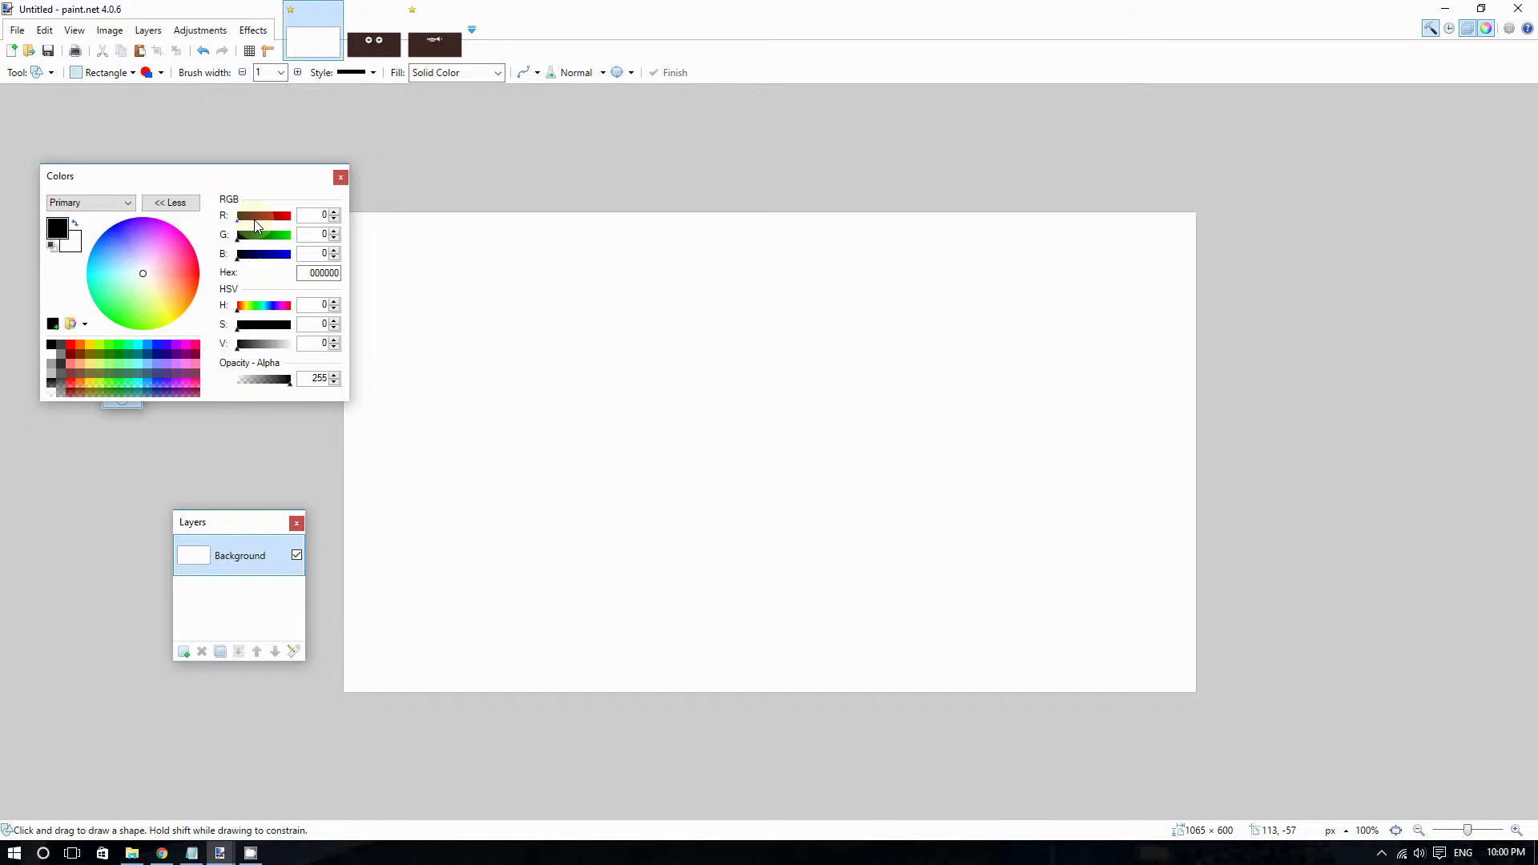
Step: Examine the trumpet icon and its long shadow in Haitian_Creole_Pronunciation.png, and return to the blank untitled image
click(435, 43)
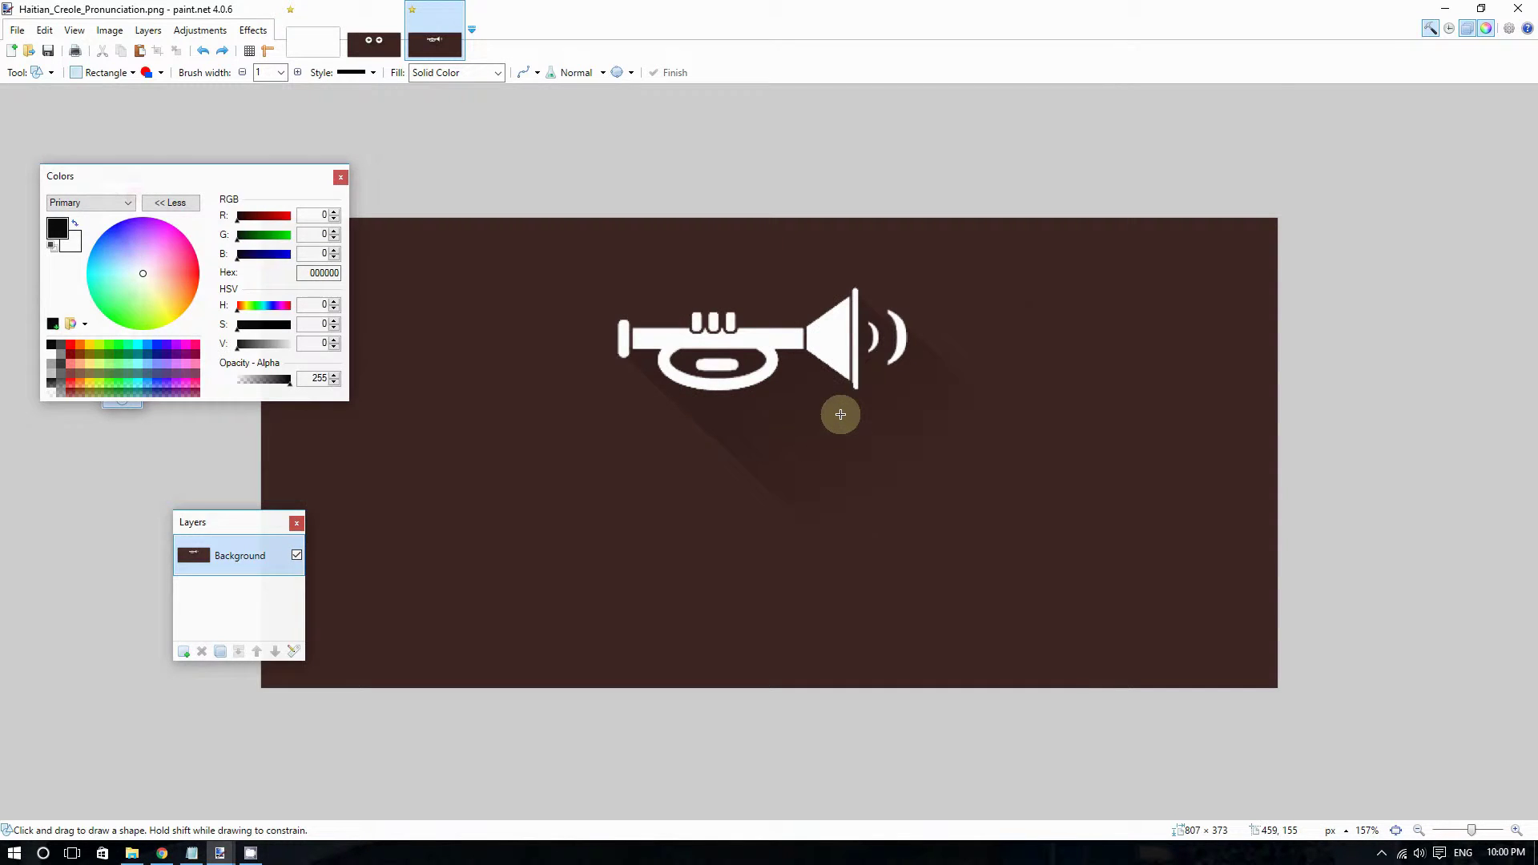
scroll(840, 419, up, 4)
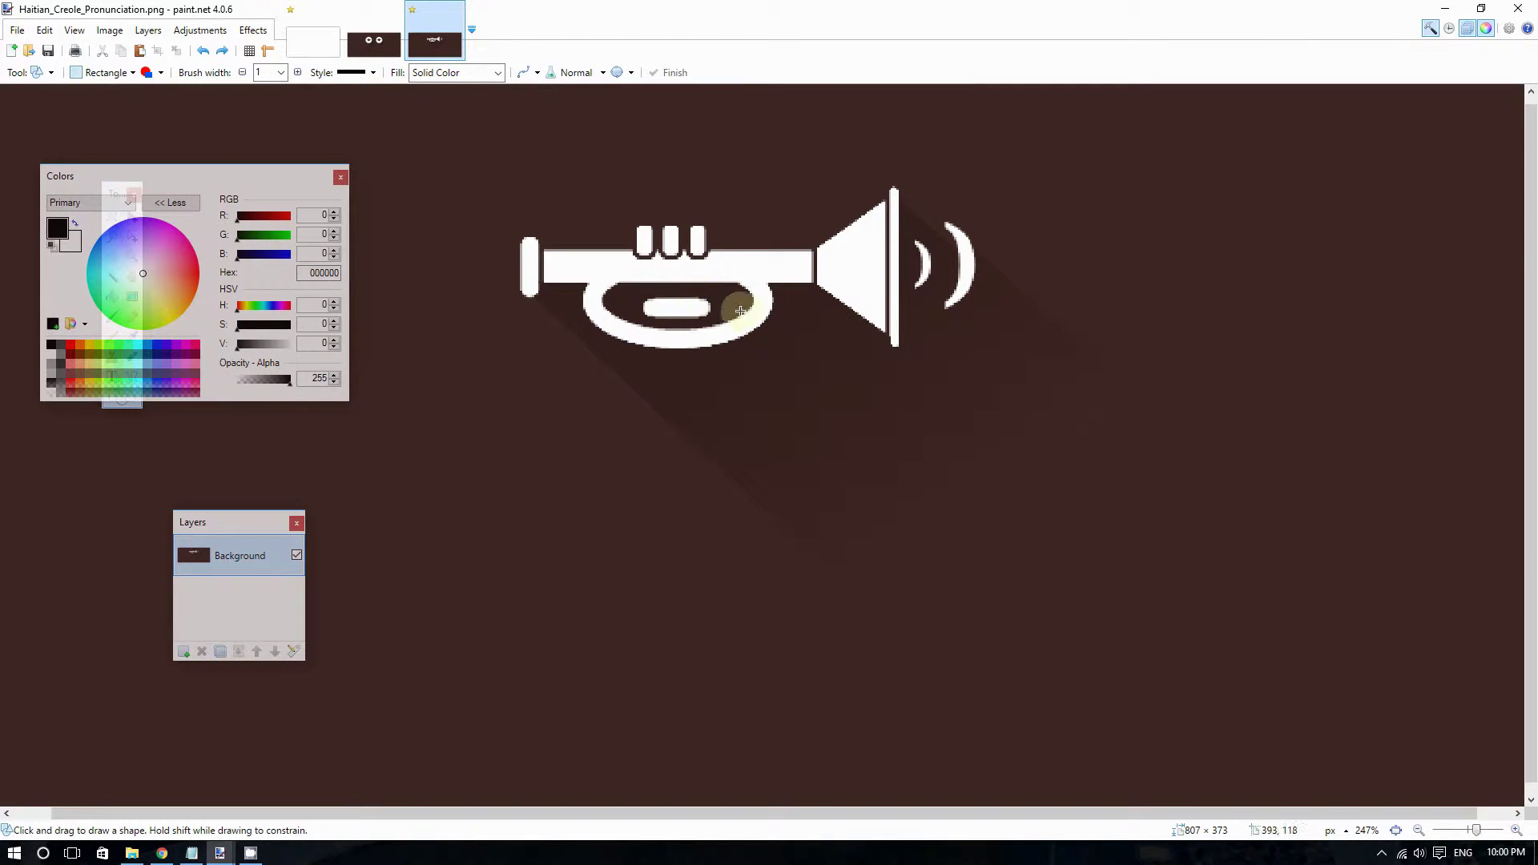
scroll(757, 309, down, 2)
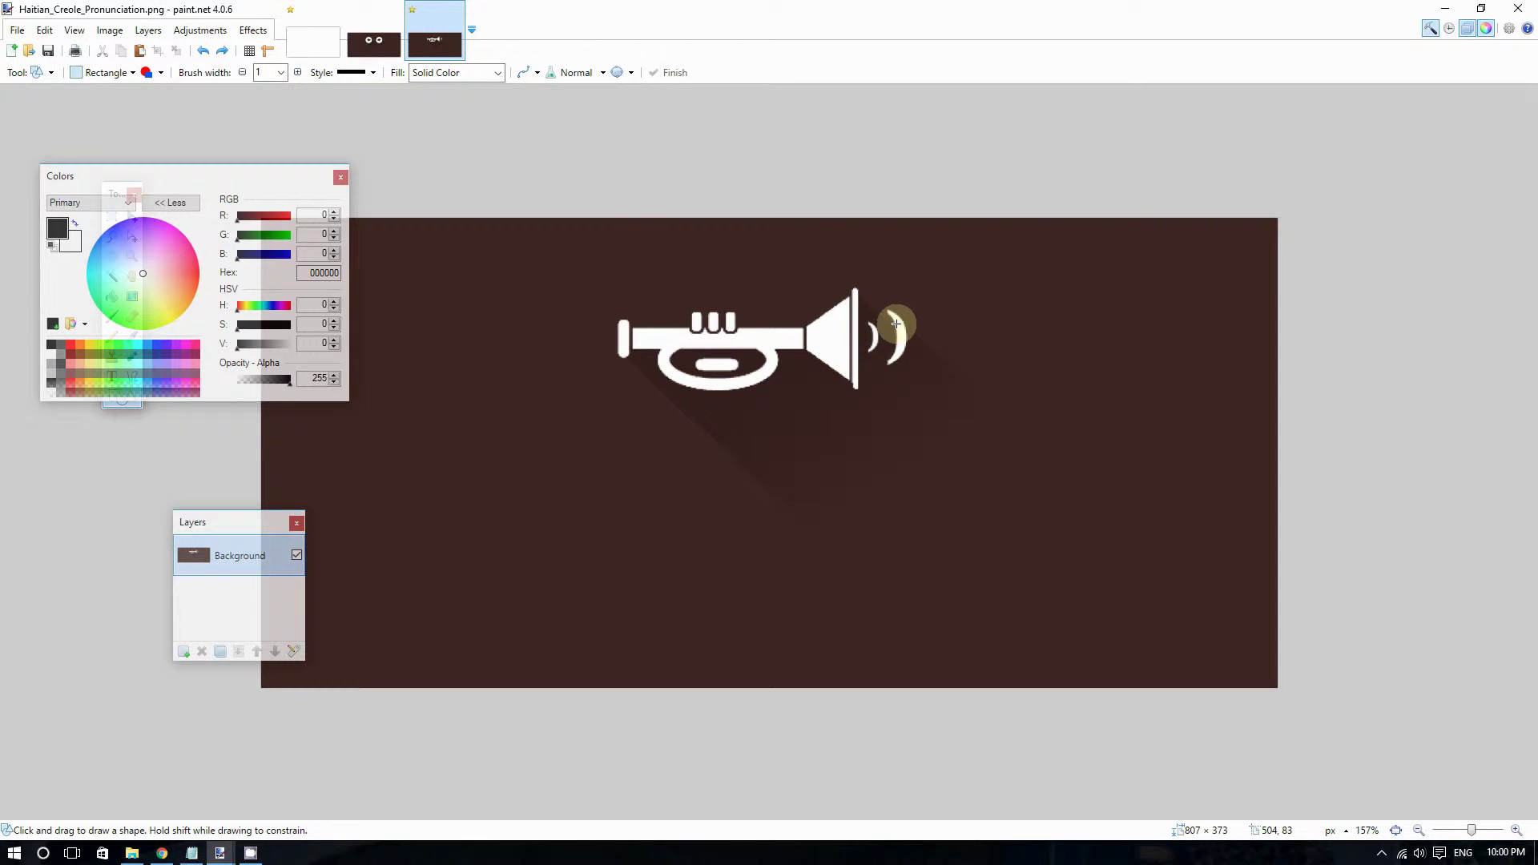
scroll(913, 334, down, 2)
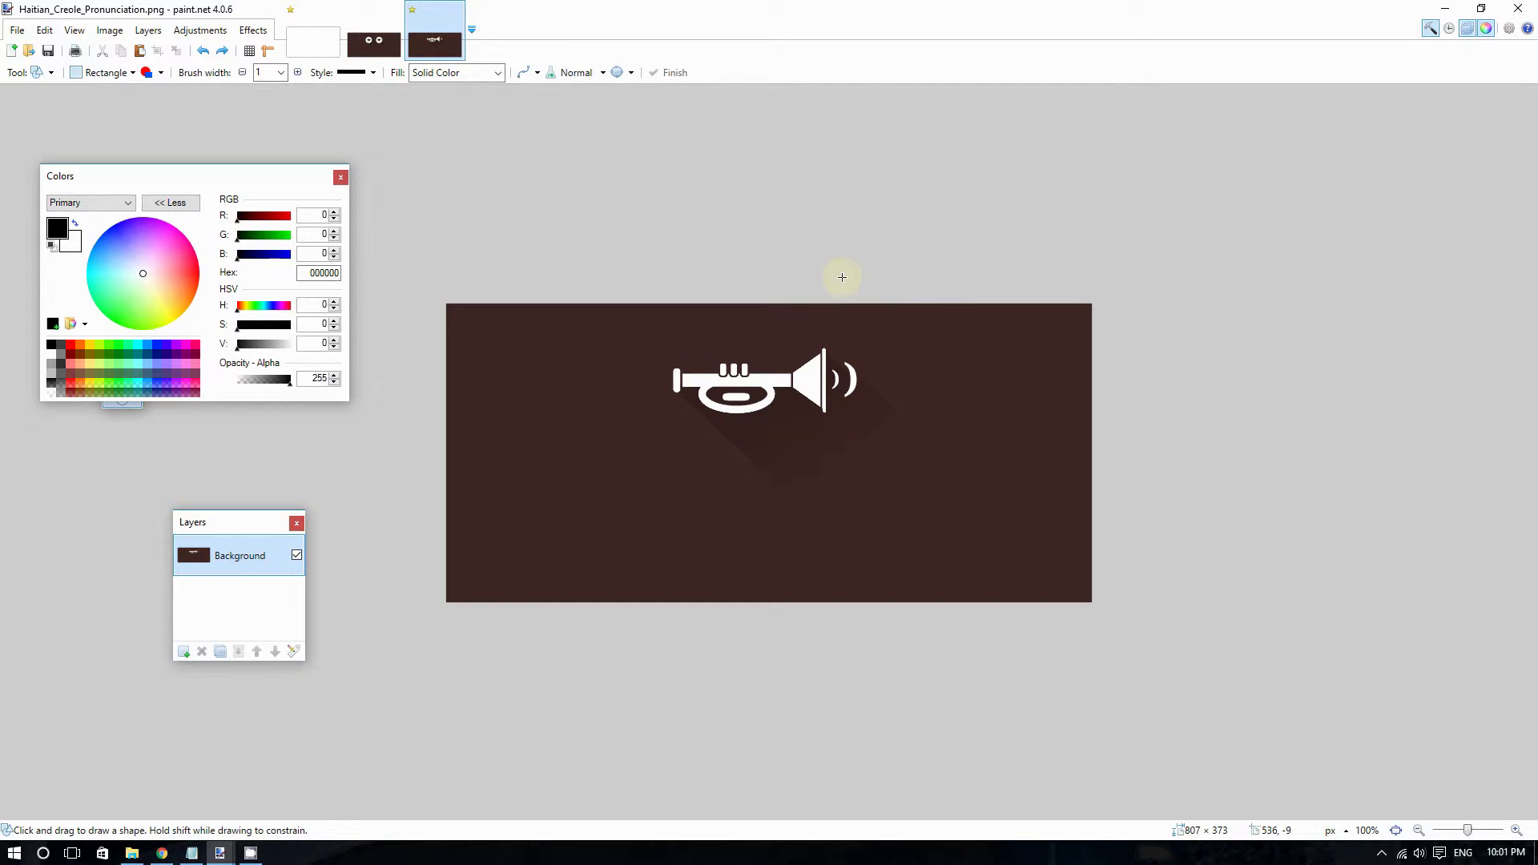
click(323, 40)
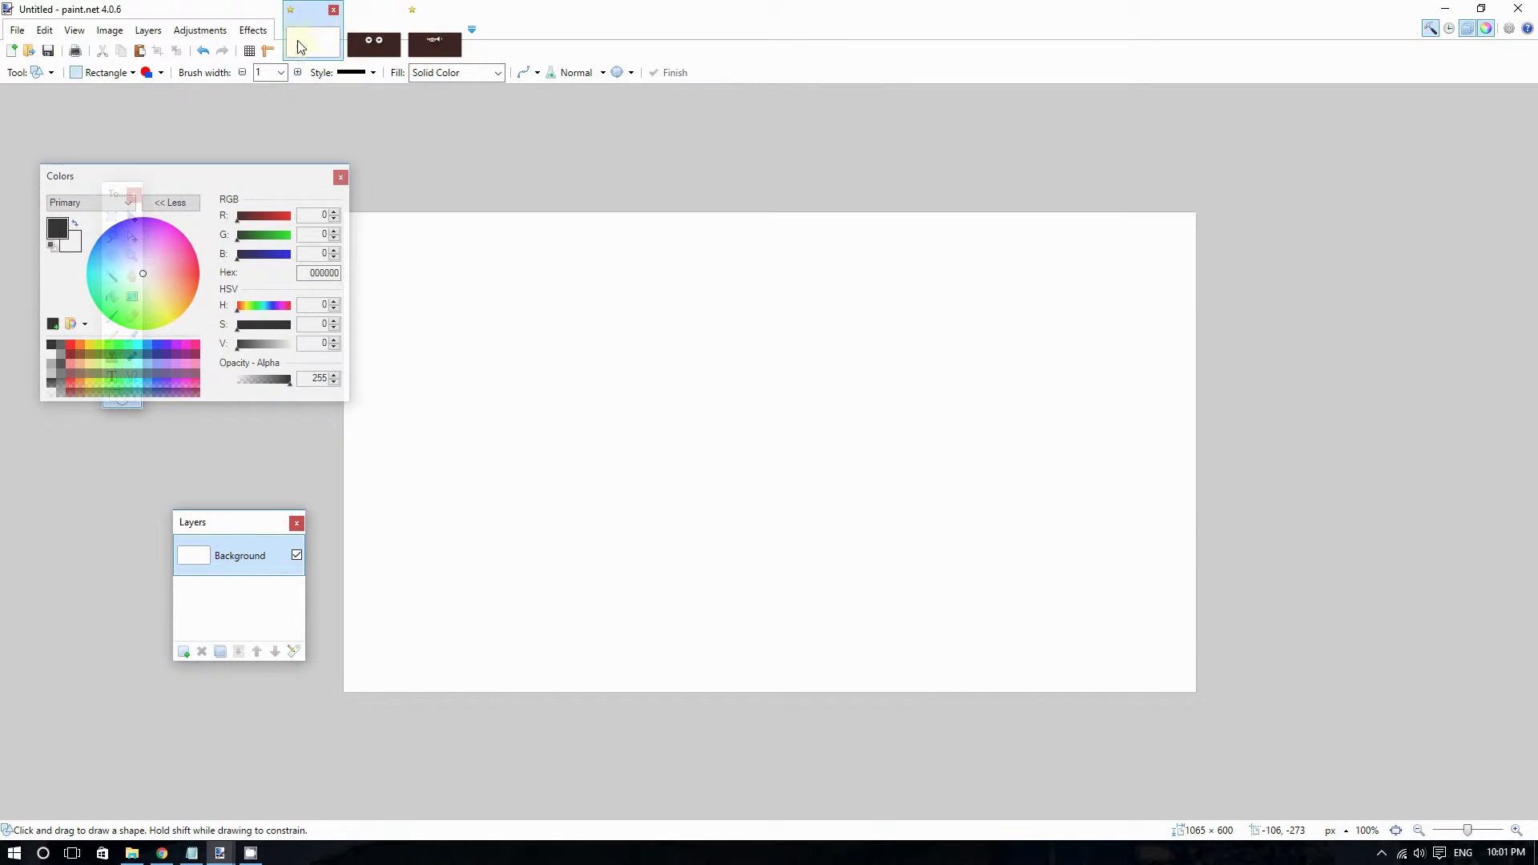
drag(194, 185, 187, 465)
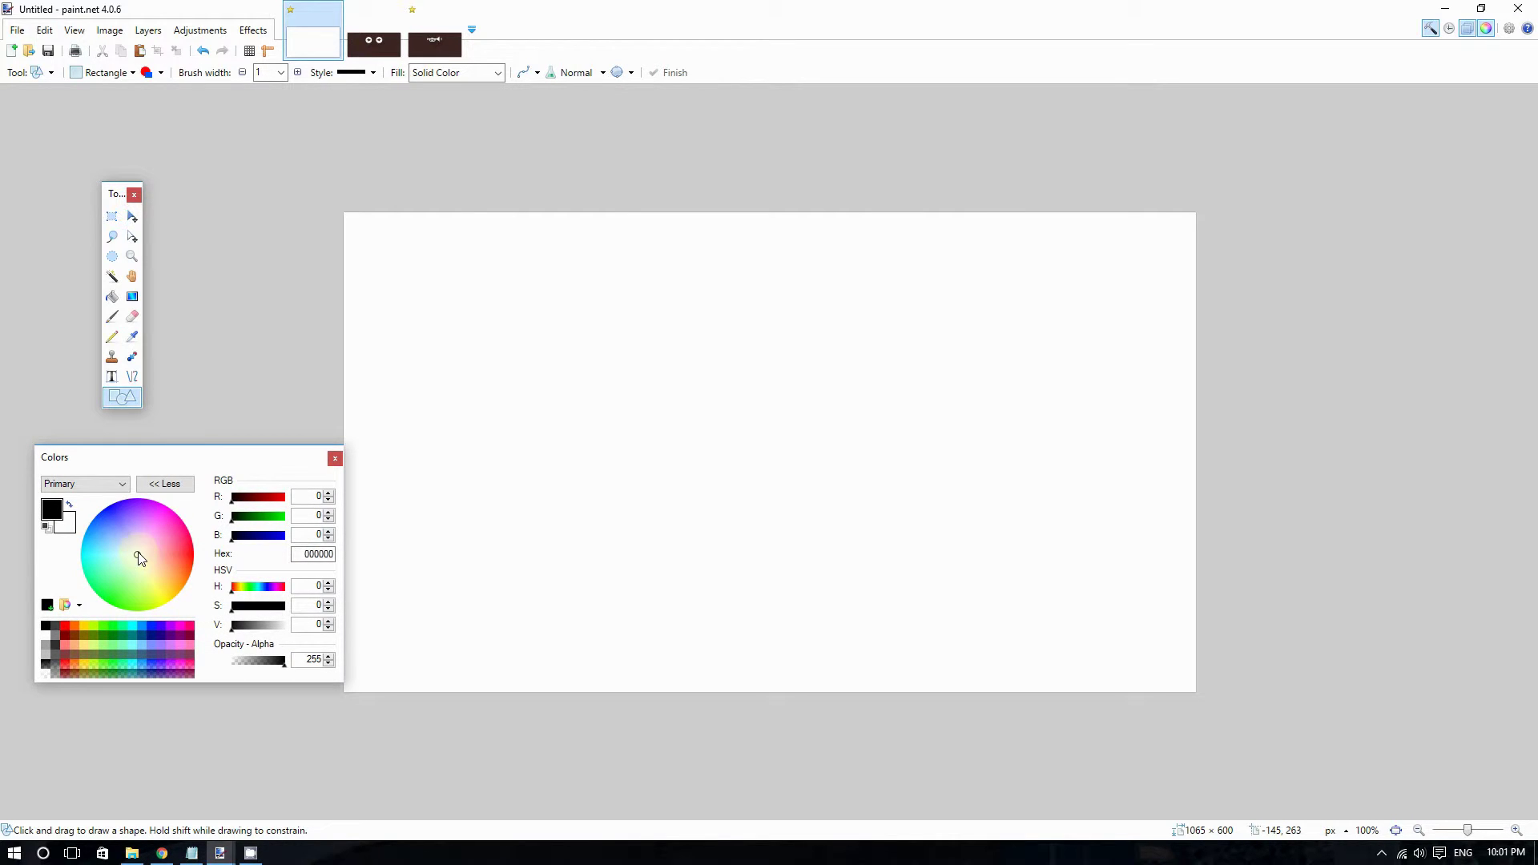
Step: Compare the long shadows in the trumpet image and in Contraction 1.png, and return to the blank untitled image
click(420, 41)
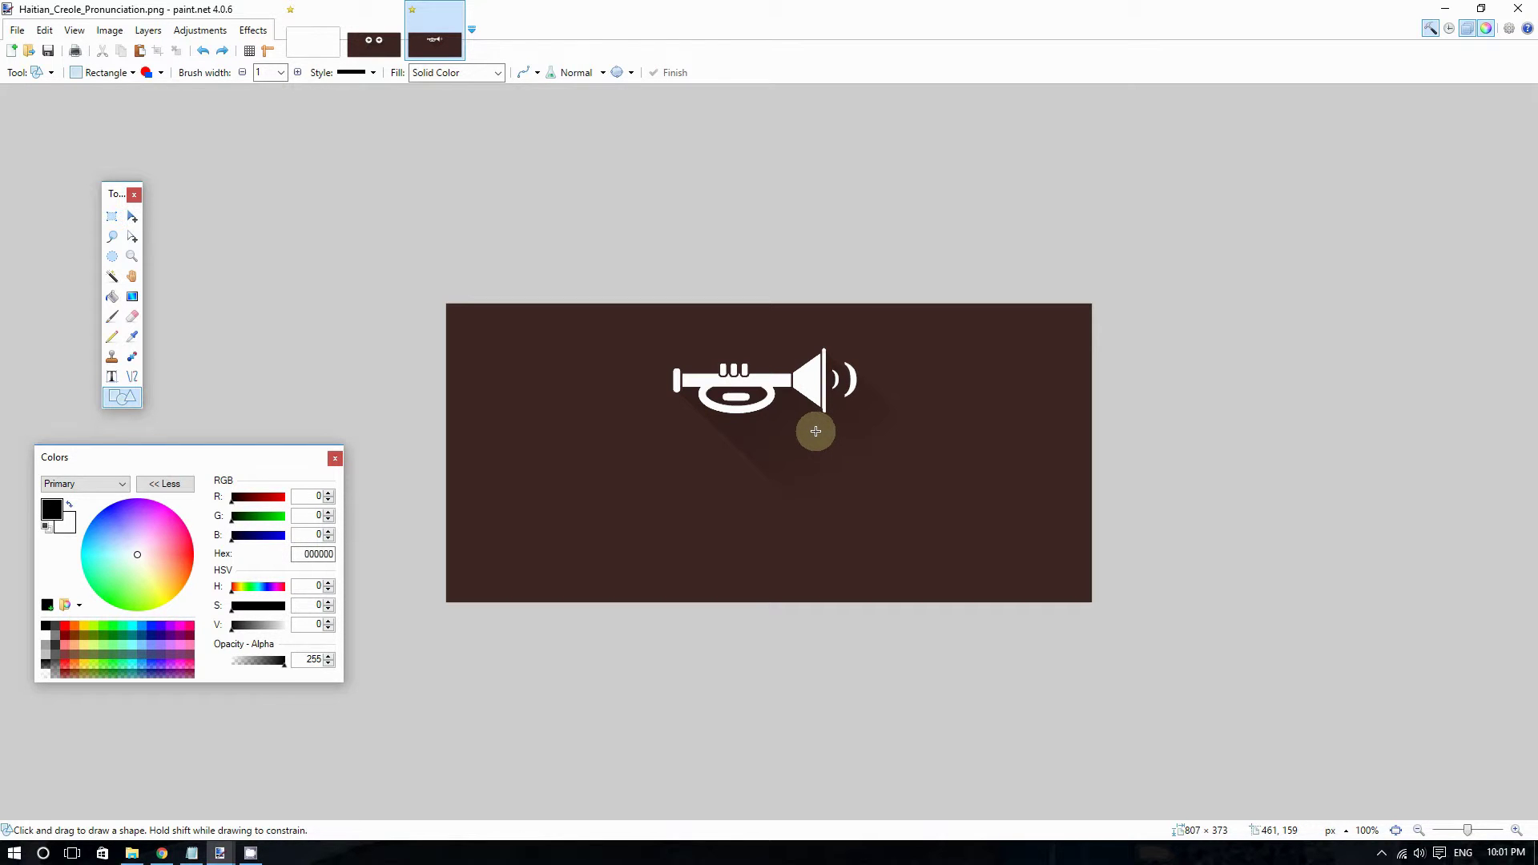
scroll(816, 431, up, 5)
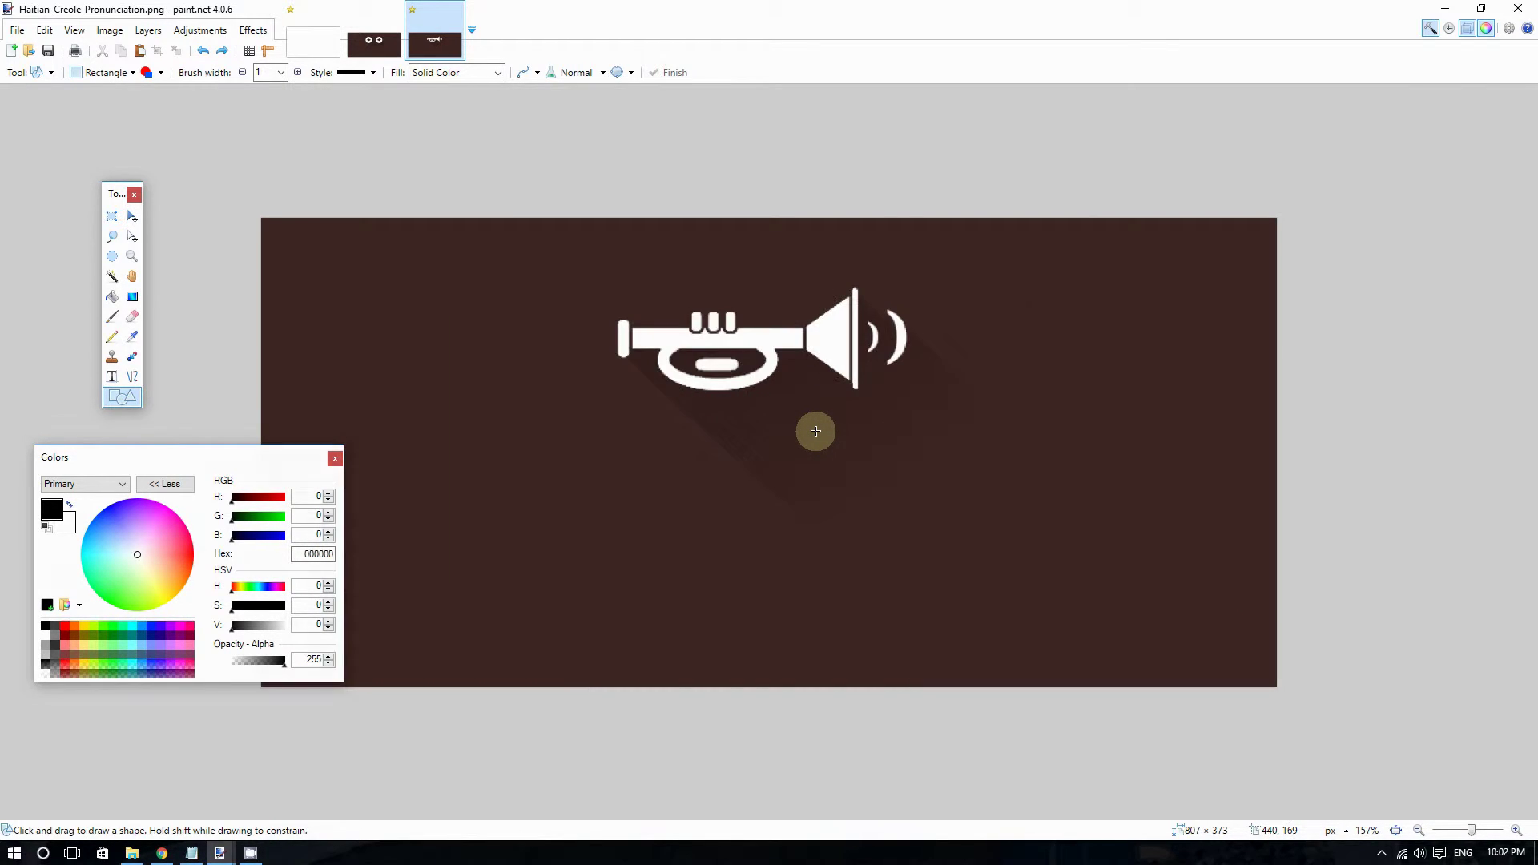
click(367, 53)
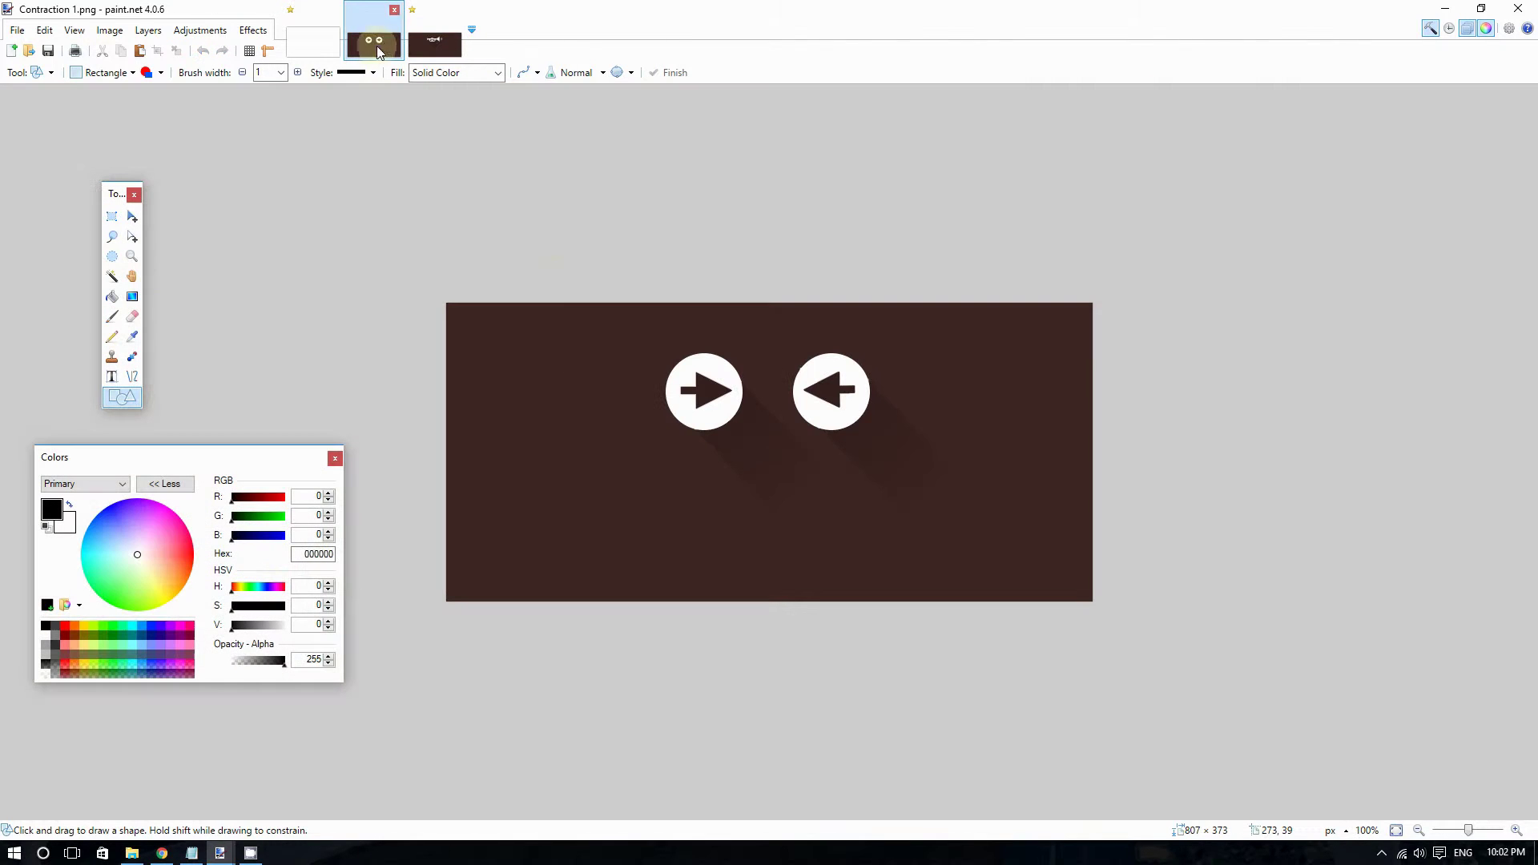
scroll(818, 406, up, 4)
scroll(786, 384, up, 1)
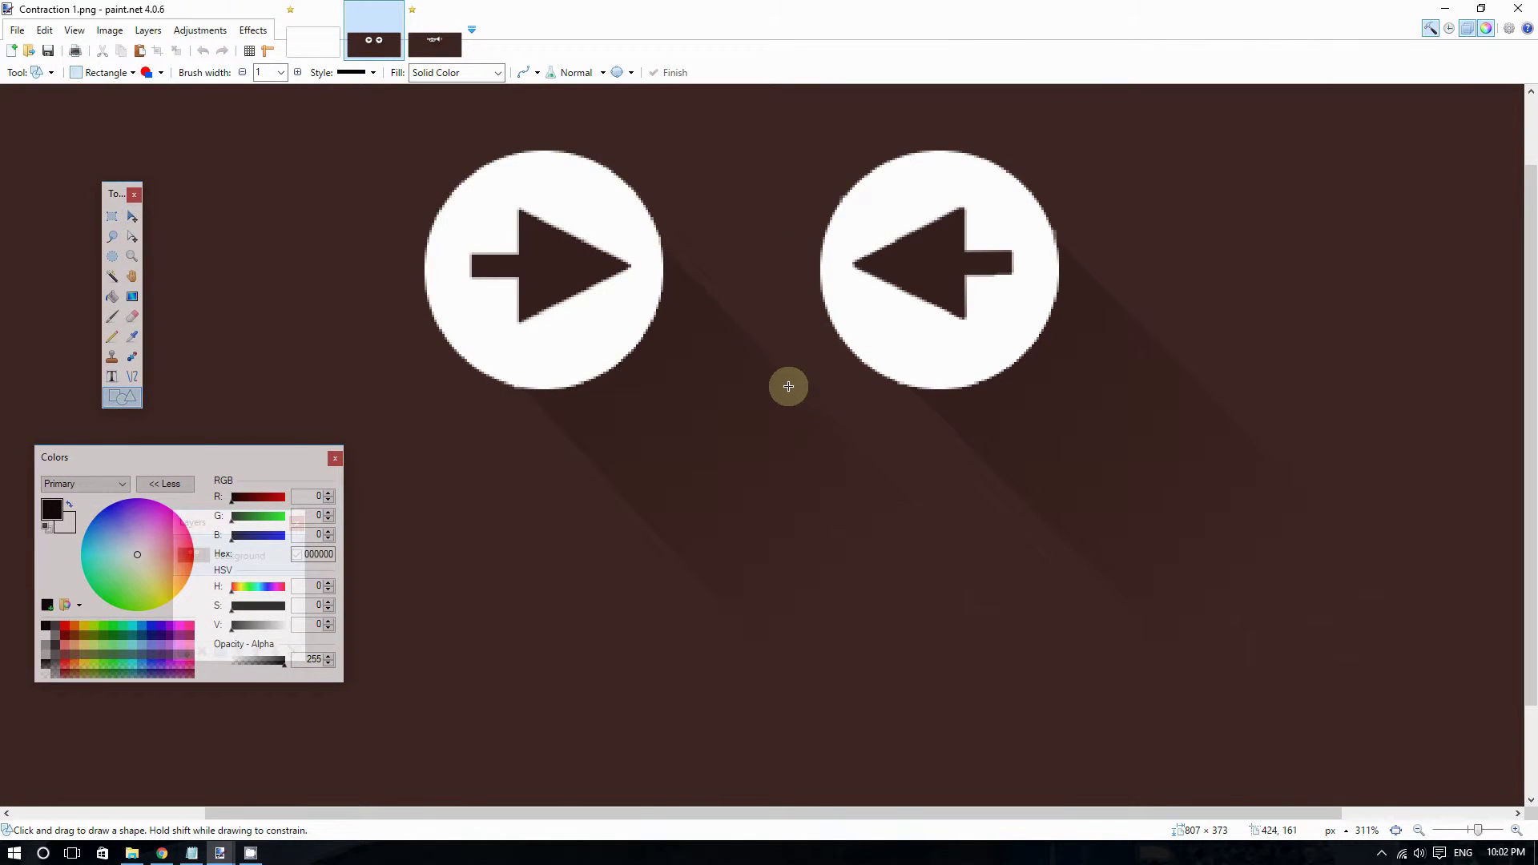
scroll(697, 439, down, 4)
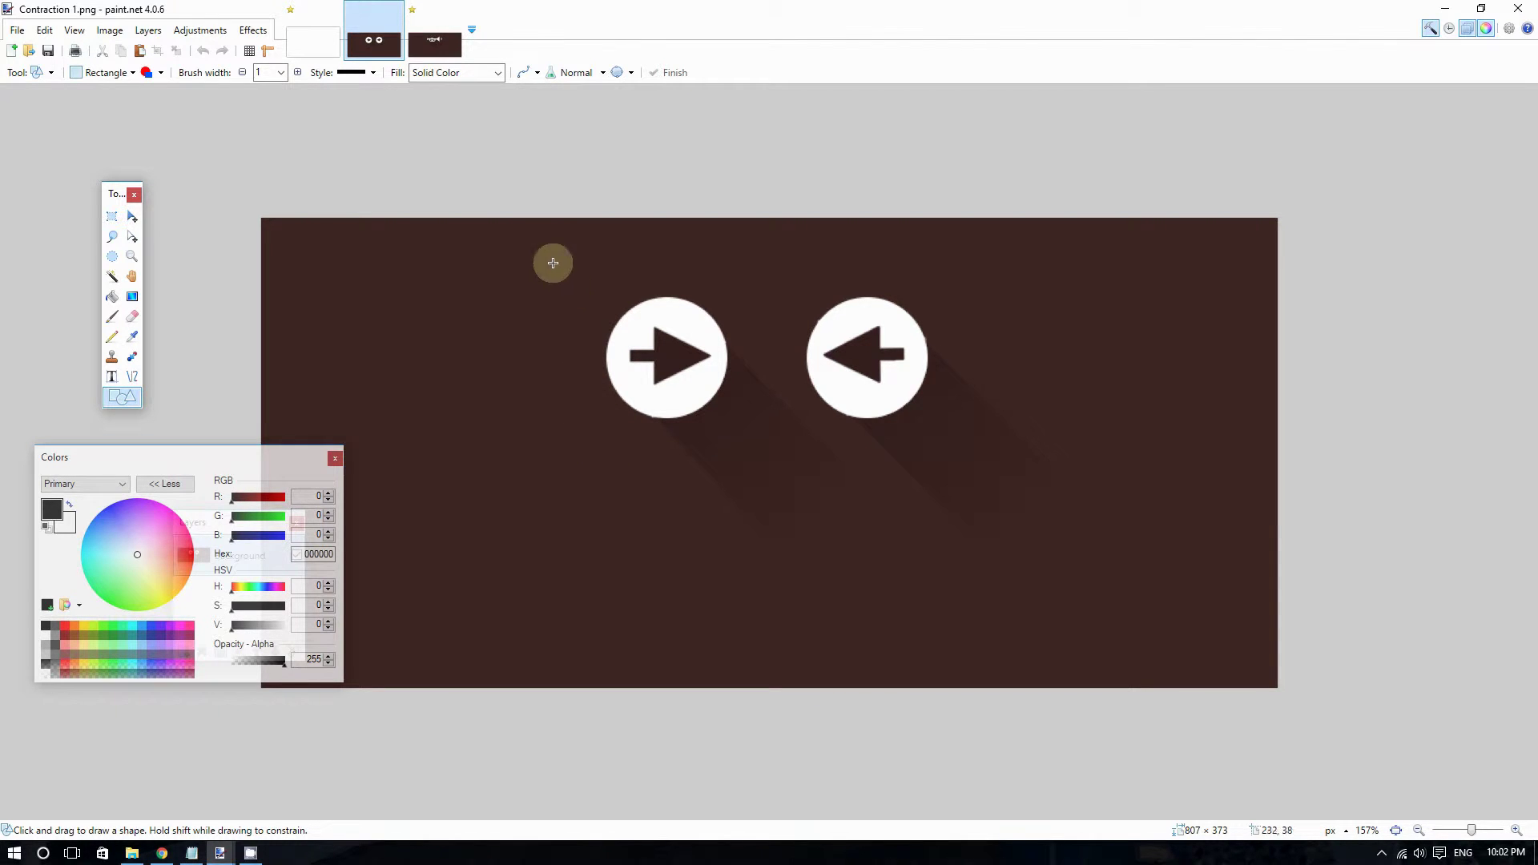
click(326, 39)
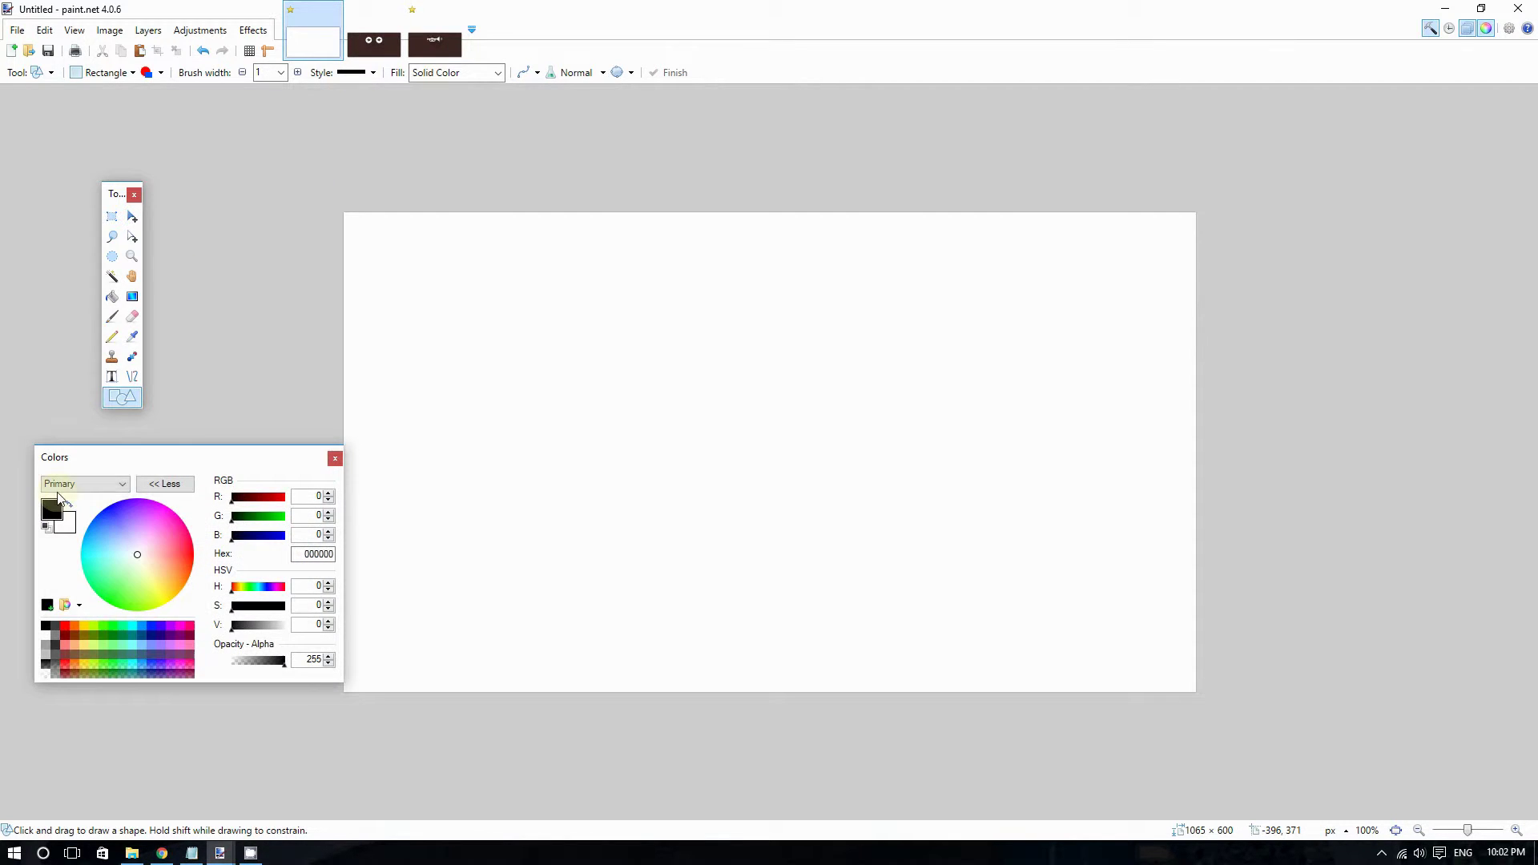
Step: Set the primary color to hex 3E2723
drag(151, 454, 259, 250)
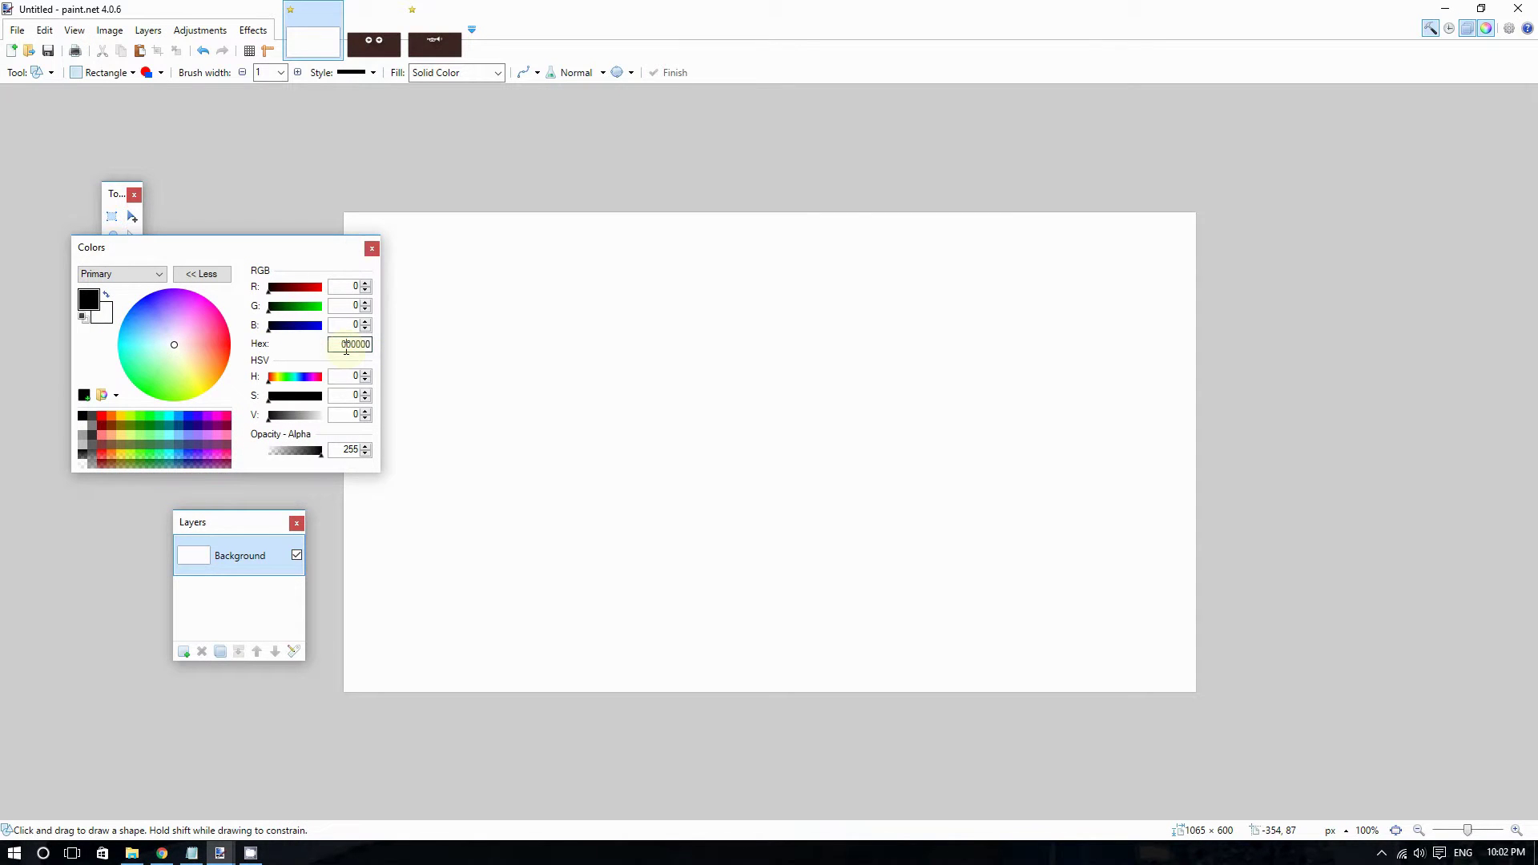
double_click(346, 346)
text(03E272)
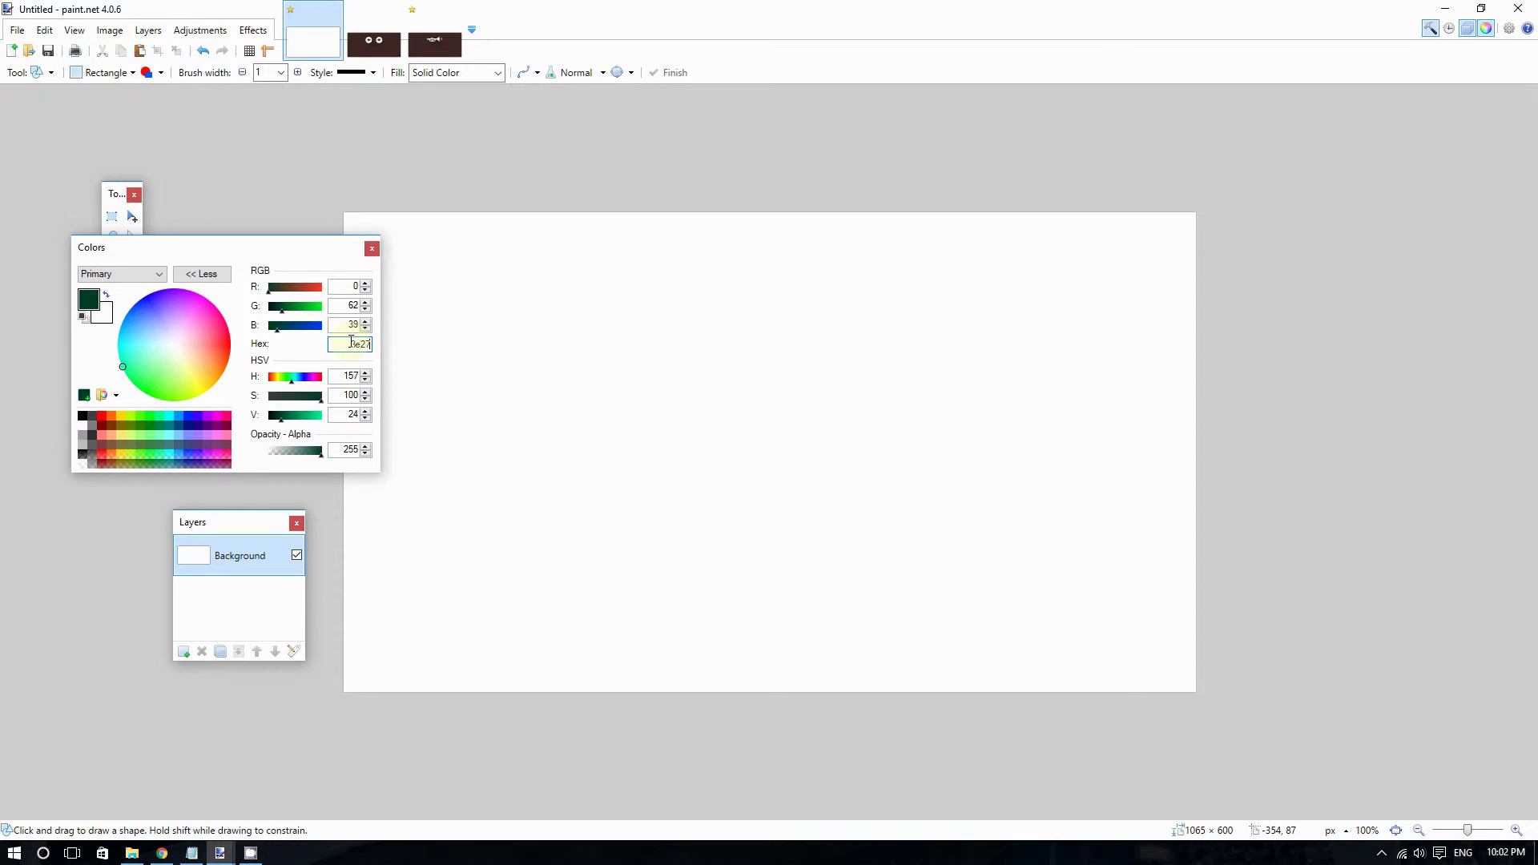
text(3)
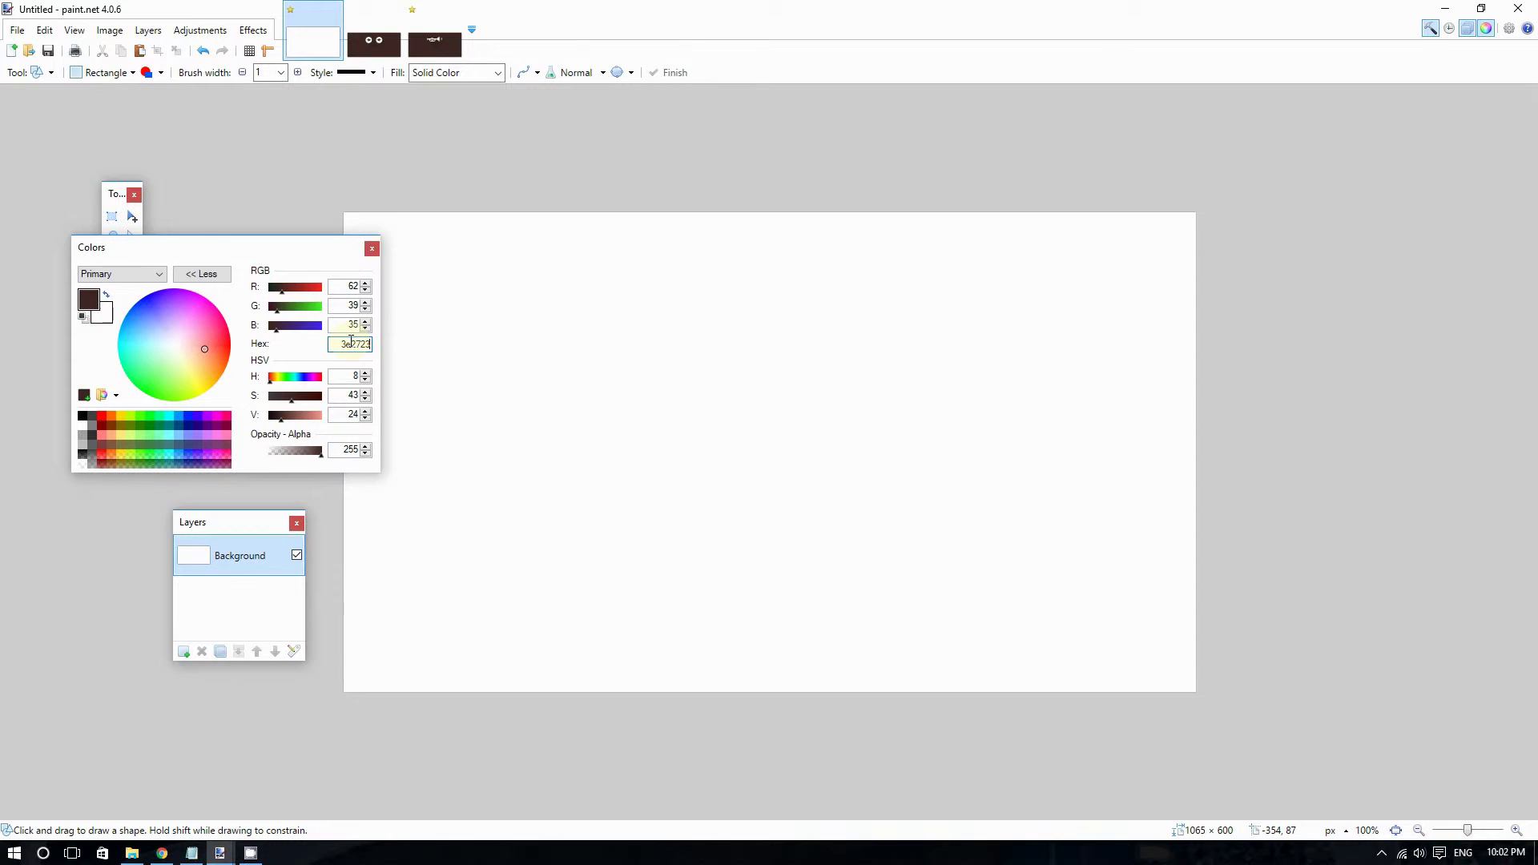
Step: Fill the whole blank canvas with the dark brown primary color using the Paint Bucket
click(27, 73)
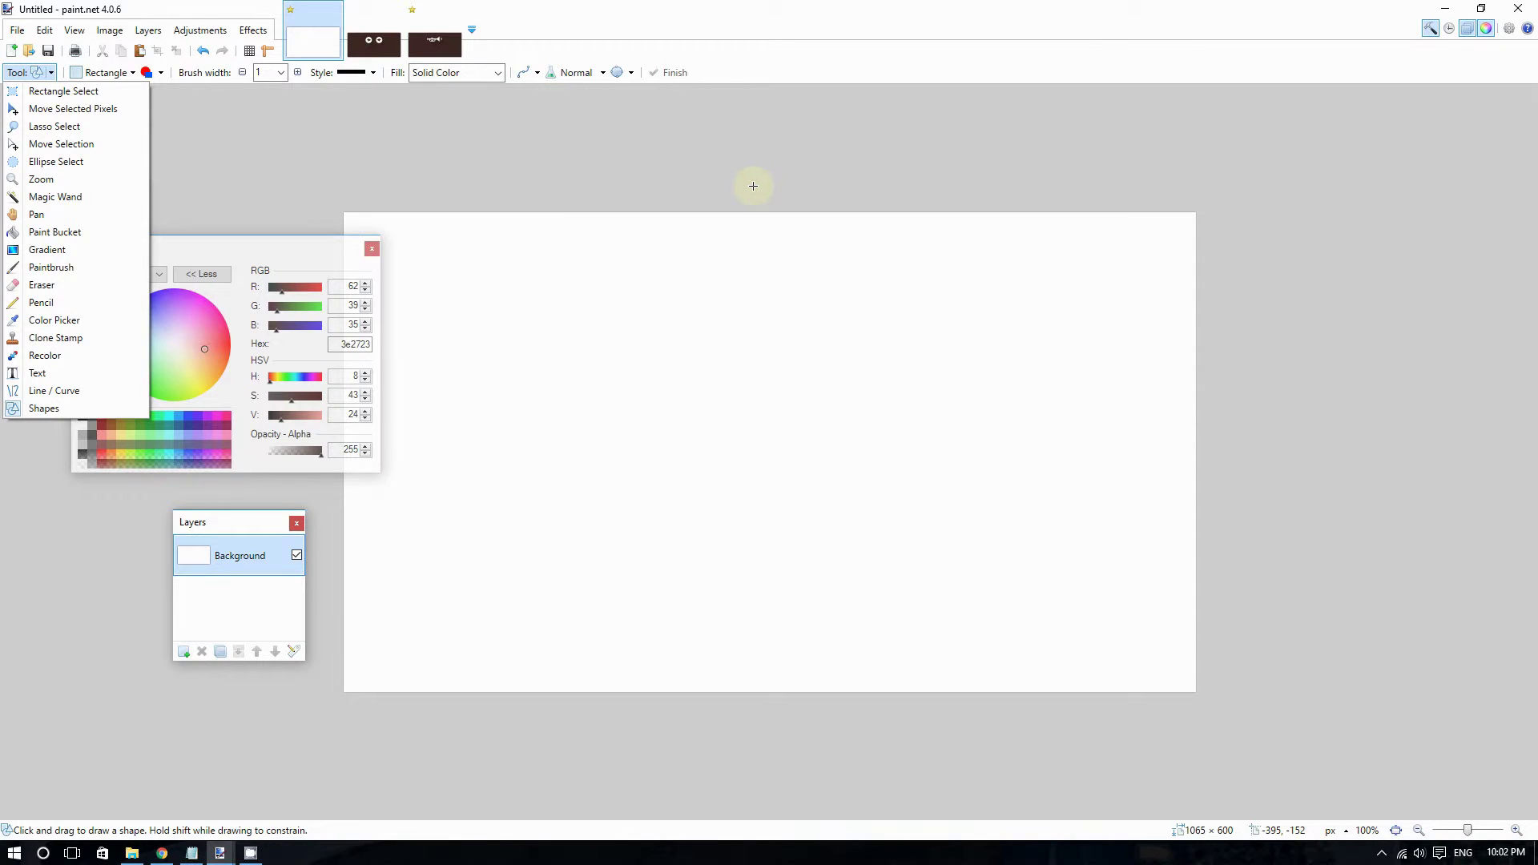
click(281, 248)
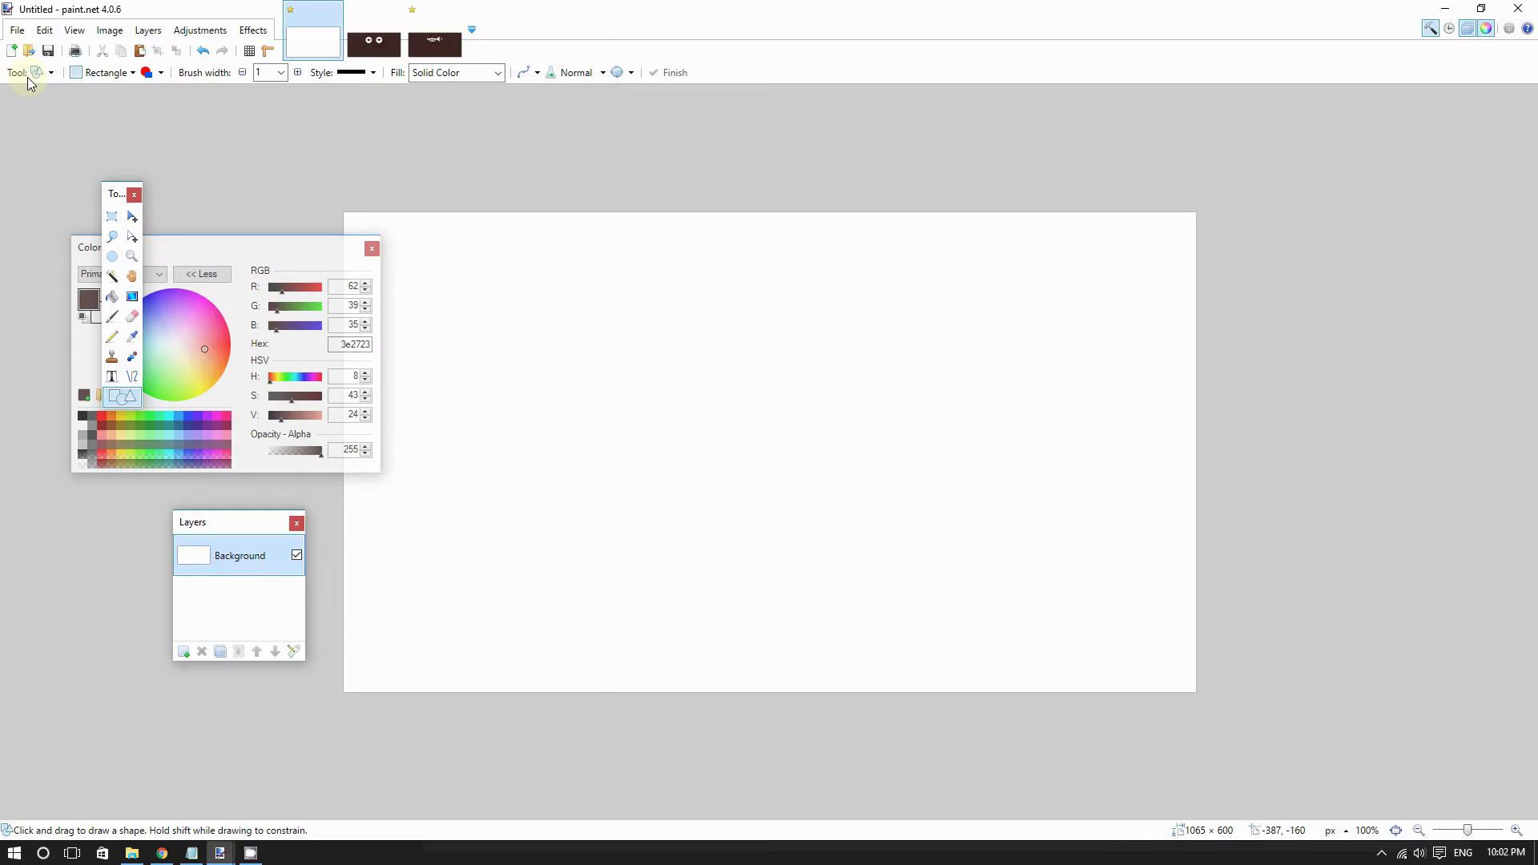
click(48, 92)
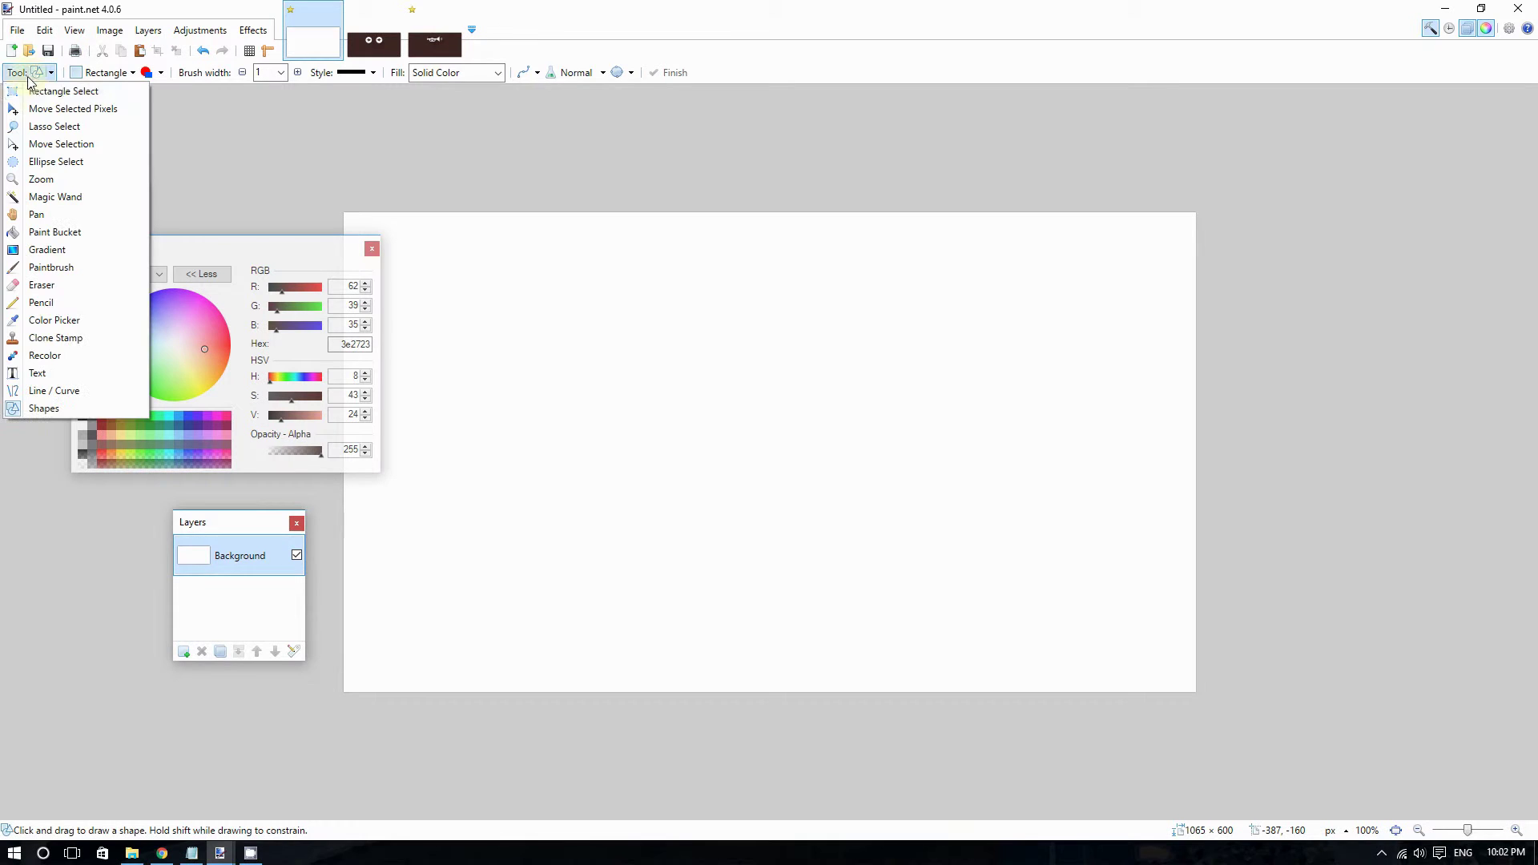
click(71, 234)
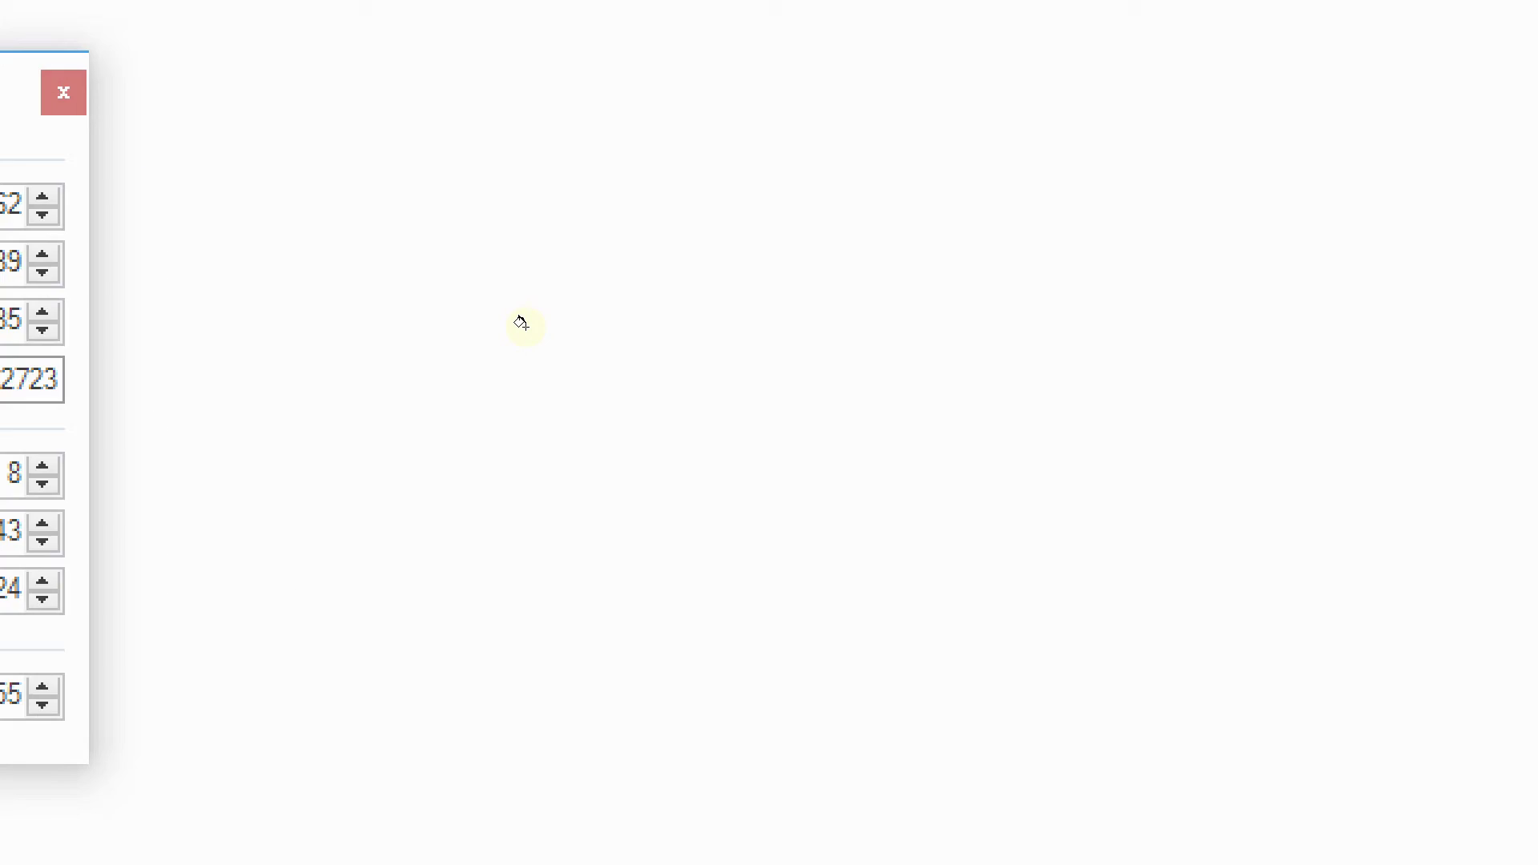
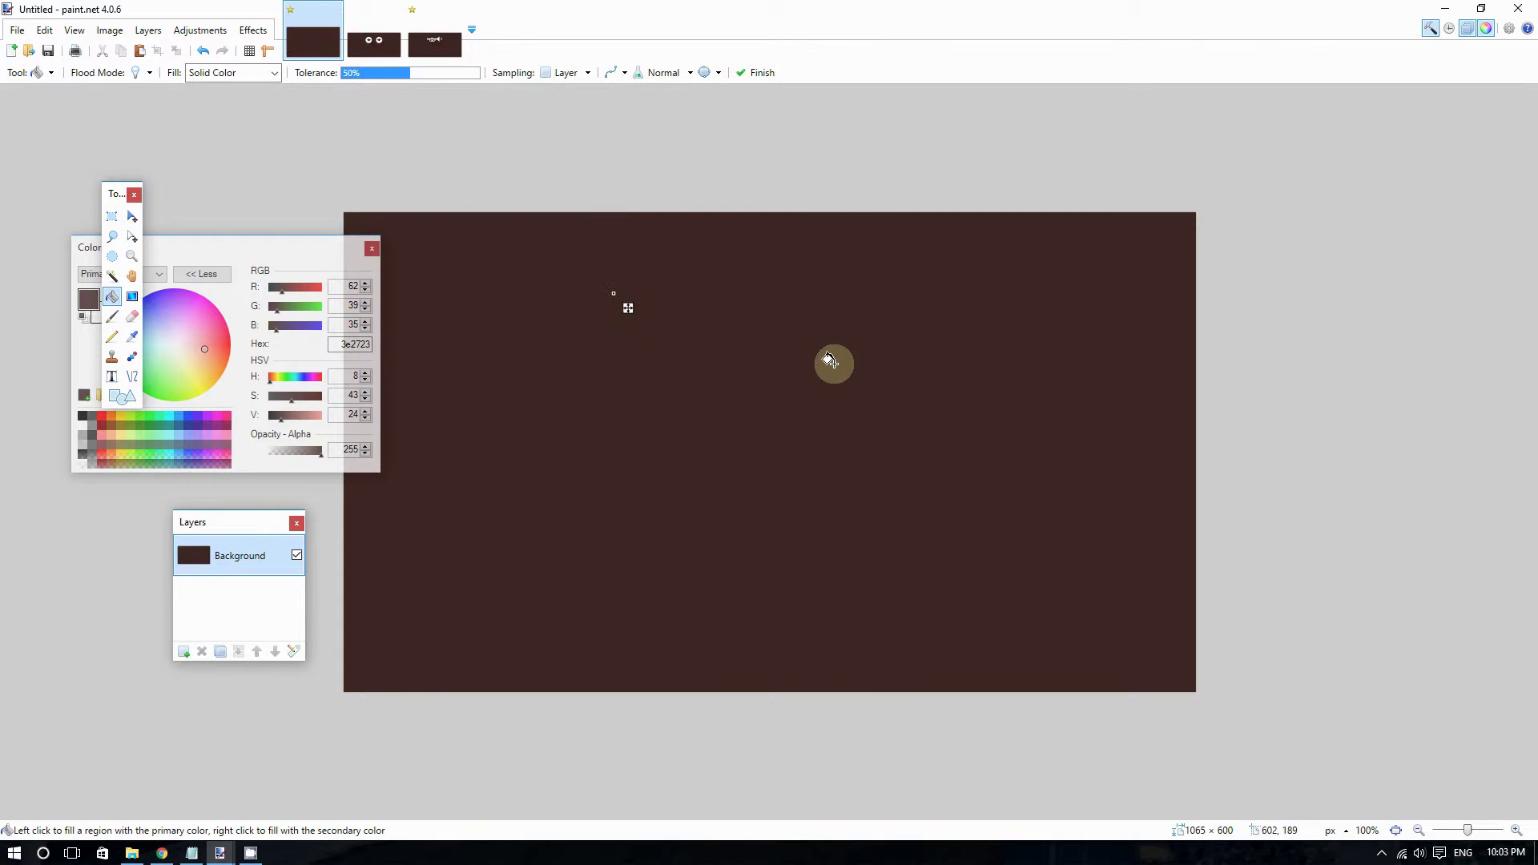
key(Return)
Step: Activate the Shapes tool, and swap the primary and secondary colors to make white the primary color
click(36, 73)
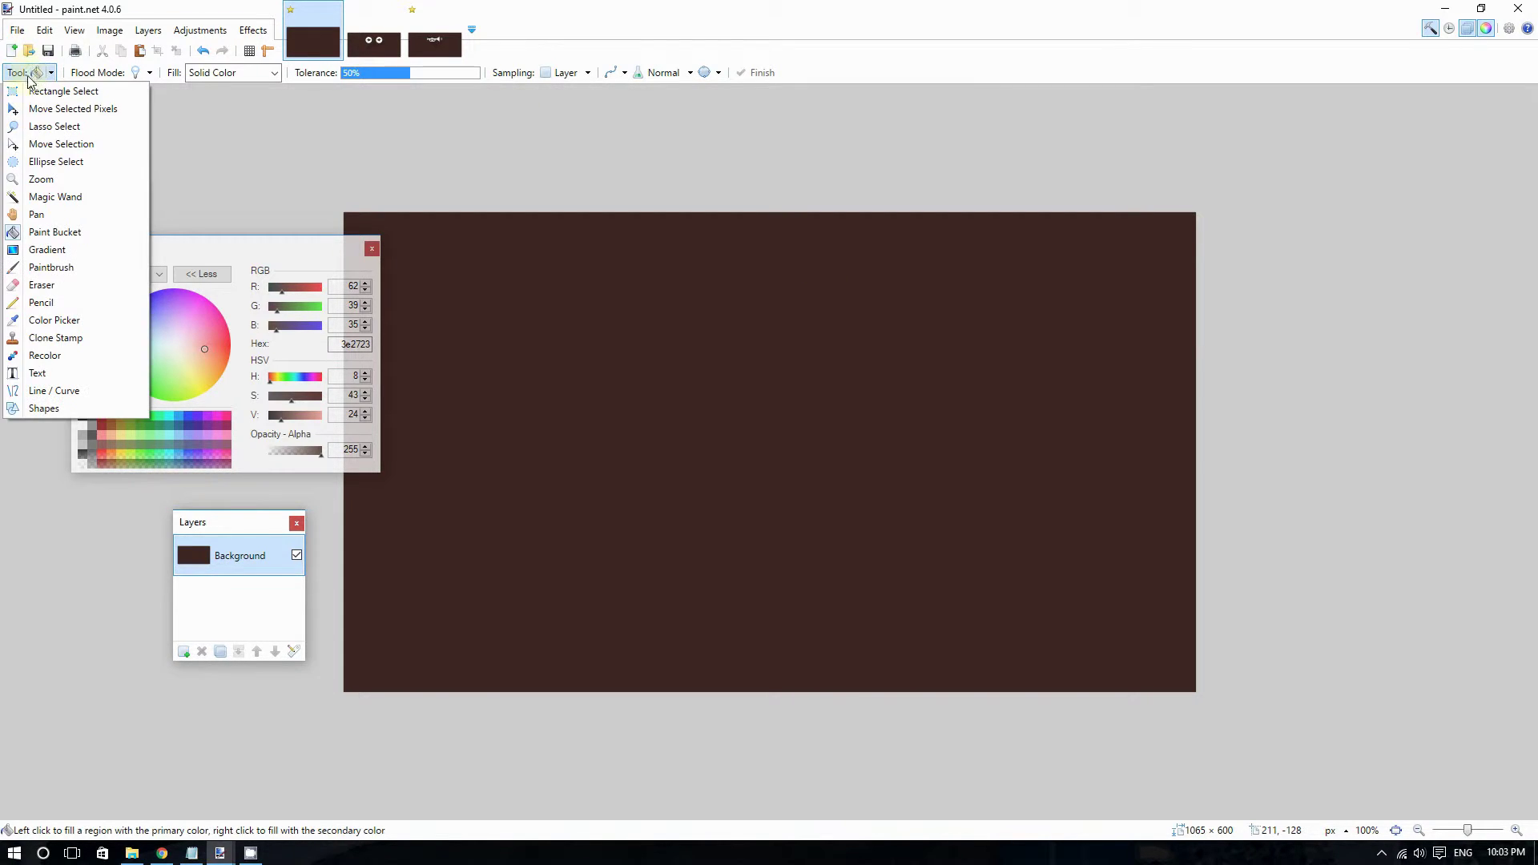
click(35, 412)
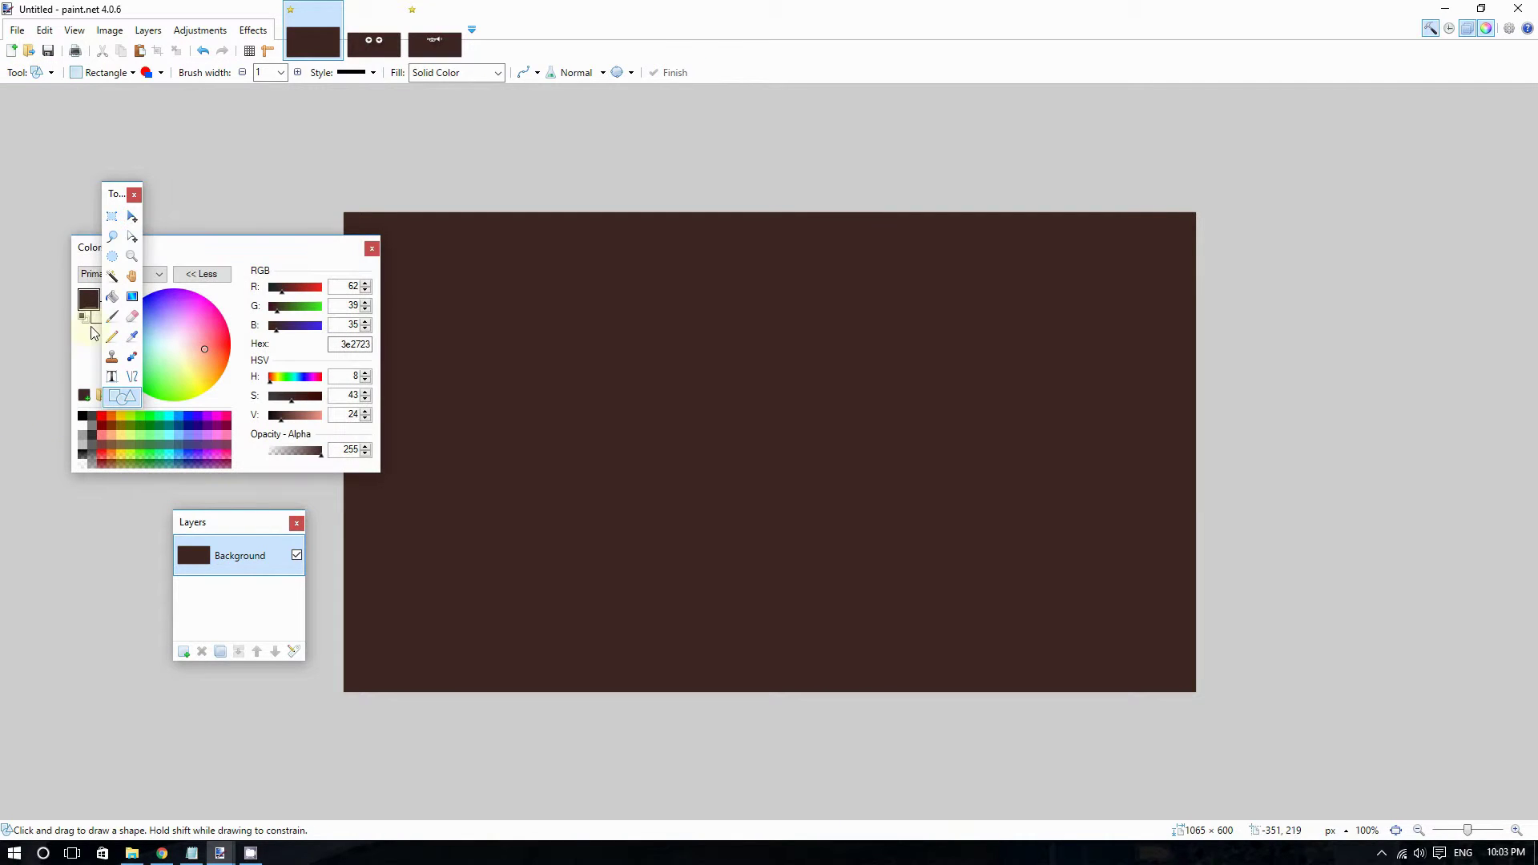
drag(116, 193, 34, 228)
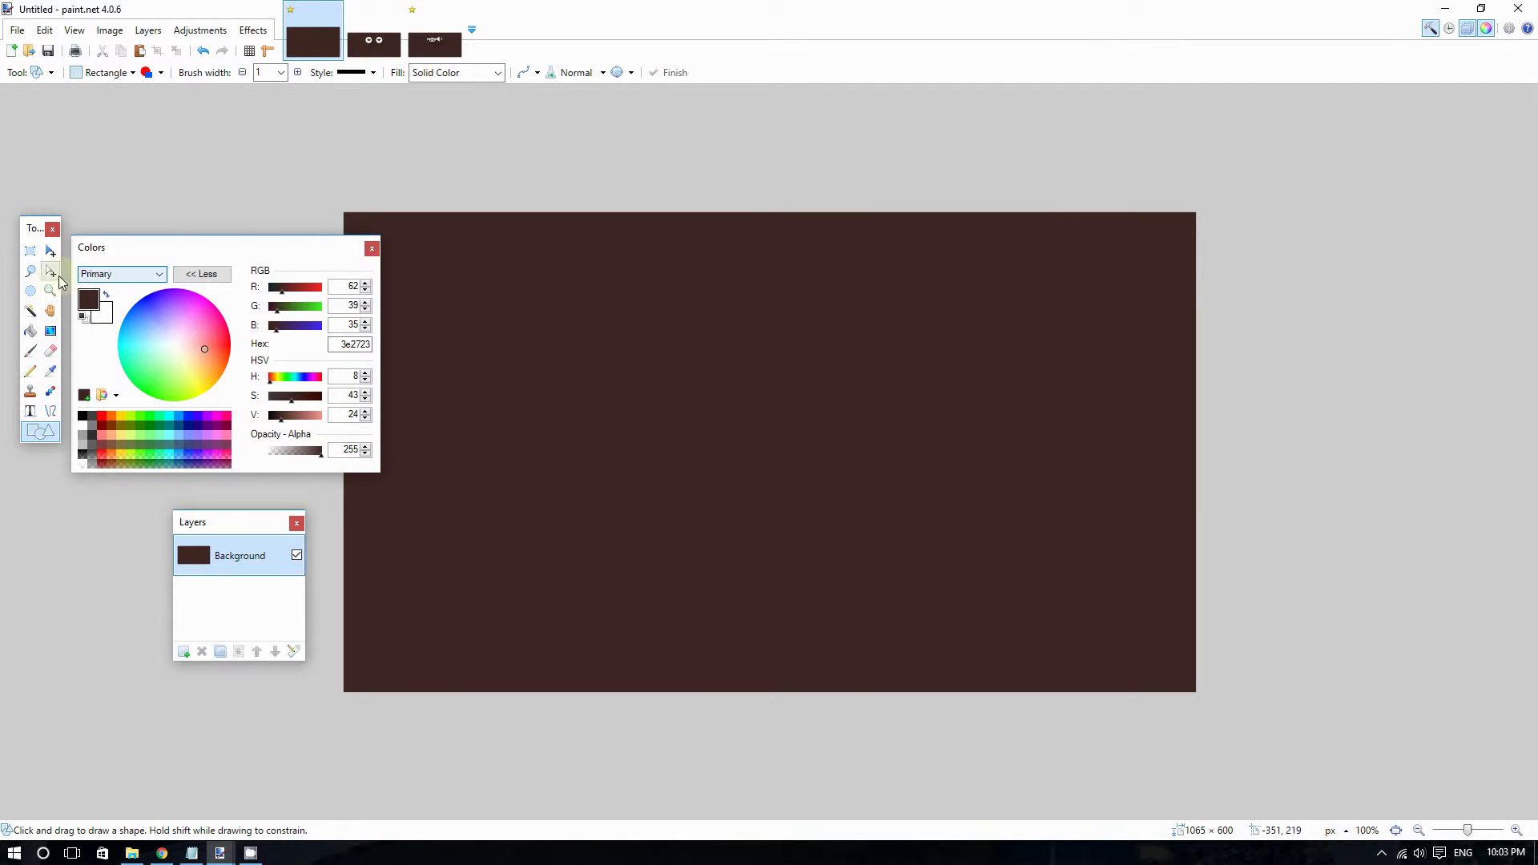
click(107, 296)
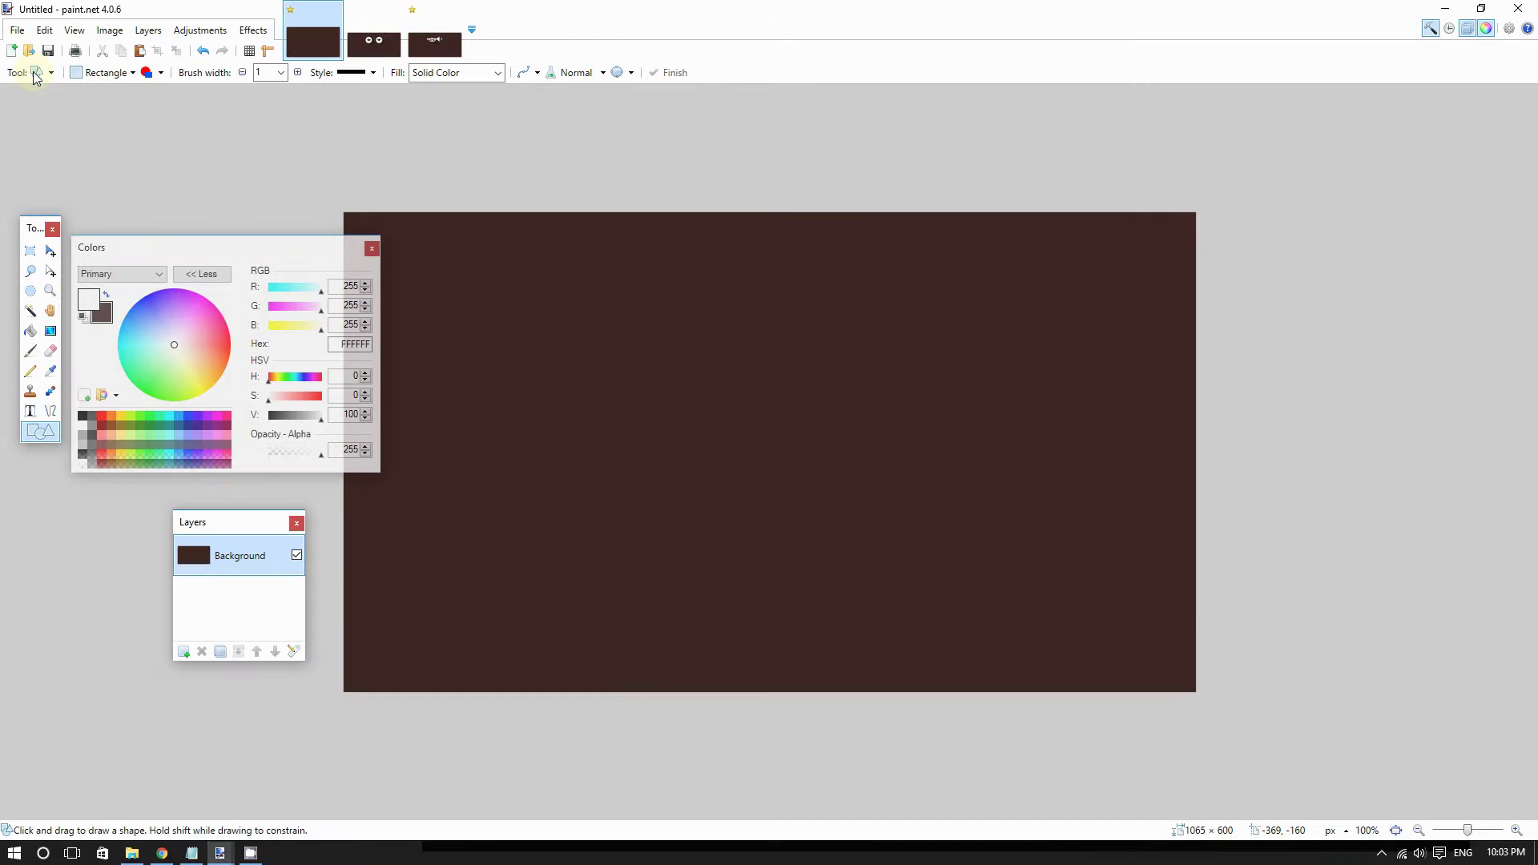
Step: Draw a filled white square of about 157 × 157 pixels in the upper-left part of the brown canvas
click(35, 72)
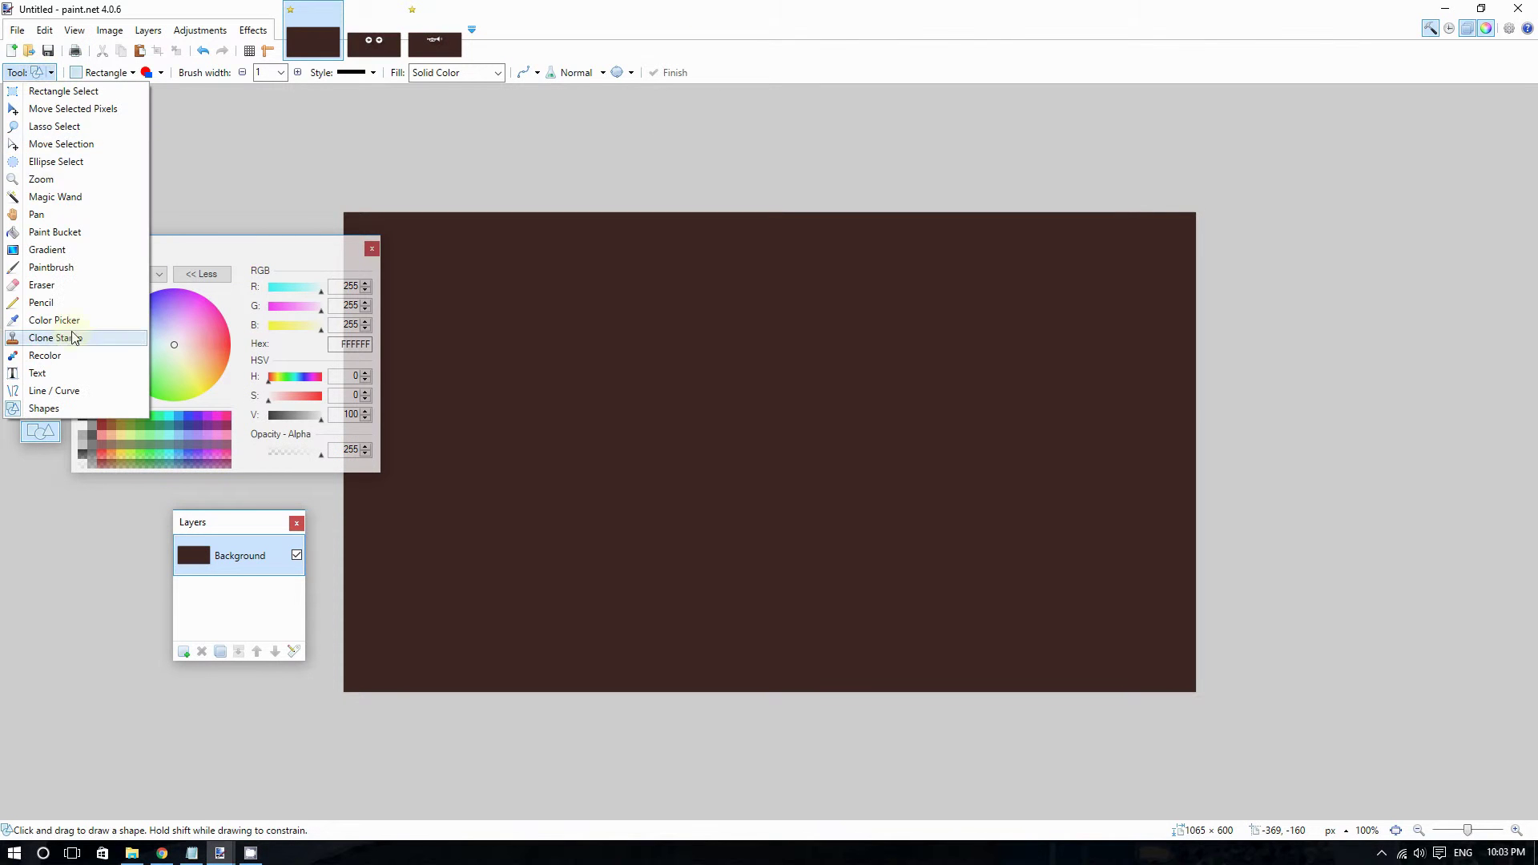
click(56, 410)
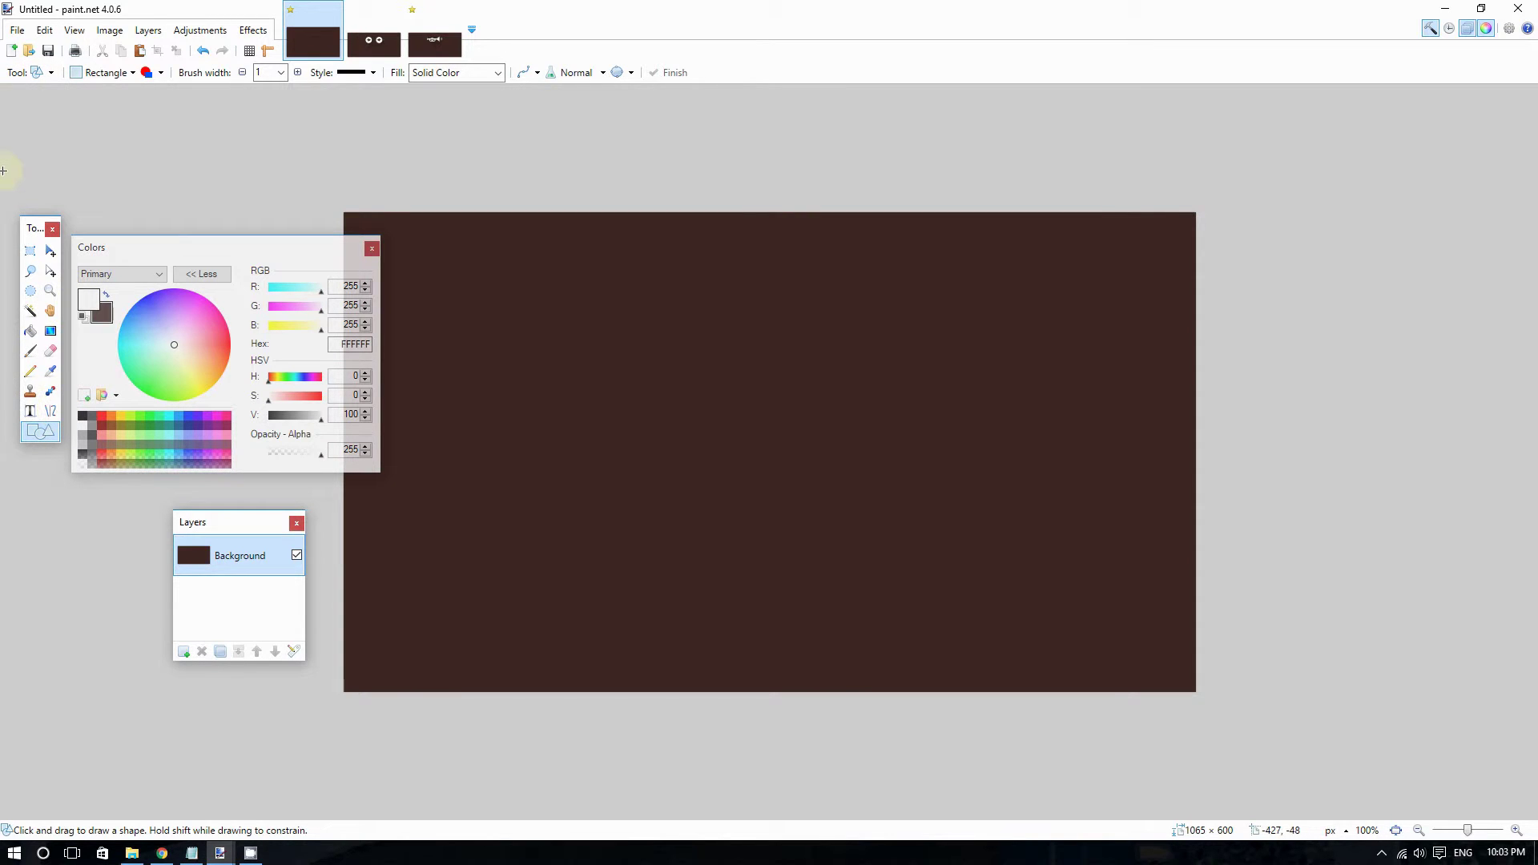
click(34, 72)
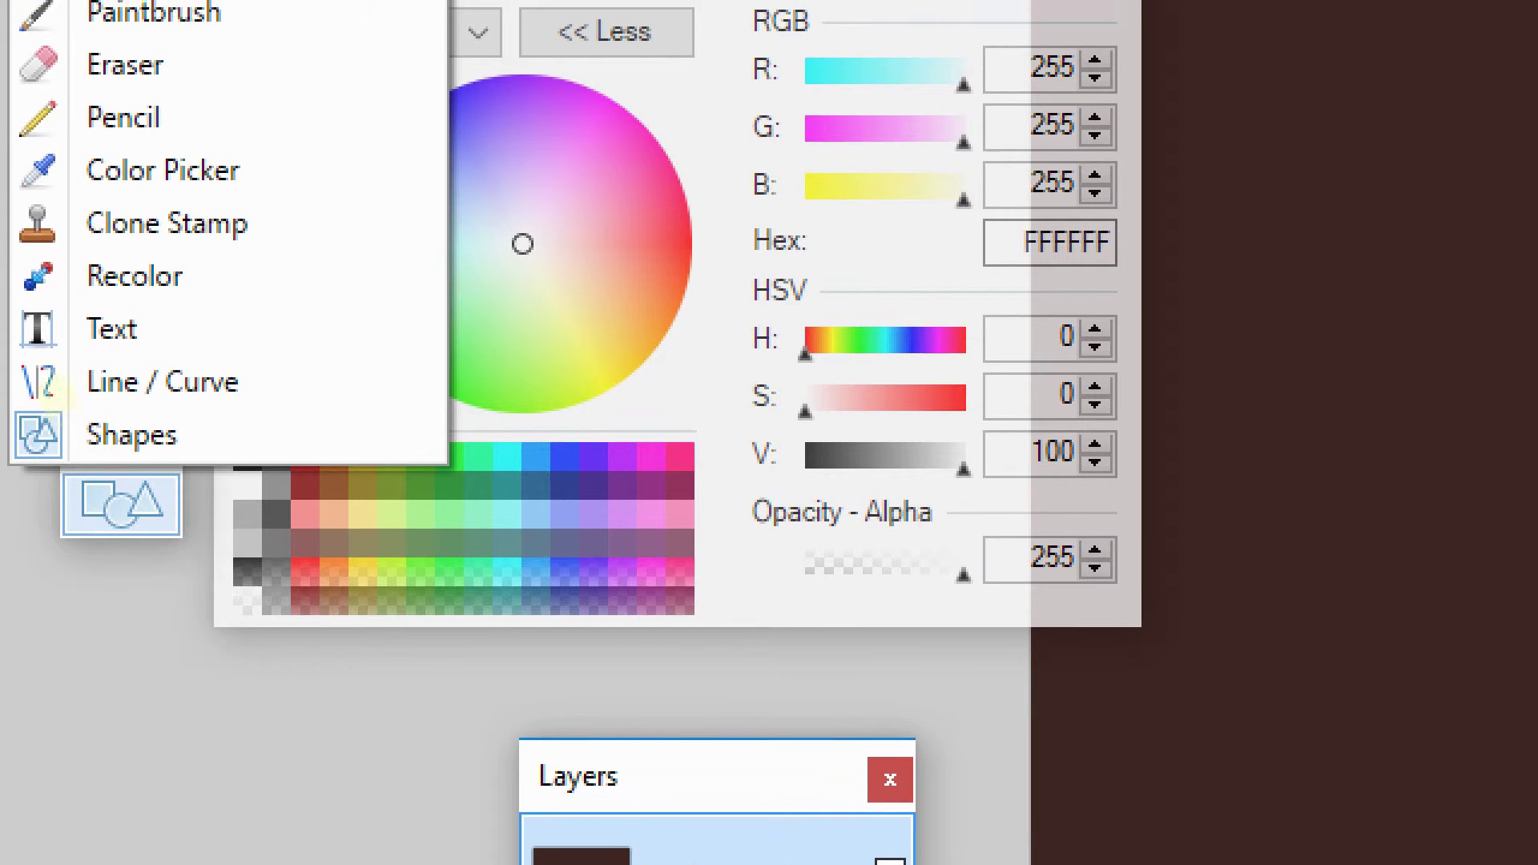
drag(64, 408, 78, 405)
click(80, 417)
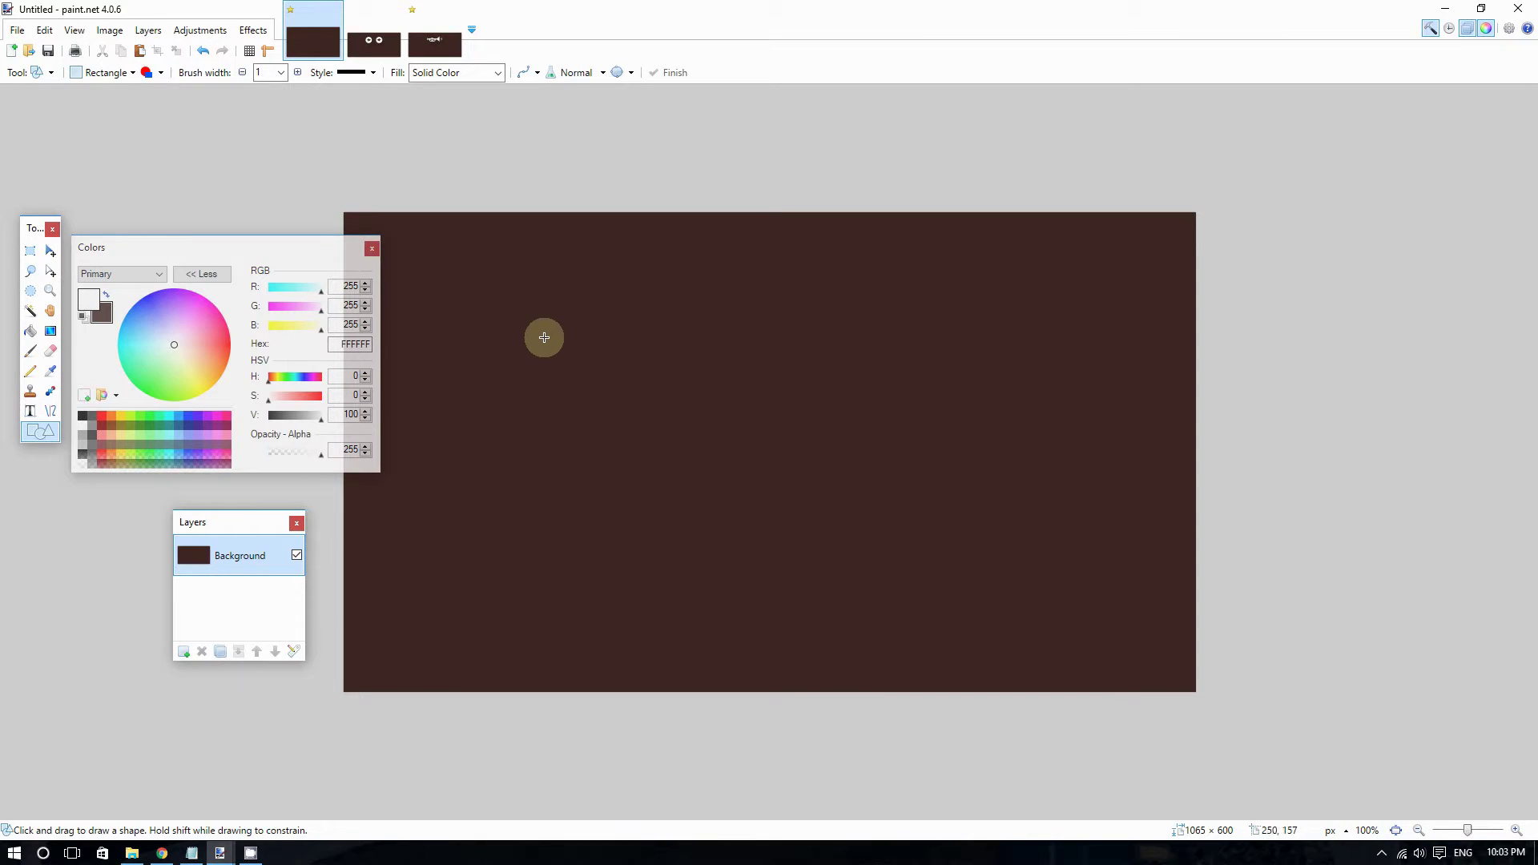
mouse_move(506, 288)
mouse_down()
mouse_move(656, 443)
mouse_move(628, 398)
mouse_move(658, 414)
mouse_up()
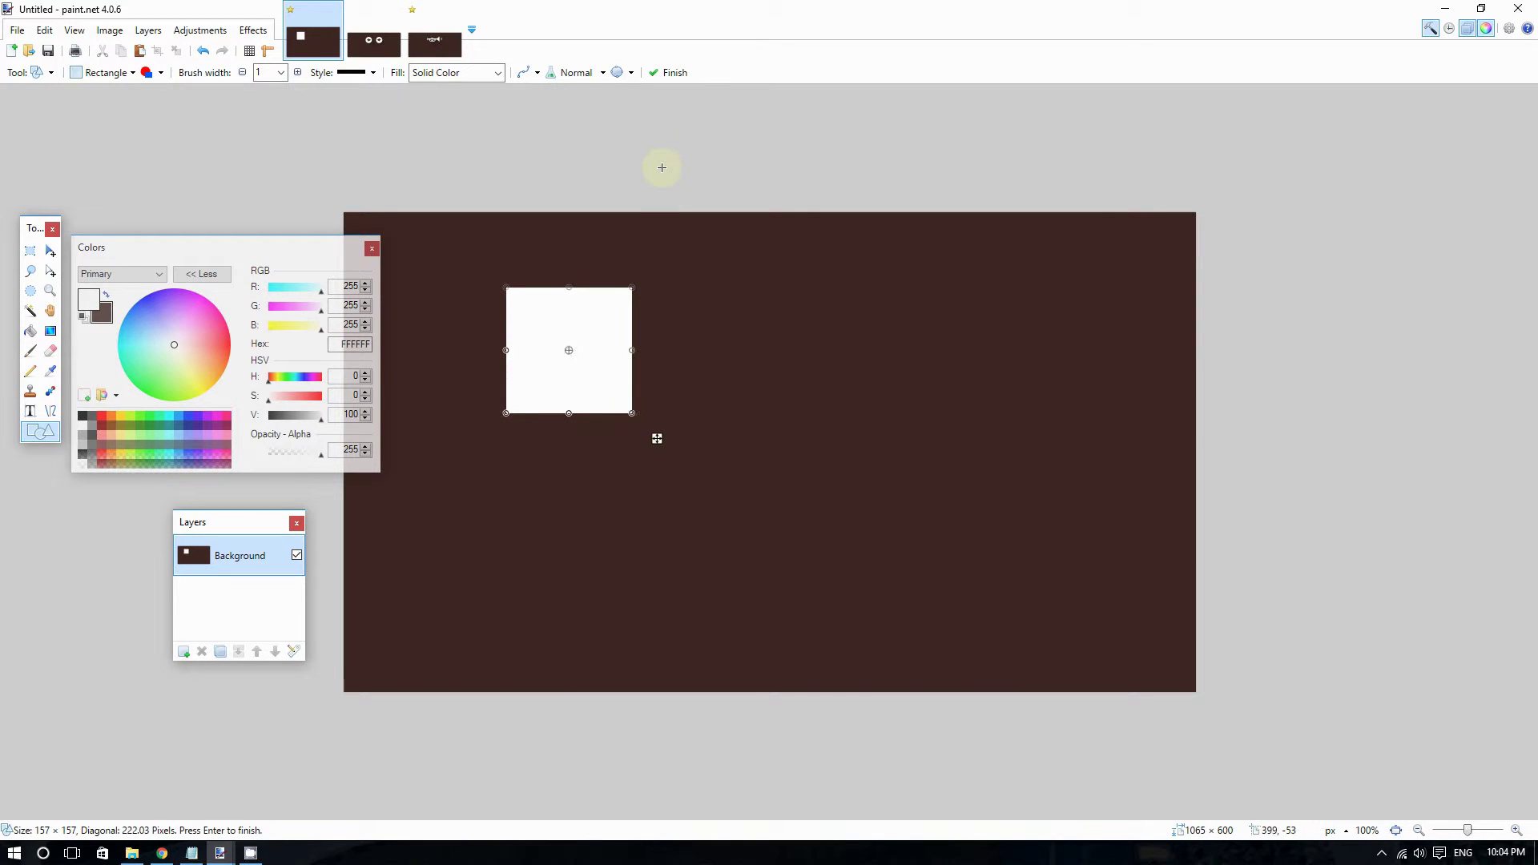
key(Return)
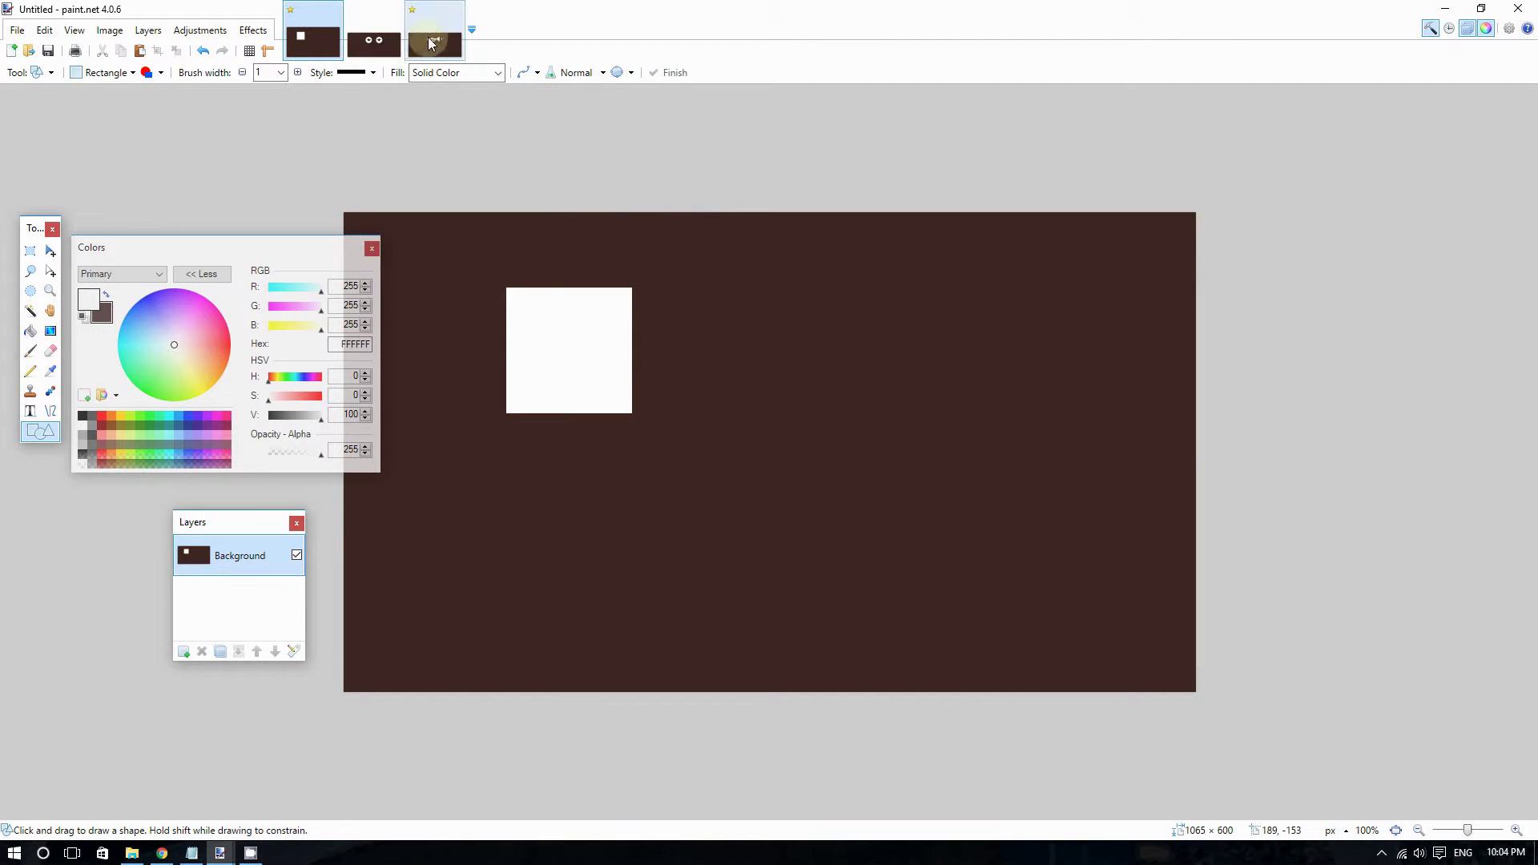
Step: Review the long shadows in Contraction 1.png and in the trumpet image
click(374, 44)
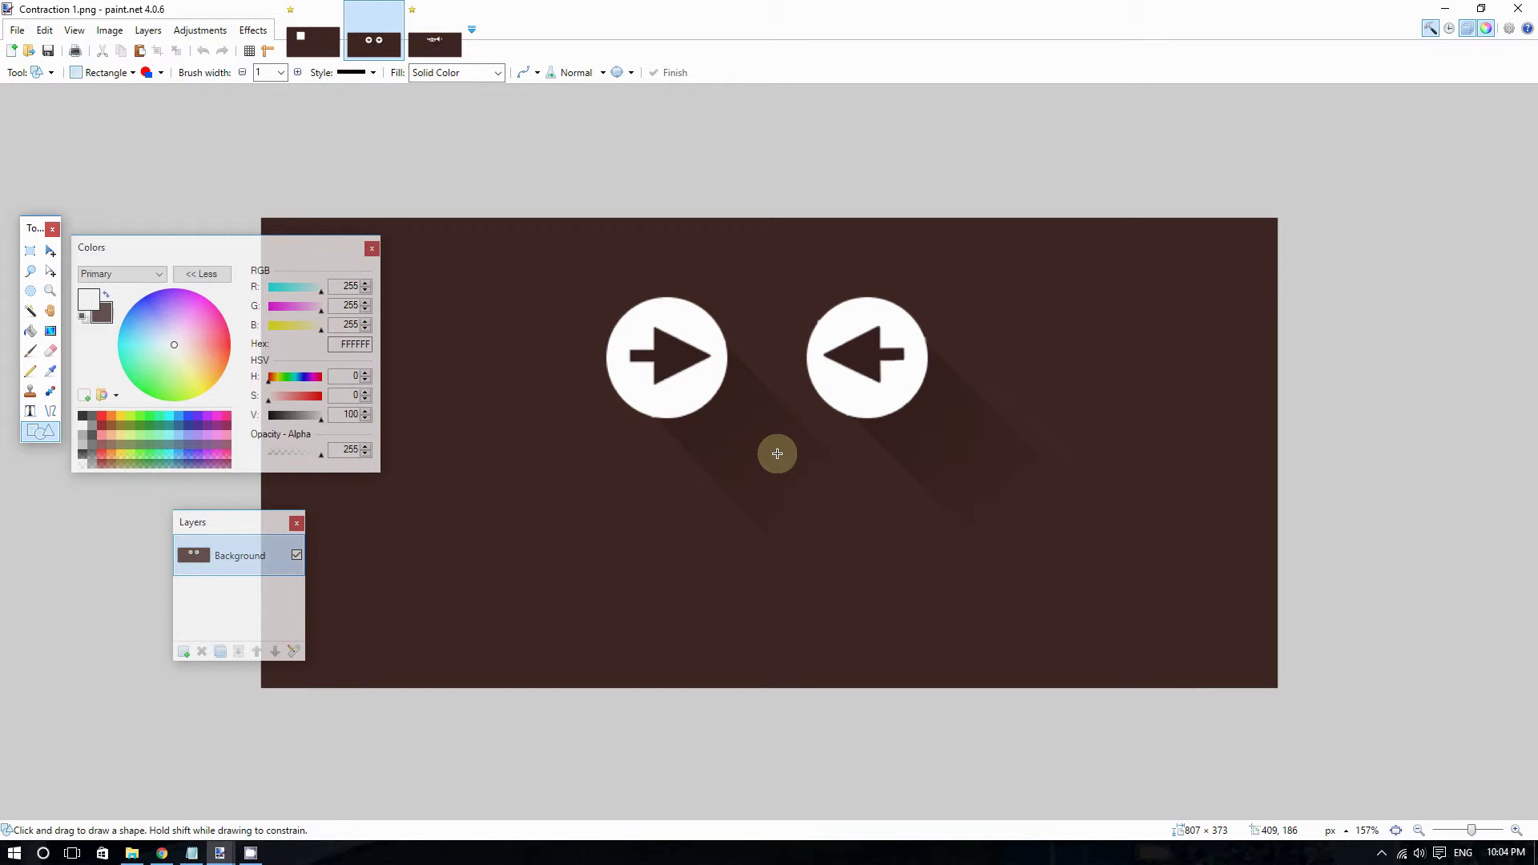
click(441, 42)
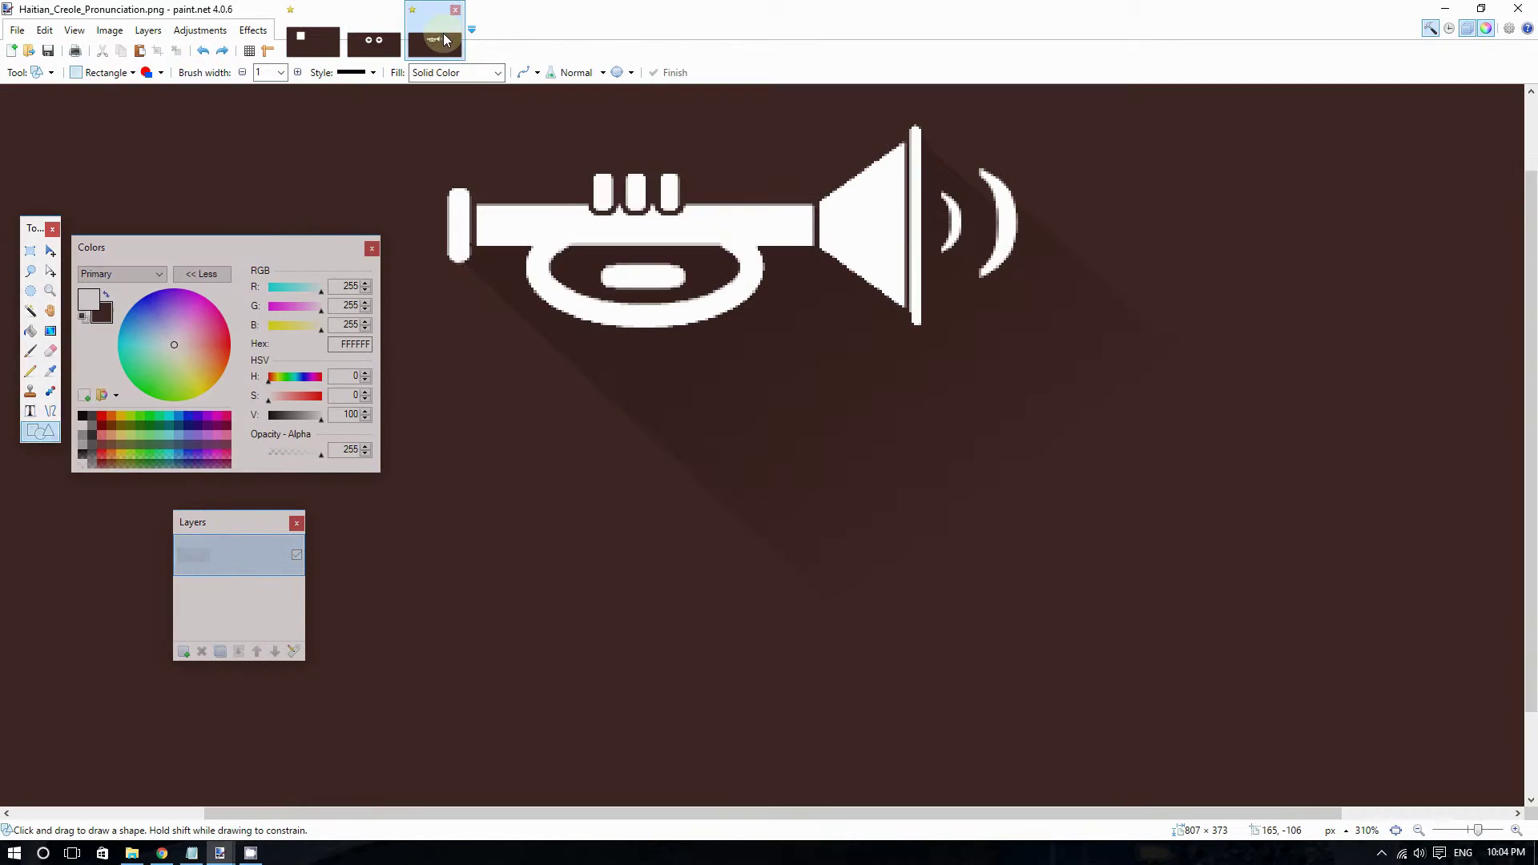
scroll(827, 305, down, 6)
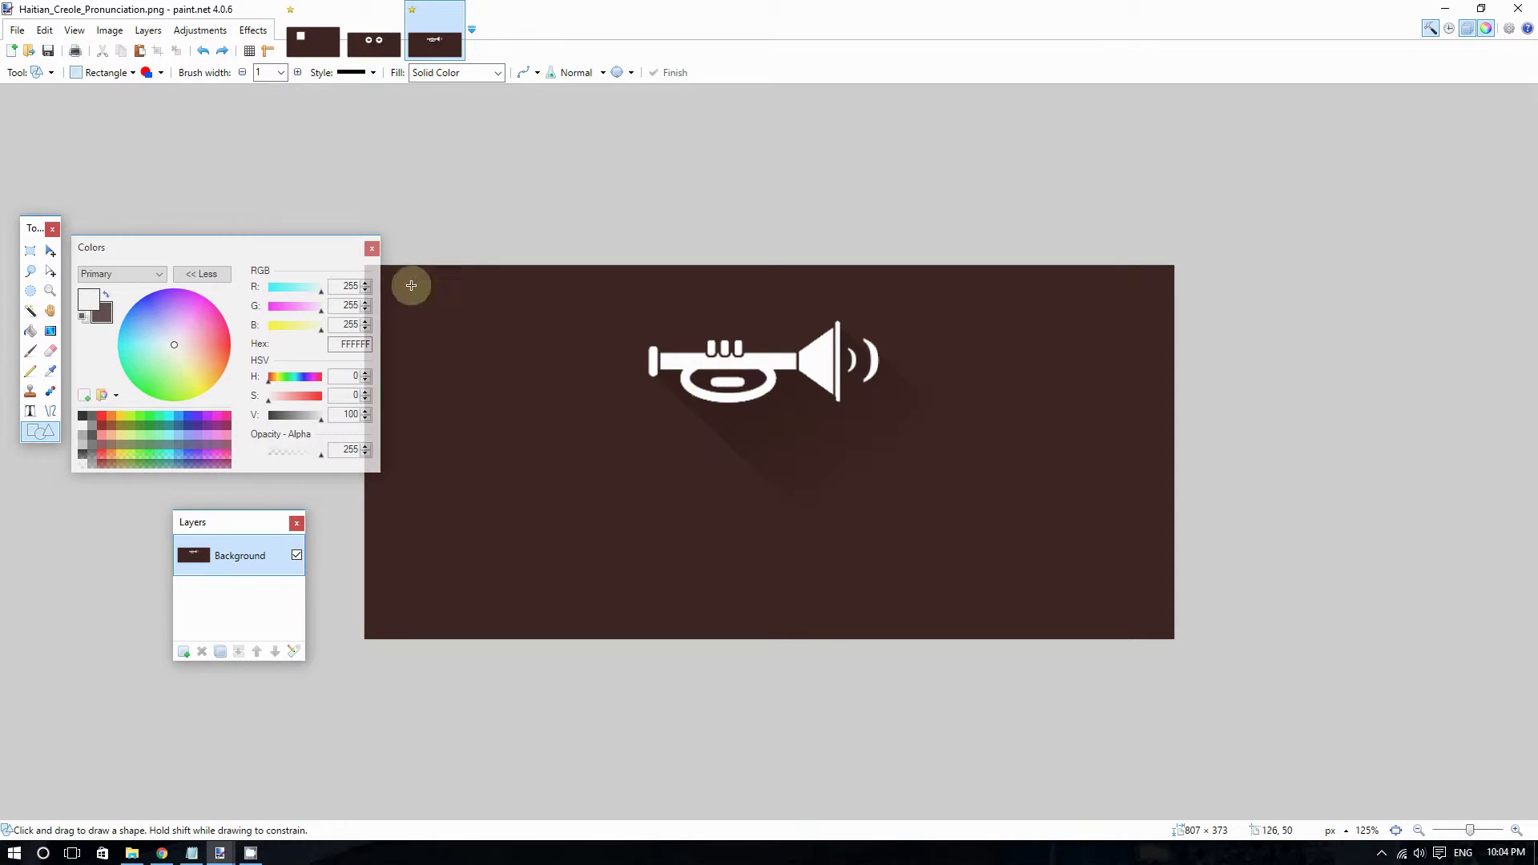
Step: Draw two diagonal white lines along the outer edges of the trumpet's shadow, the one by the sound waves about 156 pixels long
click(40, 73)
click(72, 392)
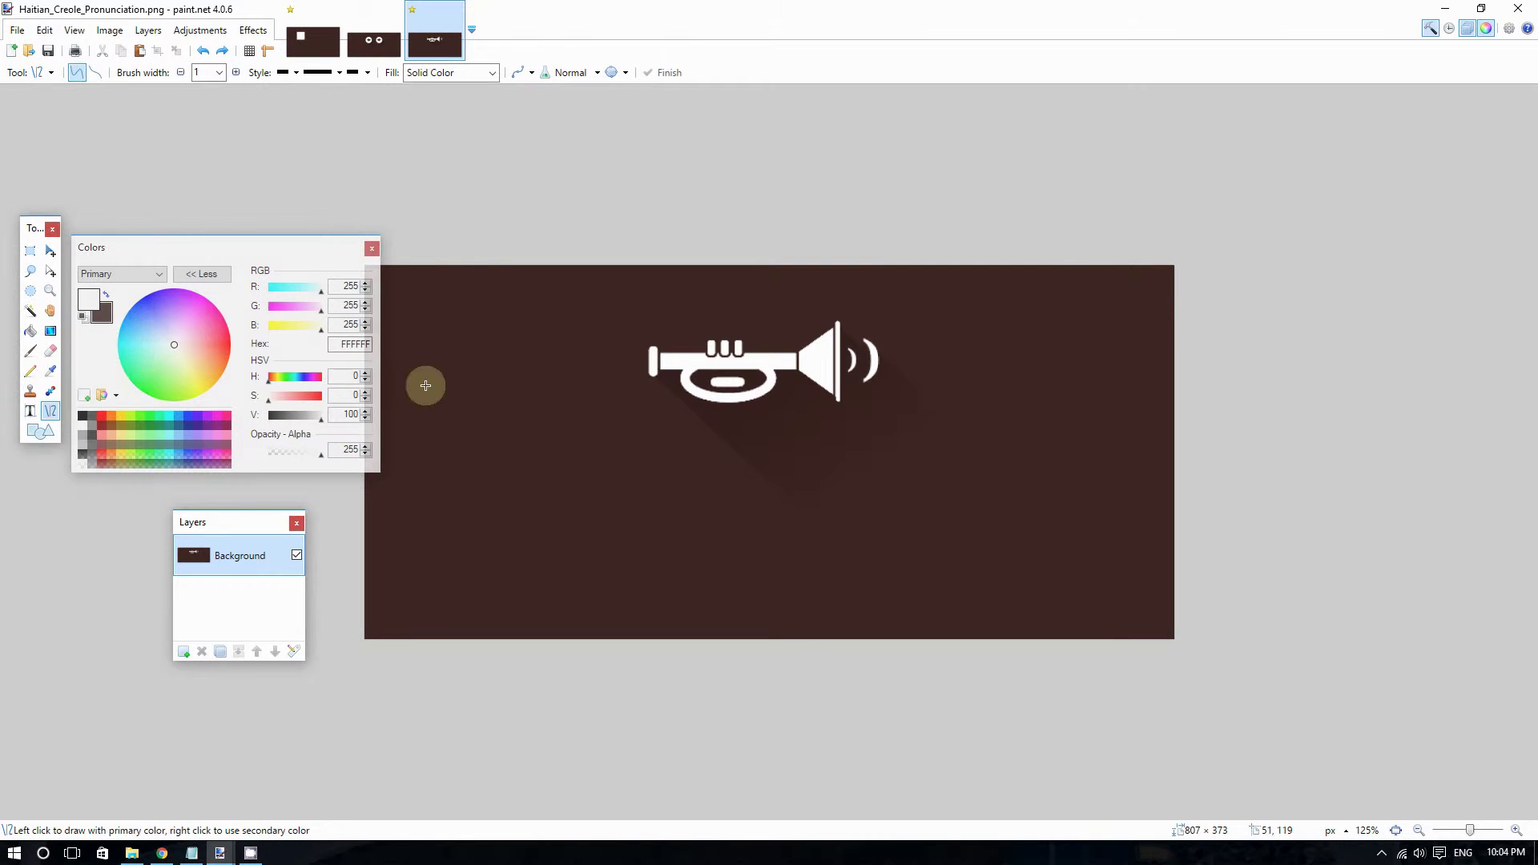
drag(665, 390, 801, 523)
mouse_move(894, 348)
mouse_down()
mouse_move(1015, 431)
mouse_move(1004, 455)
mouse_up()
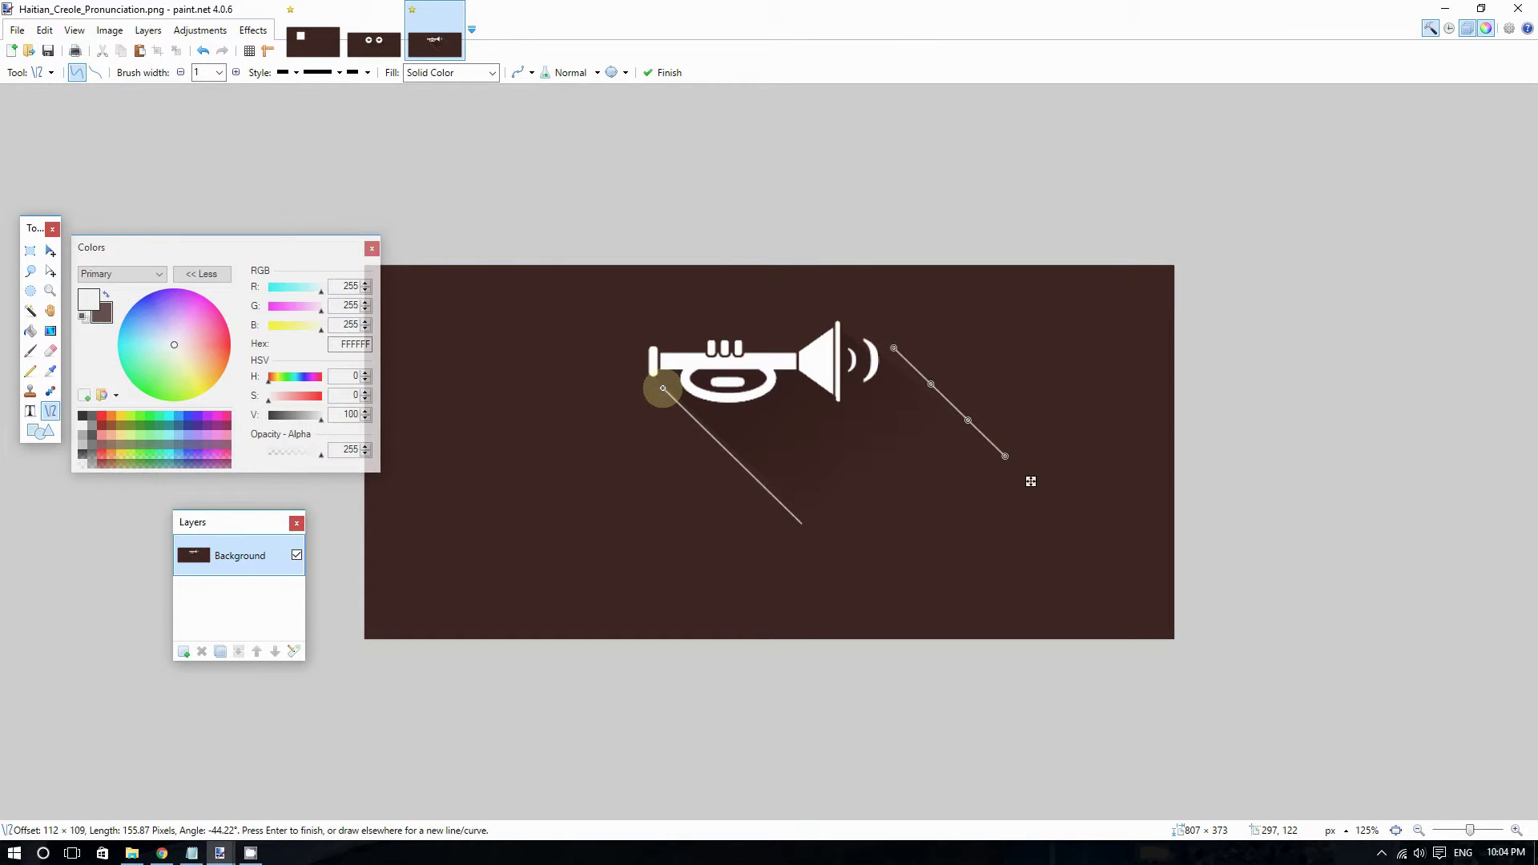
Step: Finish the line by the sound waves, and undo both diagonal lines on the trumpet image
key(Return)
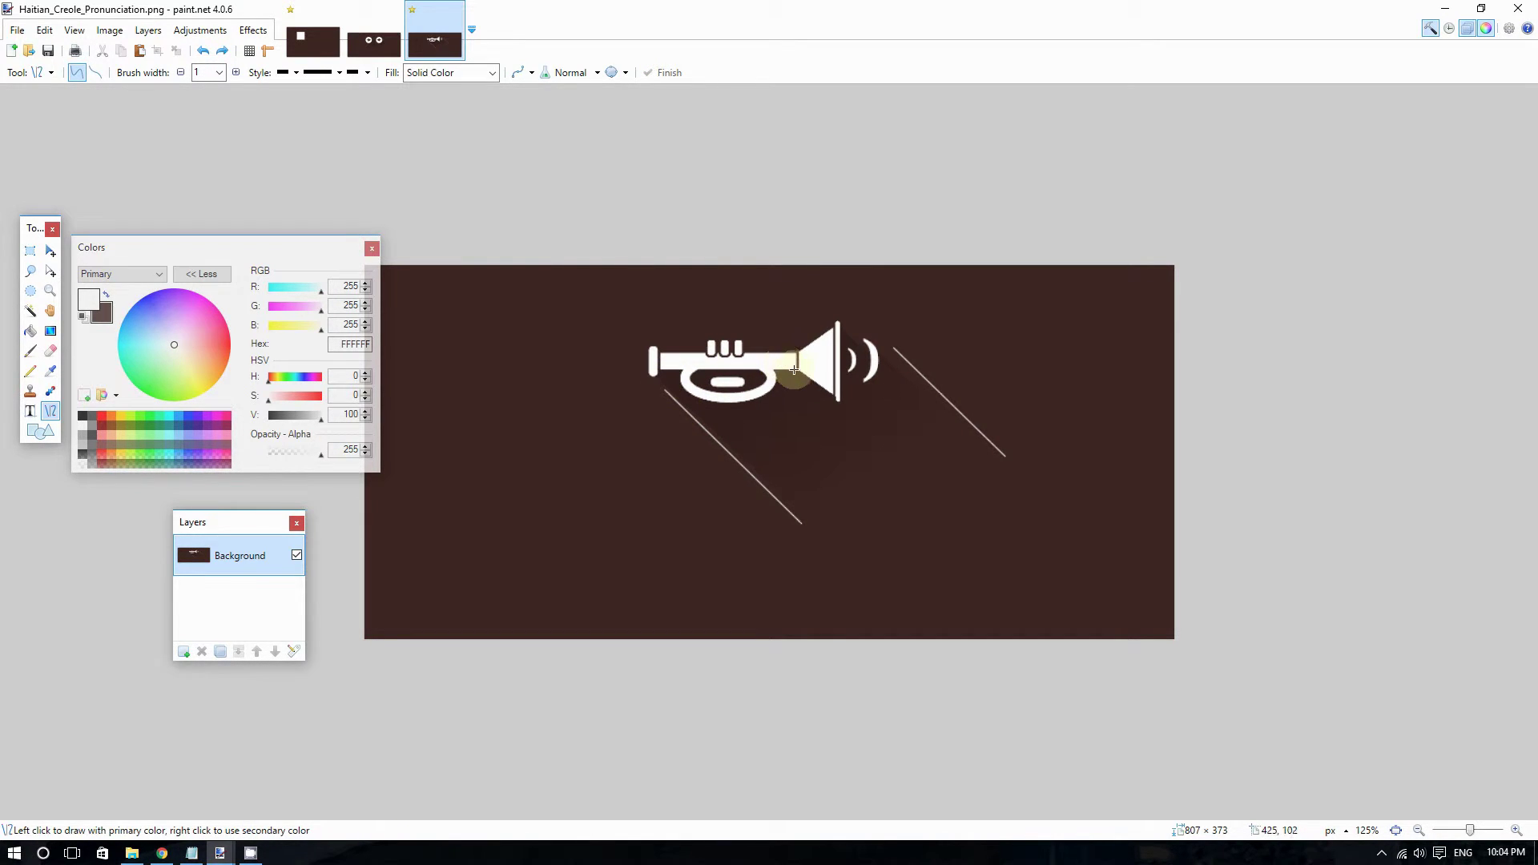
key(ctrl+z)
key(ctrl+z)
key(ctrl+z)
key(ctrl+z)
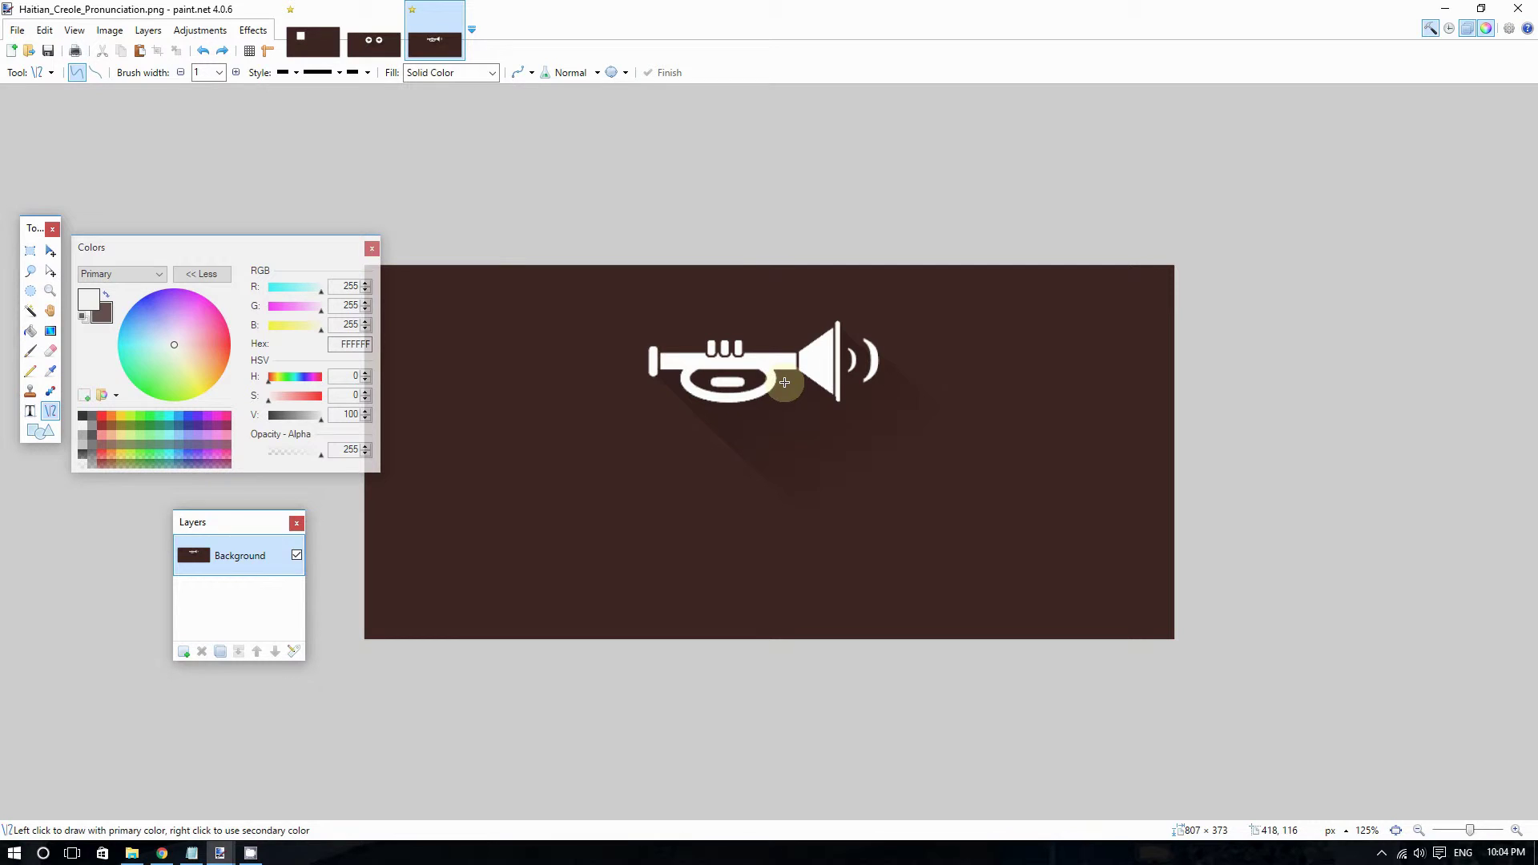
Step: Try diagonal lines from the trumpet's mouthpiece and outer sound wave along the shadow edges, and undo them
scroll(749, 389, down, 1)
scroll(753, 391, up, 2)
mouse_move(633, 368)
mouse_down()
mouse_move(662, 415)
mouse_move(812, 533)
mouse_up()
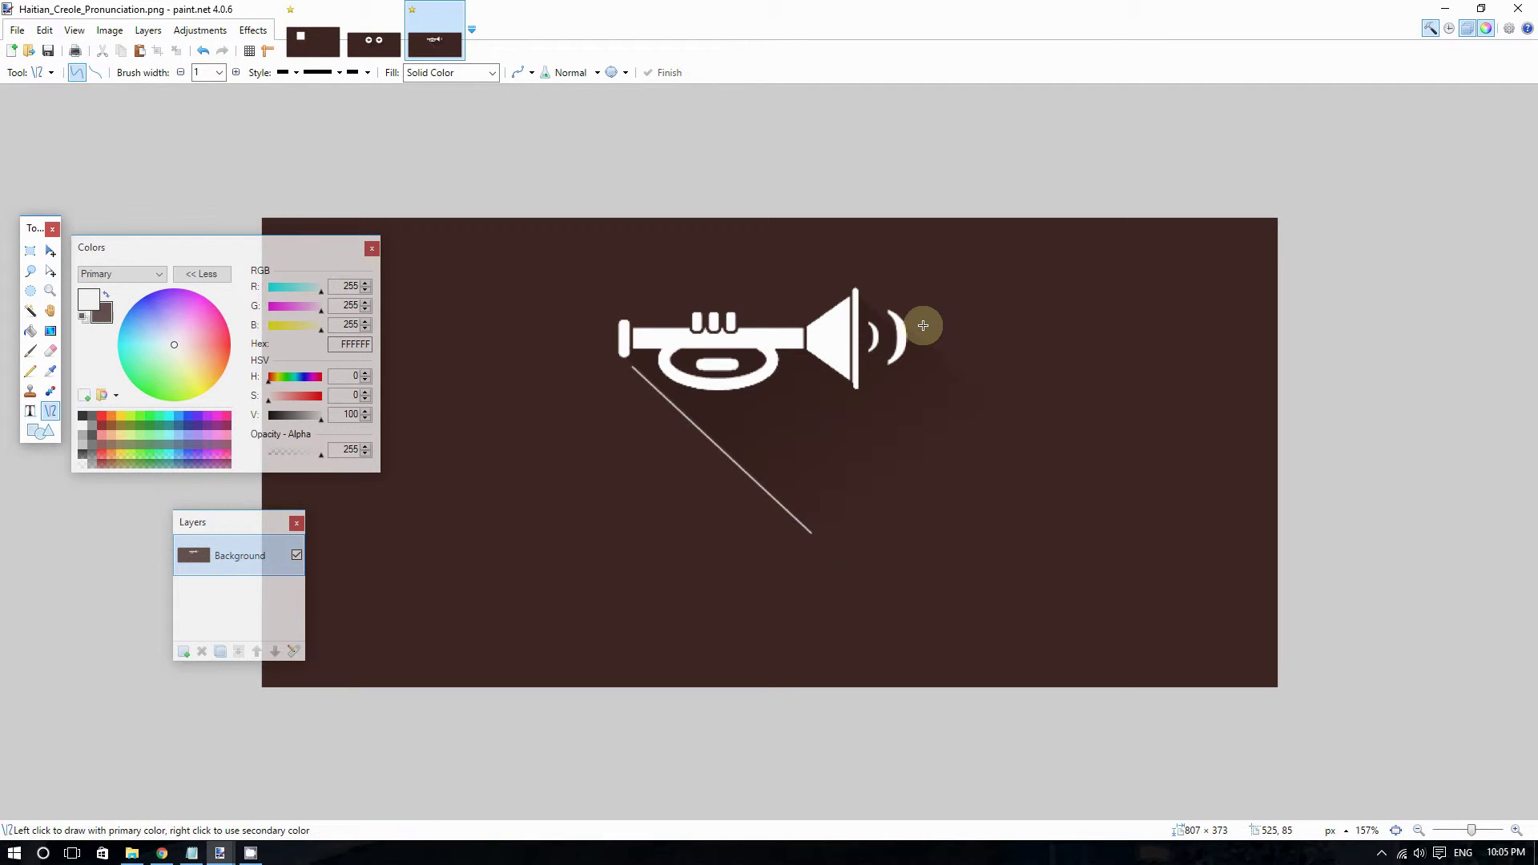
drag(913, 329, 1021, 427)
key(ctrl+z)
key(ctrl+z)
Step: On the untitled image, draw white diagonal lines with the Line/Curve tool from the square's lower-left and upper-right corners toward the lower right
click(326, 53)
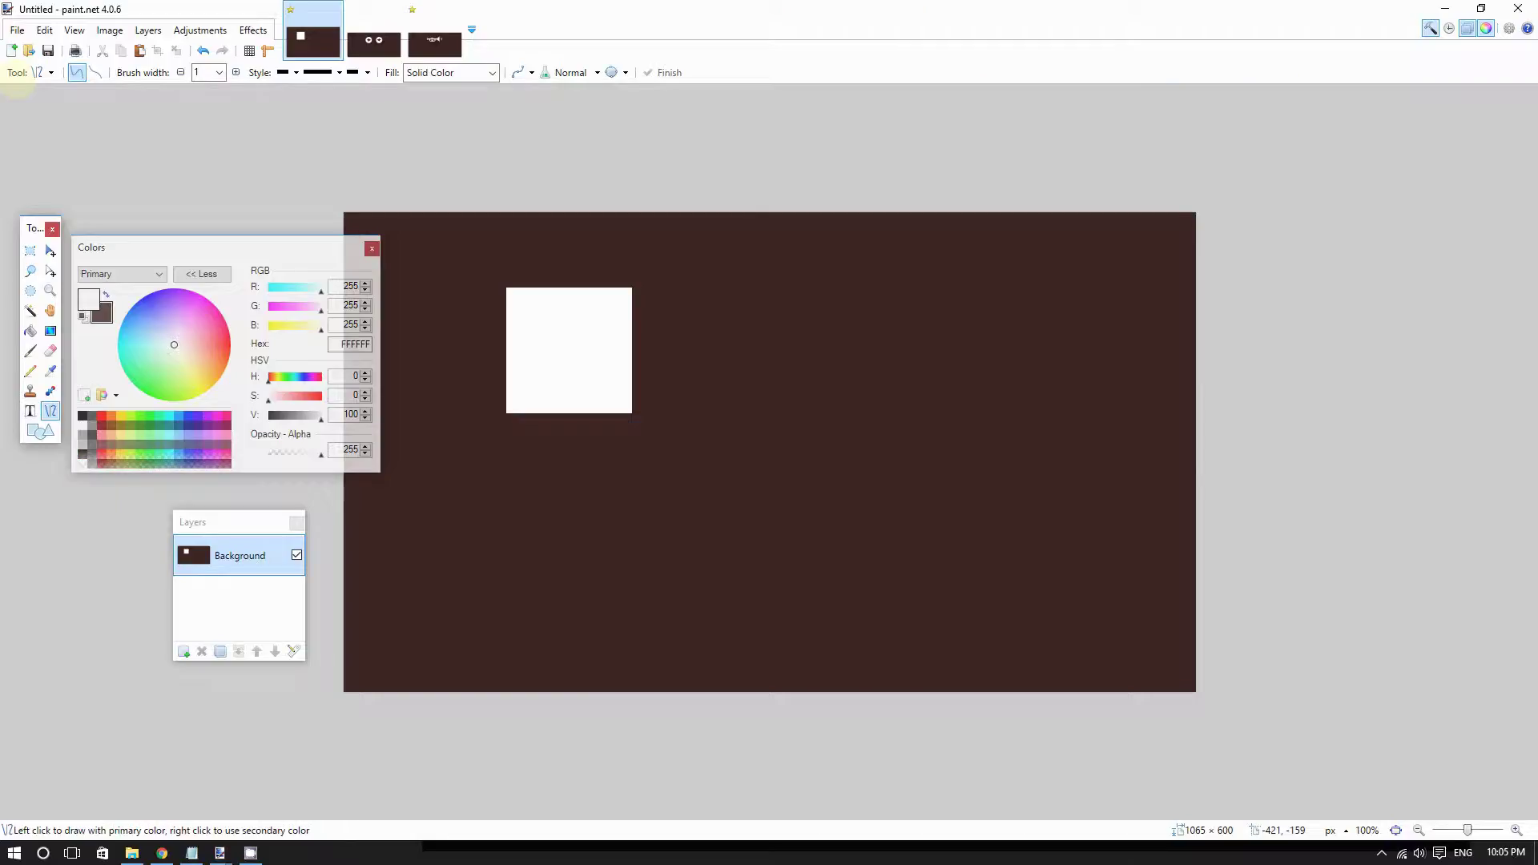
click(36, 72)
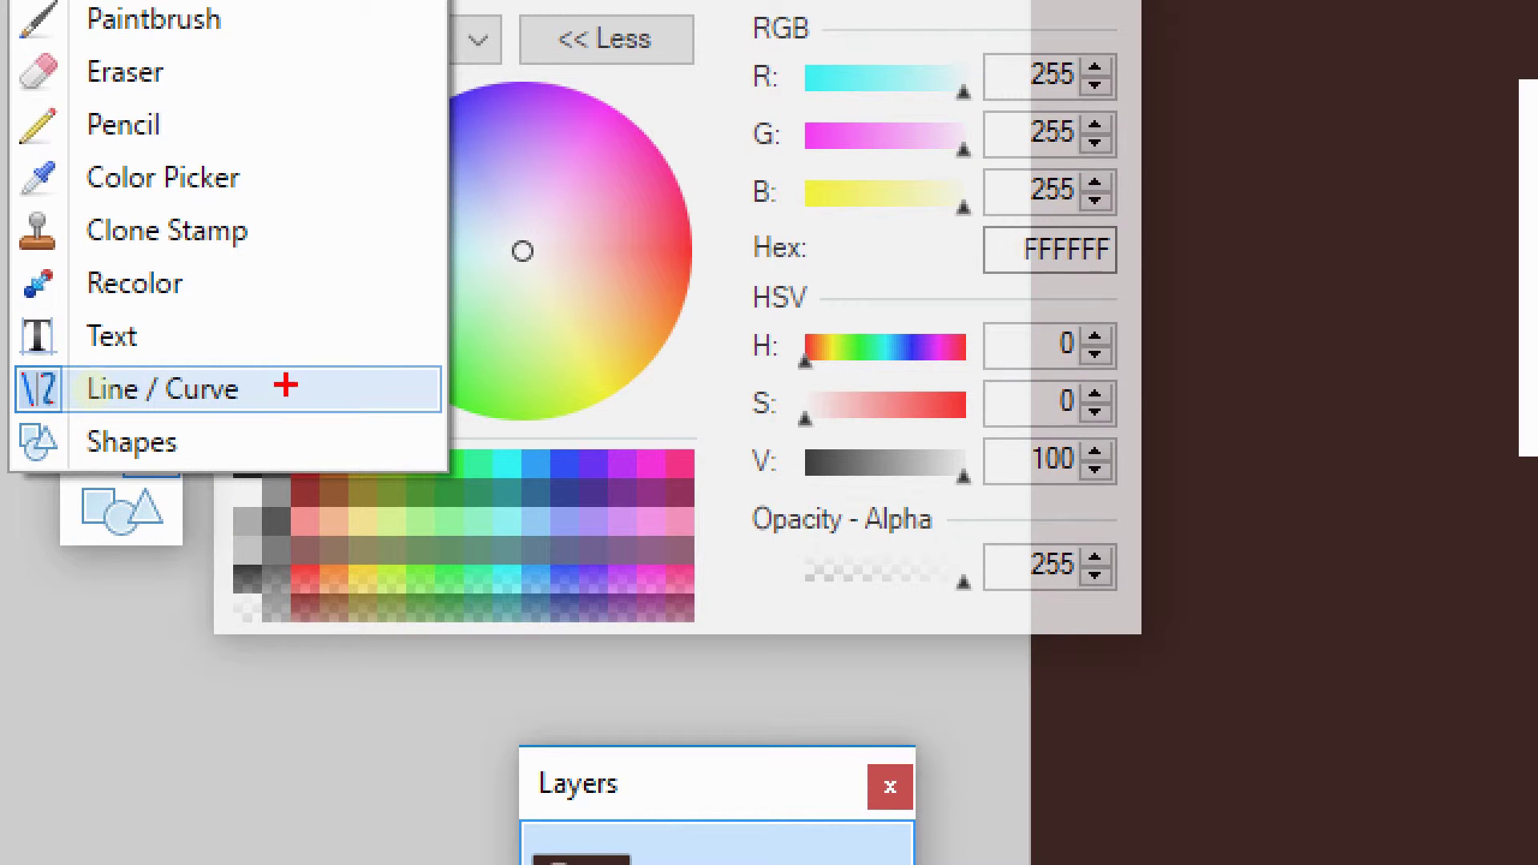
click(274, 389)
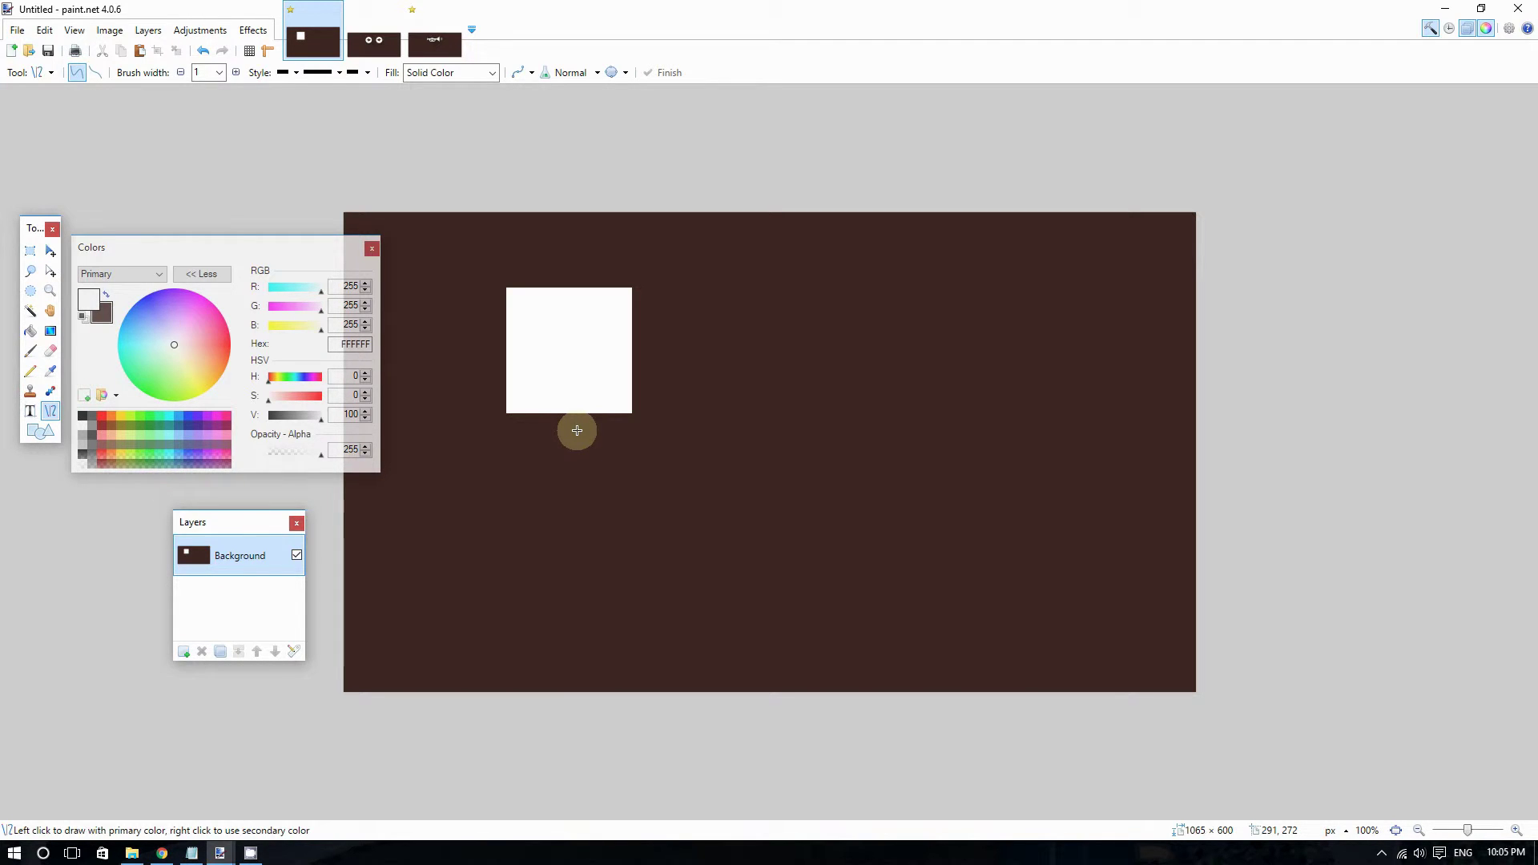
scroll(565, 425, up, 1)
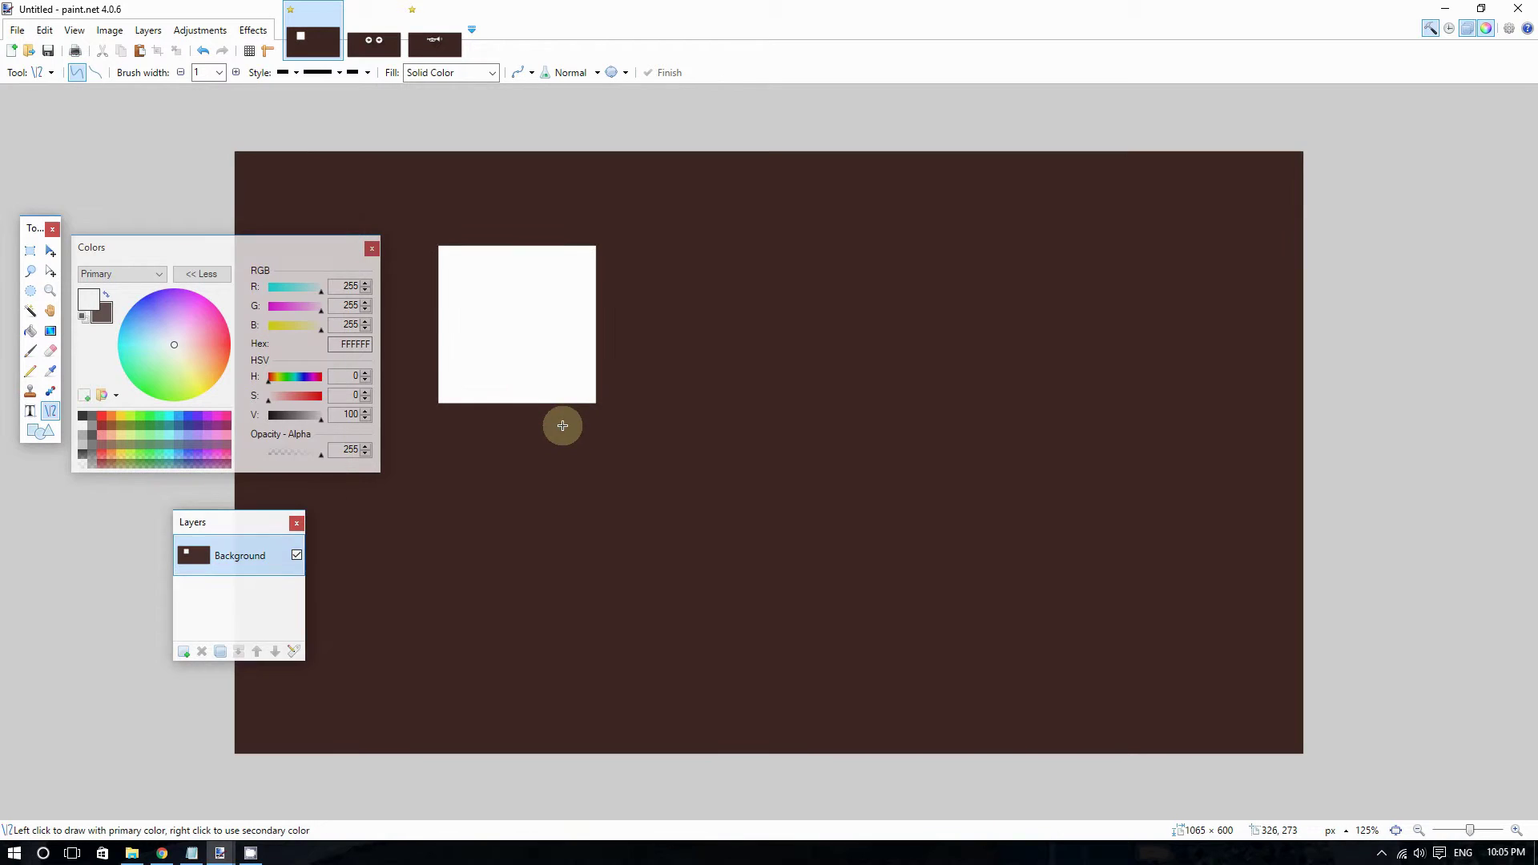
scroll(438, 421, up, 1)
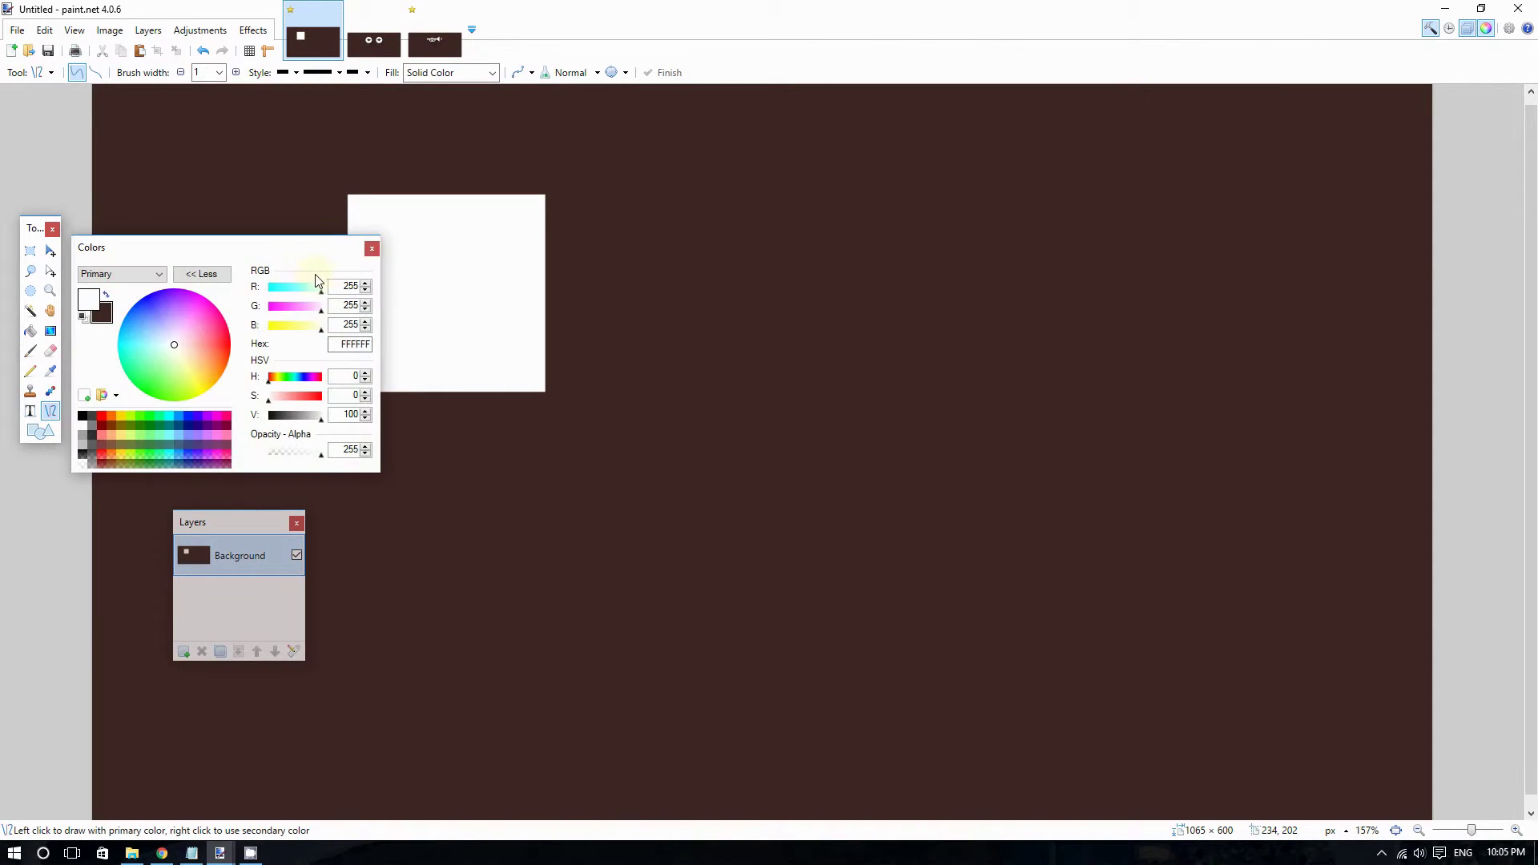
drag(313, 255, 1134, 398)
scroll(356, 309, up, 1)
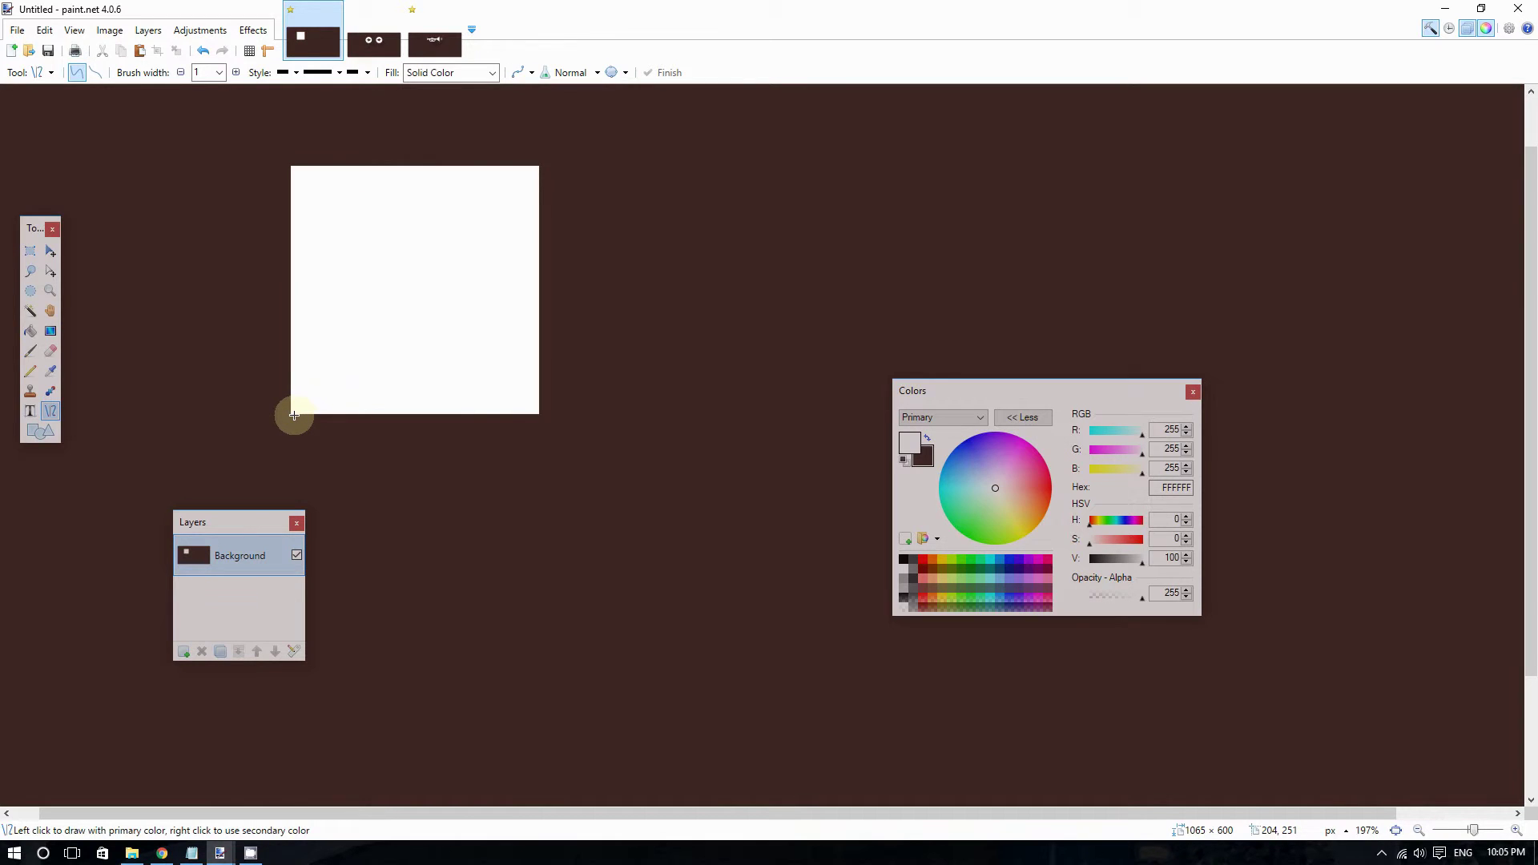
scroll(298, 415, down, 1)
scroll(299, 416, up, 1)
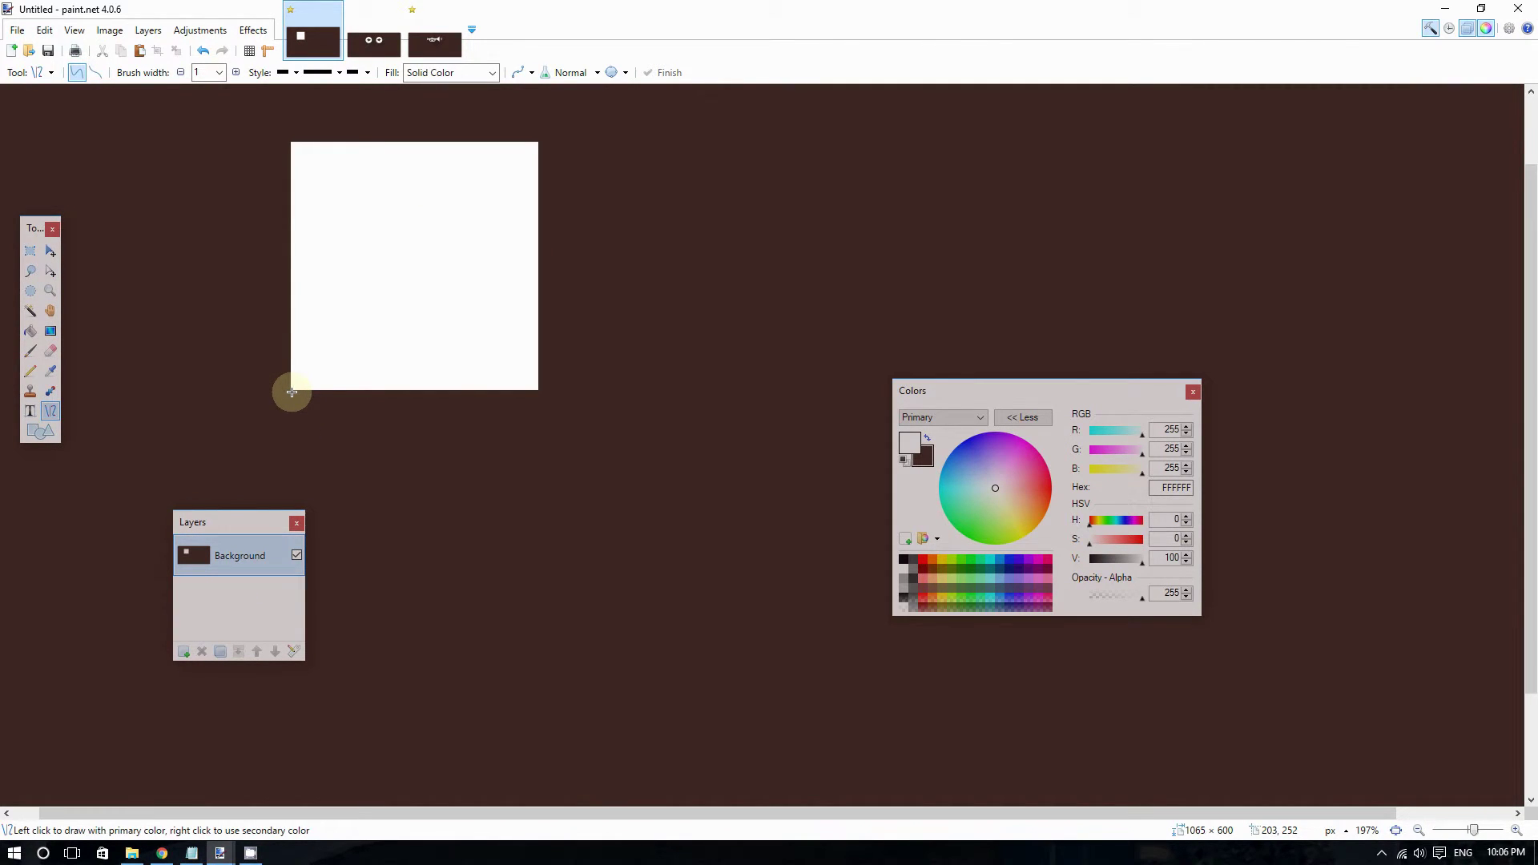
drag(291, 390, 628, 728)
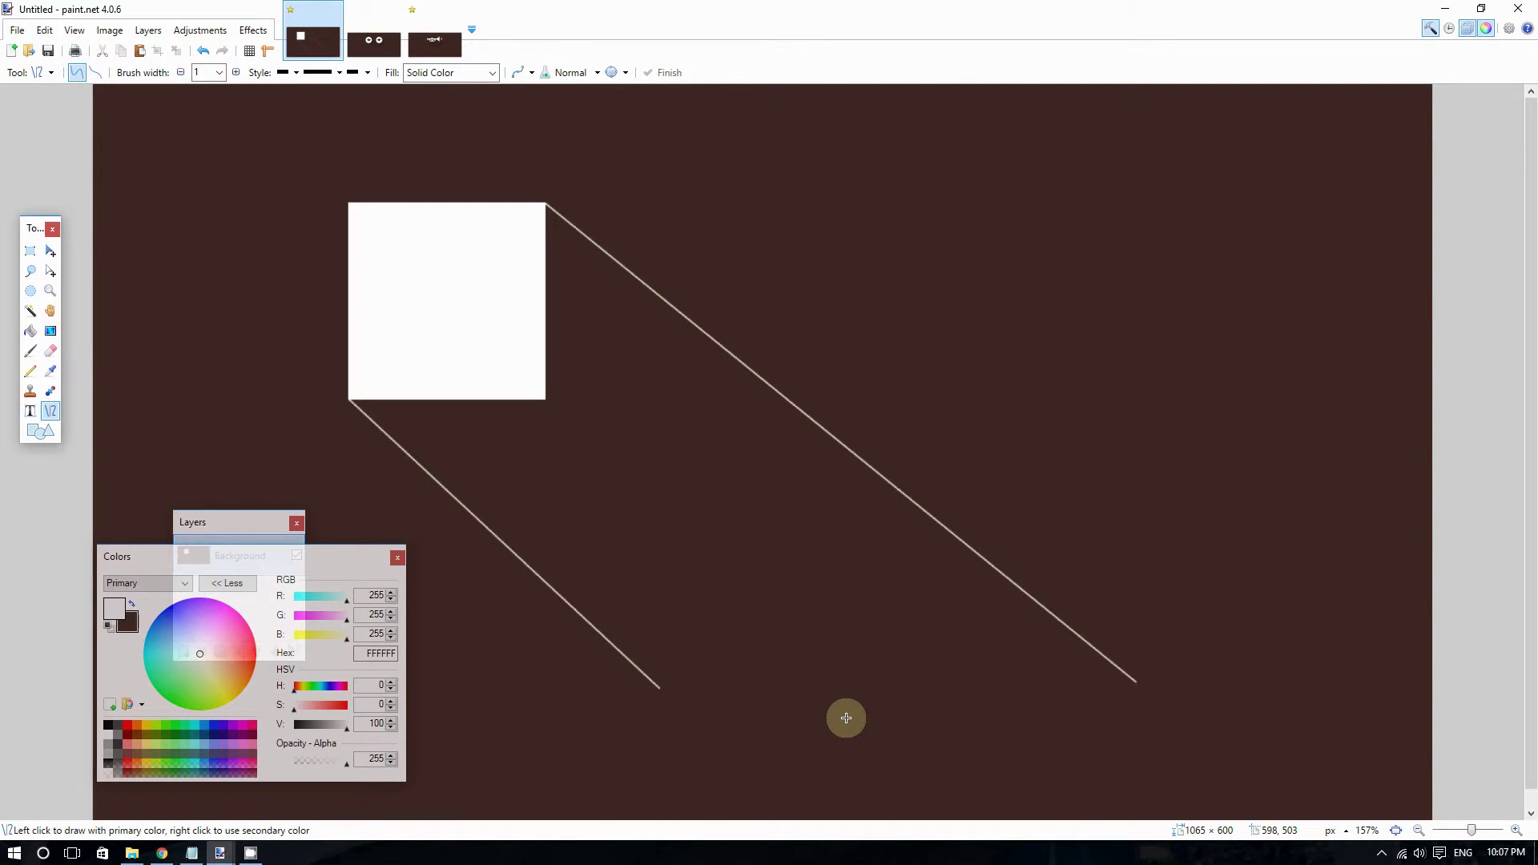
Step: Connect the lower ends of the two diagonals with a nearly horizontal white line about 378 pixels long
scroll(803, 673, down, 3)
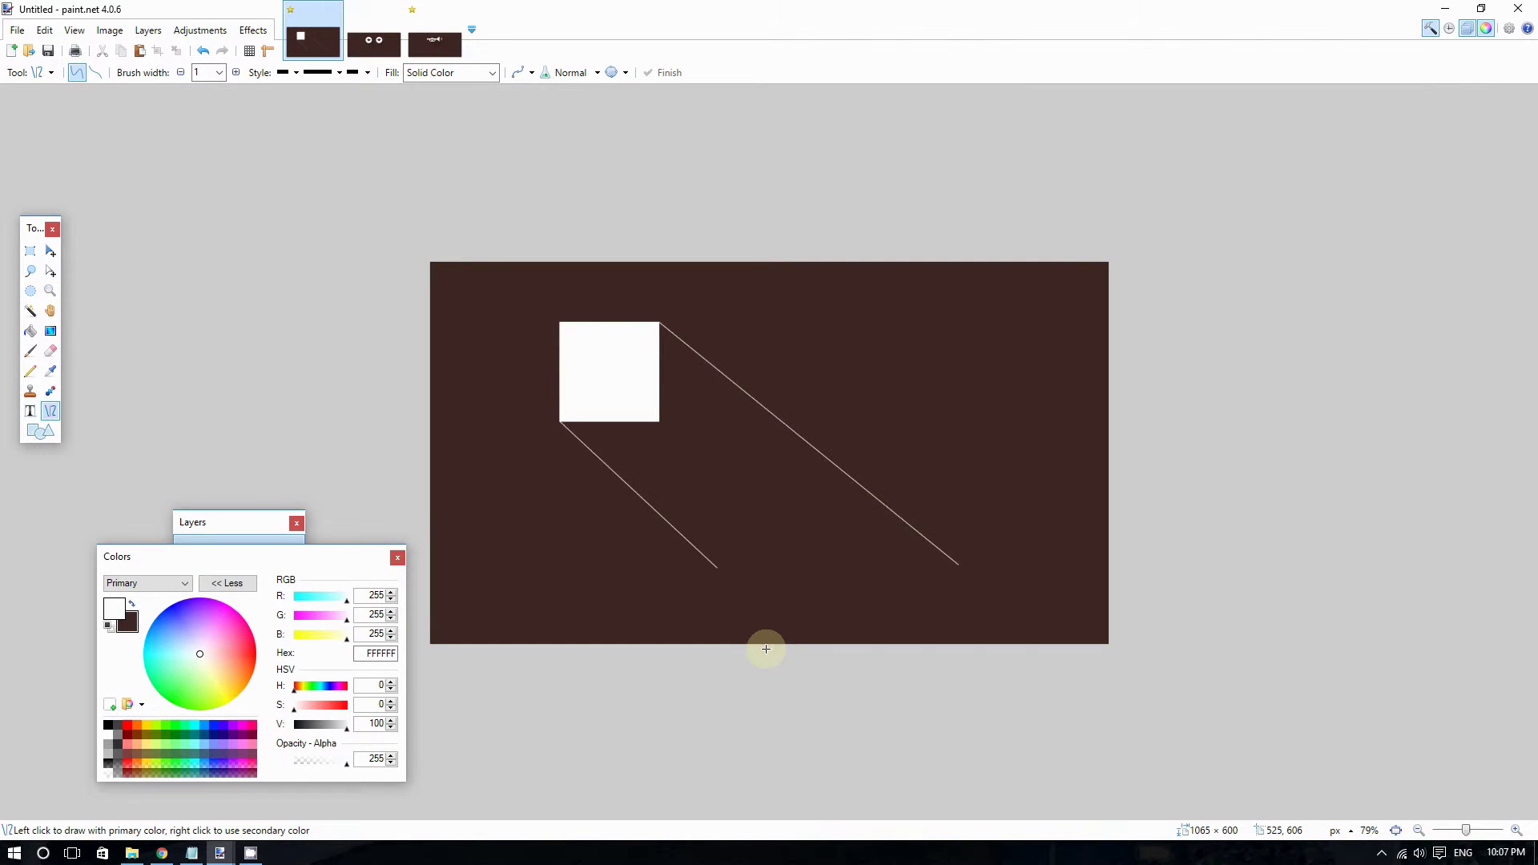
scroll(766, 649, up, 1)
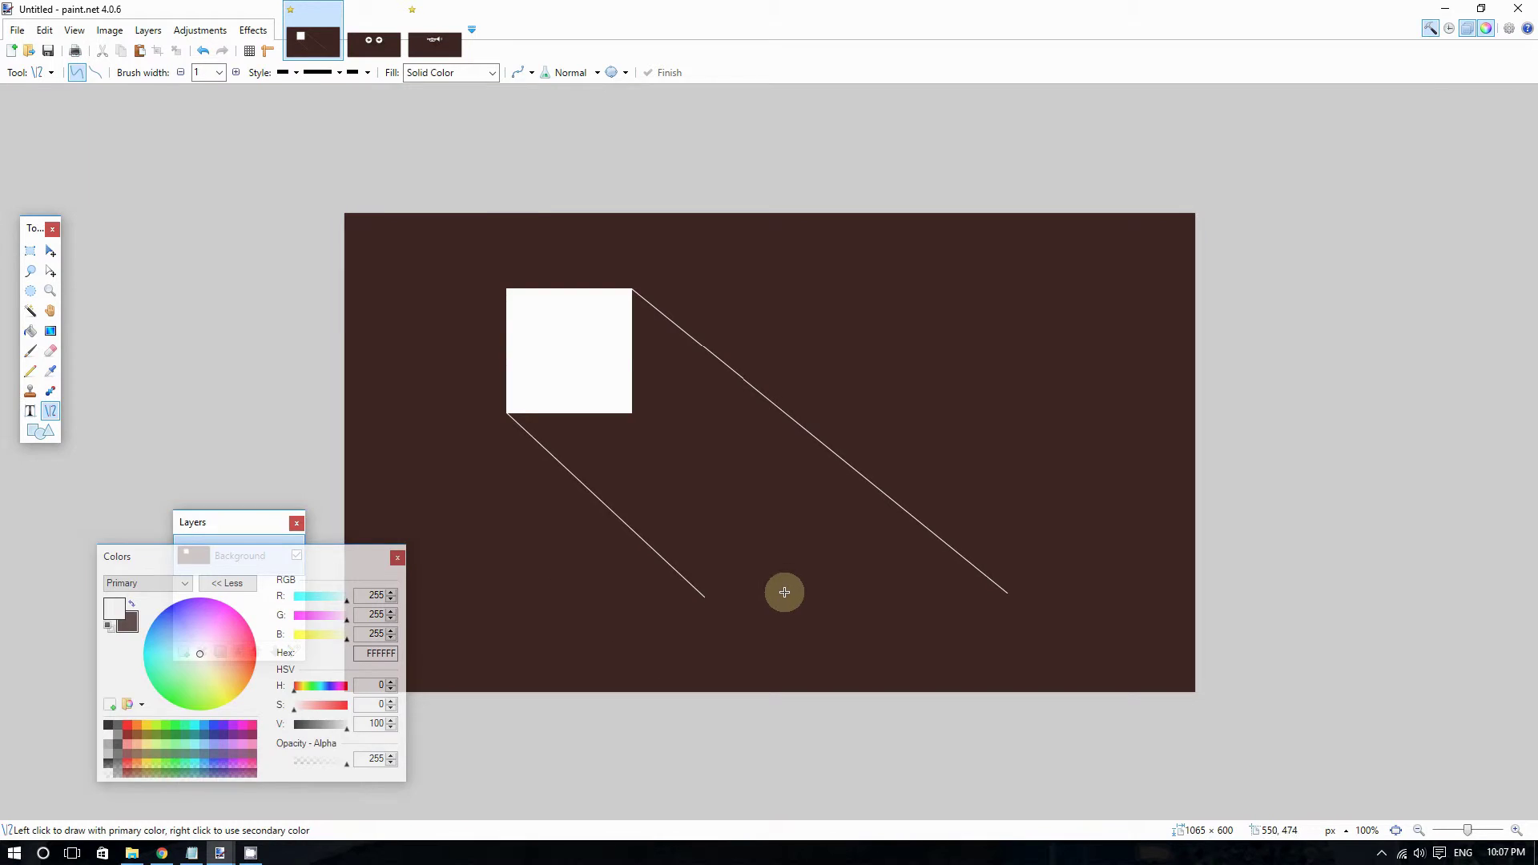
scroll(769, 609, up, 1)
scroll(657, 665, up, 1)
drag(646, 658, 1241, 652)
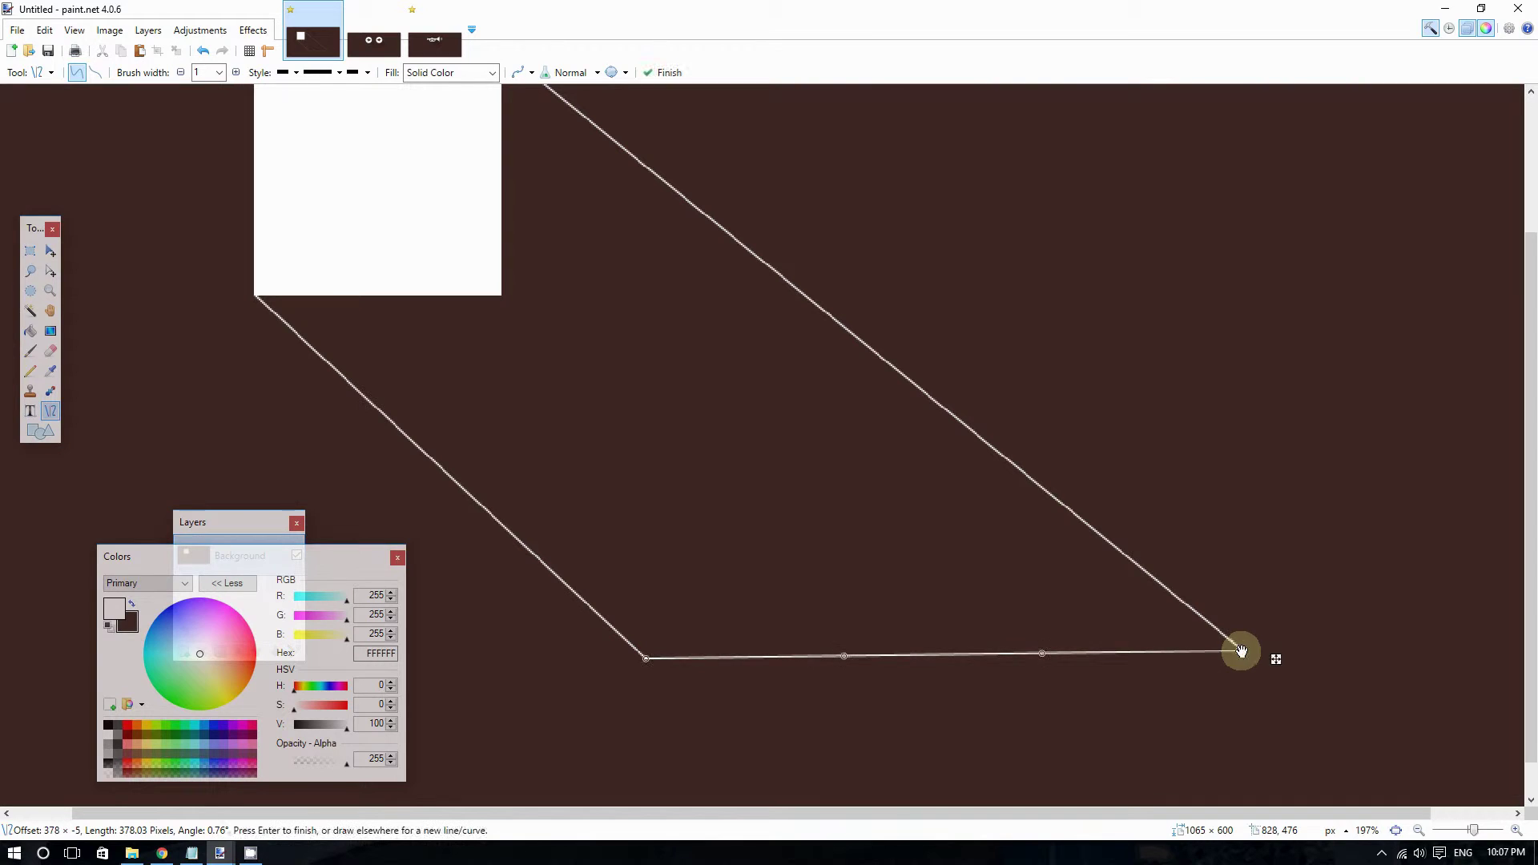
key(Return)
Step: Replace the connecting line with one that starts exactly at the left diagonal's lower end and closes the shadow outline
scroll(609, 665, up, 1)
scroll(629, 639, up, 1)
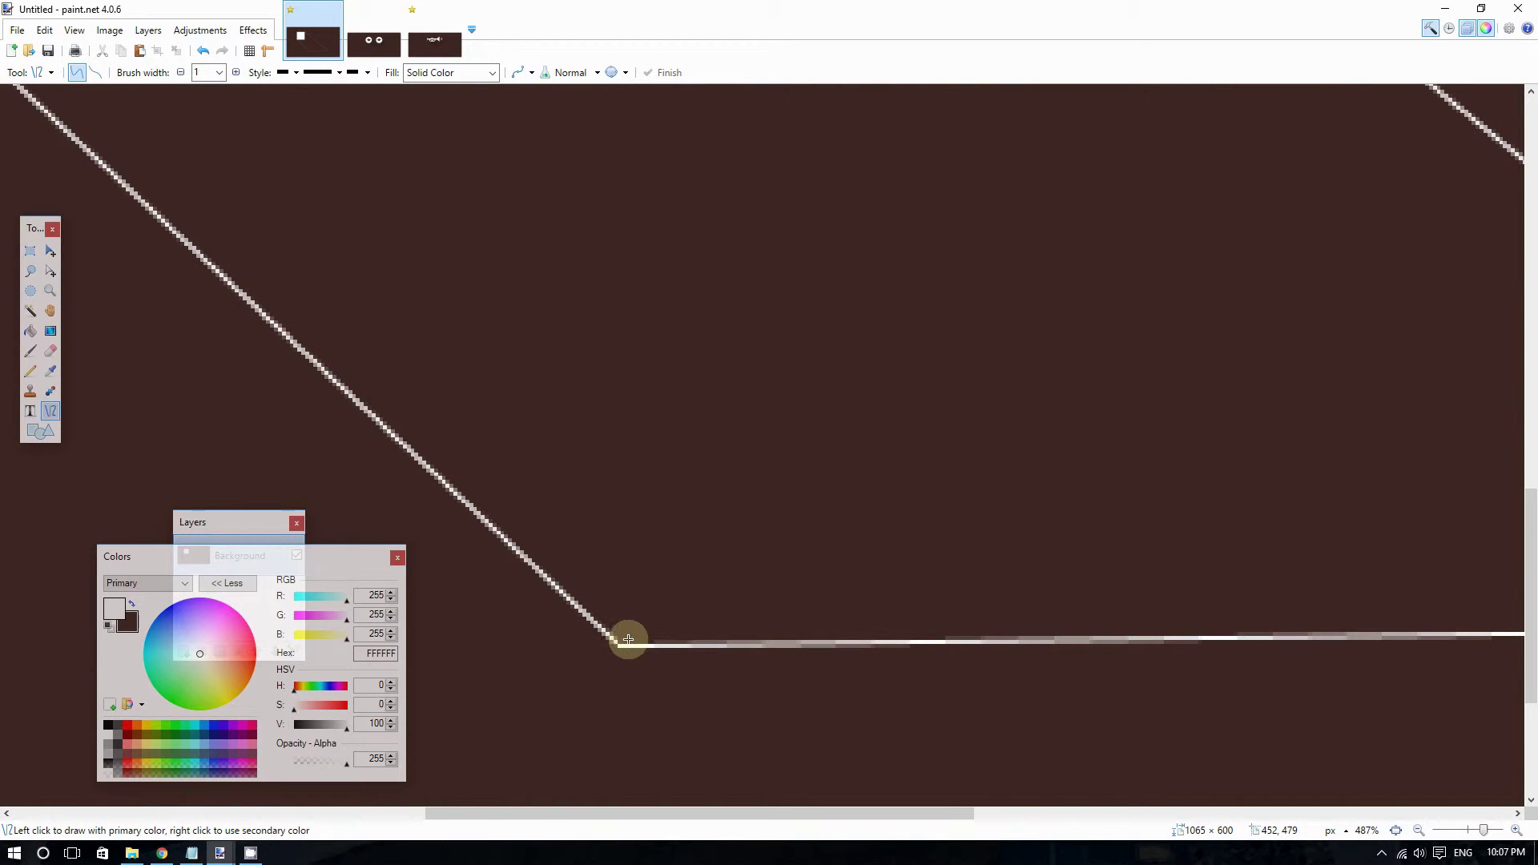
click(621, 647)
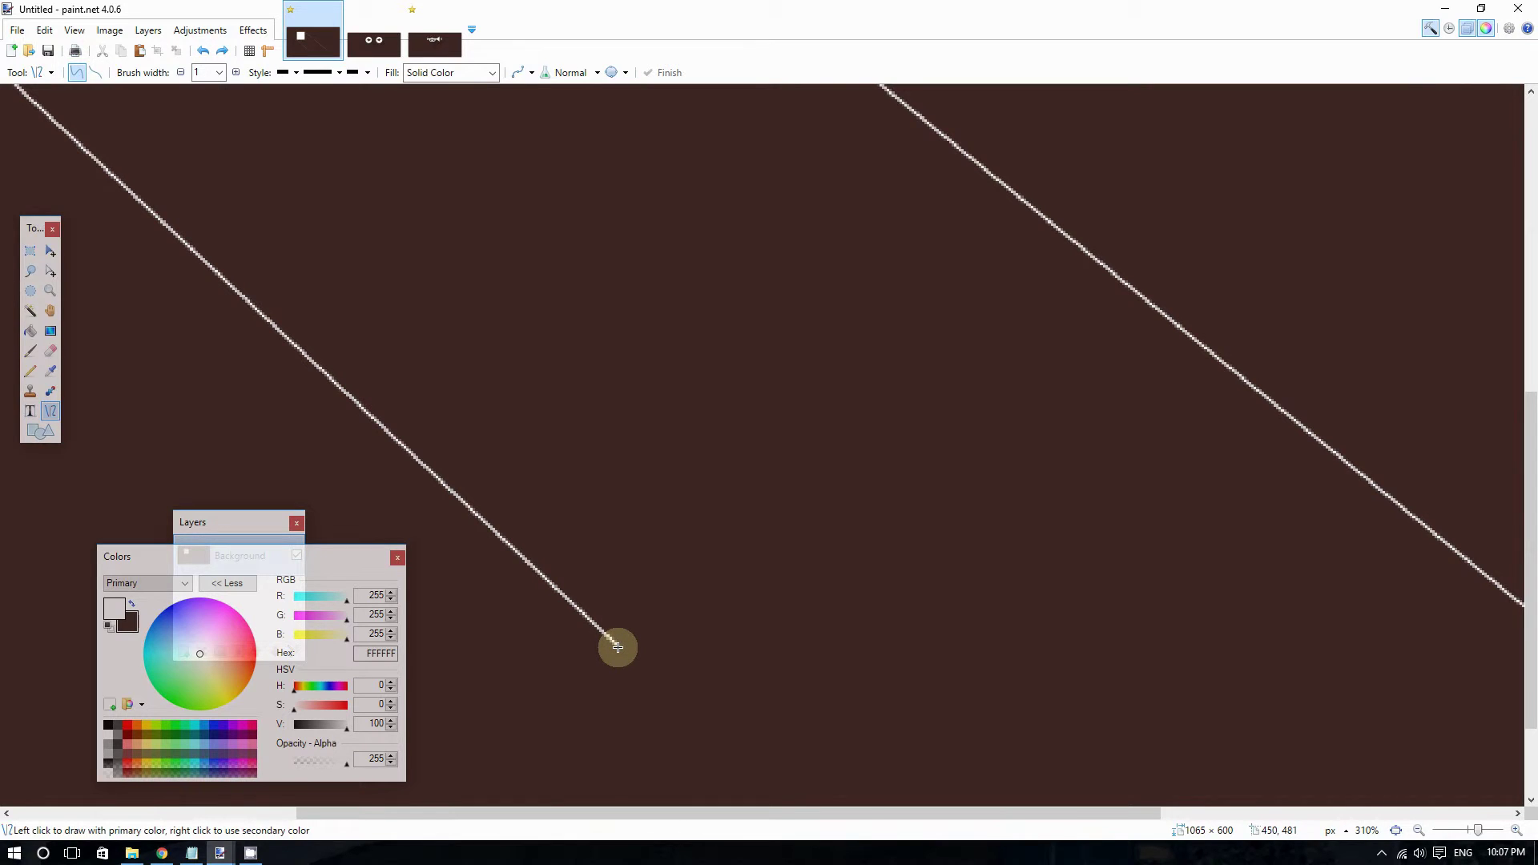
drag(618, 648, 942, 636)
scroll(942, 635, down, 4)
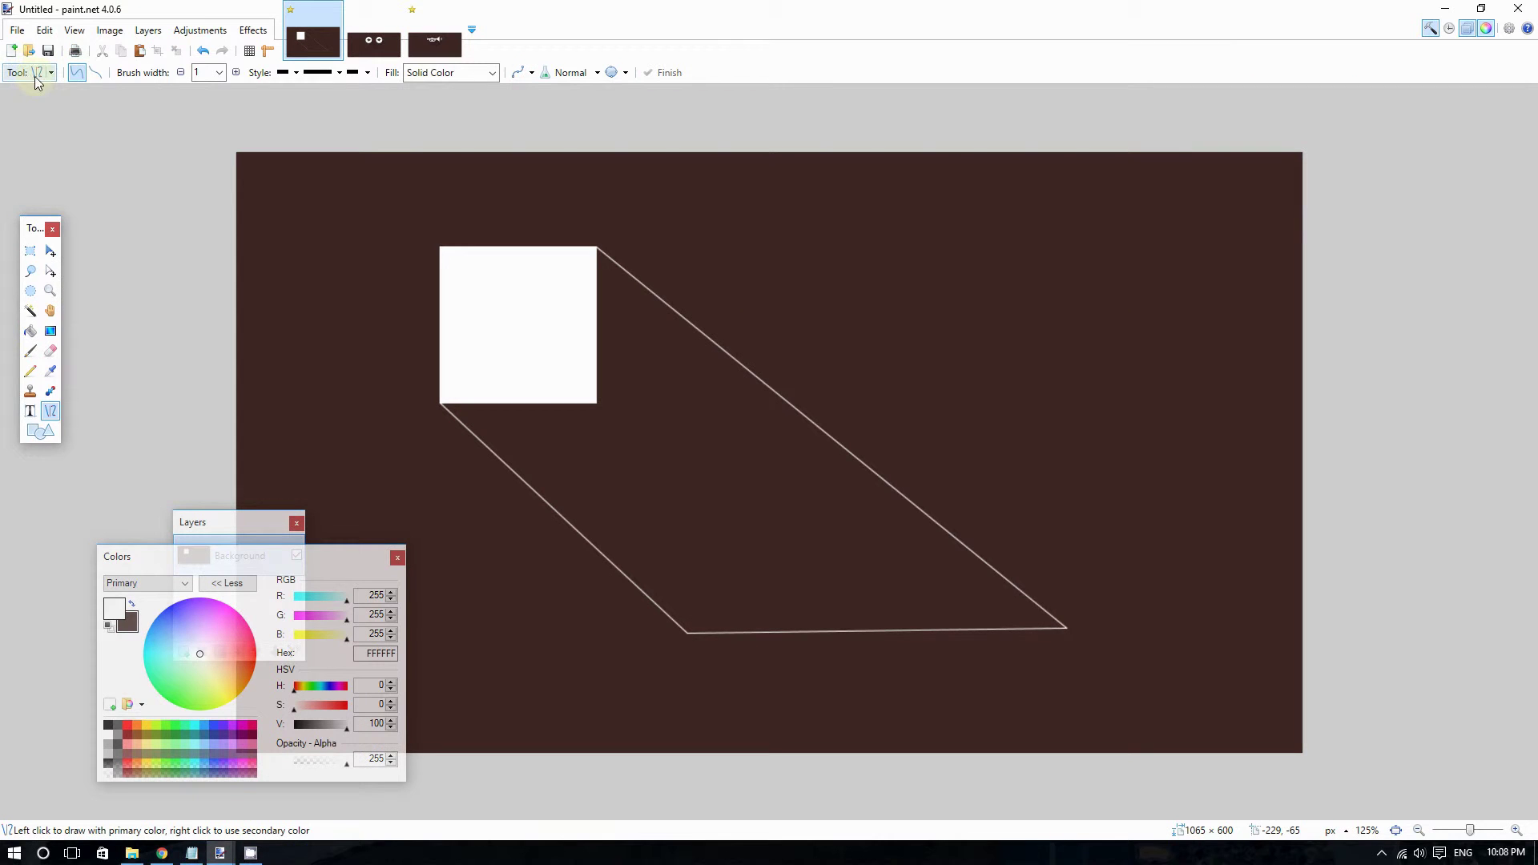
Step: Select the area enclosed by the square and the three lines with the Magic Wand, using a tolerance of 35%
click(54, 108)
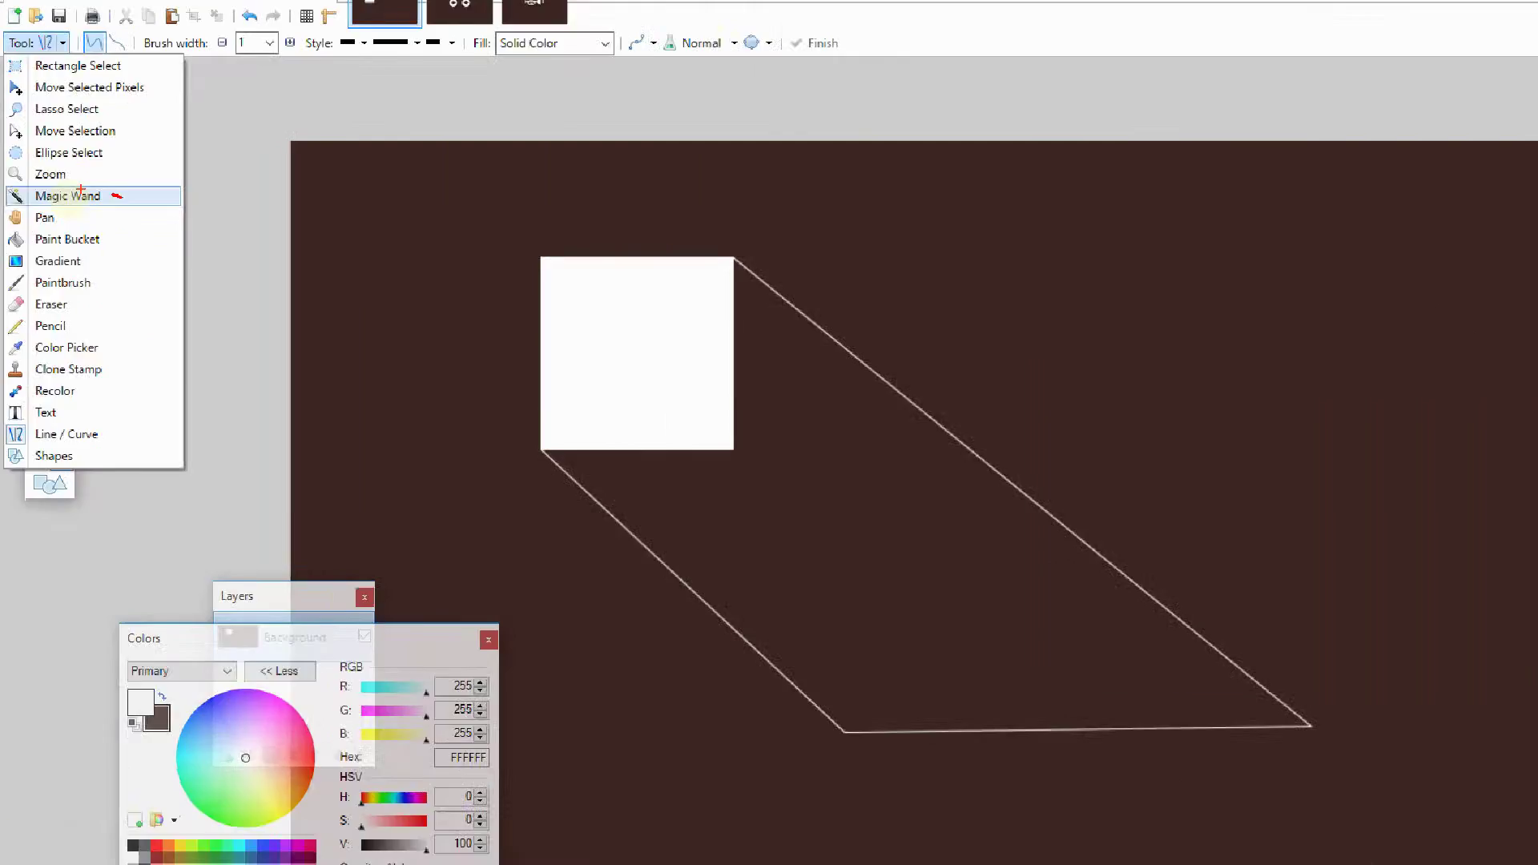
key(Escape)
click(32, 72)
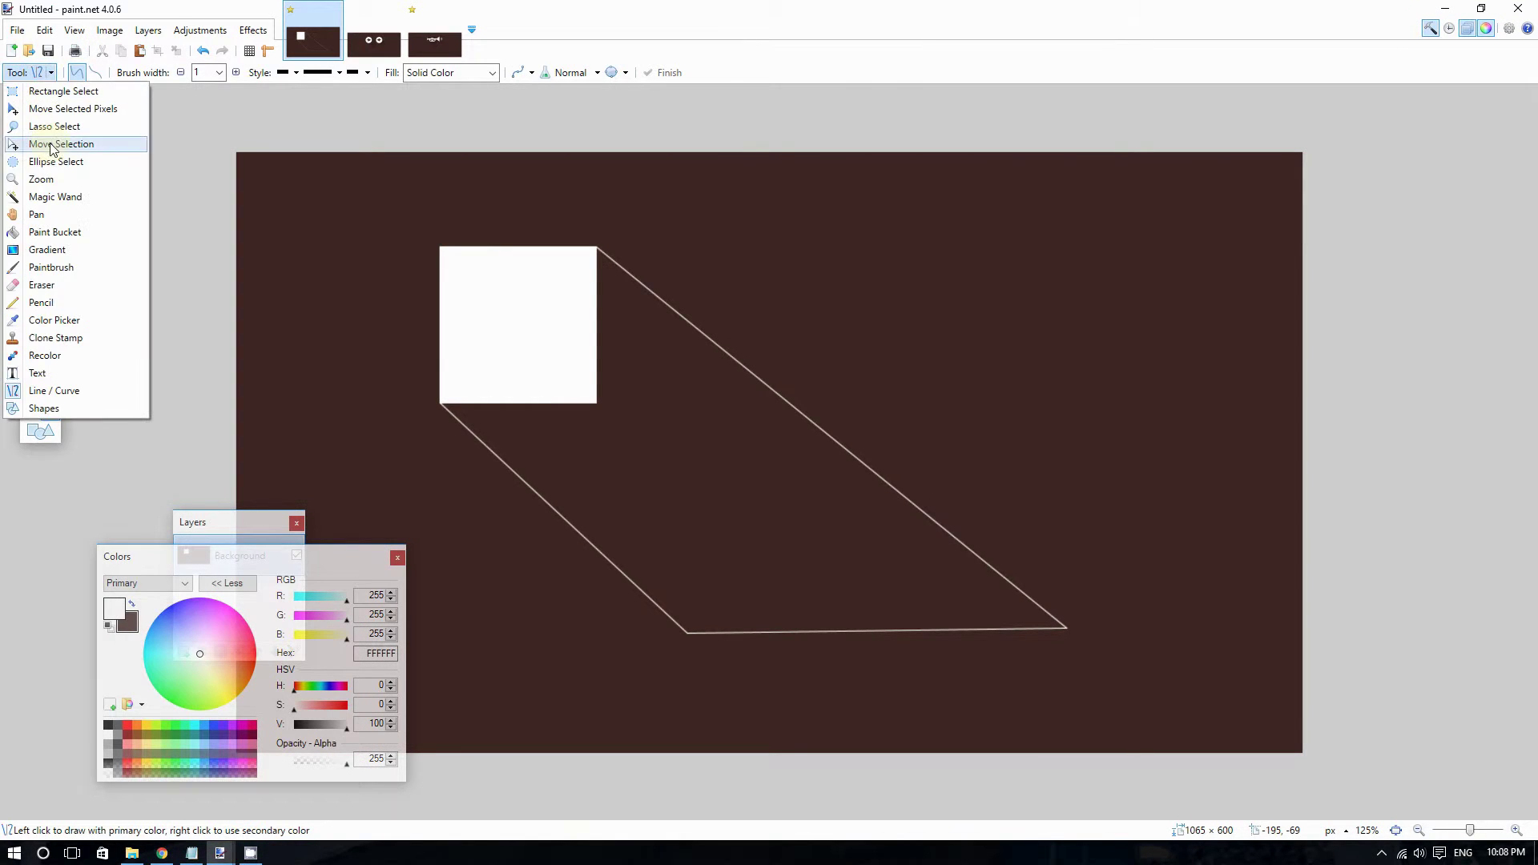
click(50, 196)
click(633, 401)
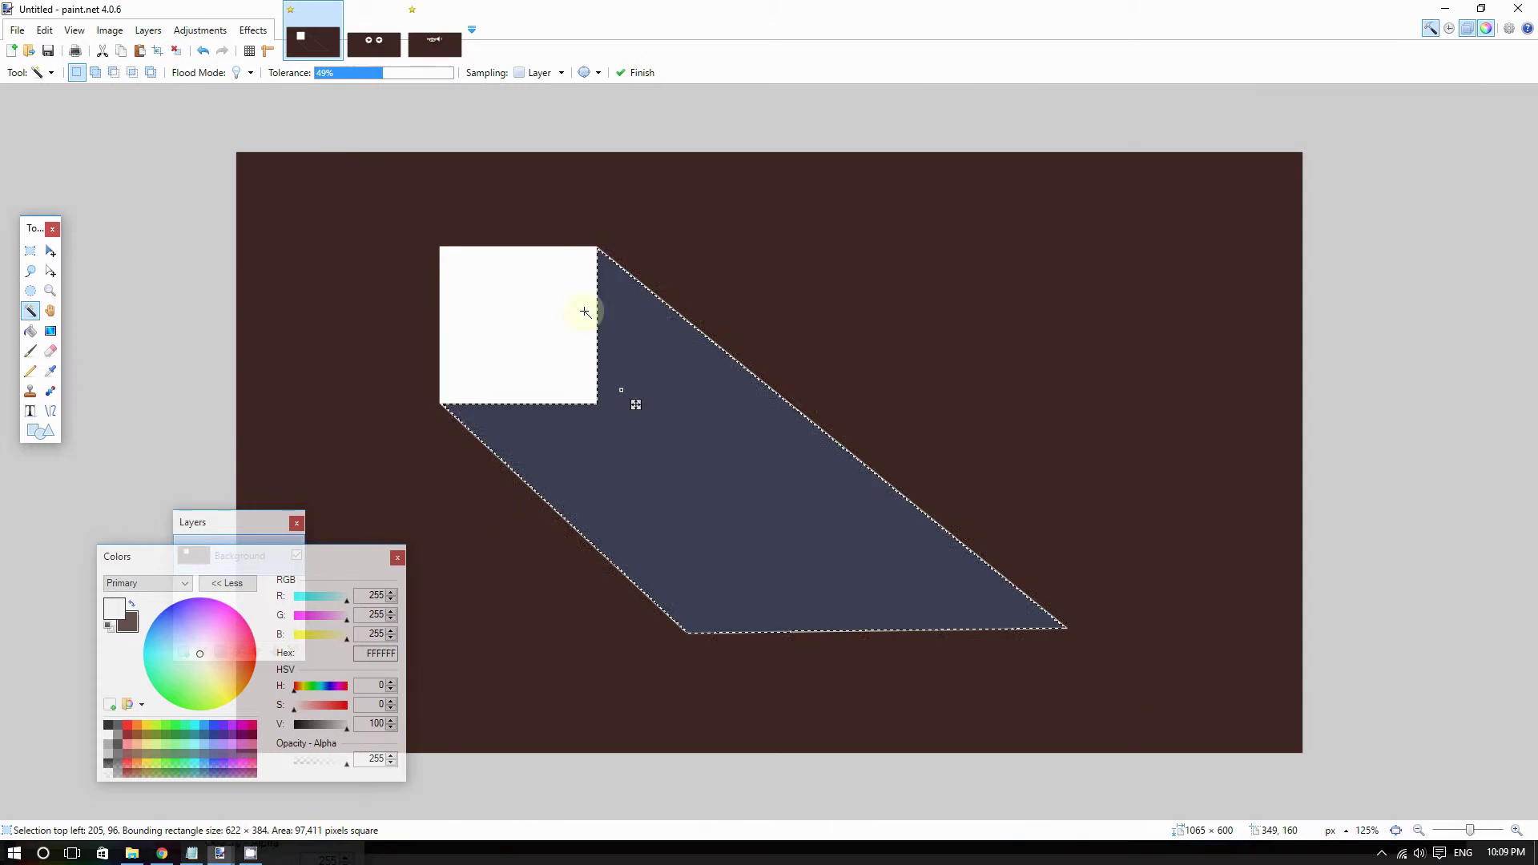
click(373, 74)
drag(370, 77, 363, 80)
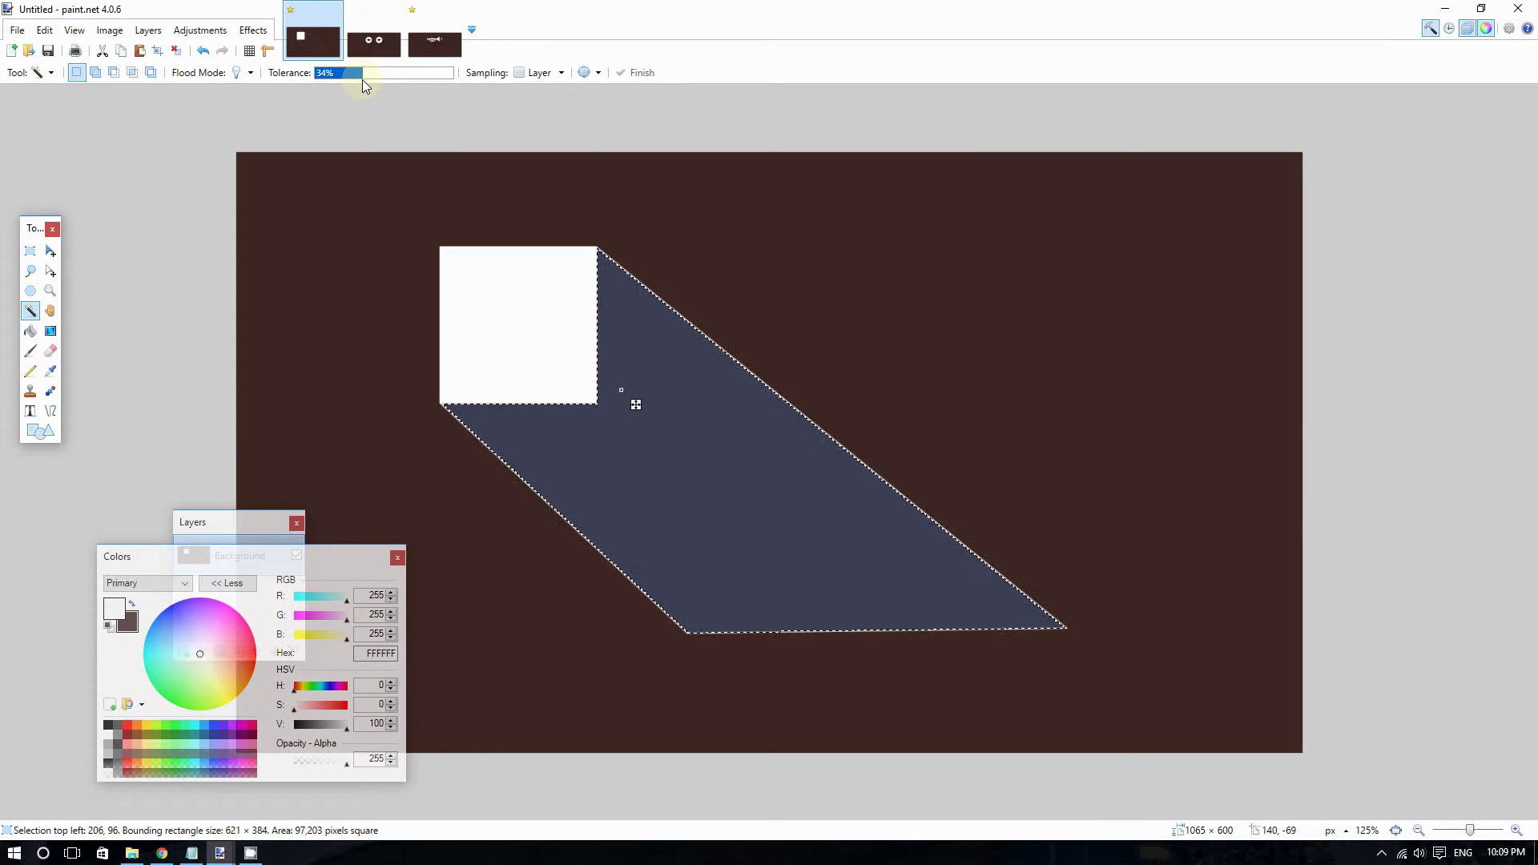
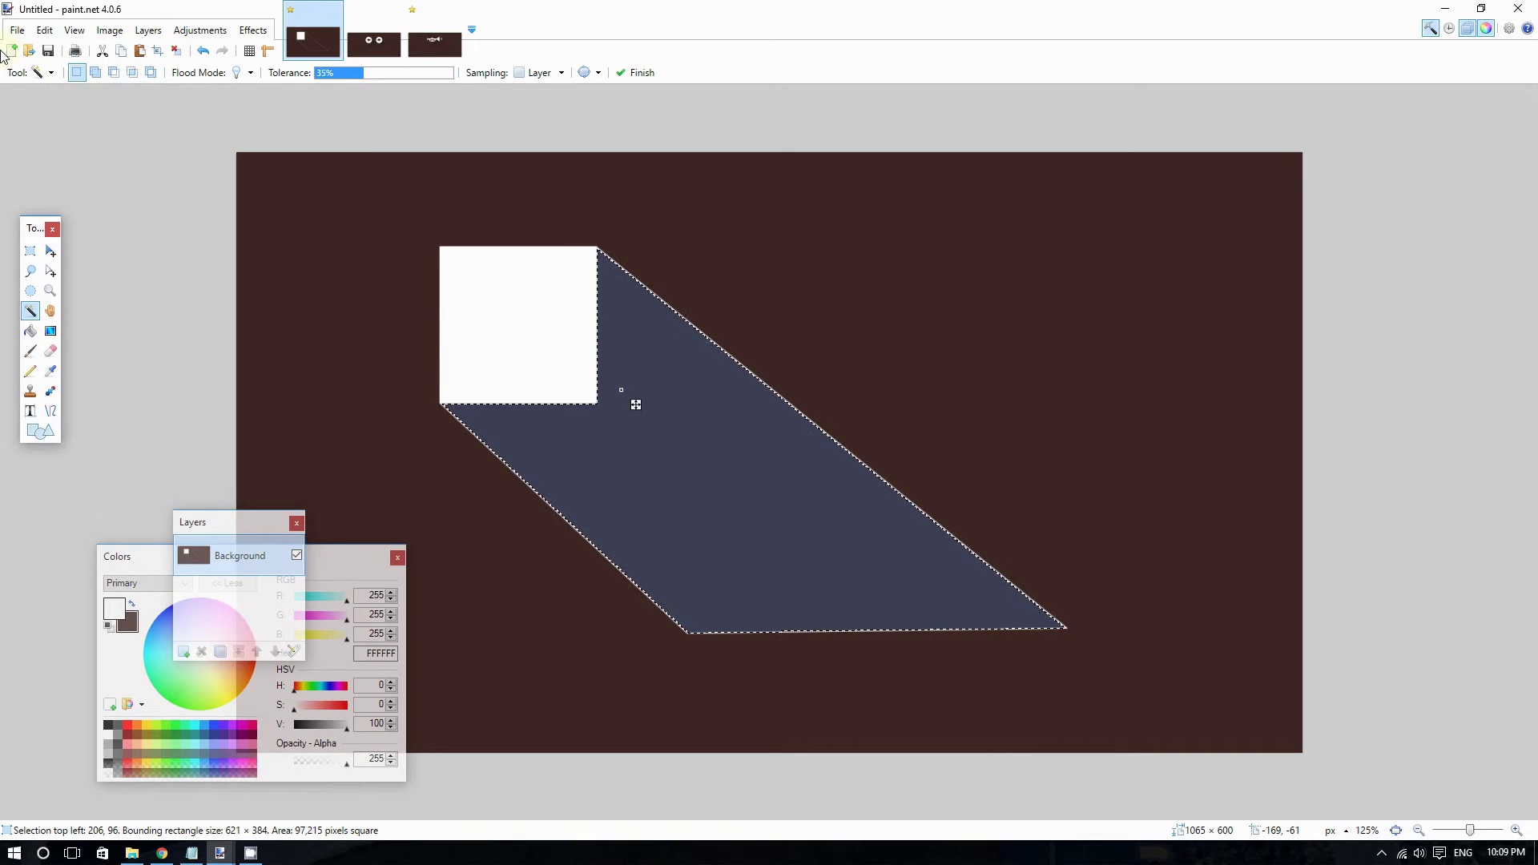
Step: Activate the Gradient tool, and swap the primary and secondary colors to make dark brown 3E2723 the primary color
click(40, 72)
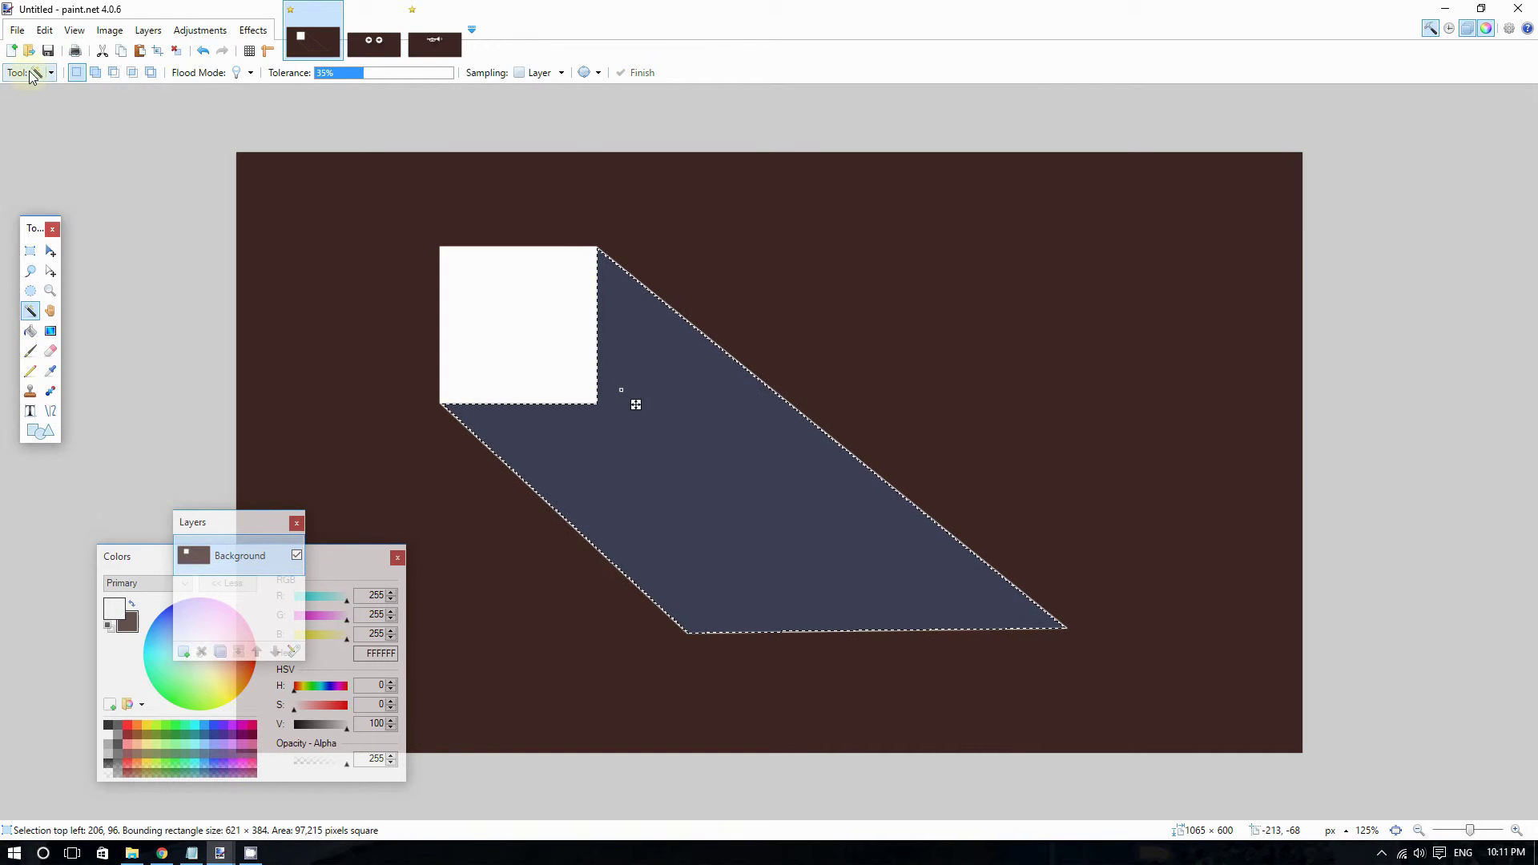
click(39, 72)
click(47, 251)
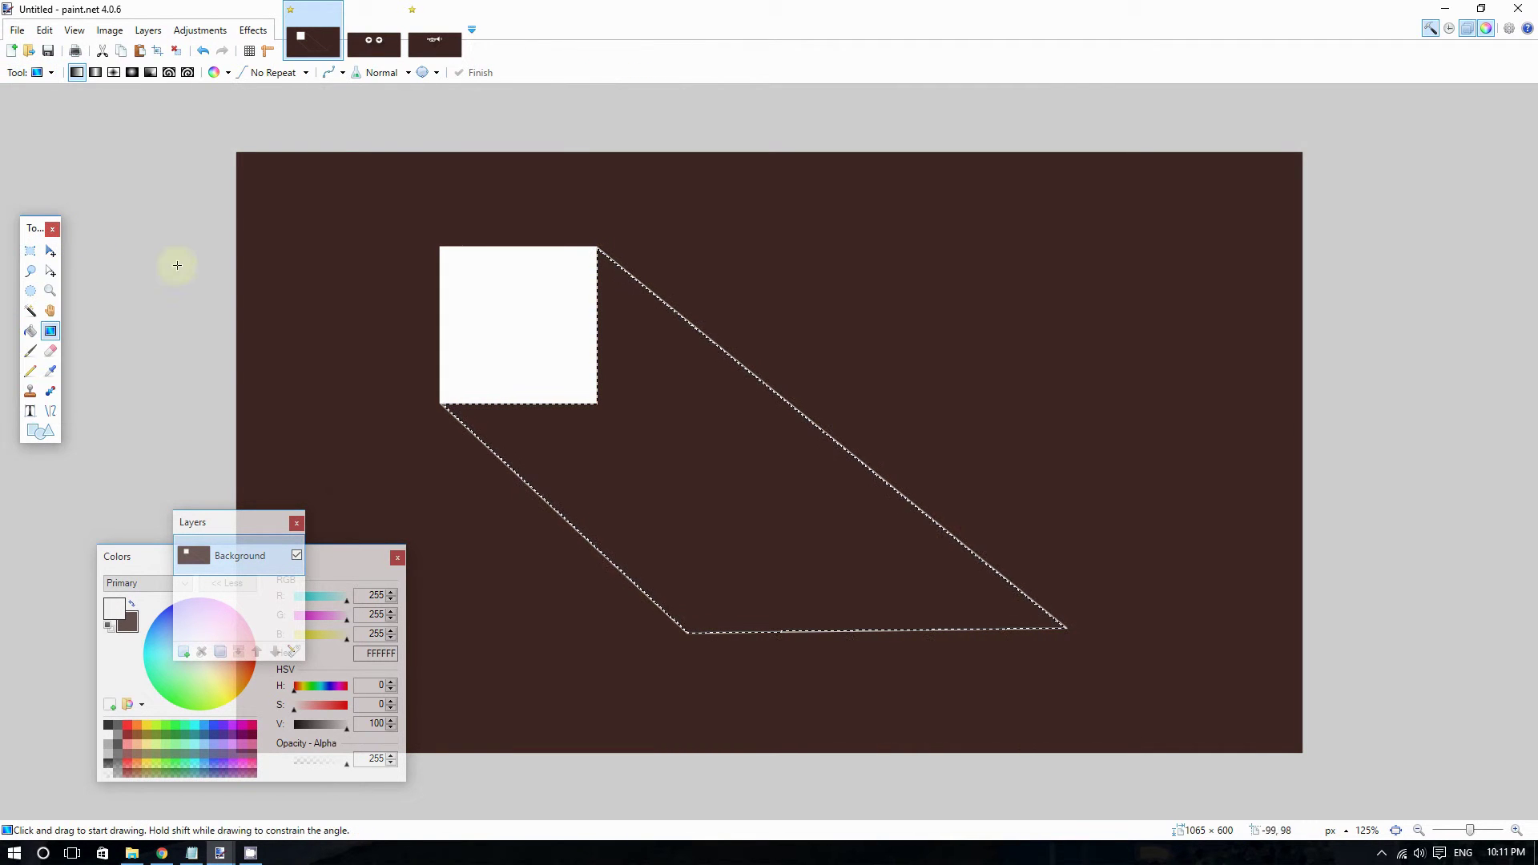
drag(310, 566, 313, 311)
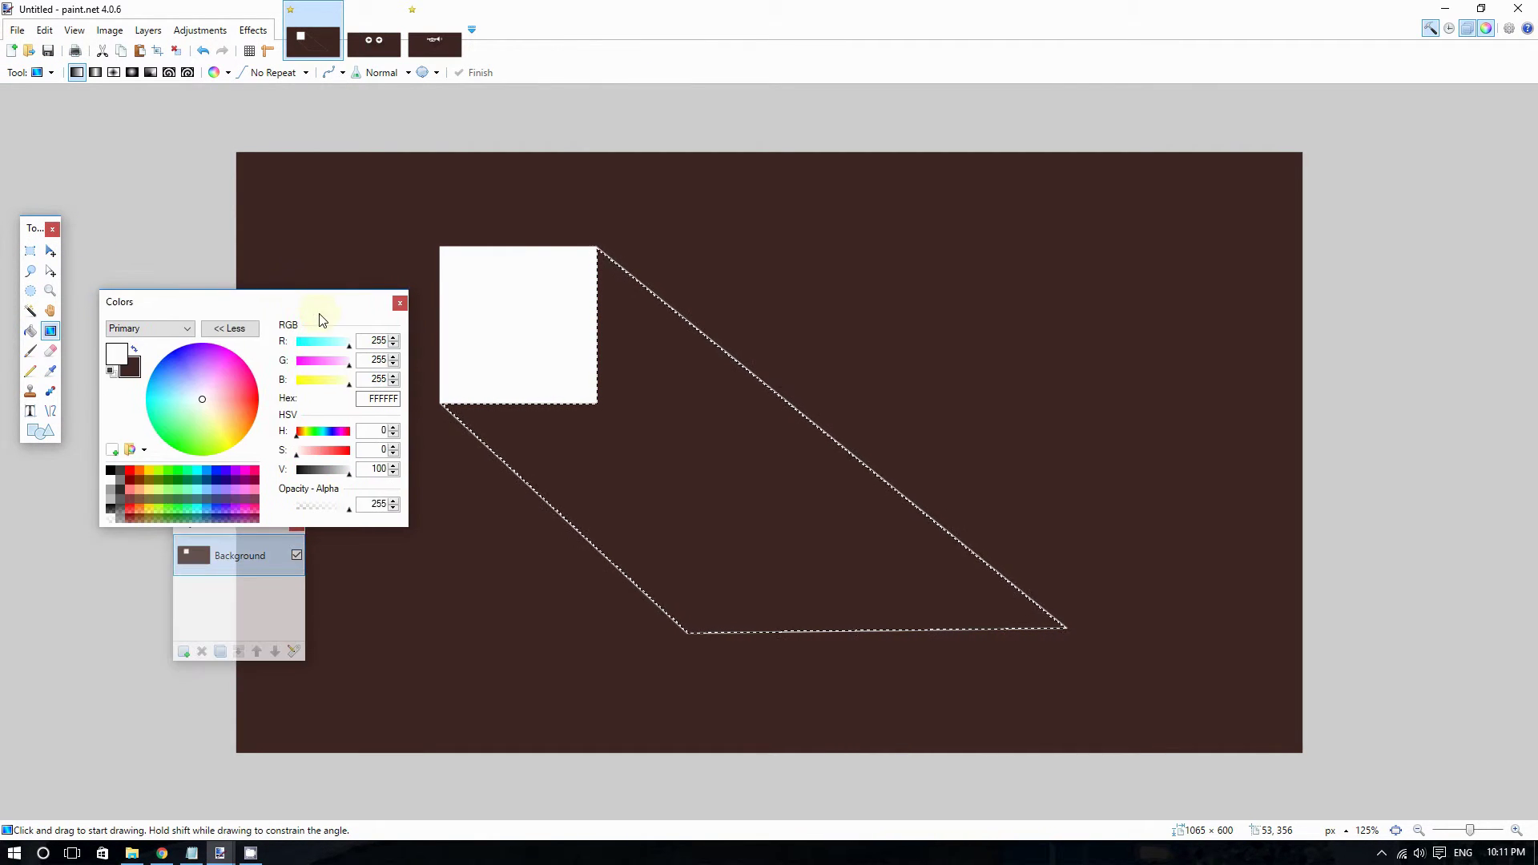
click(134, 350)
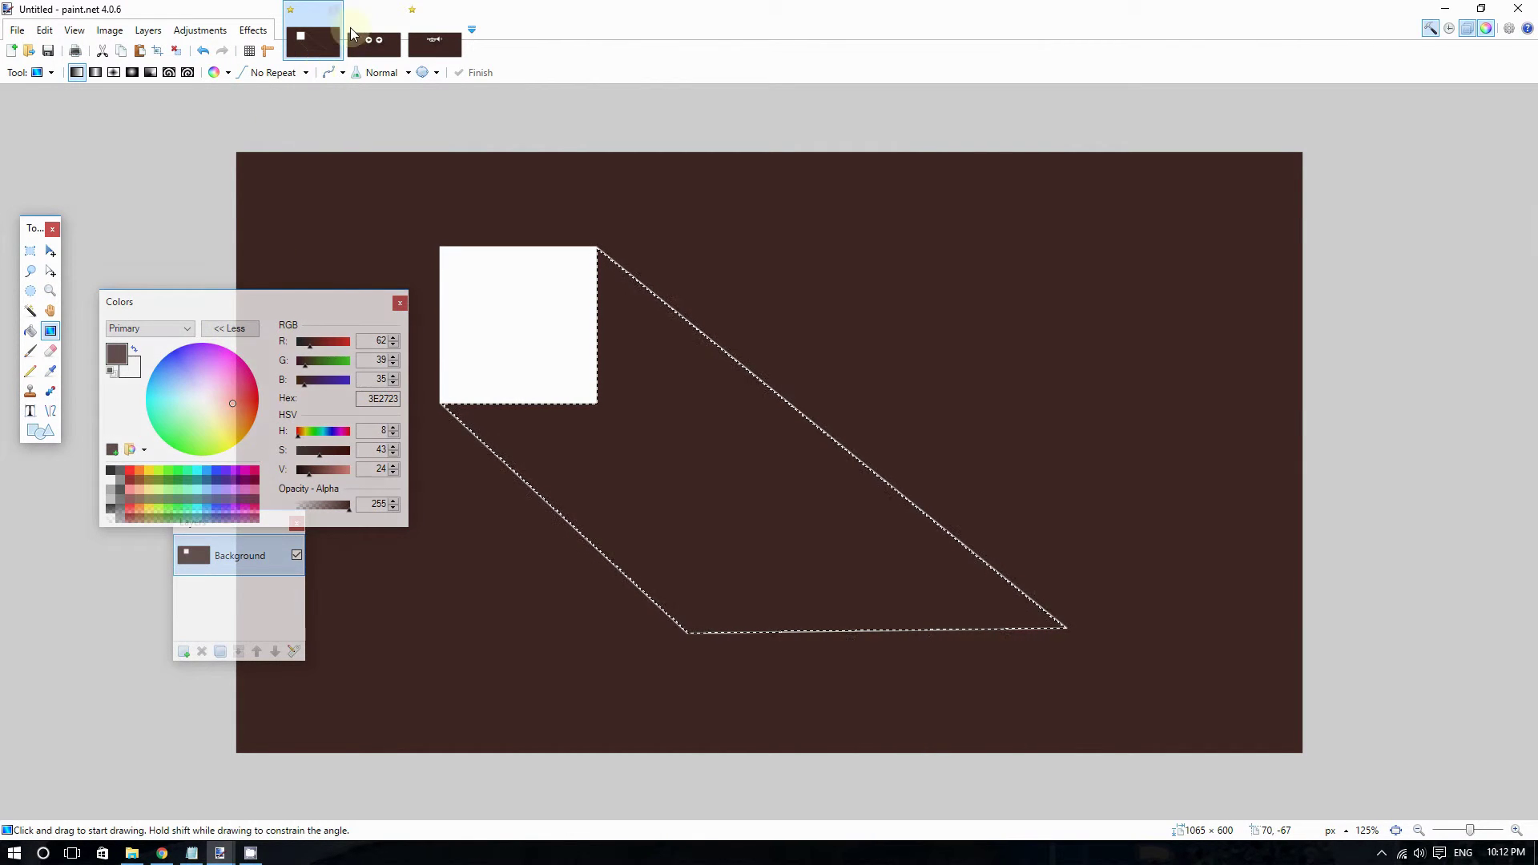
Step: Review the fading shadows behind the two arrow circles in Contraction 1.png, keeping dark brown as the primary color
click(374, 37)
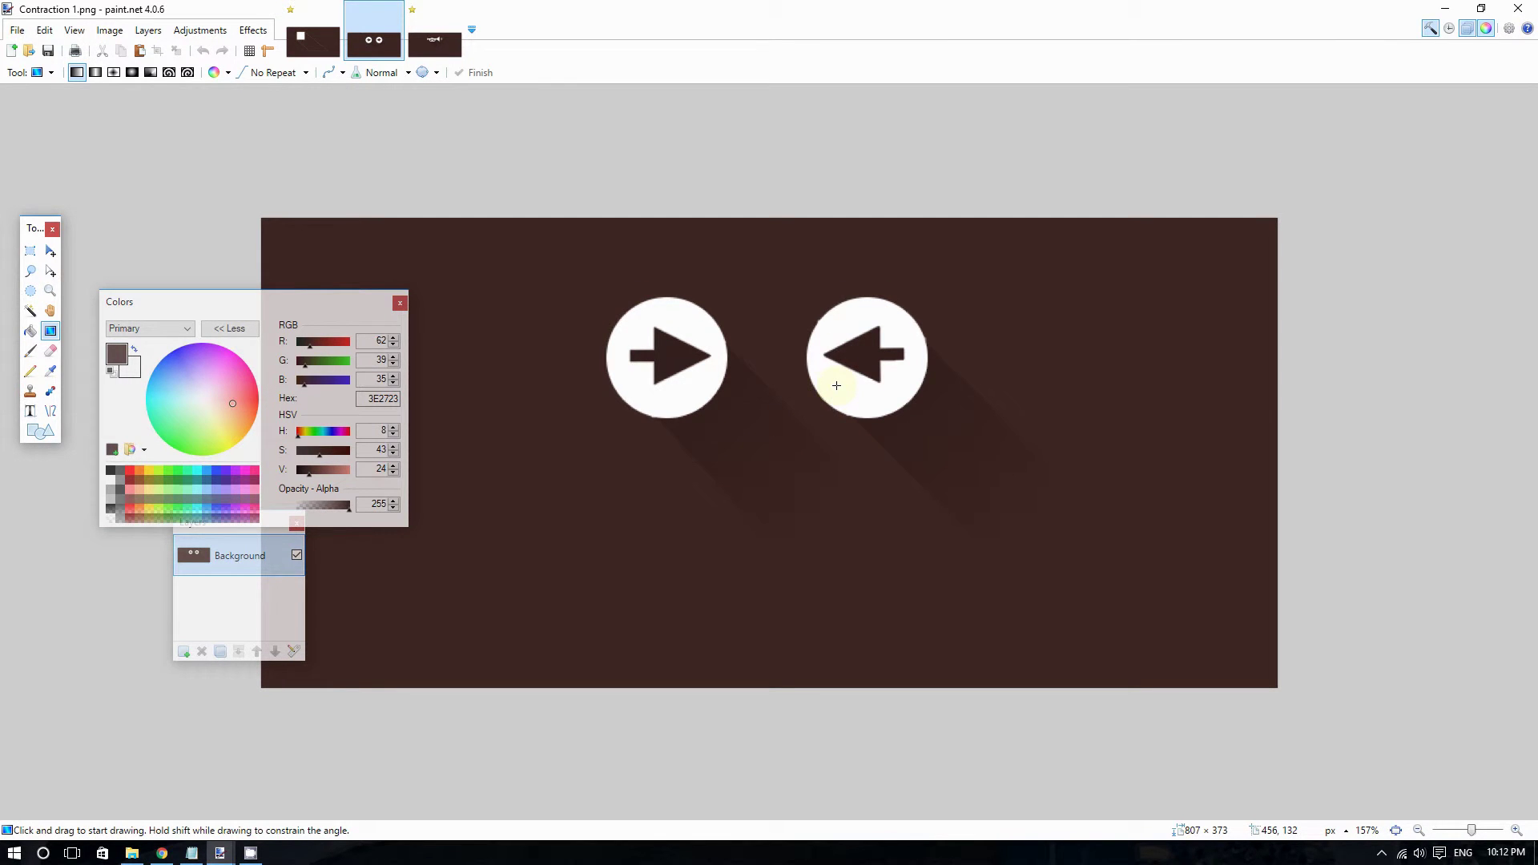
click(313, 40)
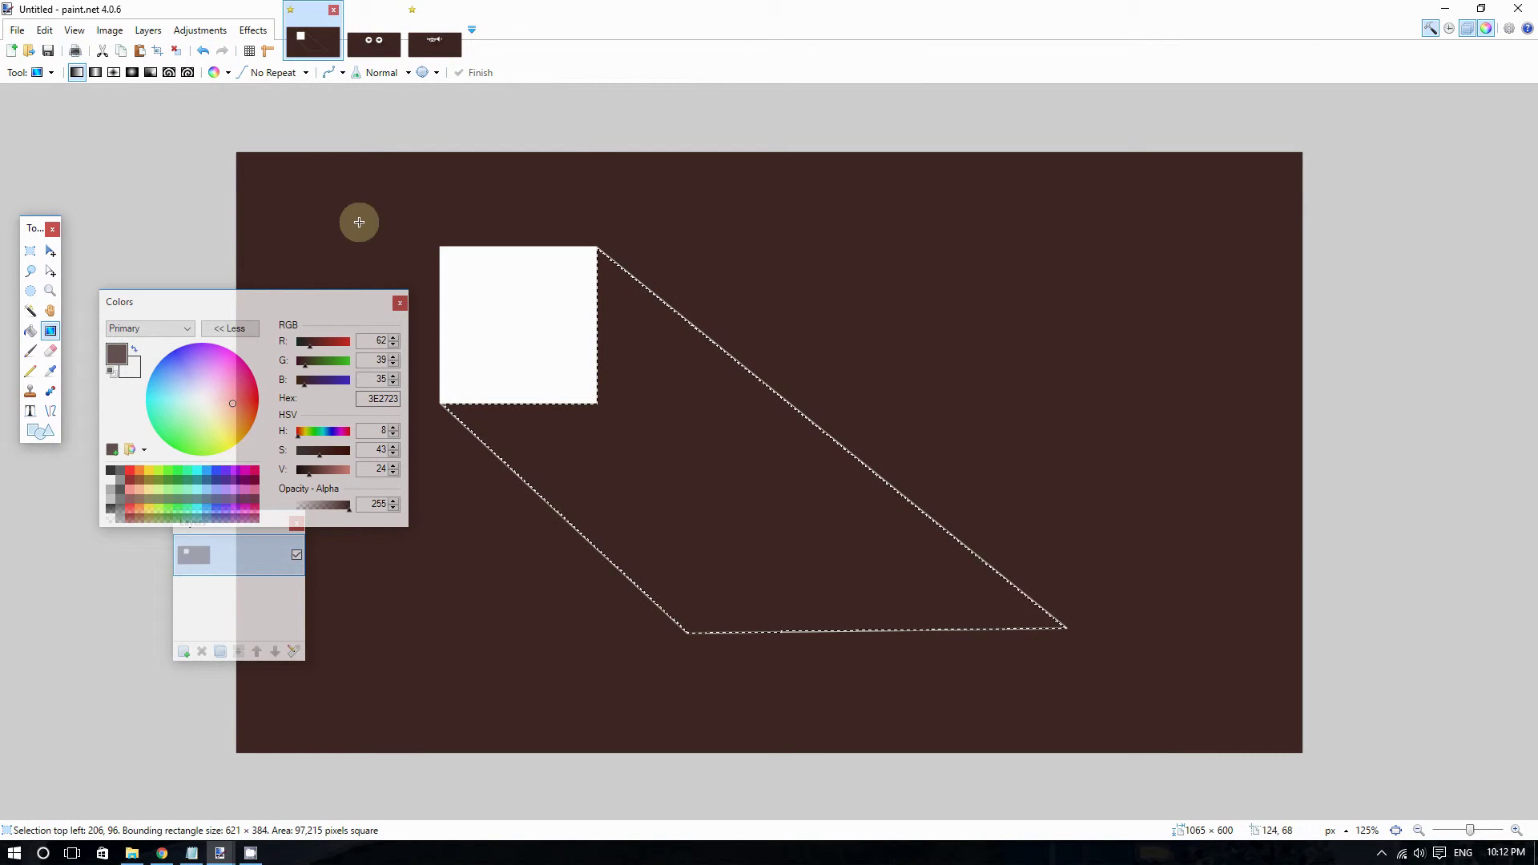
drag(248, 302, 254, 192)
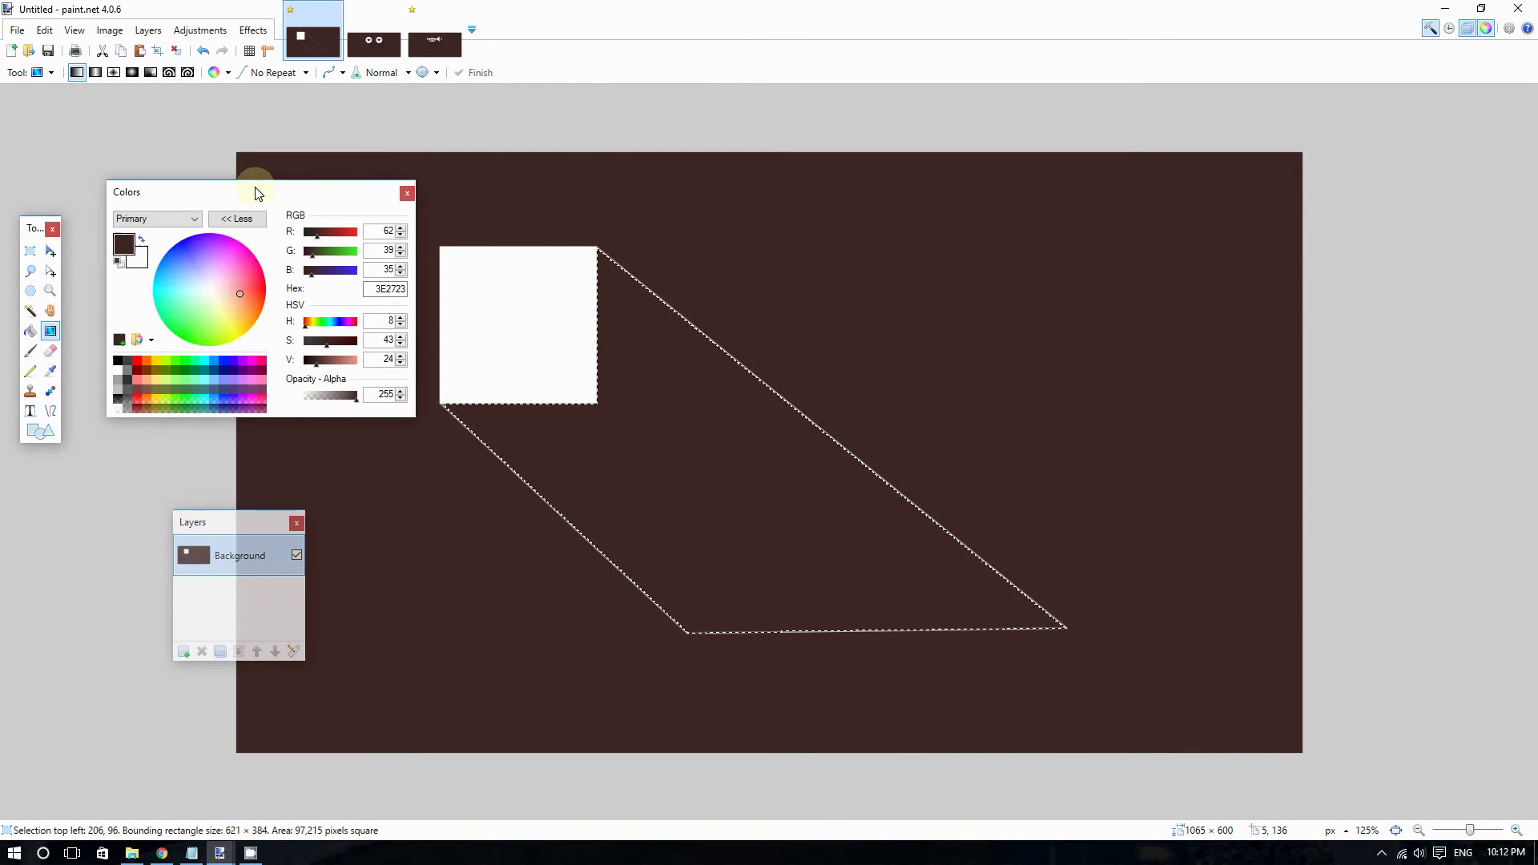
click(140, 241)
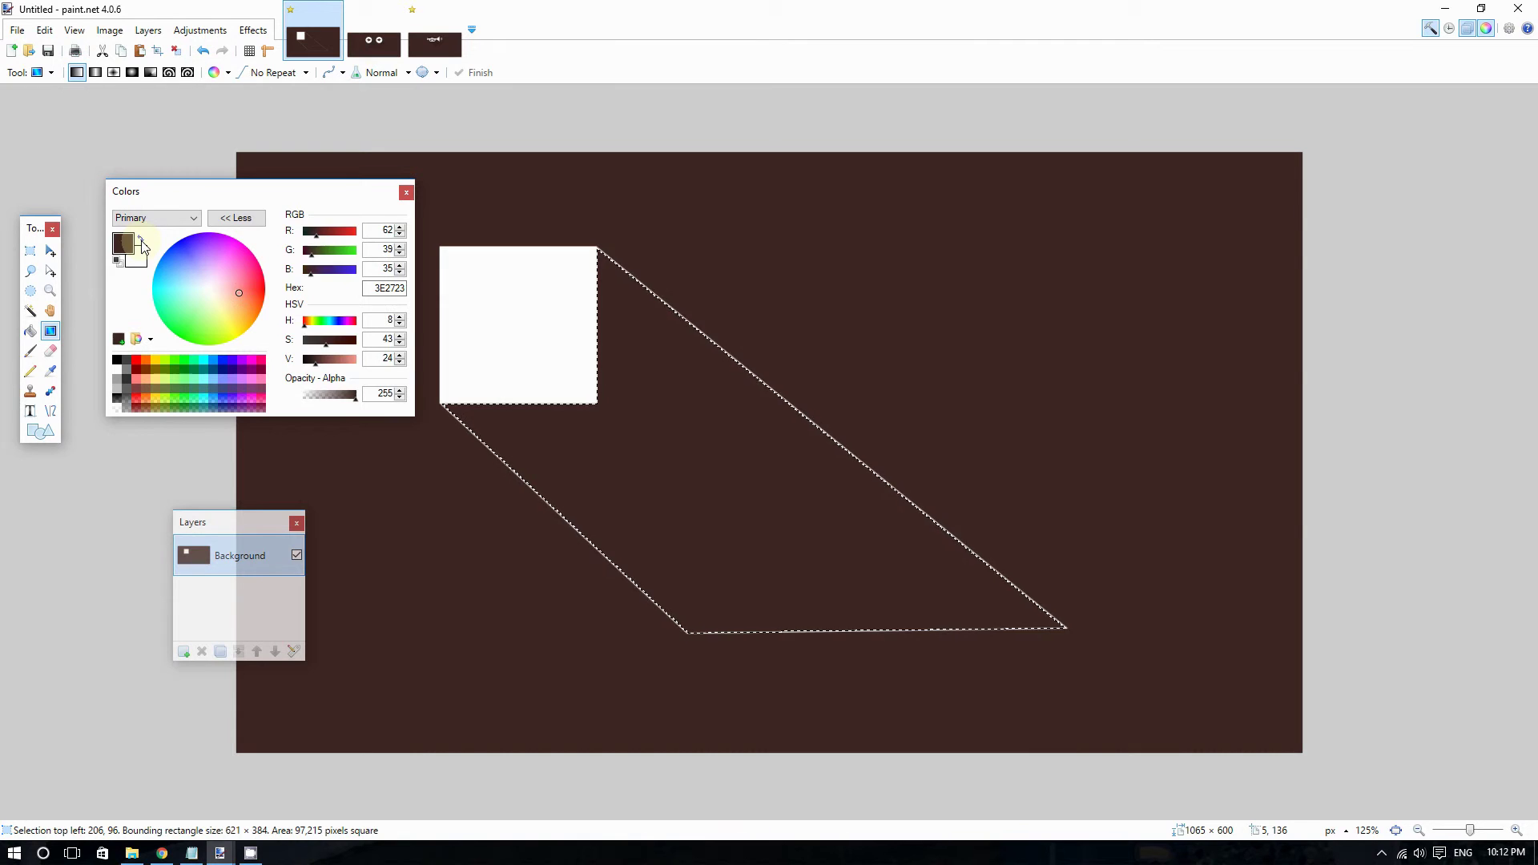
click(142, 244)
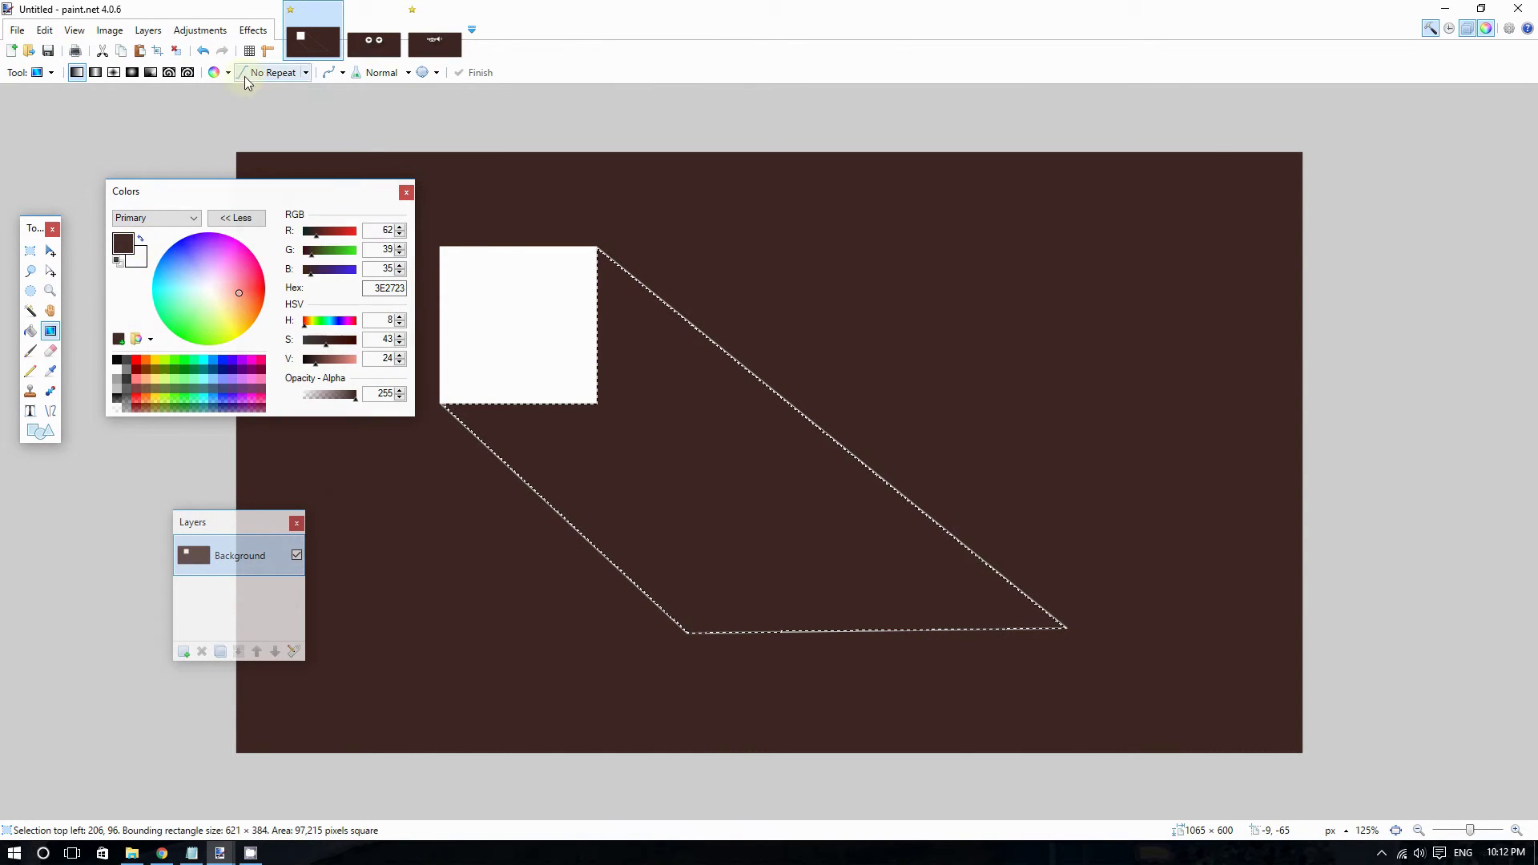
click(369, 45)
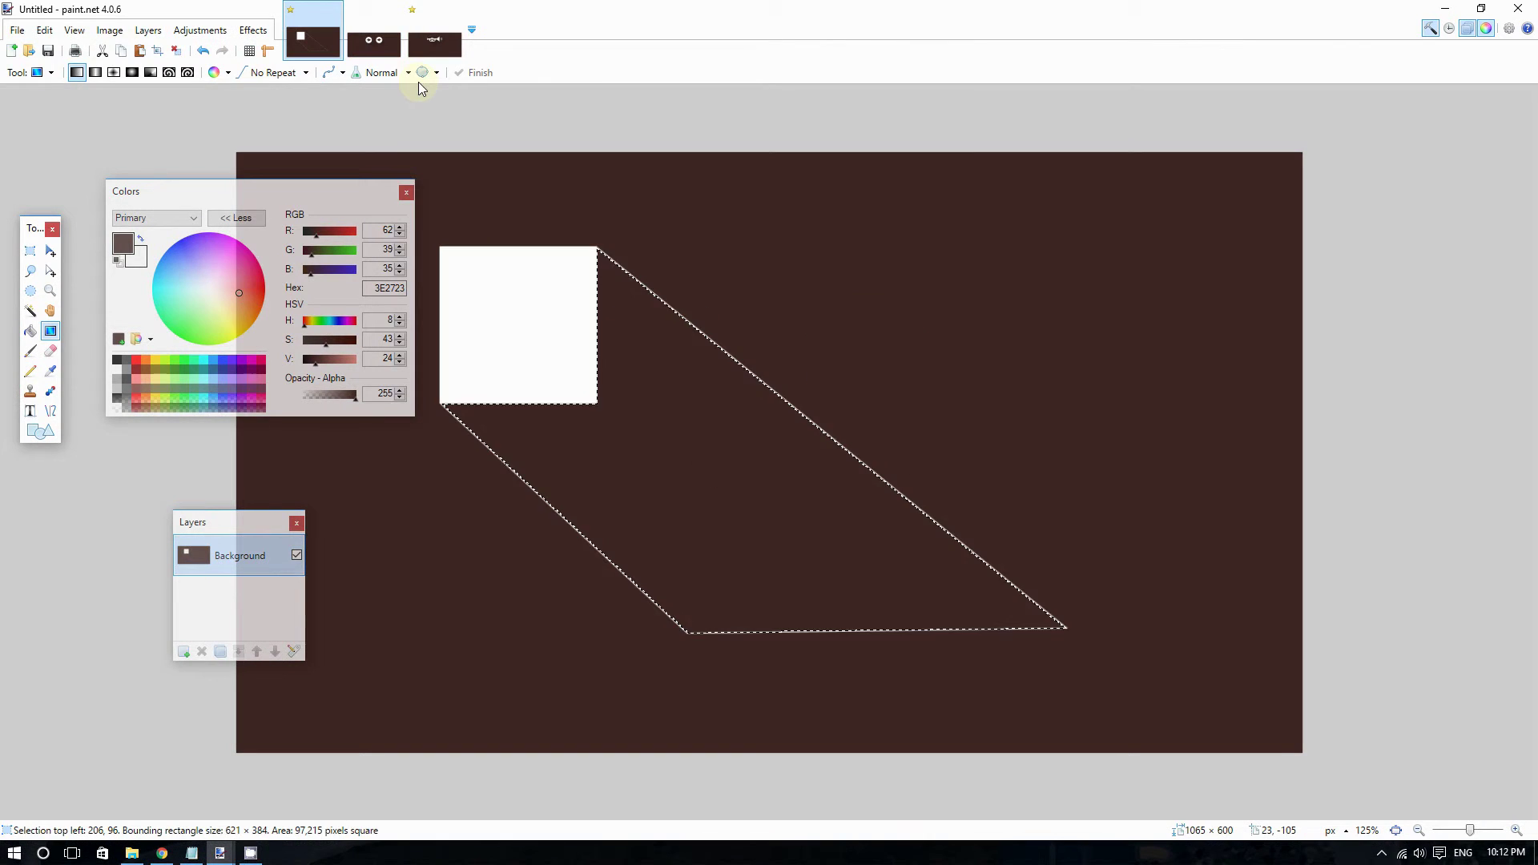
drag(170, 201, 213, 213)
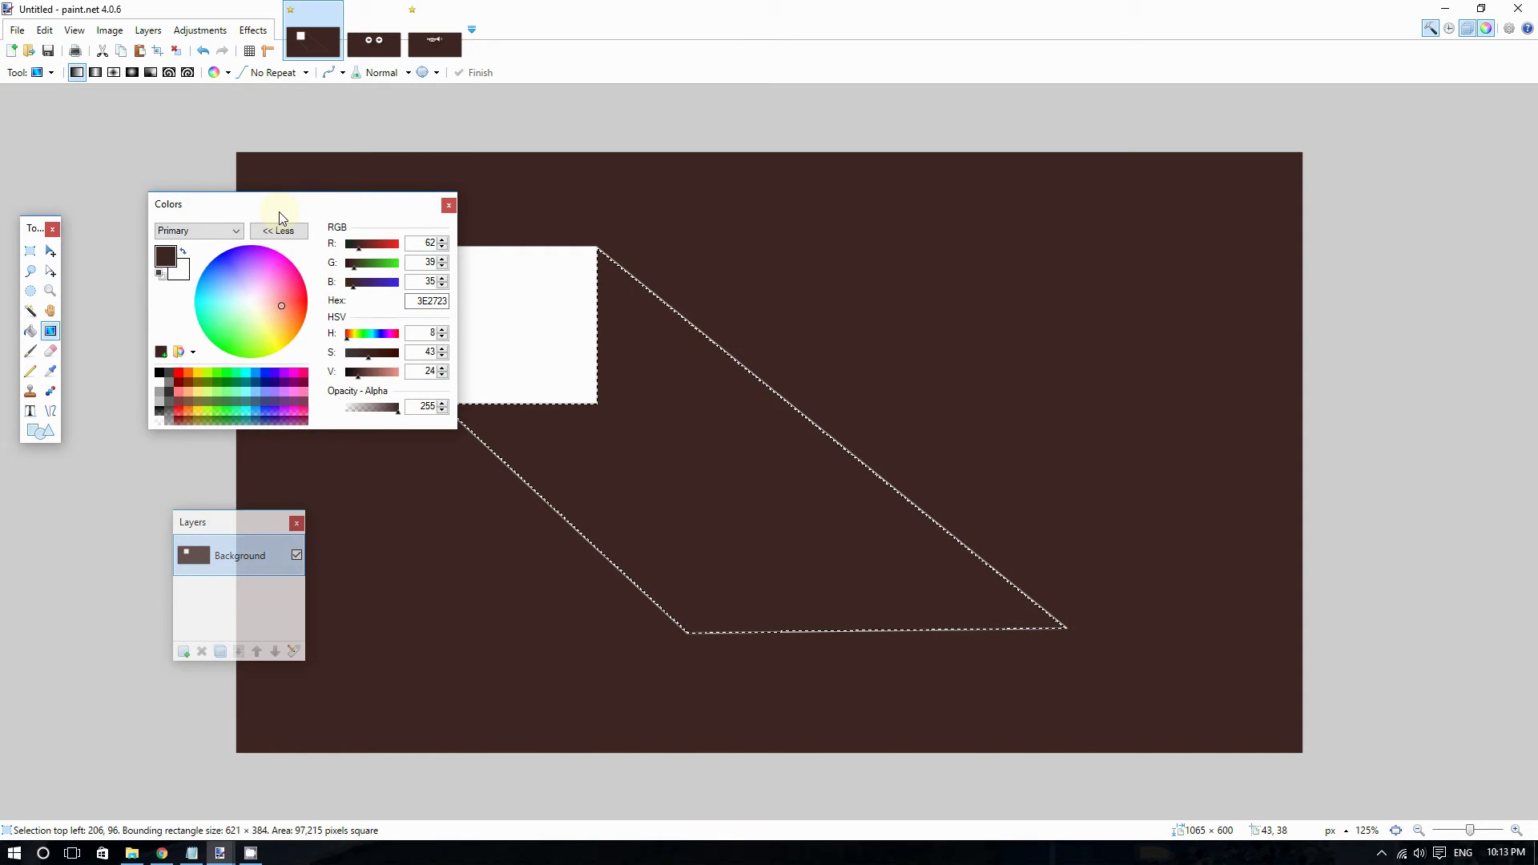
drag(281, 206, 237, 206)
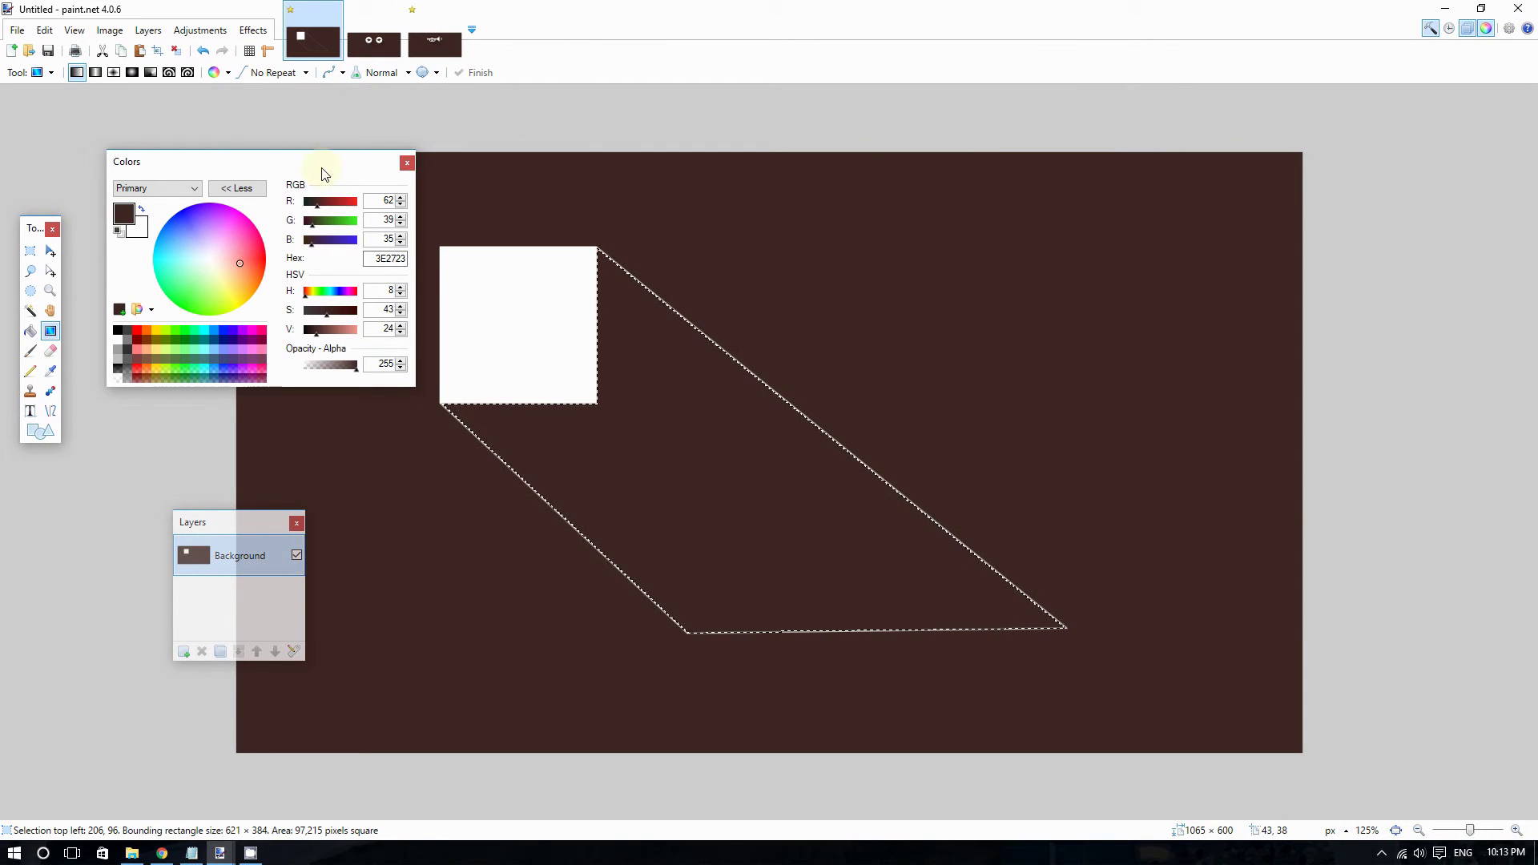
drag(323, 170, 308, 149)
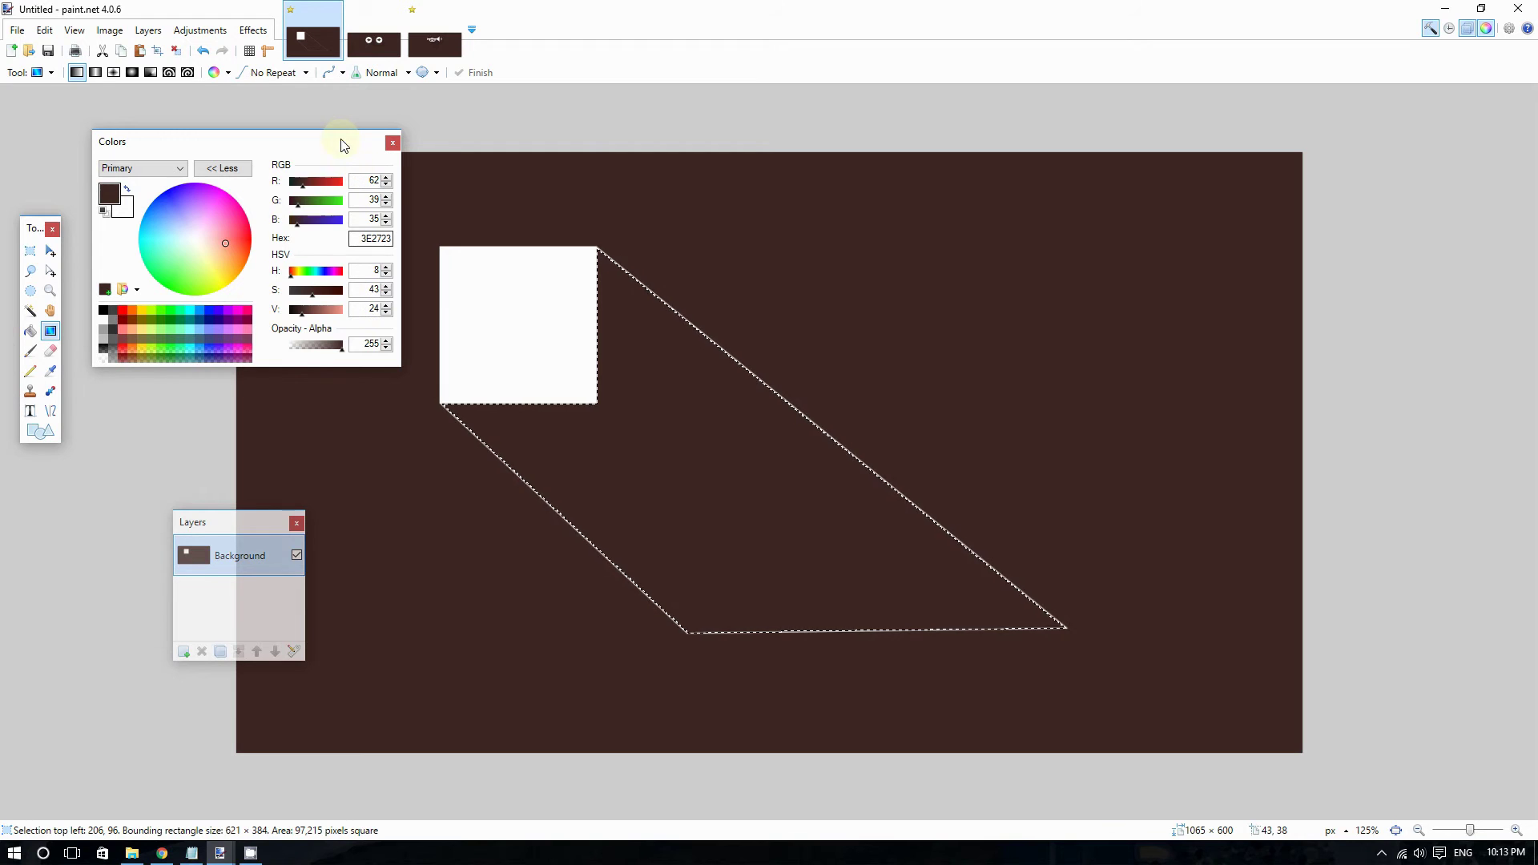
Step: Swap the primary and secondary colors to make white the primary color, and switch to the Contraction 1.png image
drag(329, 144, 326, 138)
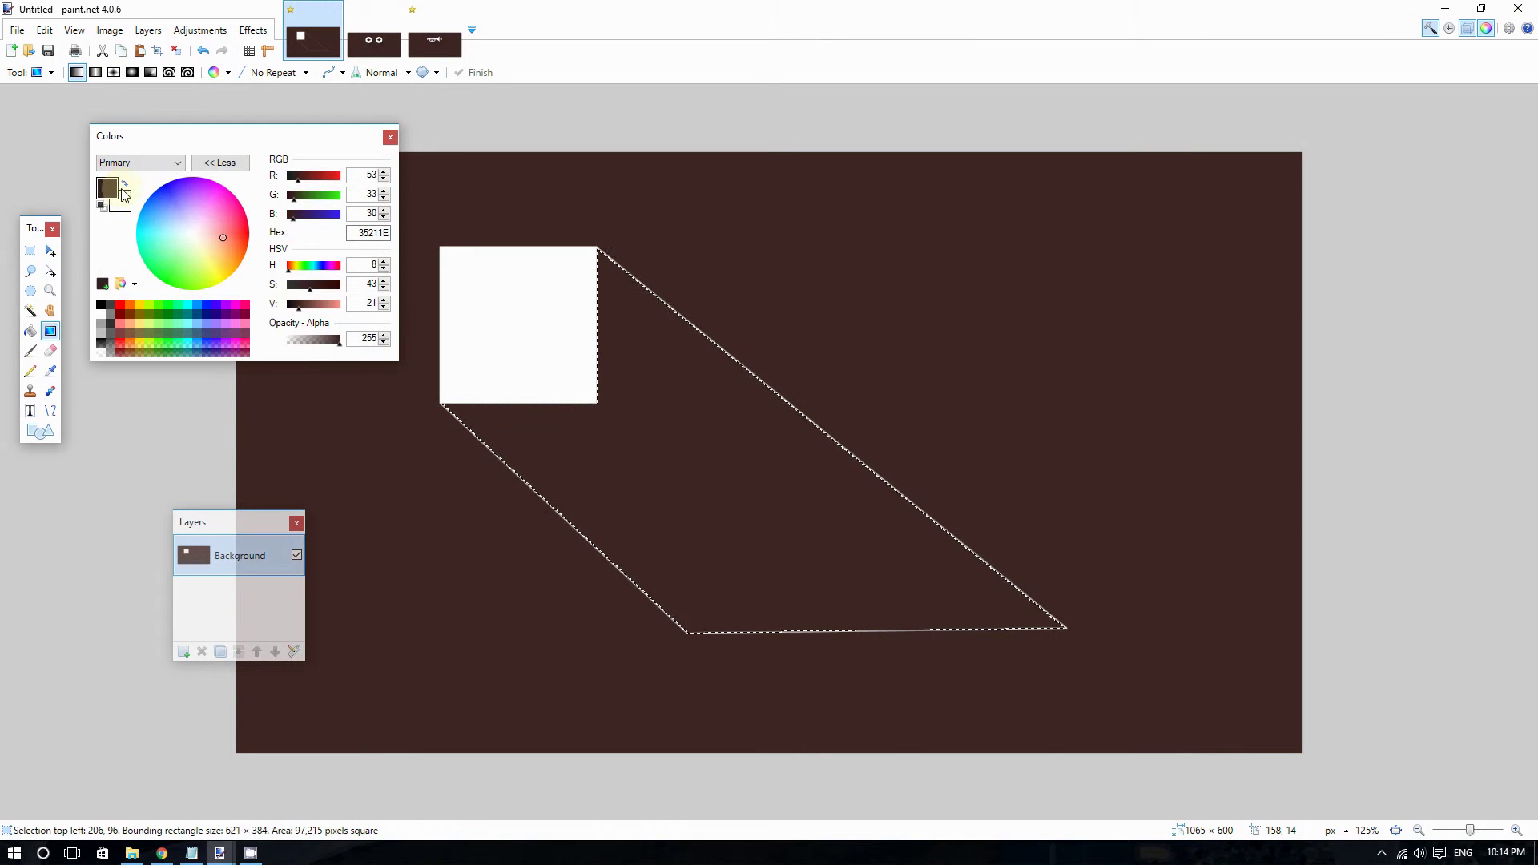
click(124, 186)
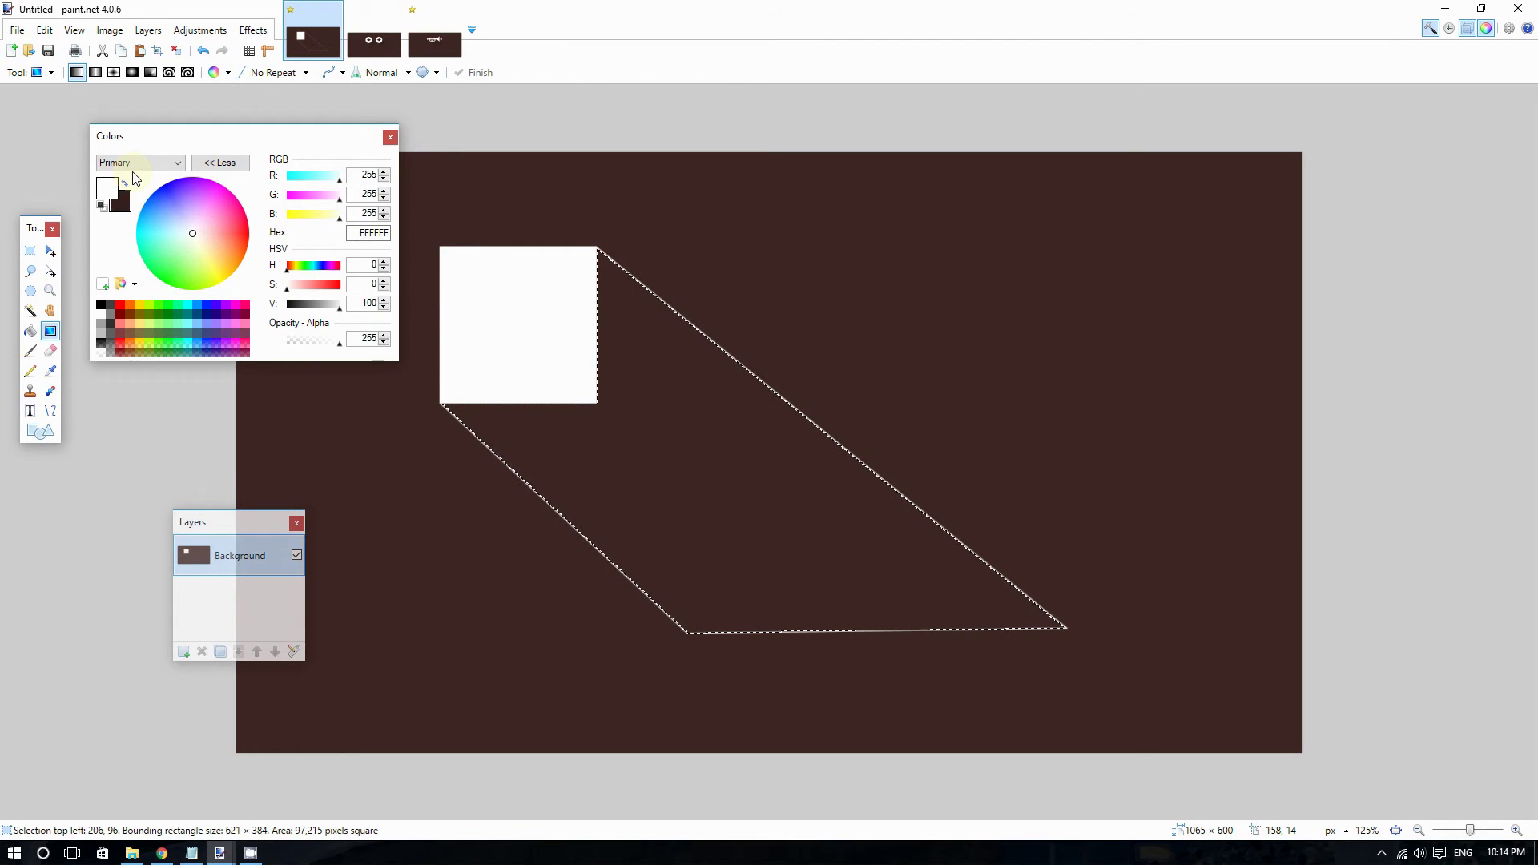
click(374, 42)
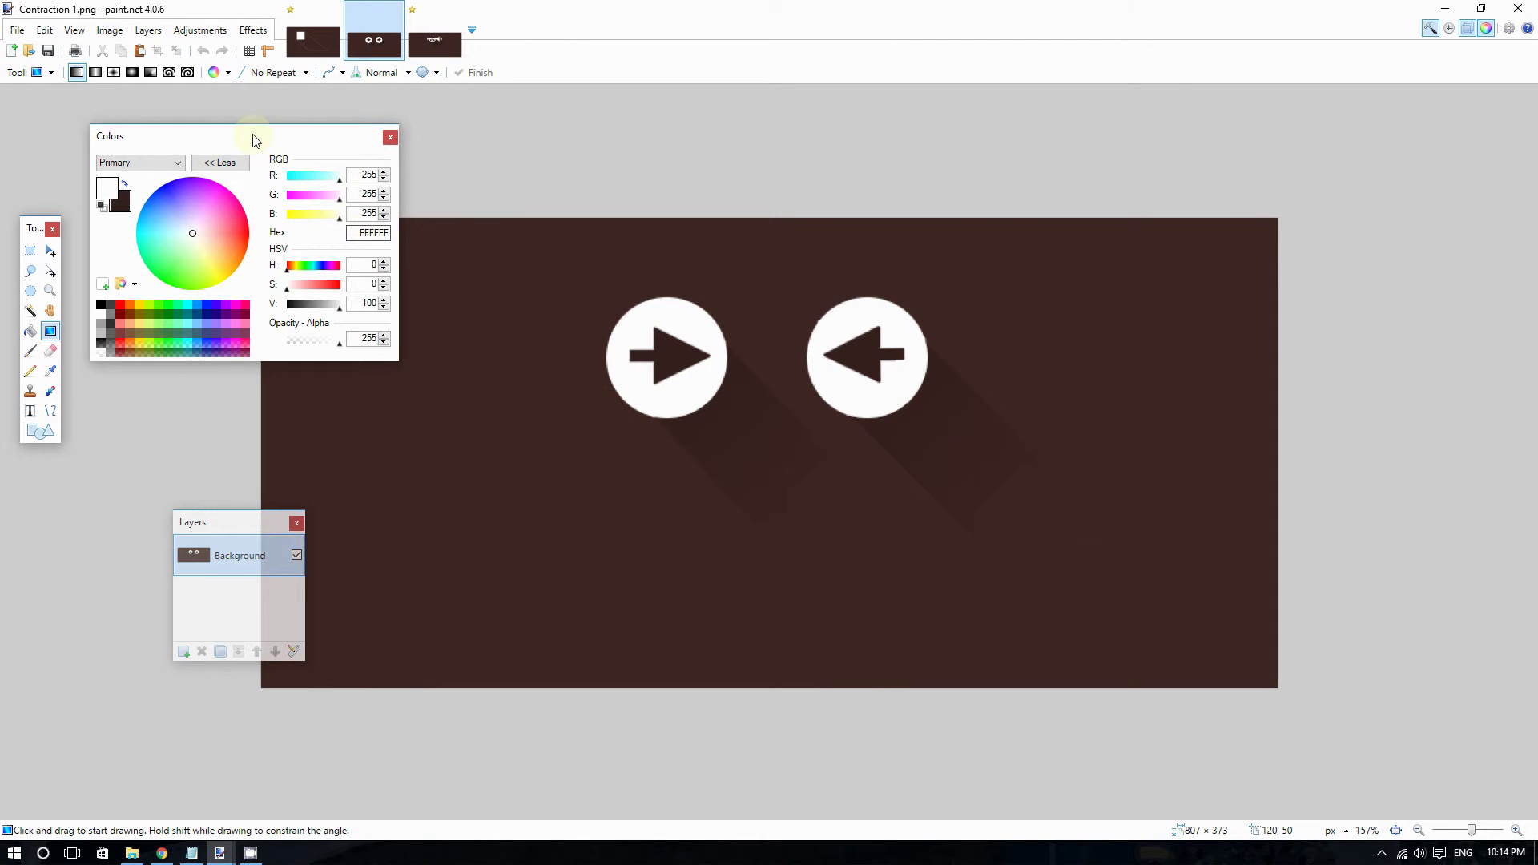
drag(251, 137, 288, 126)
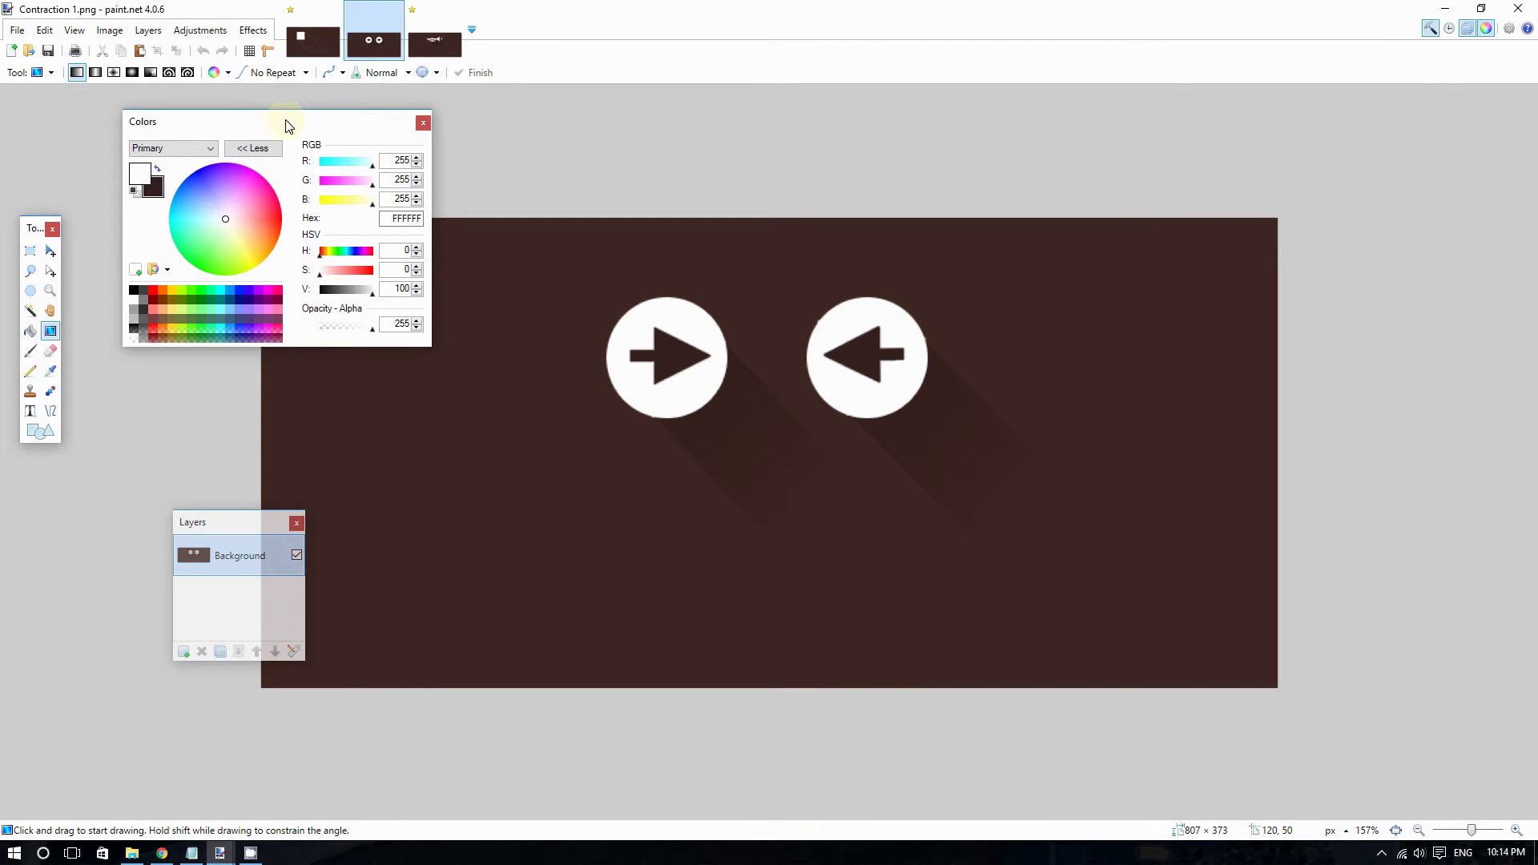
click(398, 222)
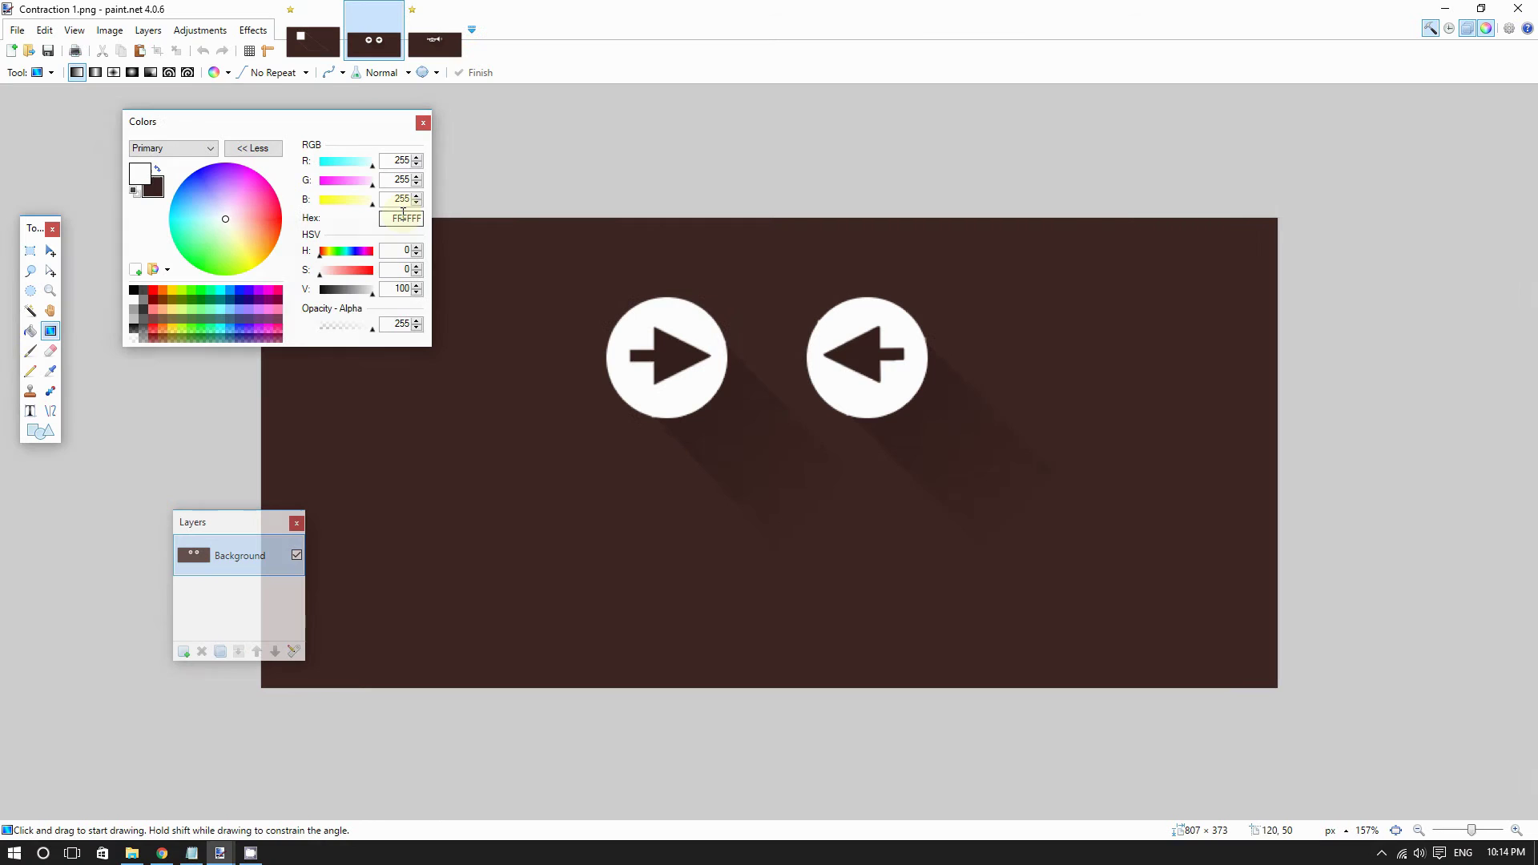
click(382, 218)
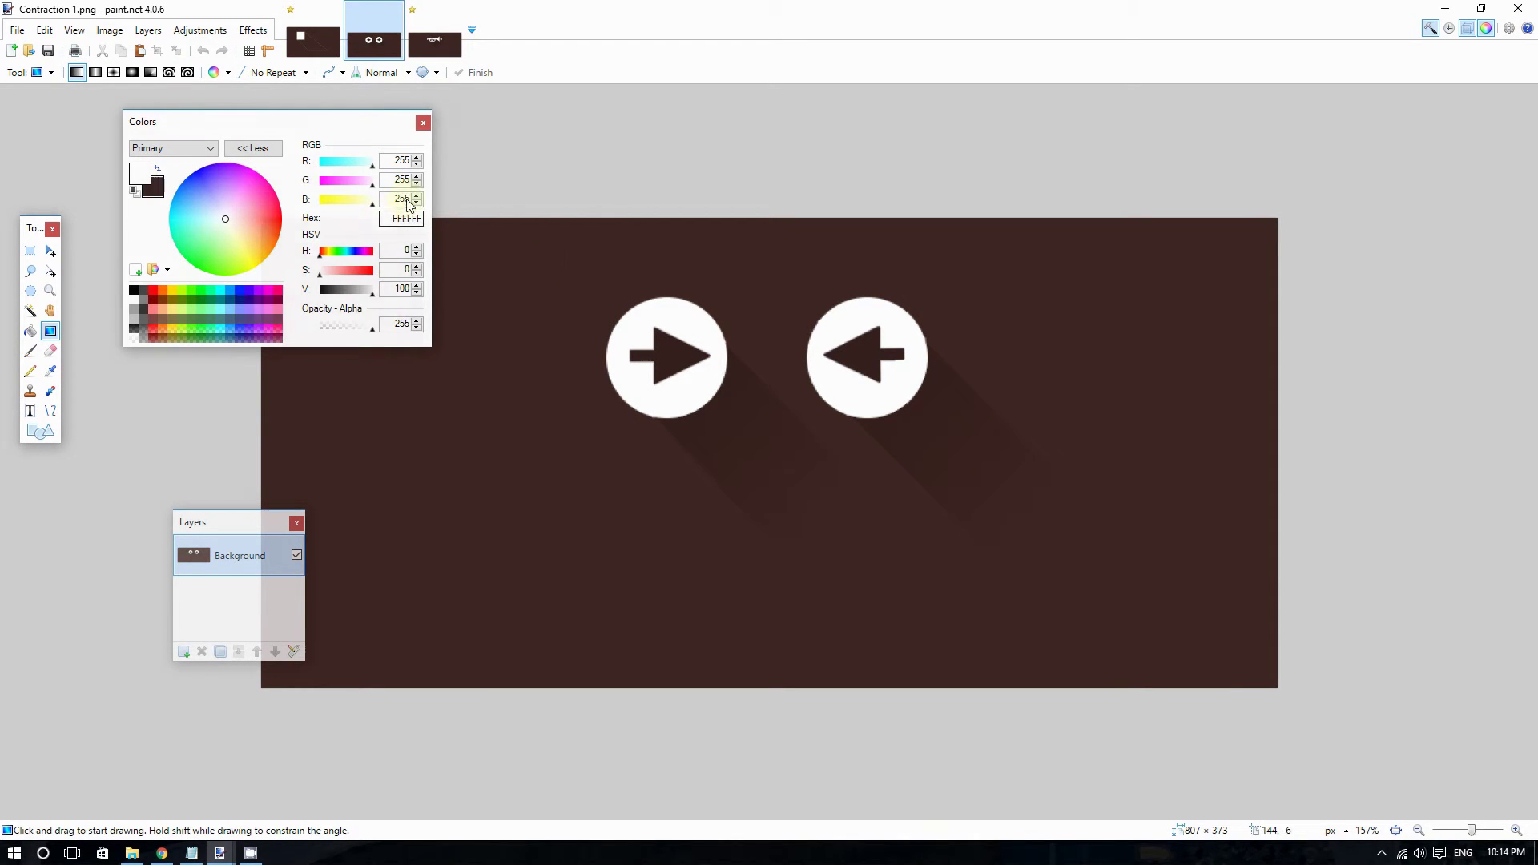
Step: Use the Color Picker on Contraction 1.png to set the primary color to shadow brown 35211E, keeping dark brown as the secondary color
click(17, 73)
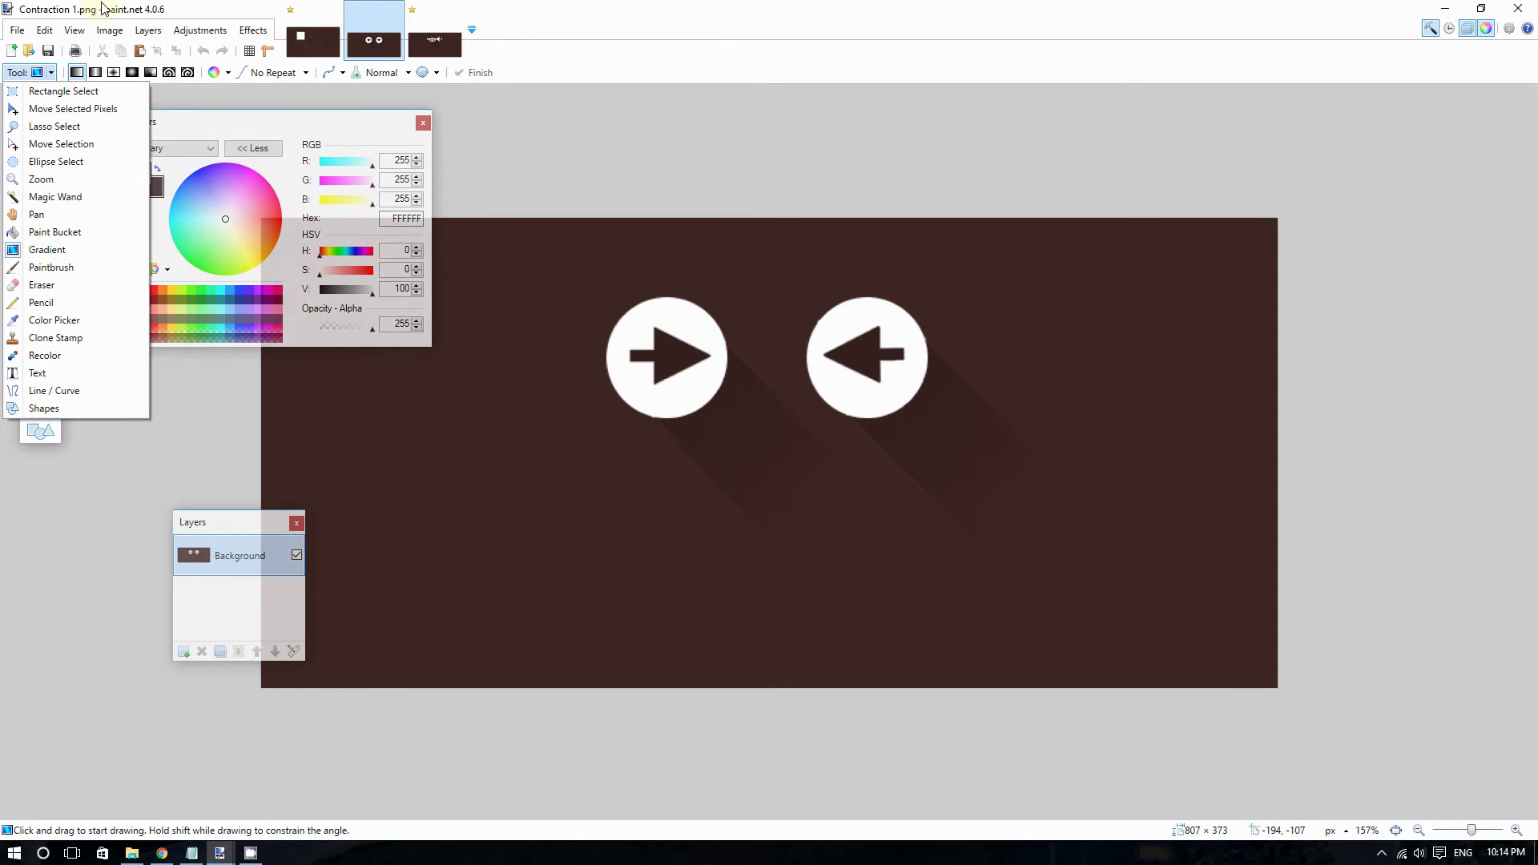
click(40, 60)
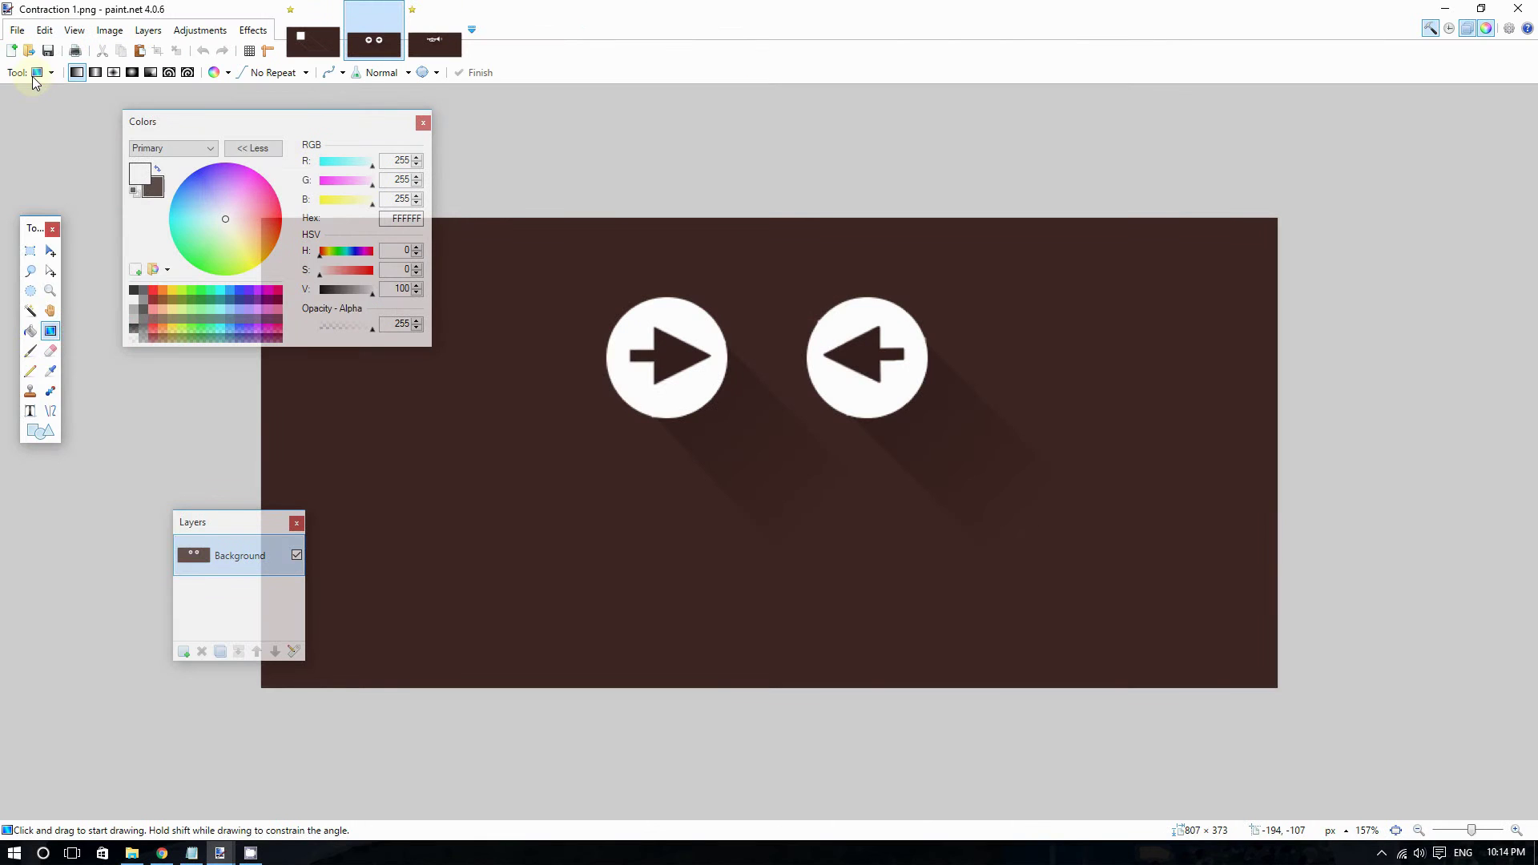
click(34, 76)
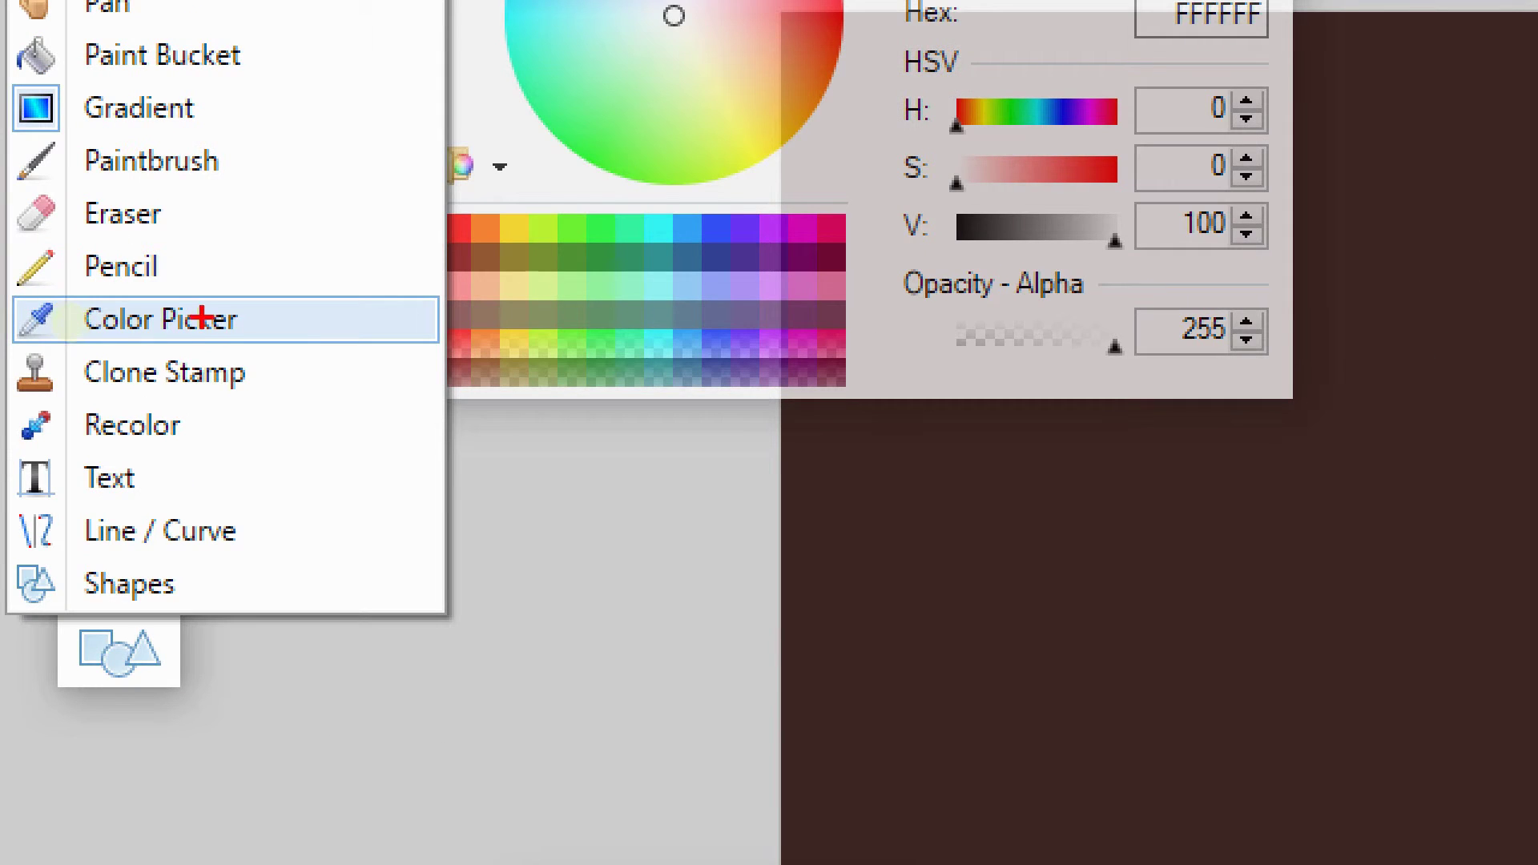
key(Escape)
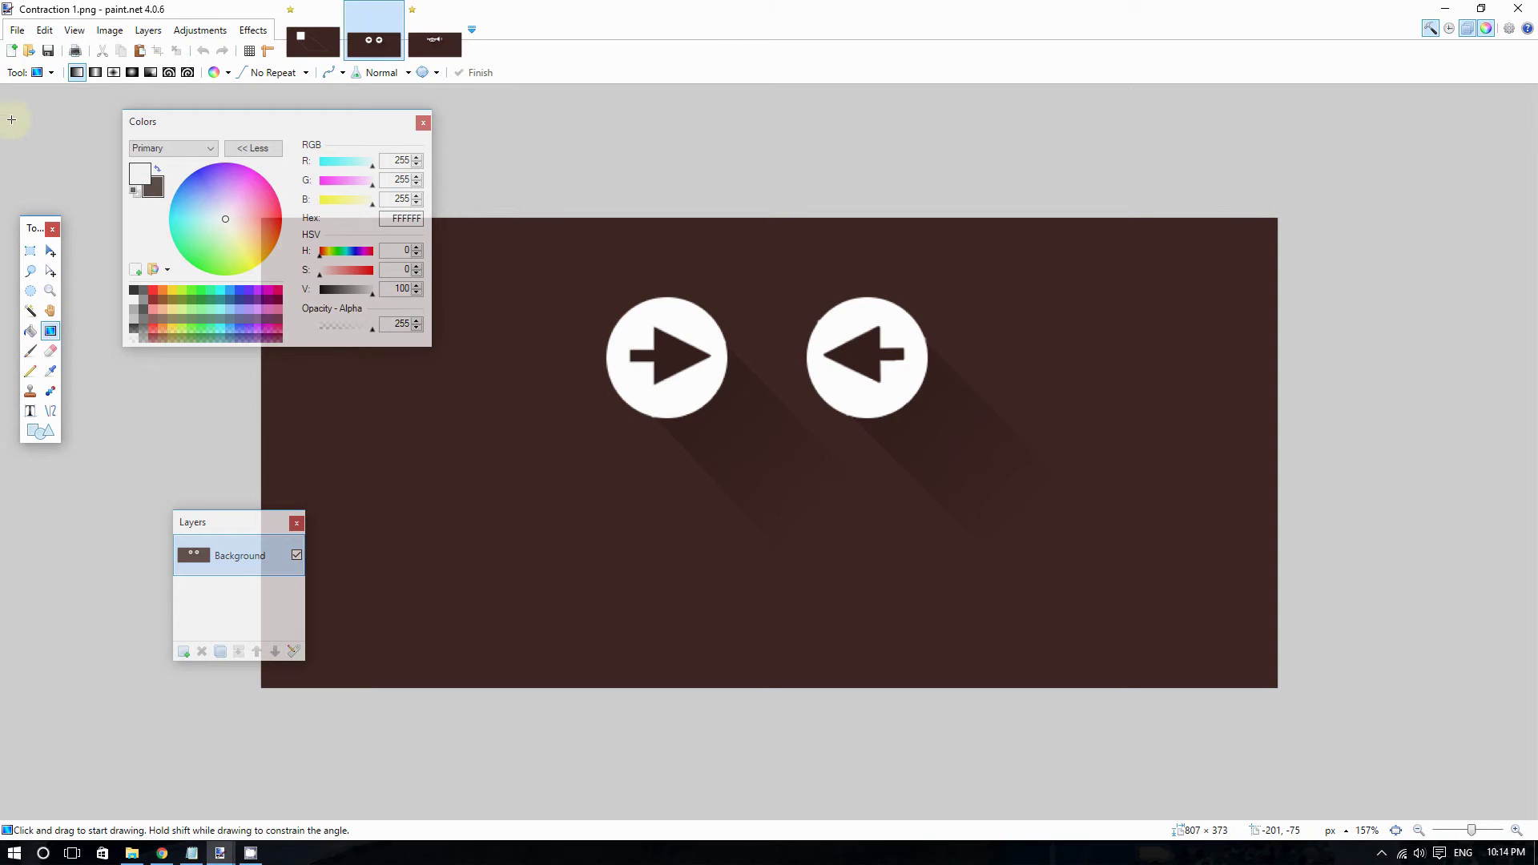
click(28, 76)
click(72, 324)
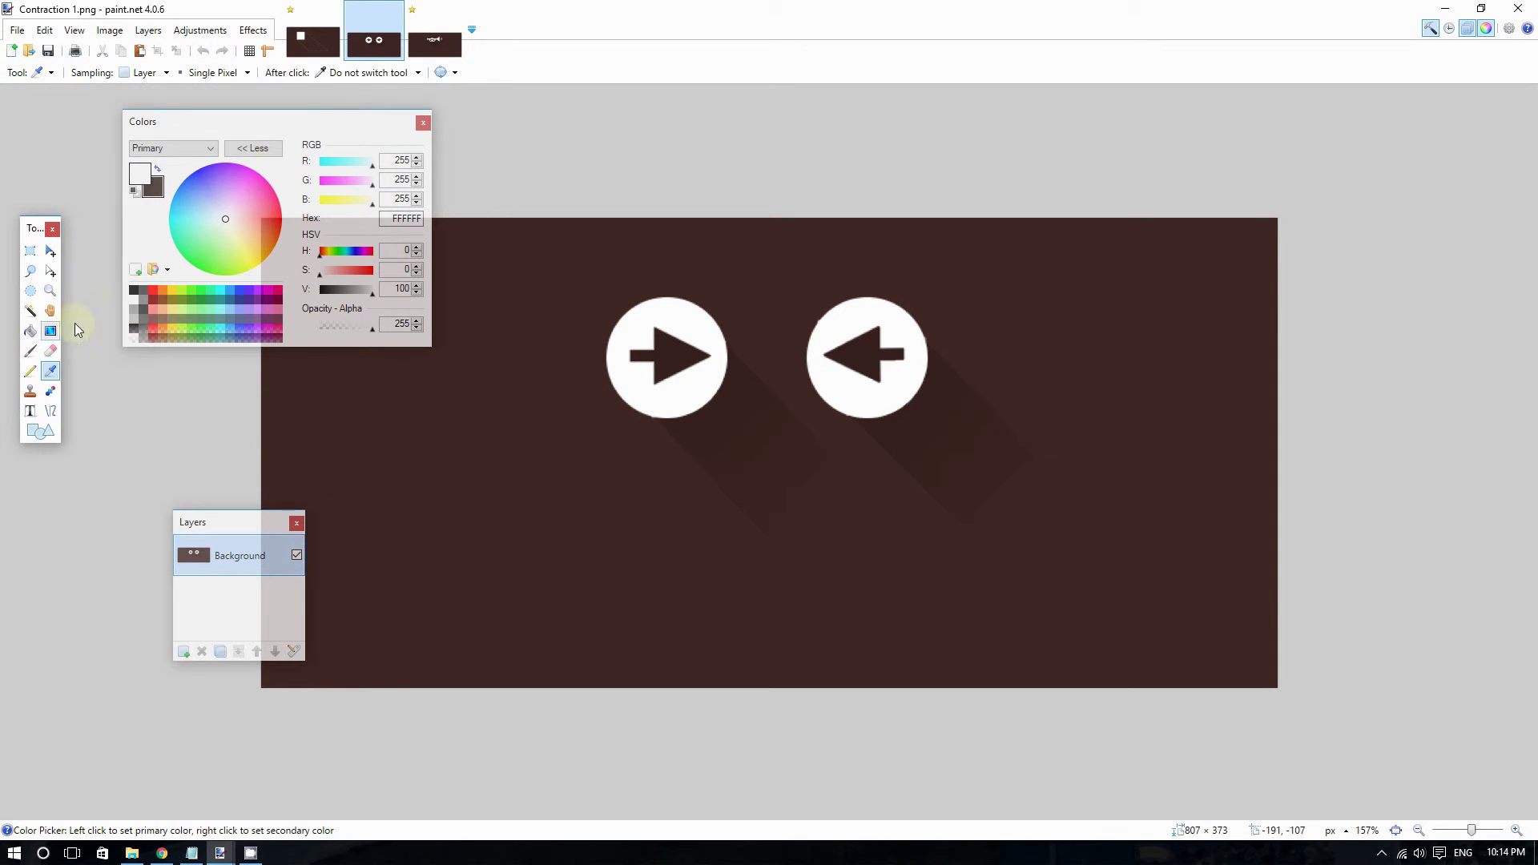
click(393, 453)
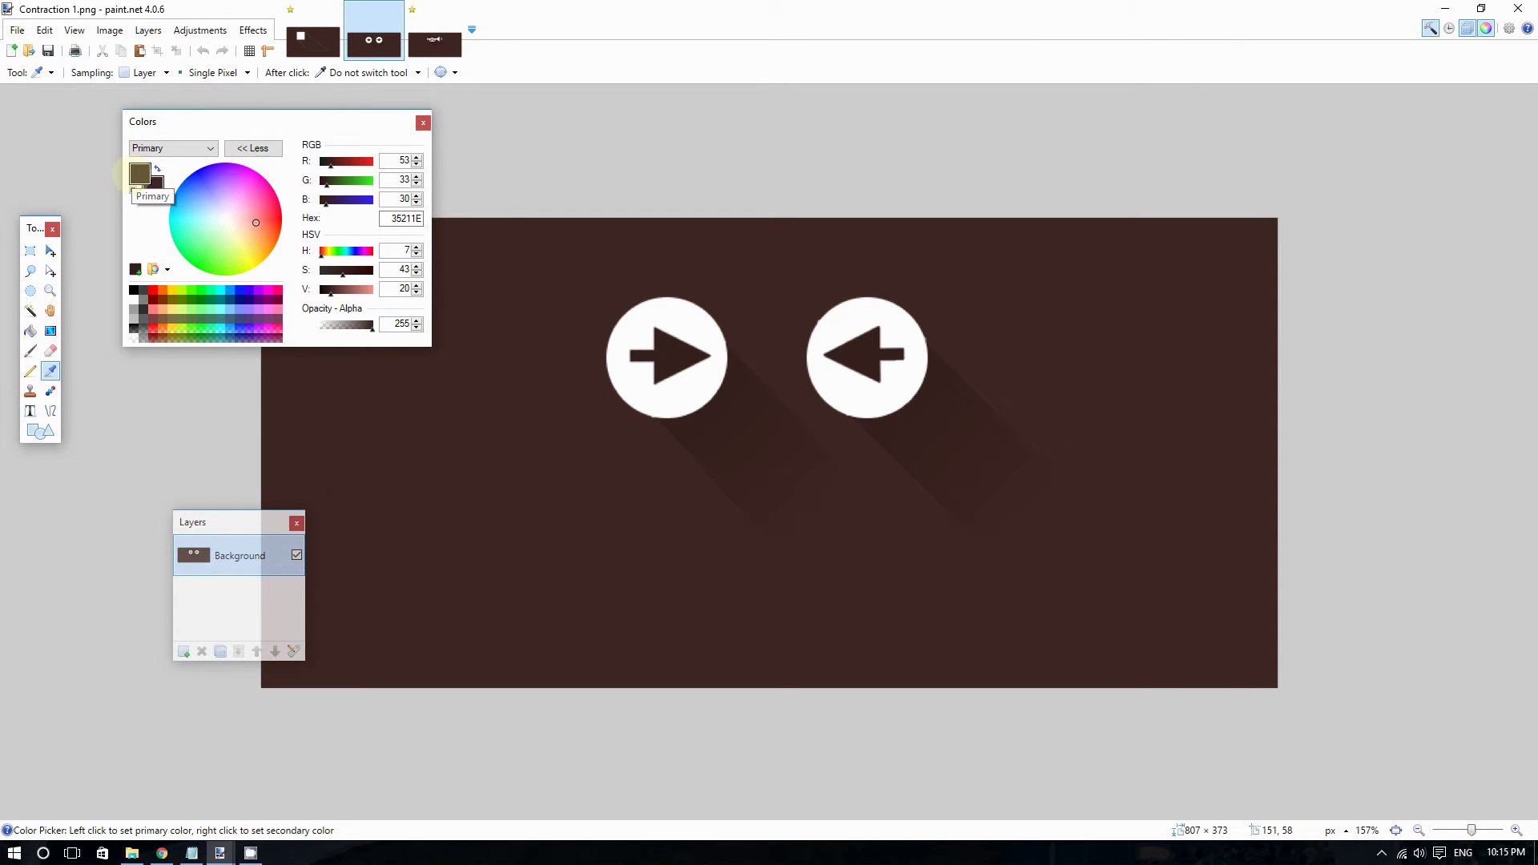
Step: Return to the untitled square image and draw a linear gradient about 186 px long from inside the square diagonally into the selected shadow area
click(304, 40)
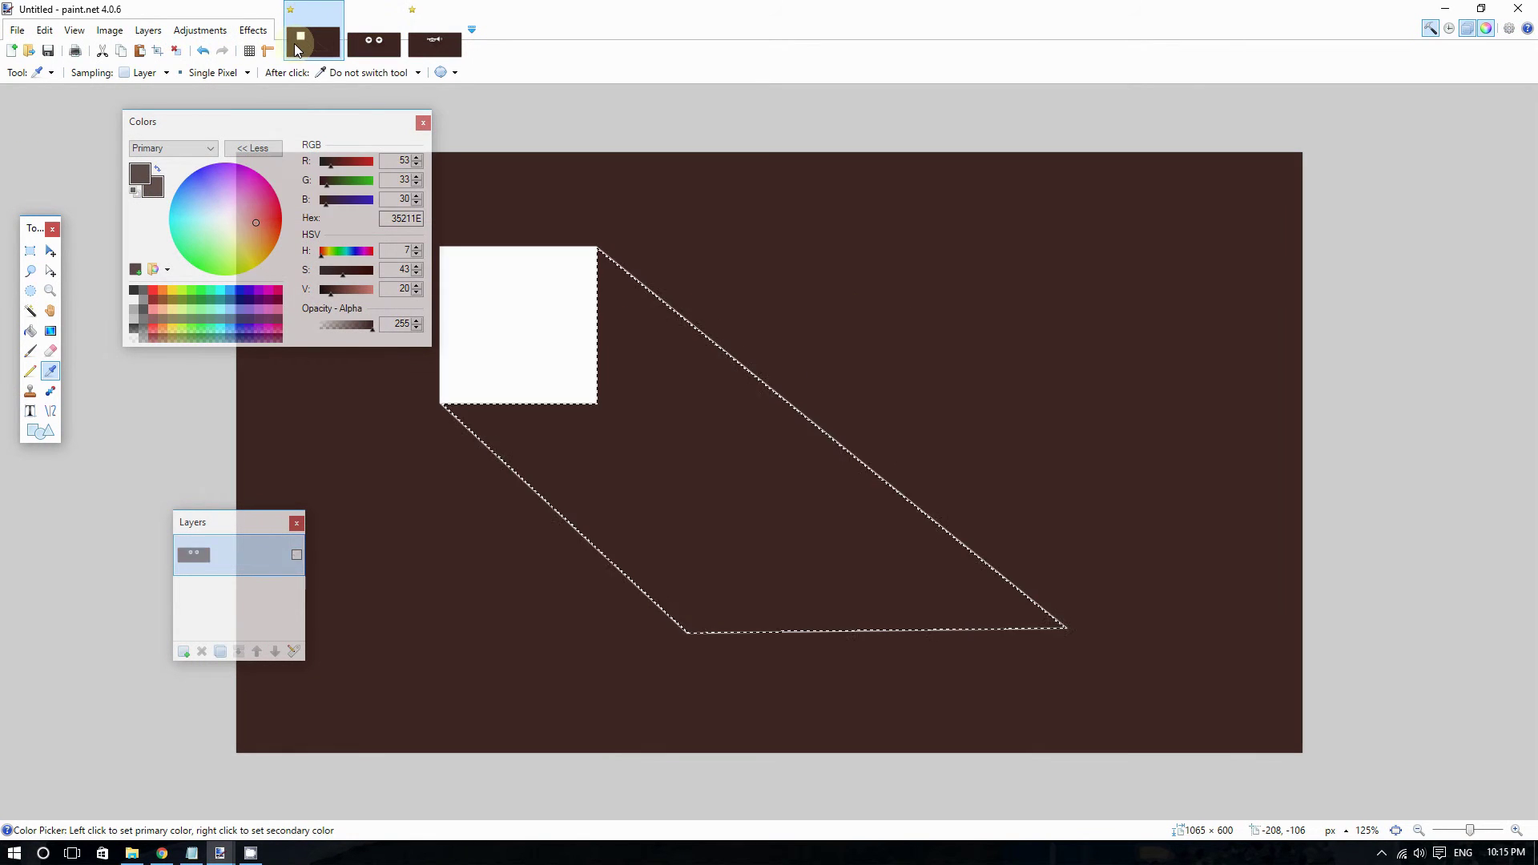
drag(310, 132, 304, 112)
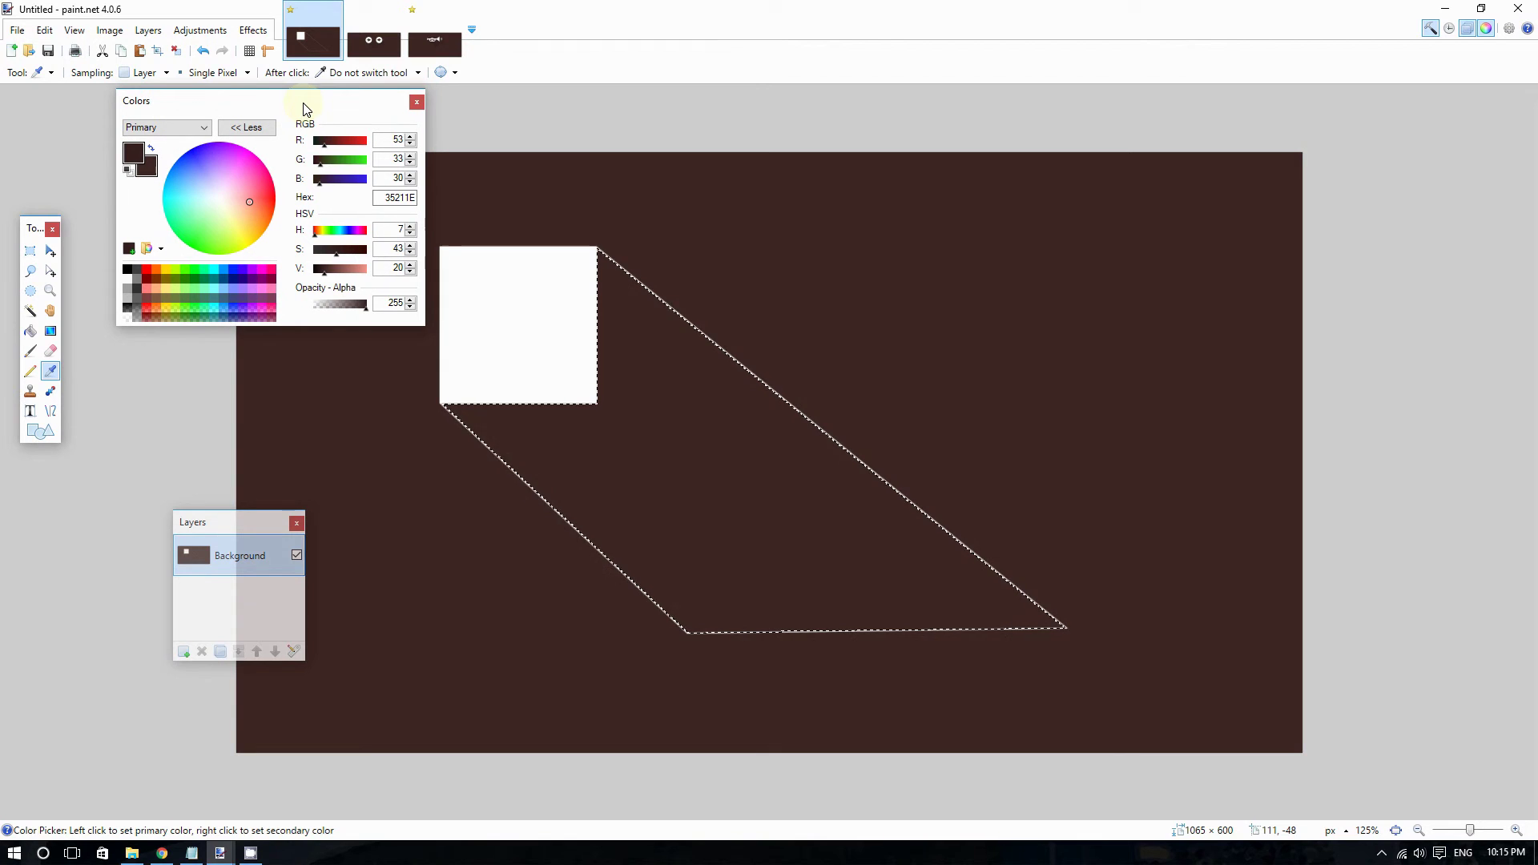
click(36, 73)
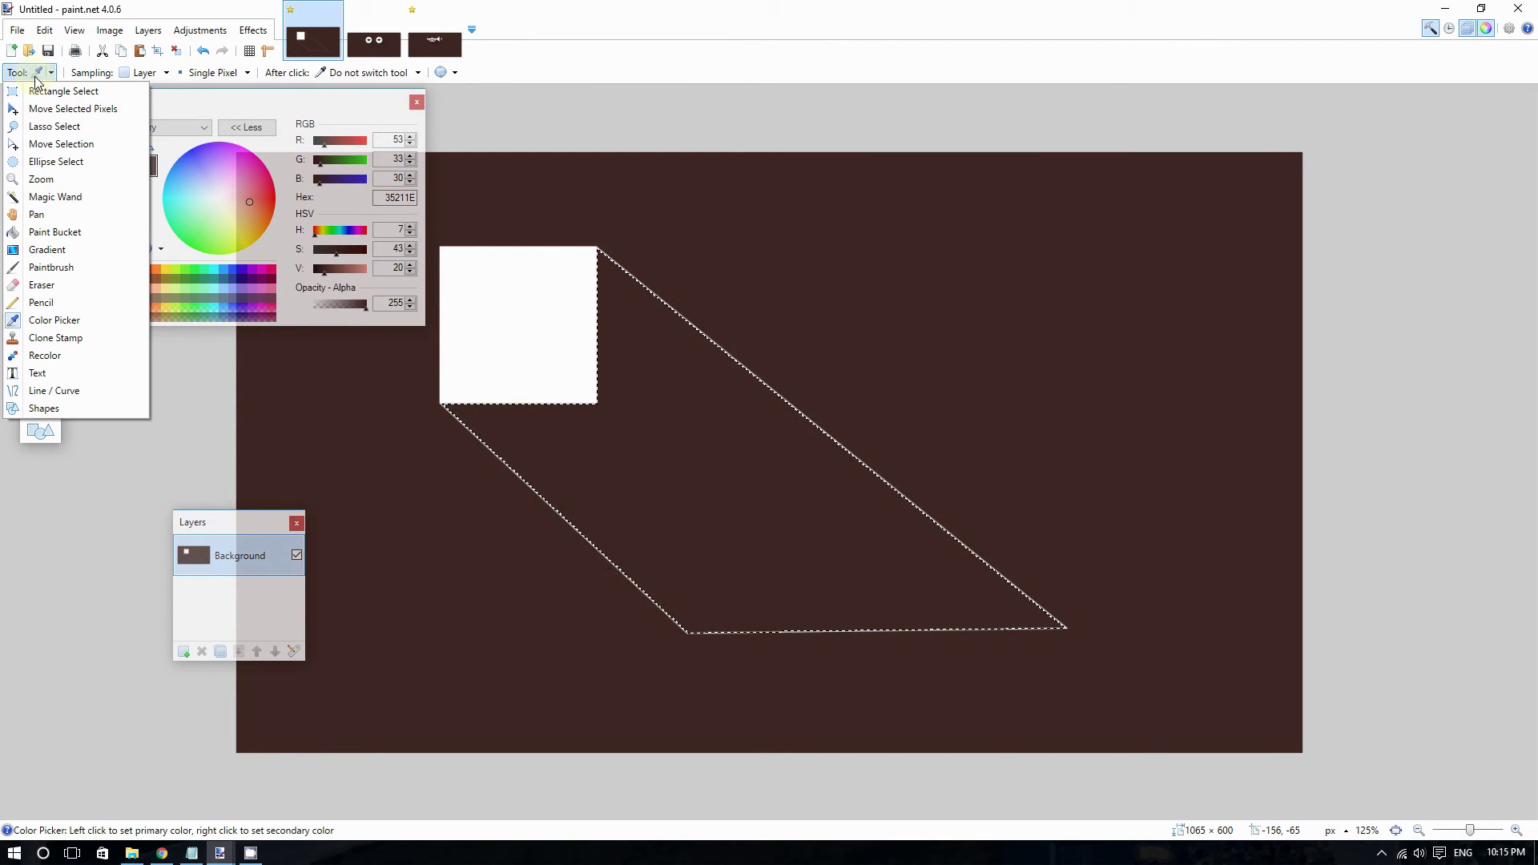
click(46, 249)
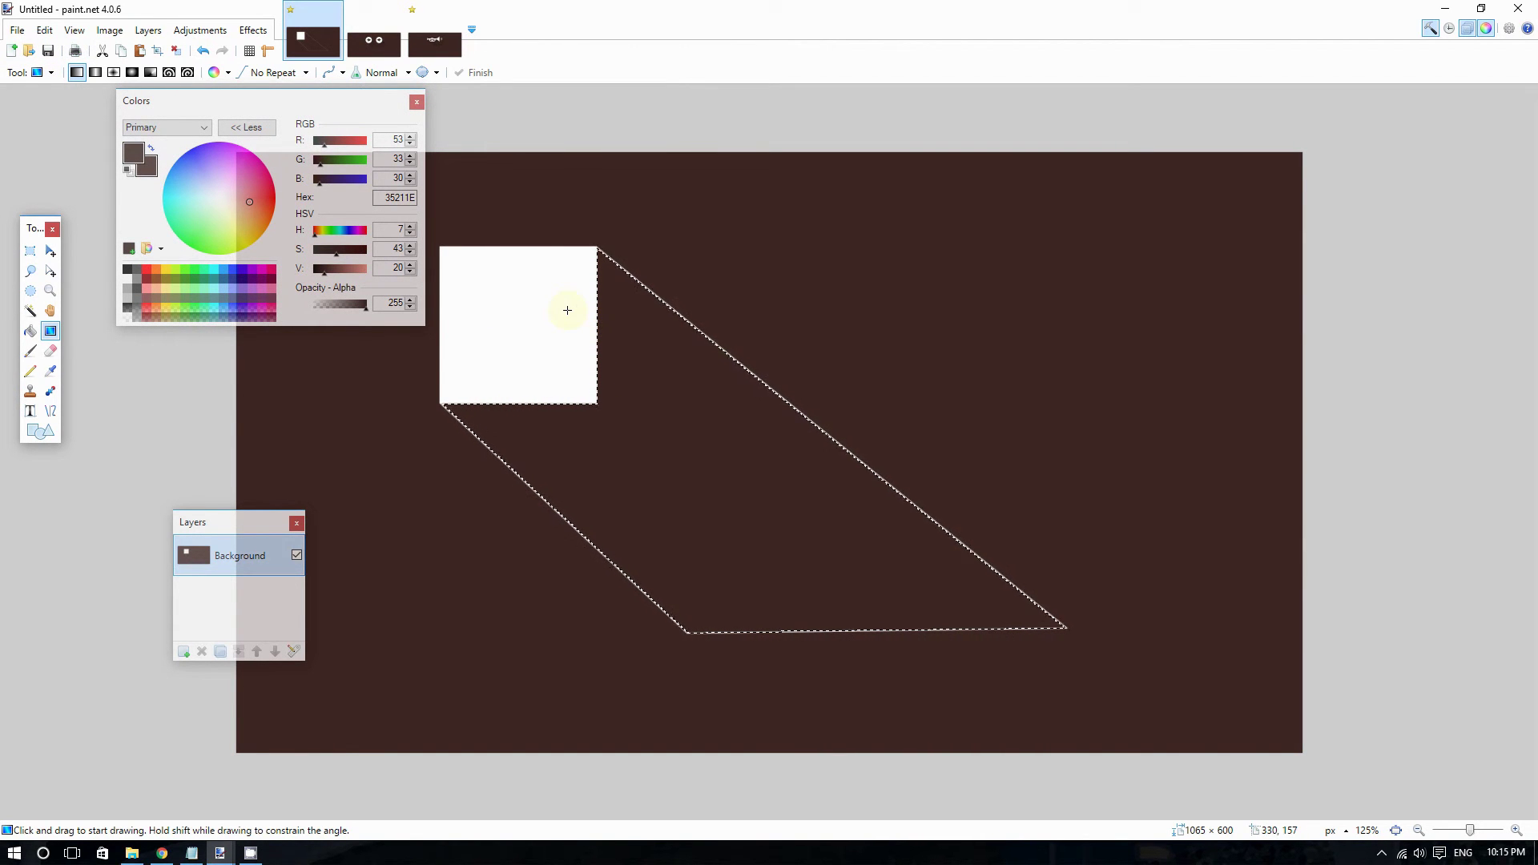
mouse_move(563, 323)
mouse_down()
mouse_move(595, 375)
mouse_move(860, 582)
mouse_move(608, 390)
mouse_move(683, 464)
mouse_up()
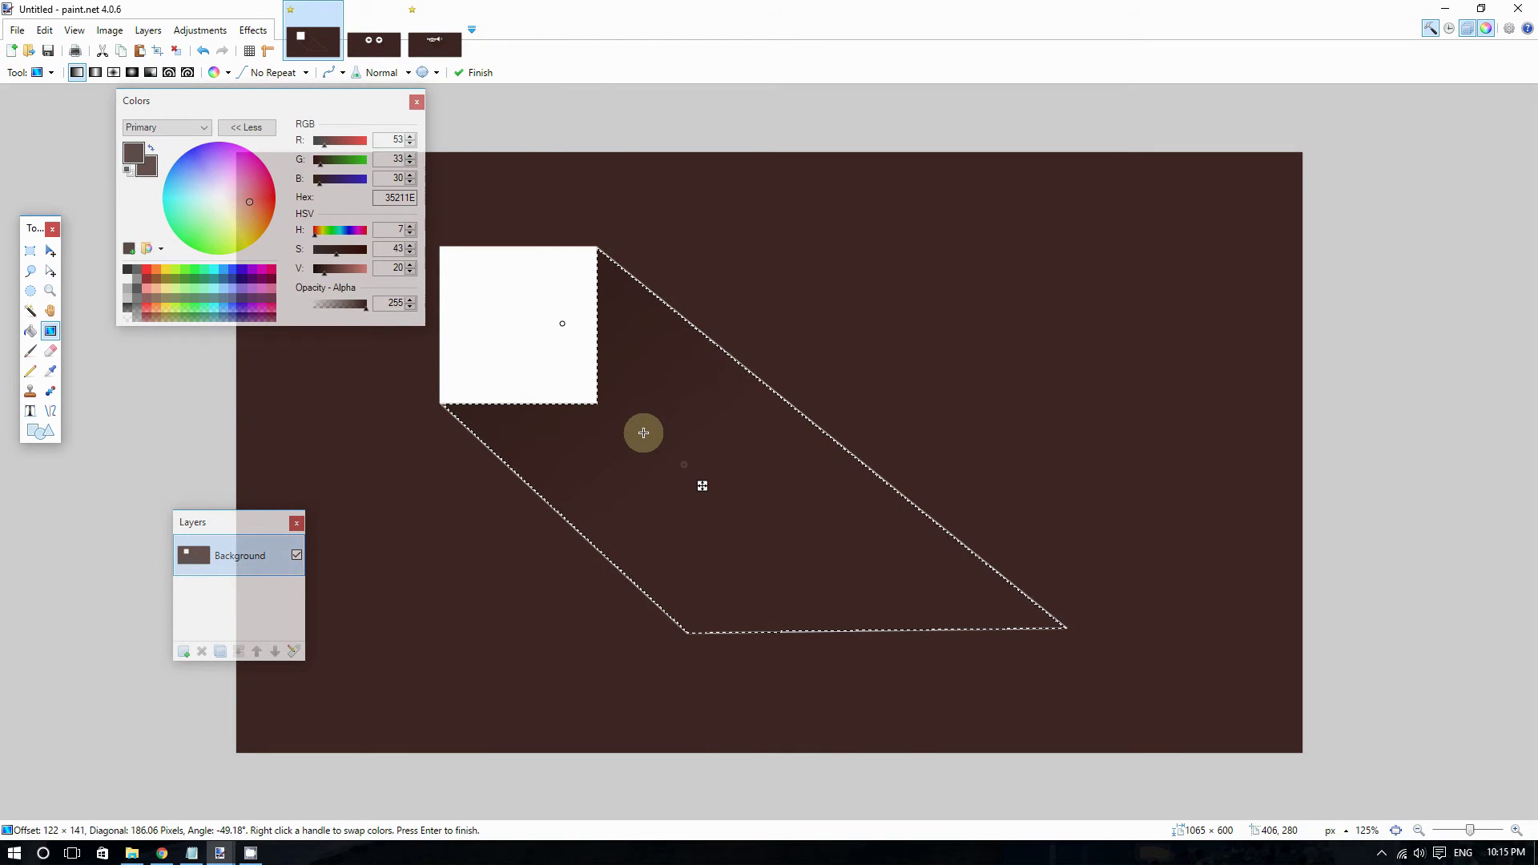
Step: Redraw the gradient about 321 px long from inside the square, and shift it farther down the diagonal shadow
scroll(641, 406, up, 2)
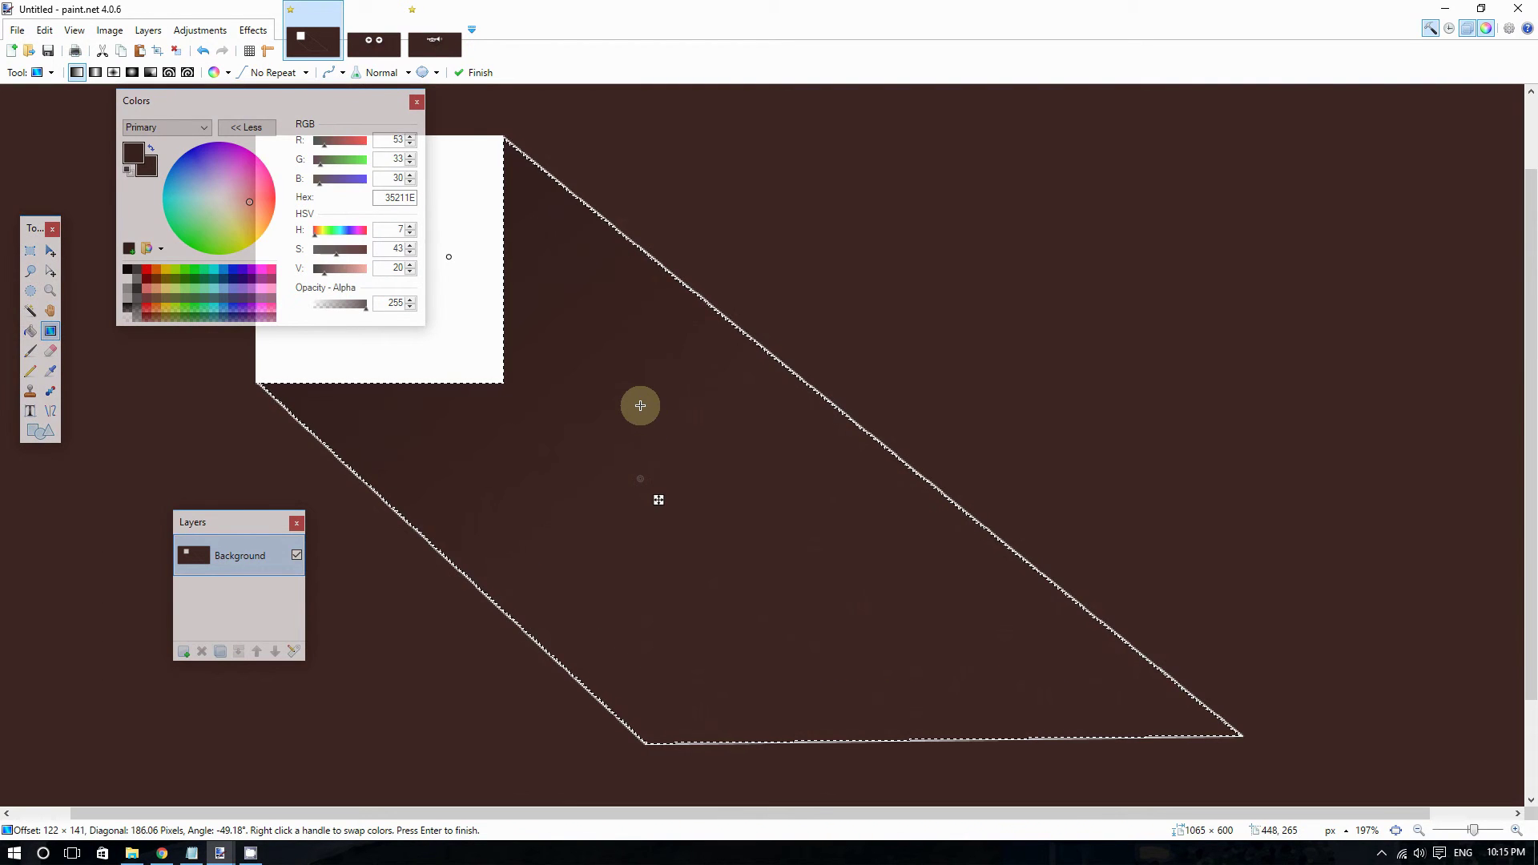
drag(339, 115, 188, 143)
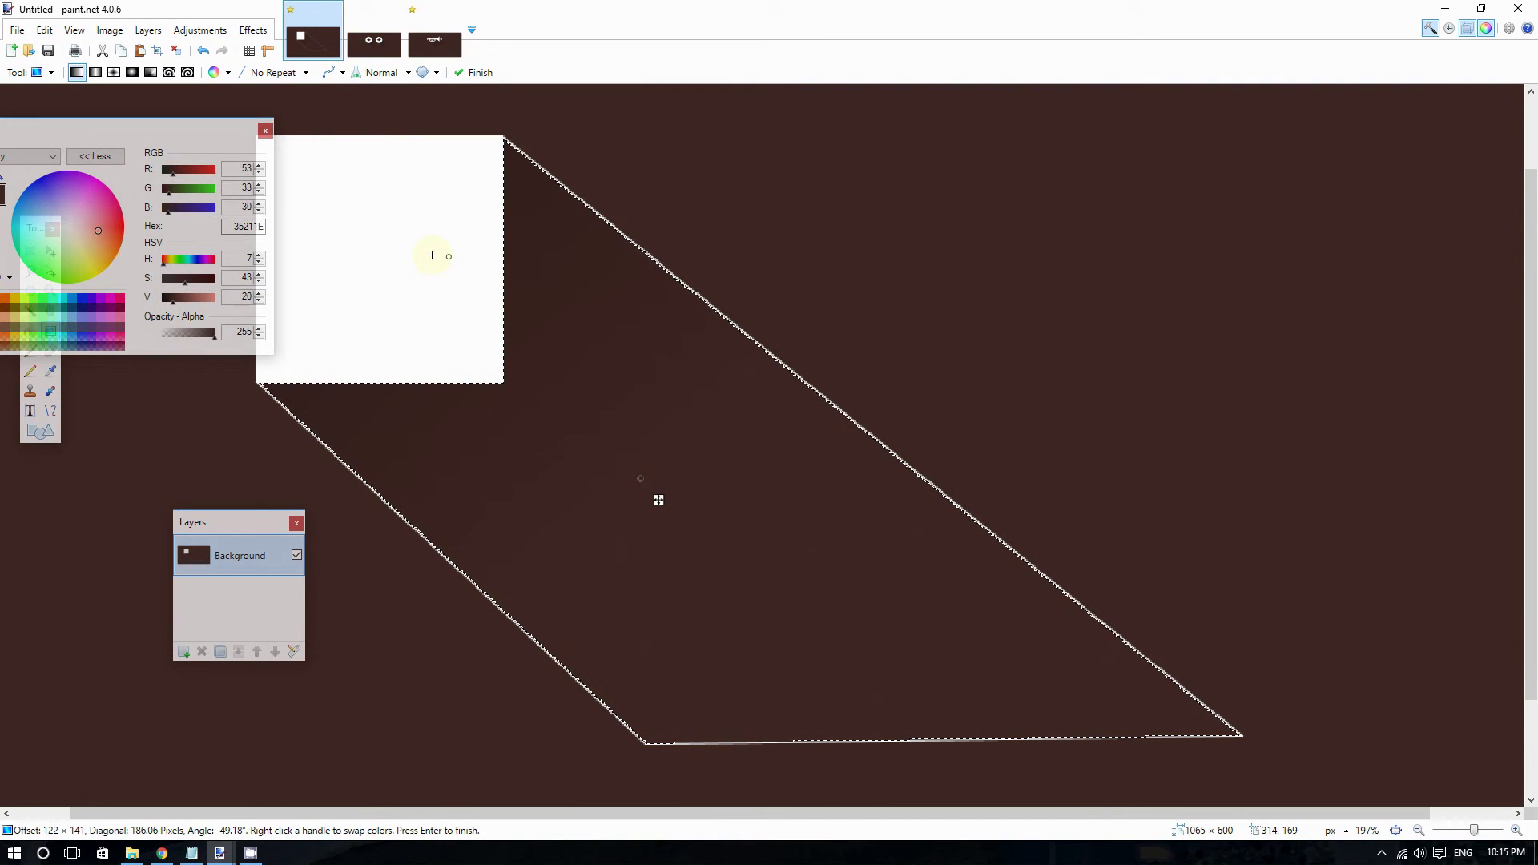
click(433, 254)
scroll(470, 320, up, 1)
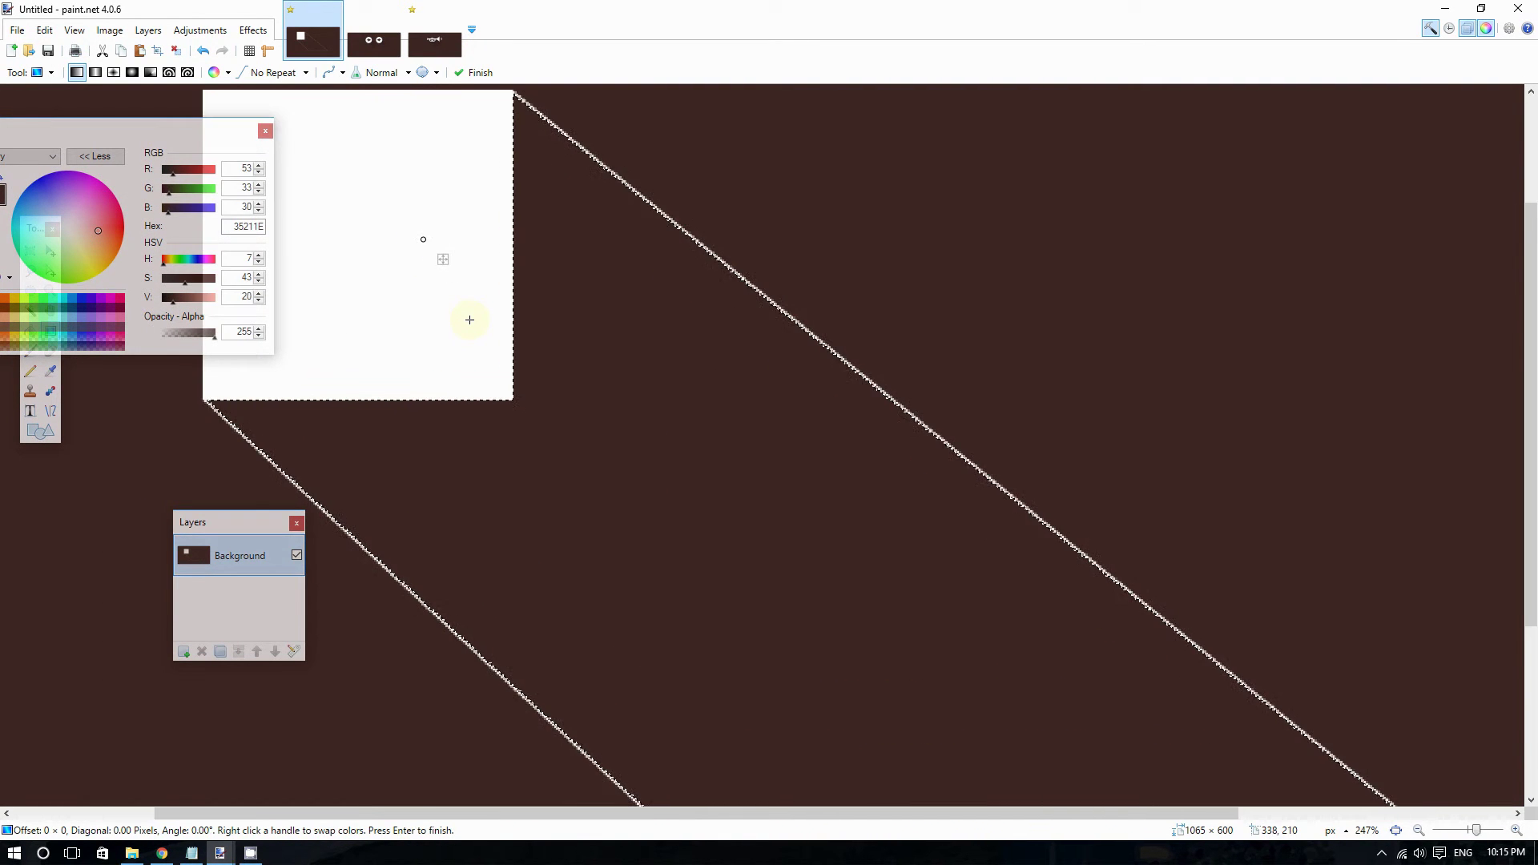
scroll(469, 319, up, 1)
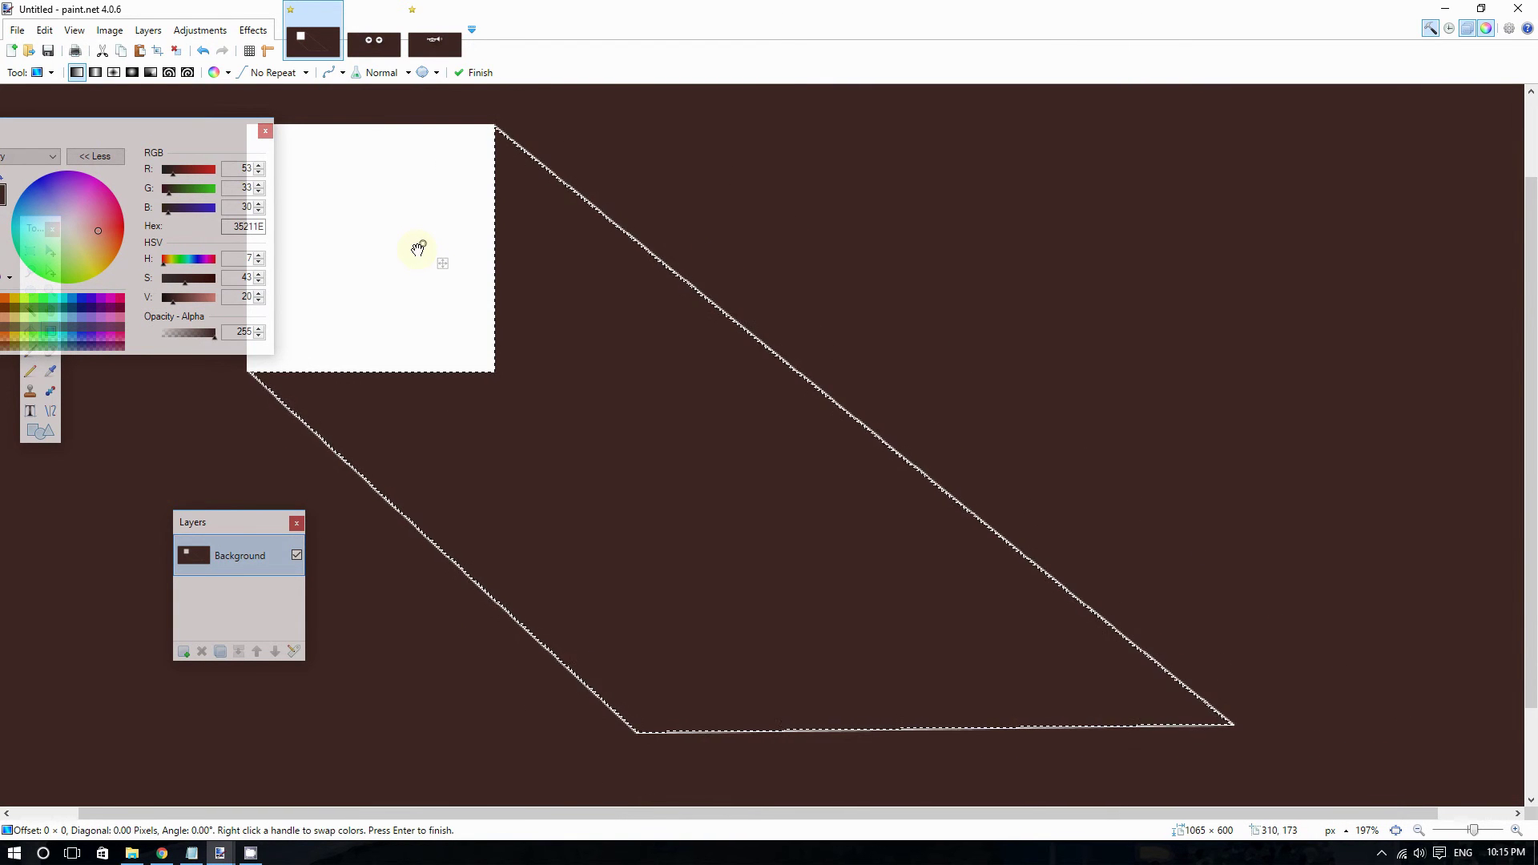
drag(406, 213, 896, 656)
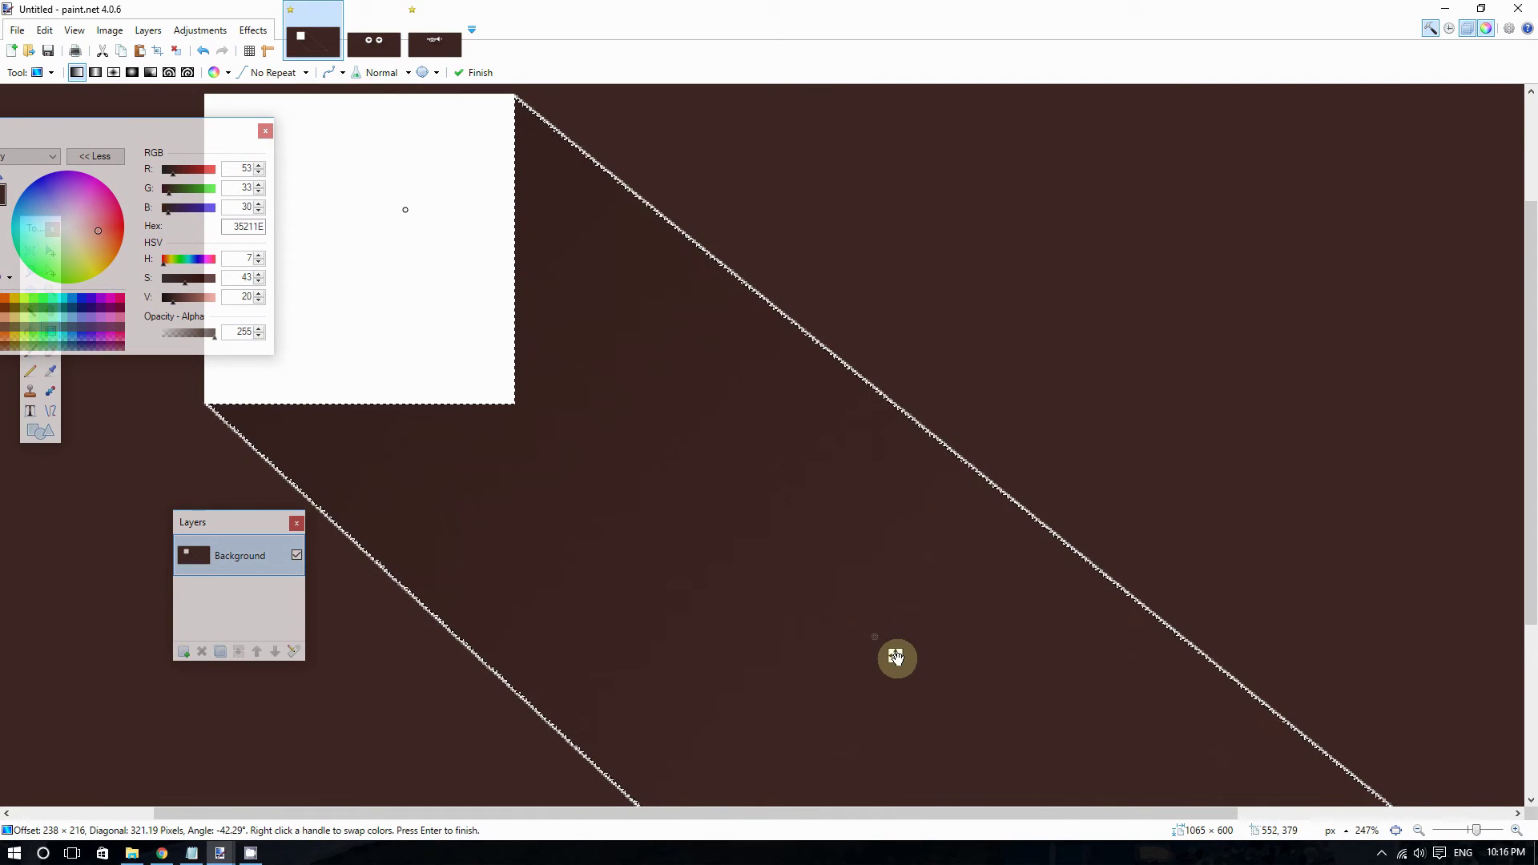
drag(893, 652, 979, 694)
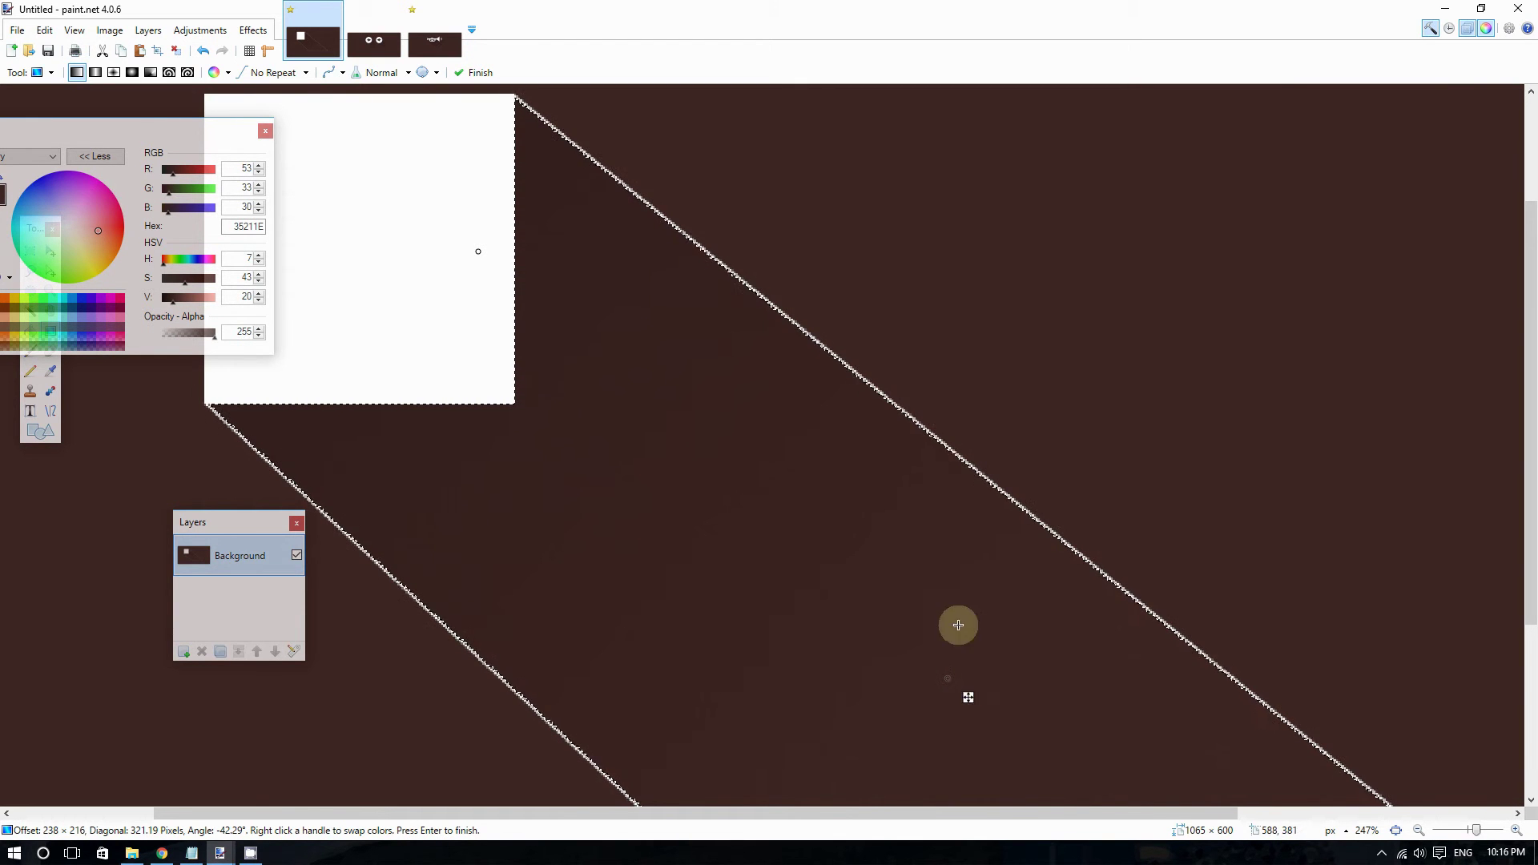
Step: Move the gradient's start just outside the square's lower-right corner and adjust its end, making it about 244 px long
scroll(1018, 597, down, 3)
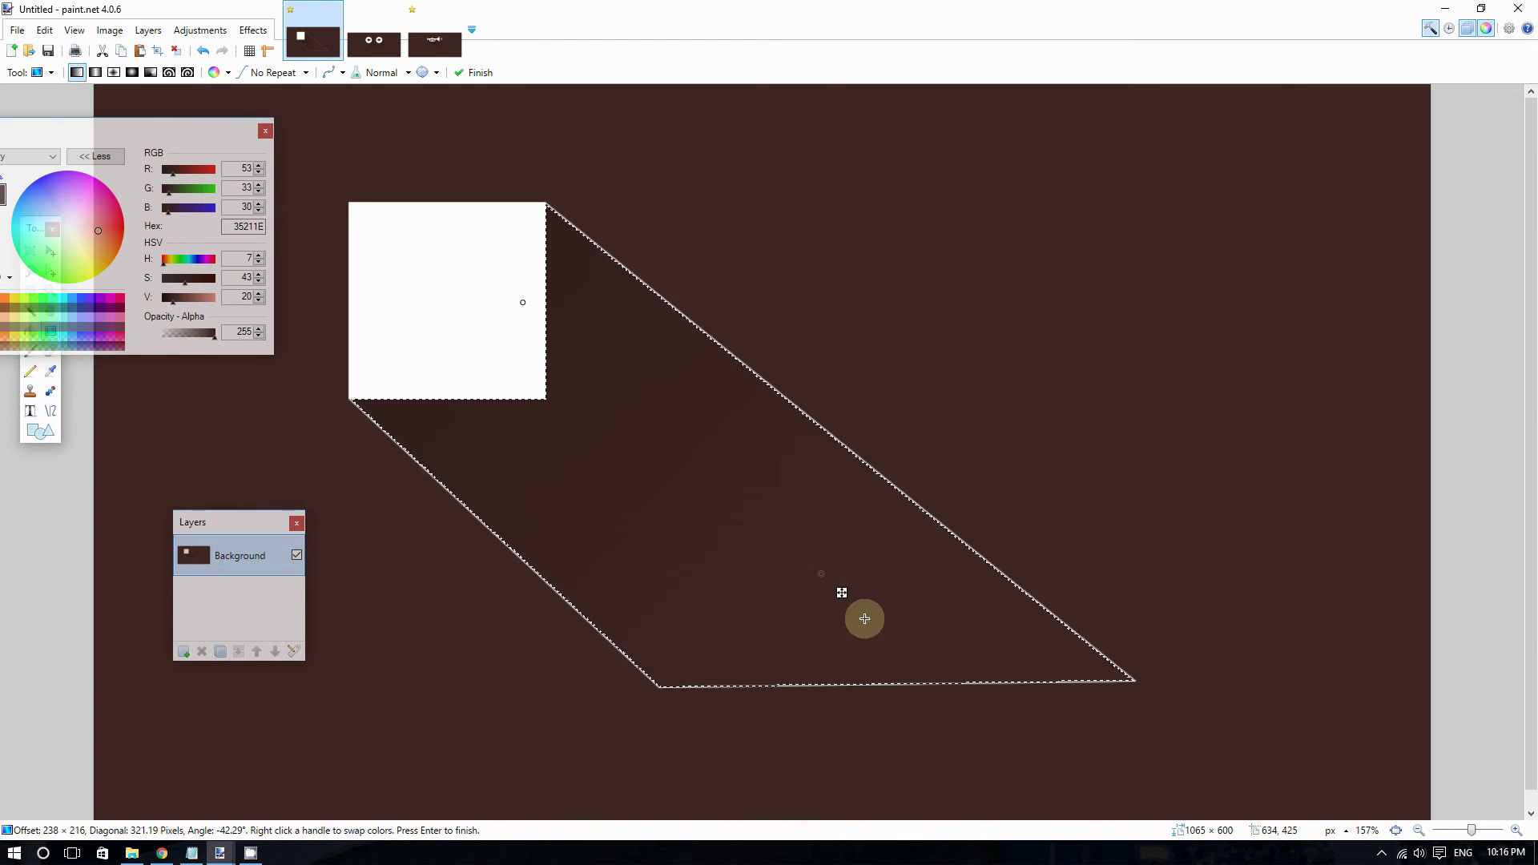
drag(825, 581, 841, 597)
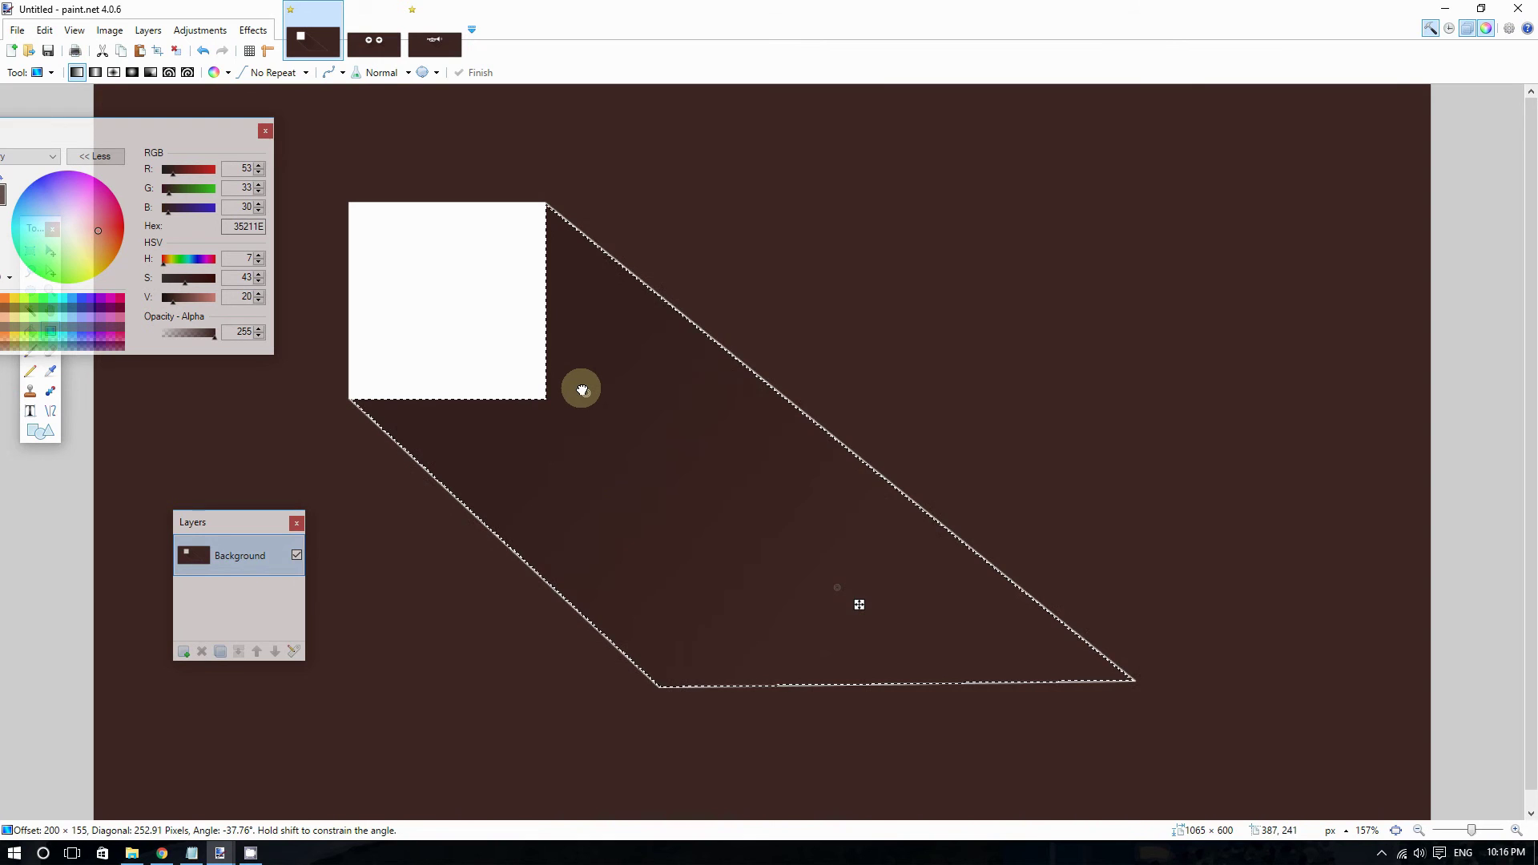
drag(591, 395, 593, 398)
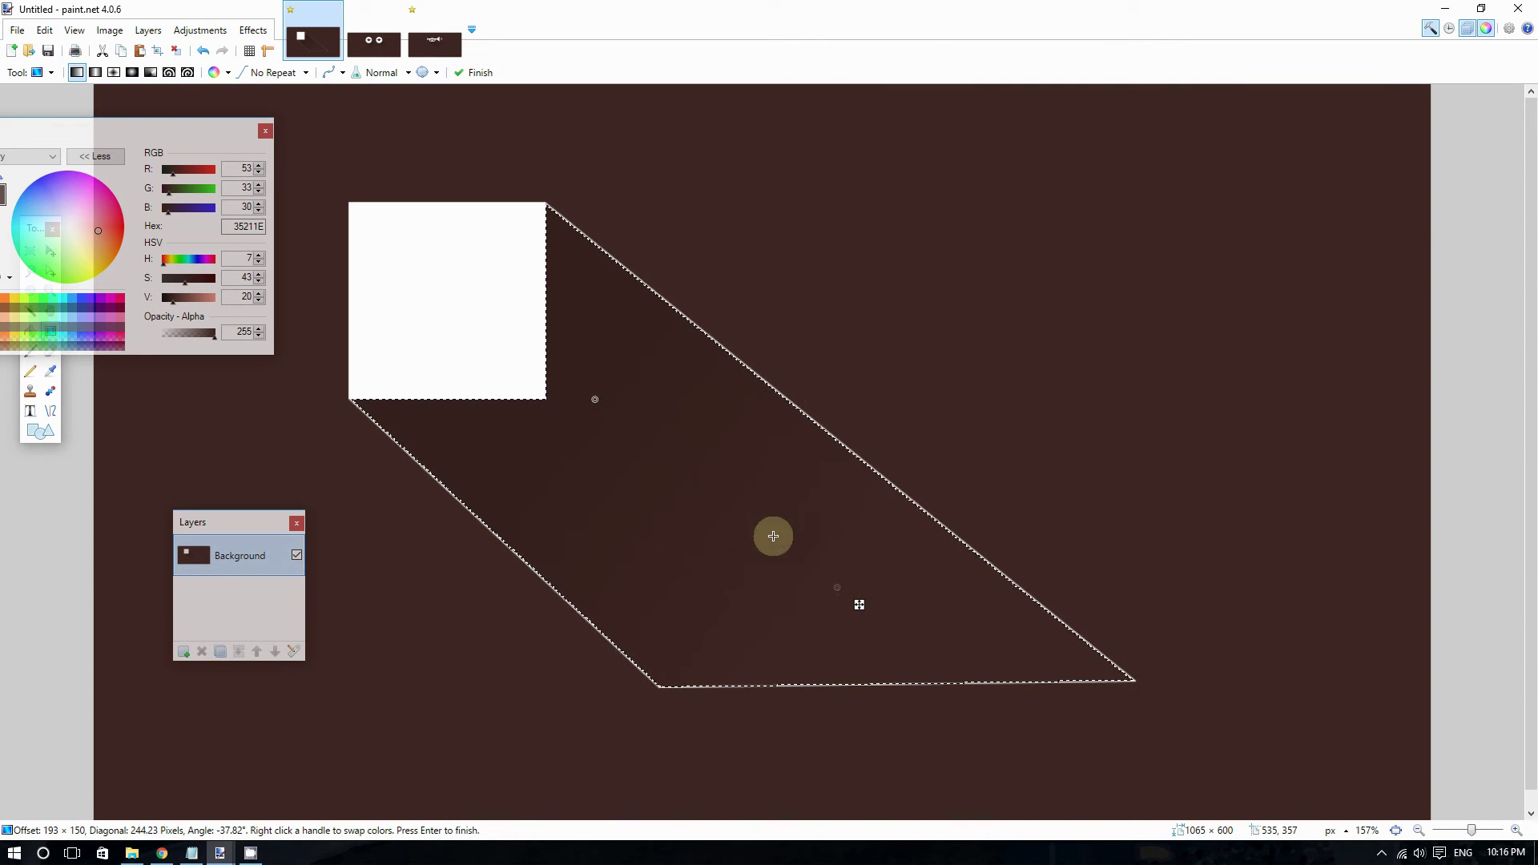
key(Return)
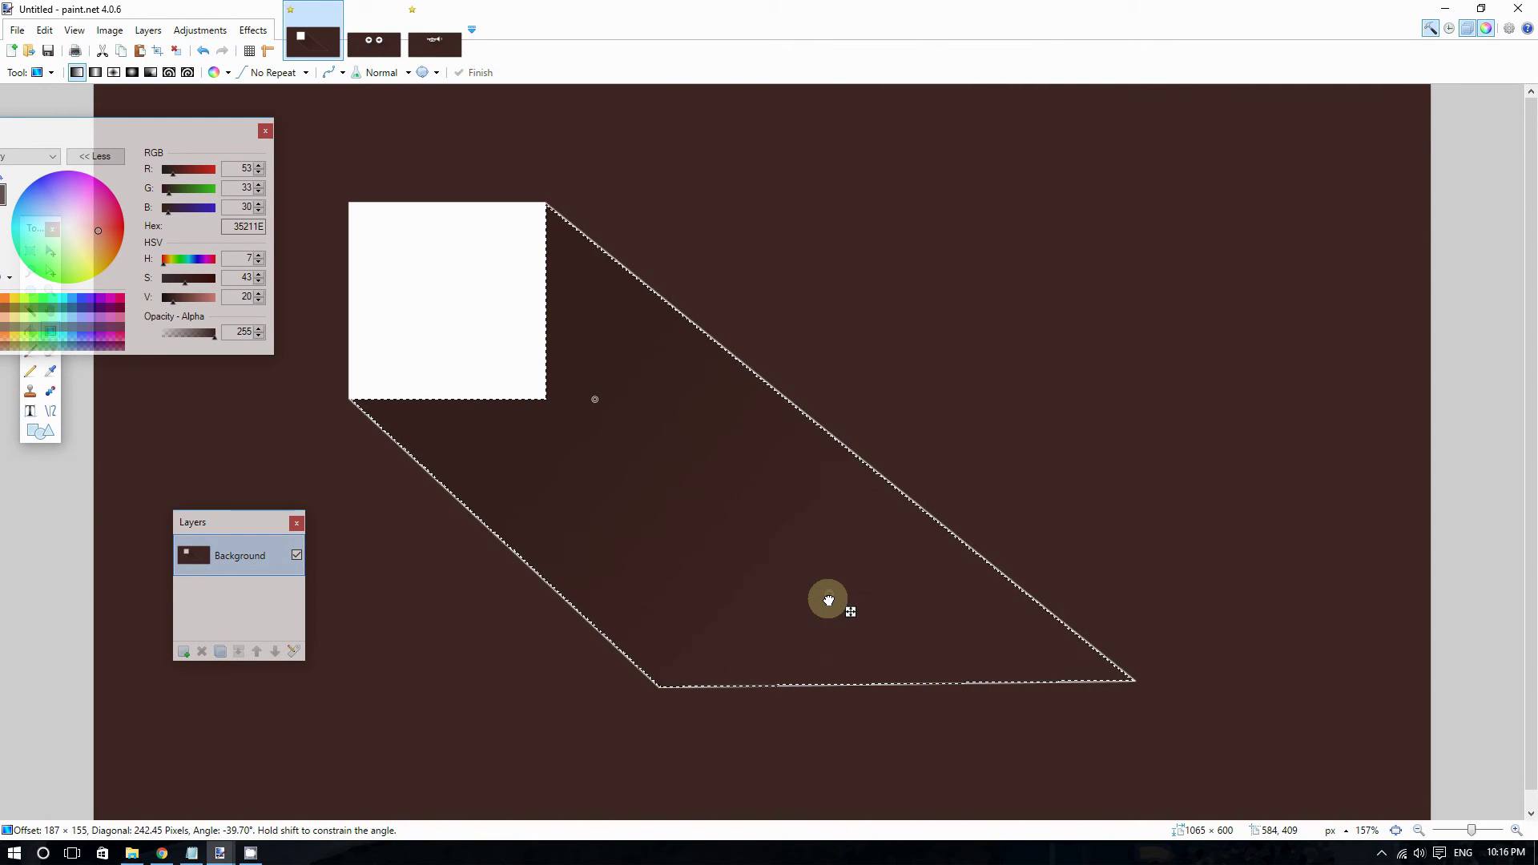
Step: Pull the gradient's end back toward the square, shortening the fade to about 174 px
drag(729, 520, 731, 559)
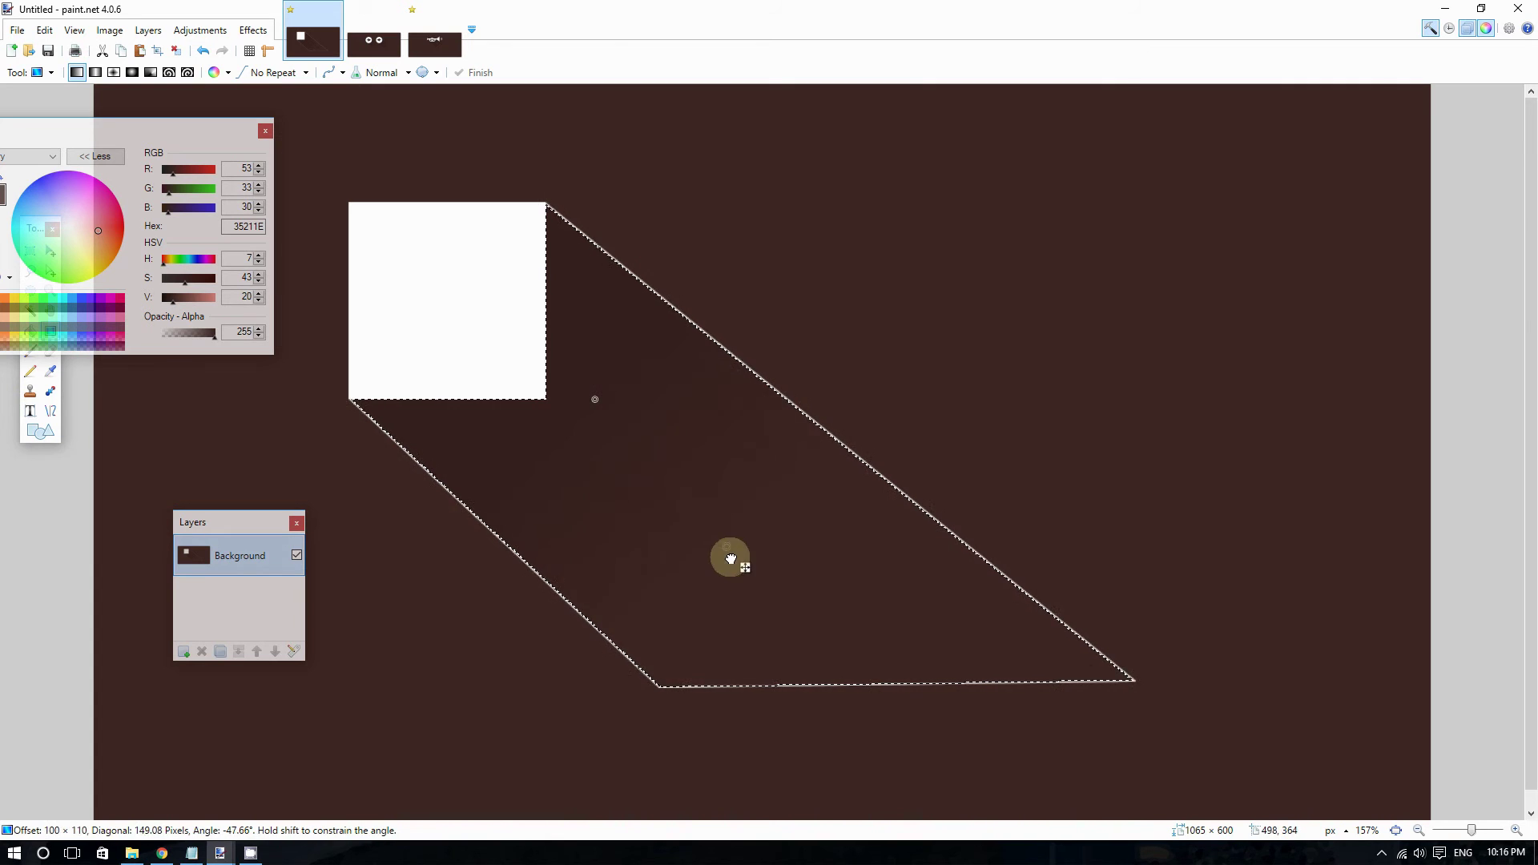
drag(849, 664, 735, 595)
scroll(731, 691, up, 4)
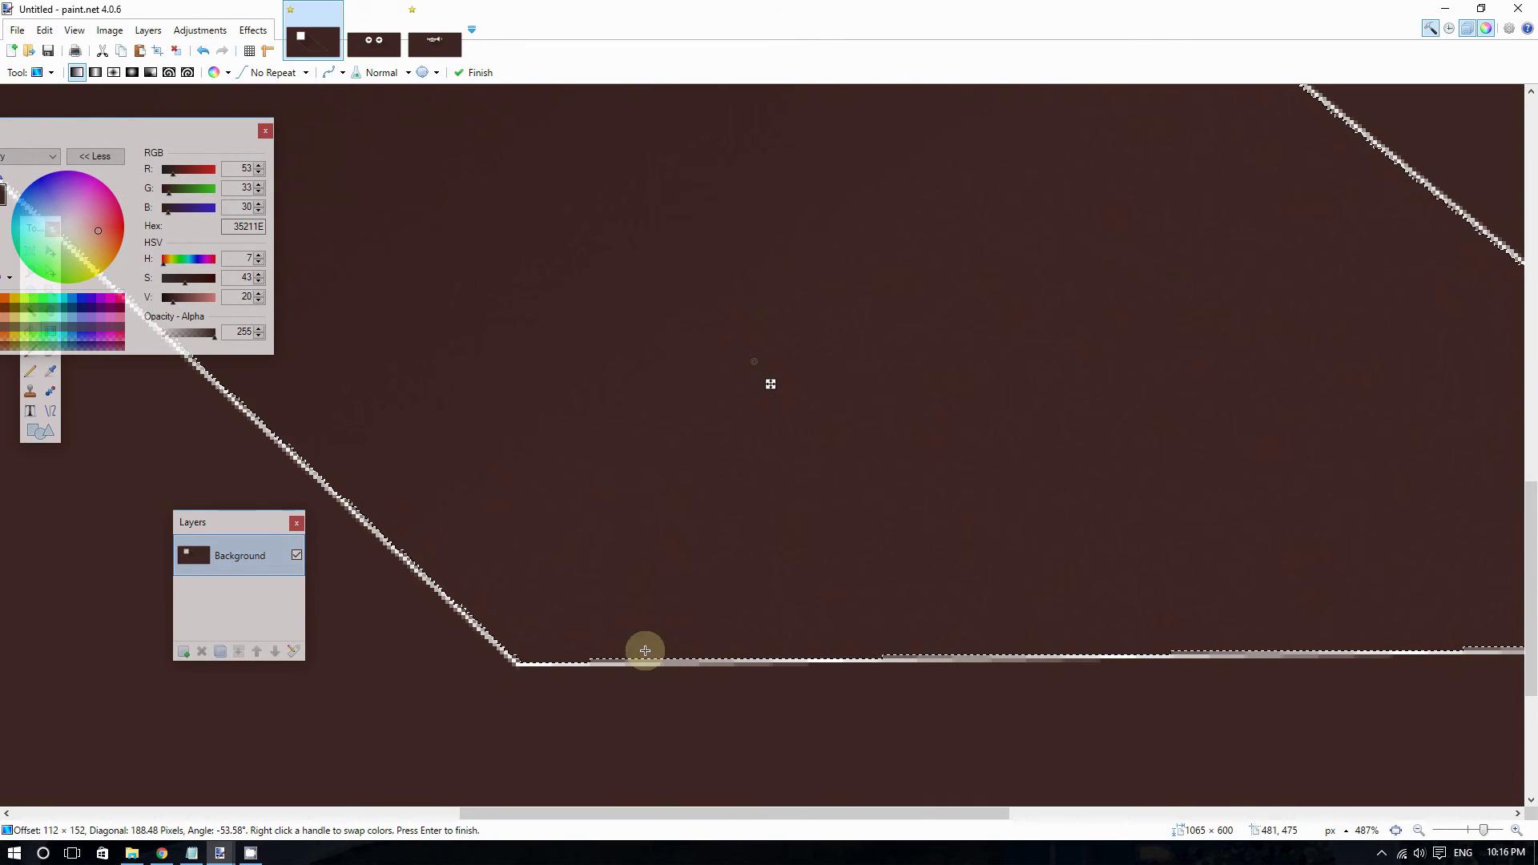
scroll(797, 470, down, 2)
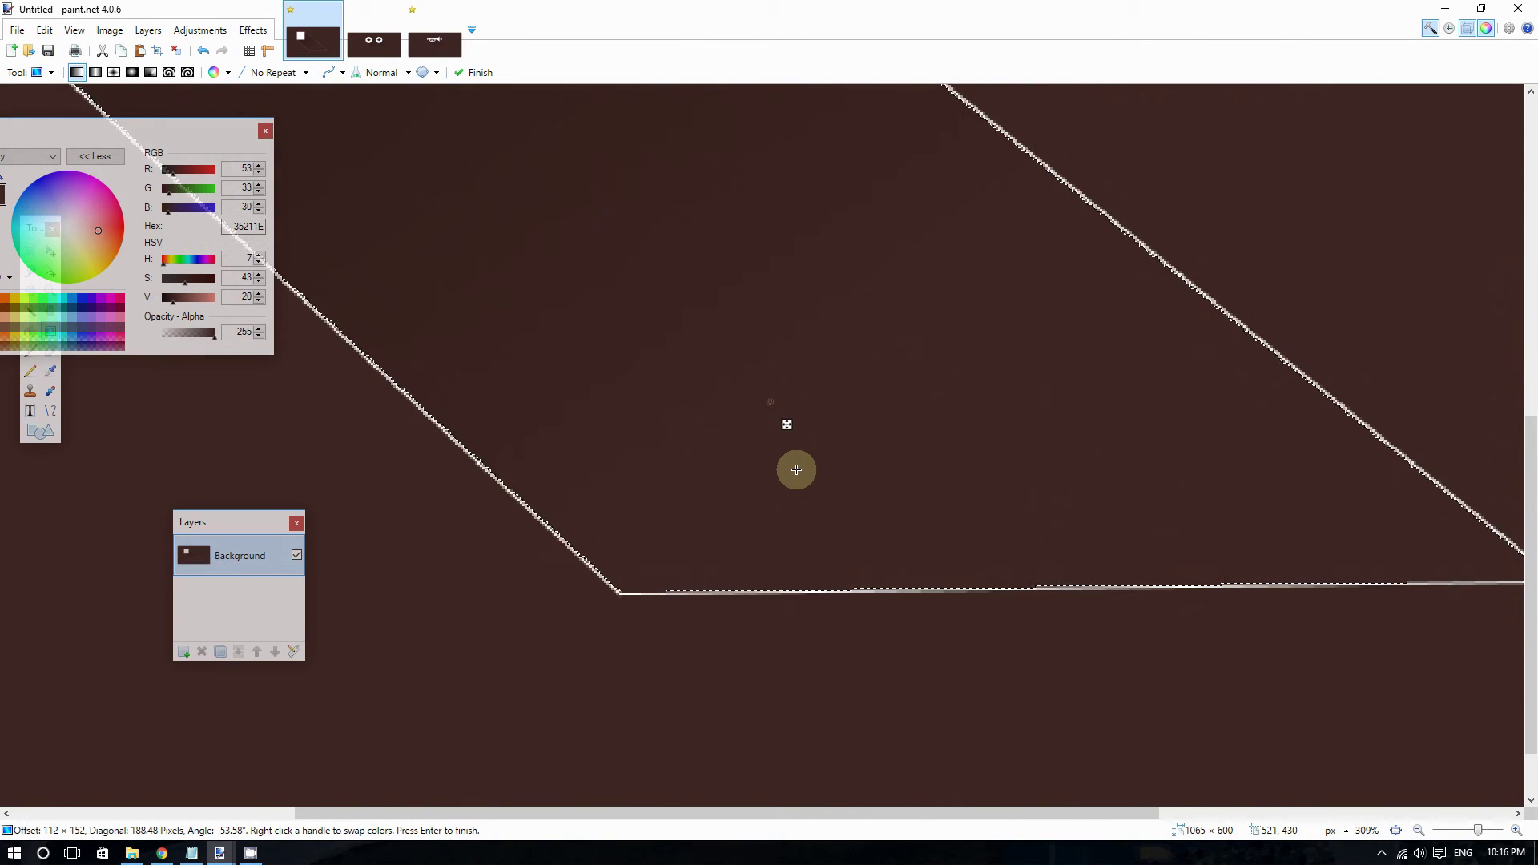
scroll(796, 469, down, 3)
drag(742, 584, 726, 559)
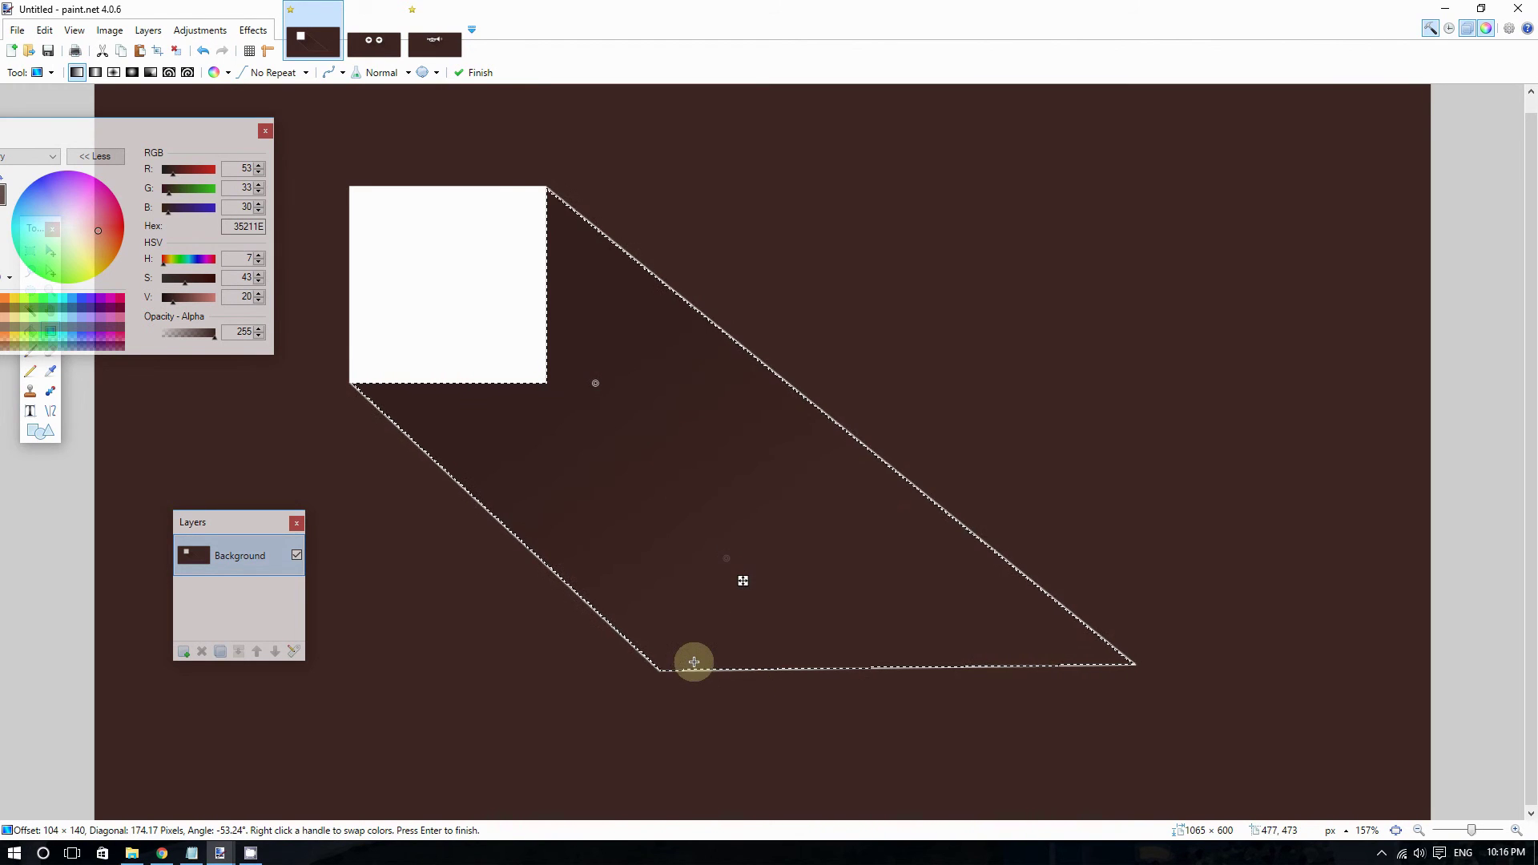
Step: Move the gradient's start closer to the square's right edge and realign its end for a diagonal fade about 209 px long
scroll(694, 659, up, 2)
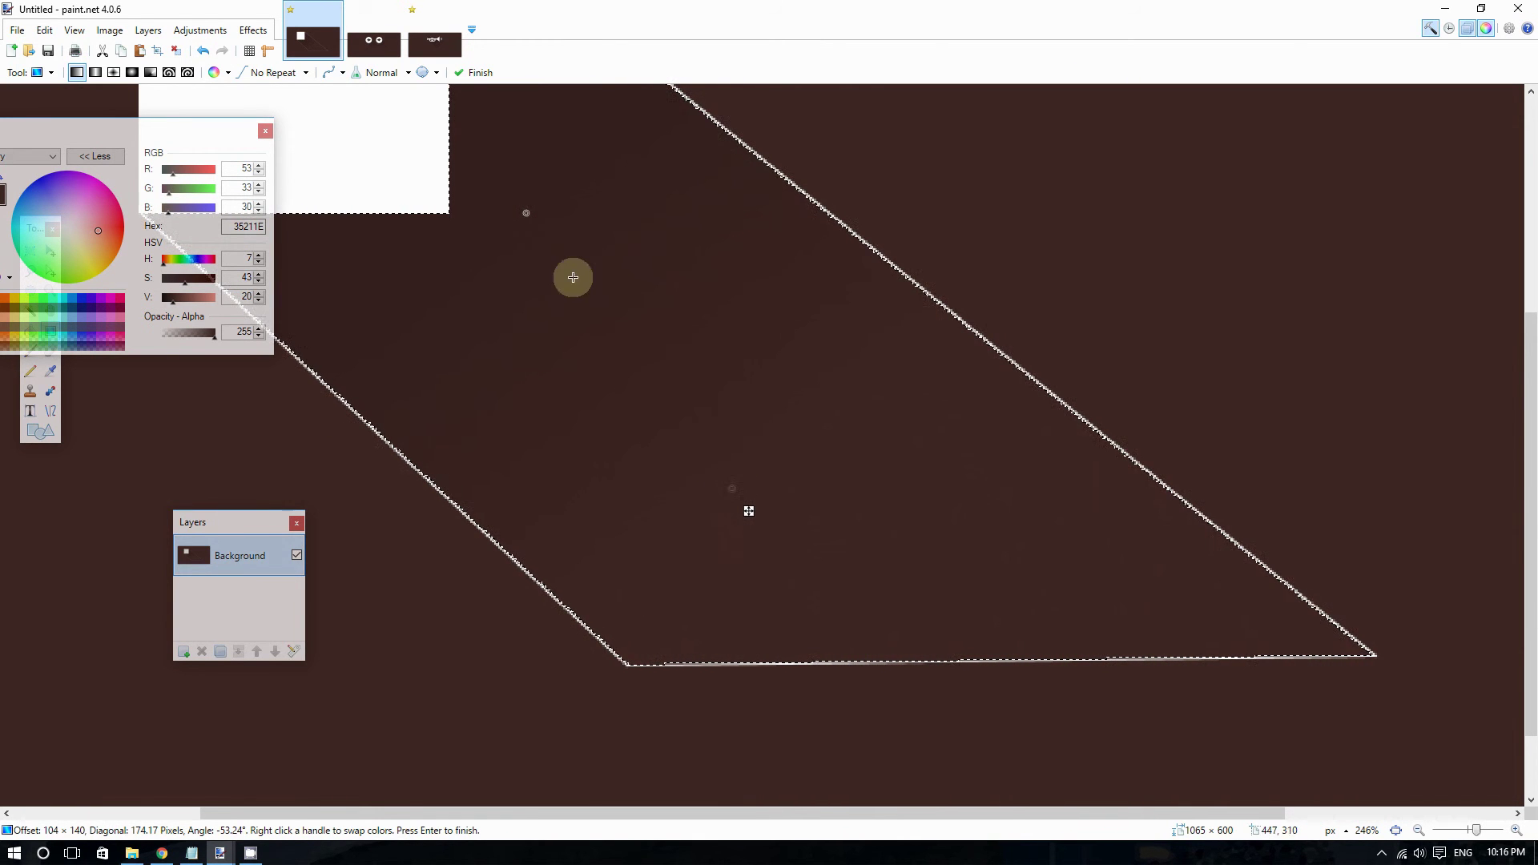
drag(525, 213, 481, 161)
scroll(484, 171, down, 2)
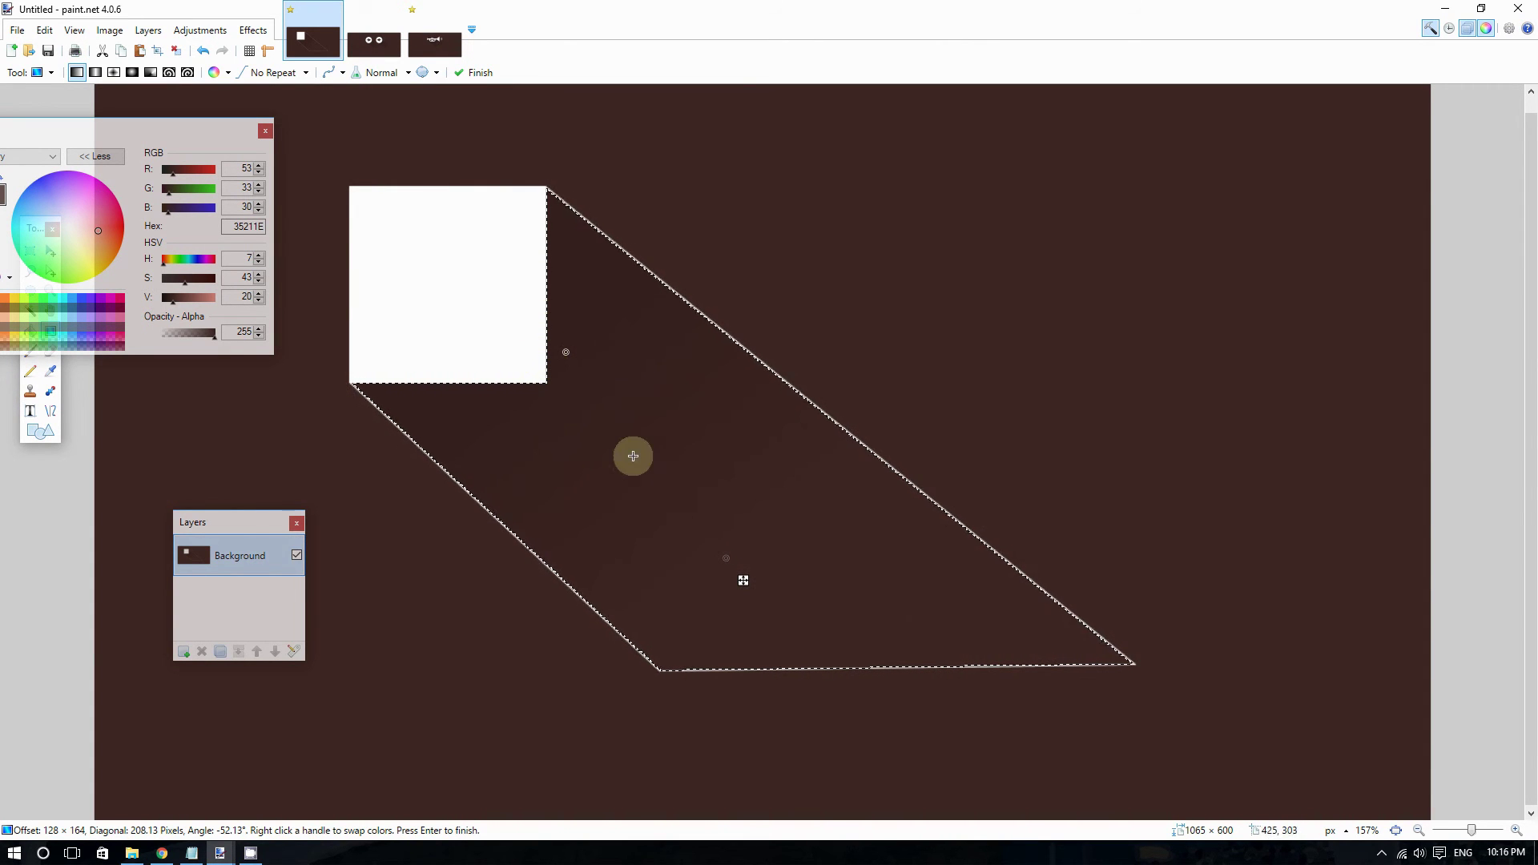
drag(728, 558, 749, 550)
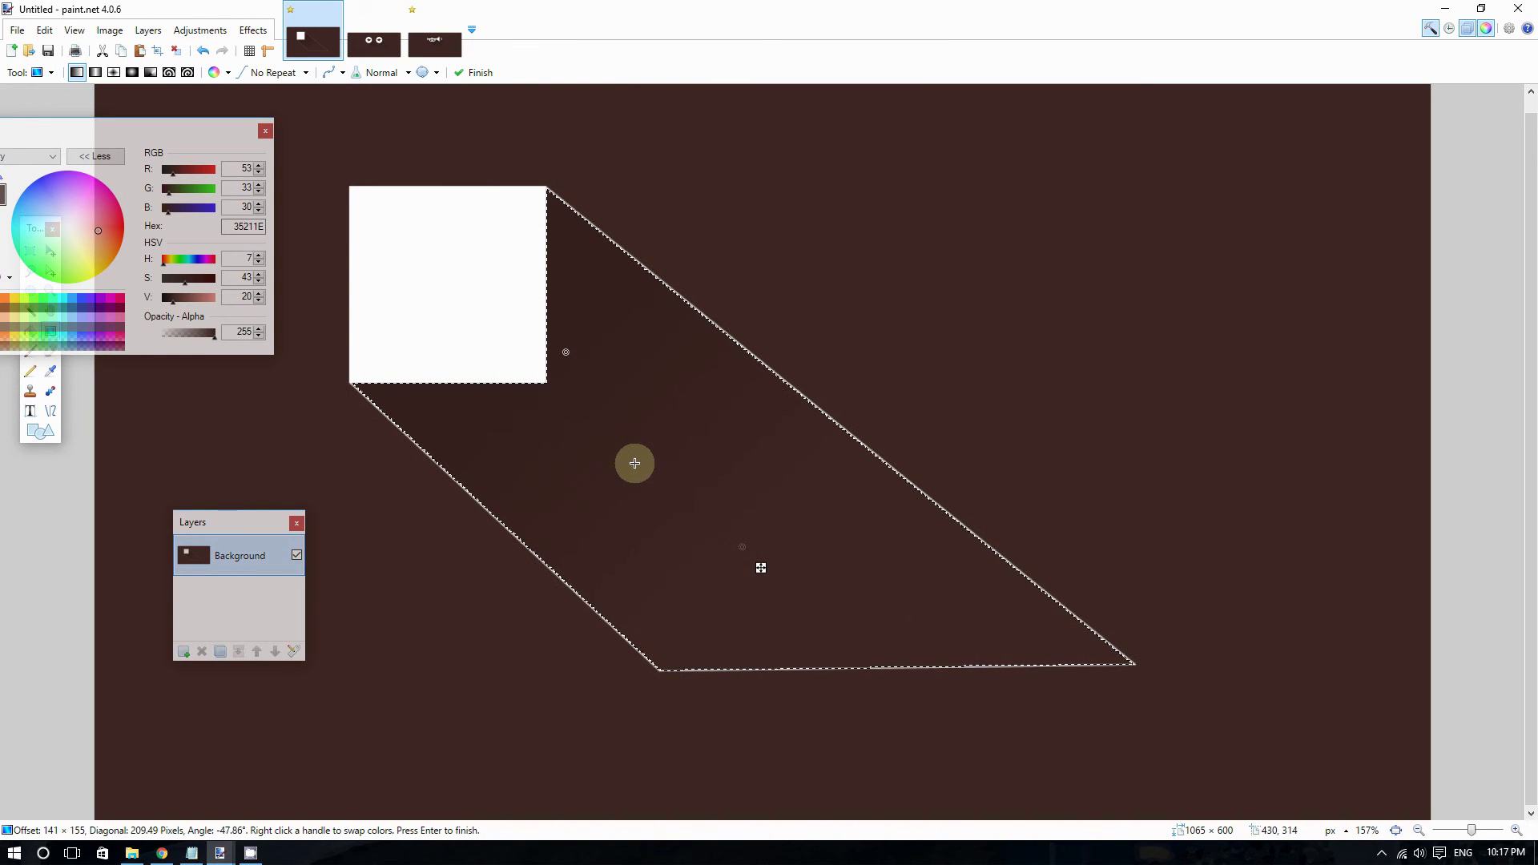
drag(126, 146, 258, 117)
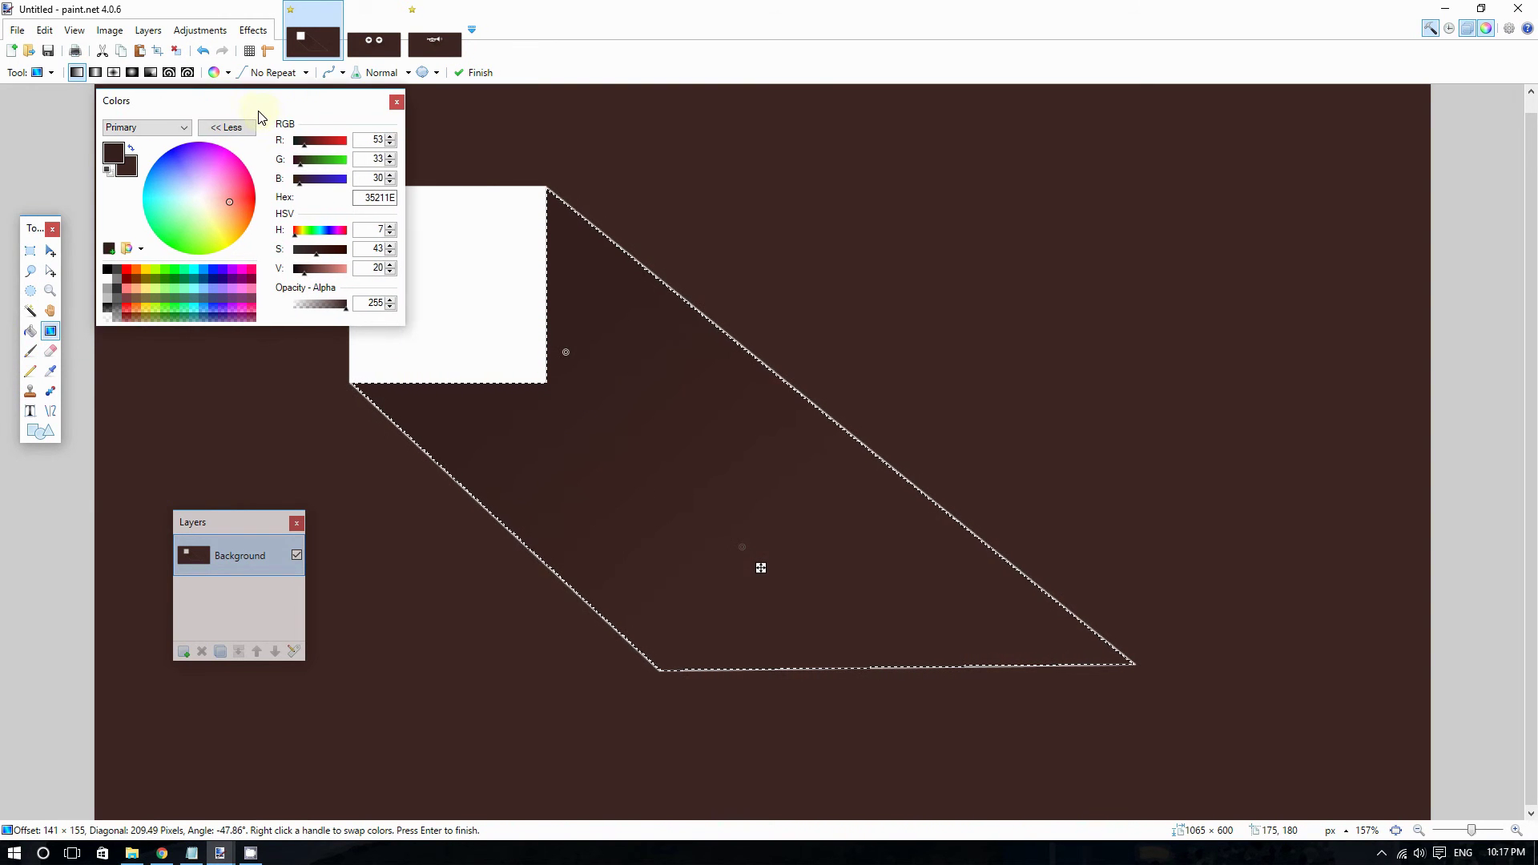
Step: Deselect the shadow area and cover its lower-left diagonal outline with a 4 px wide line in 3E2723, about 332 px long
key(ctrl+d)
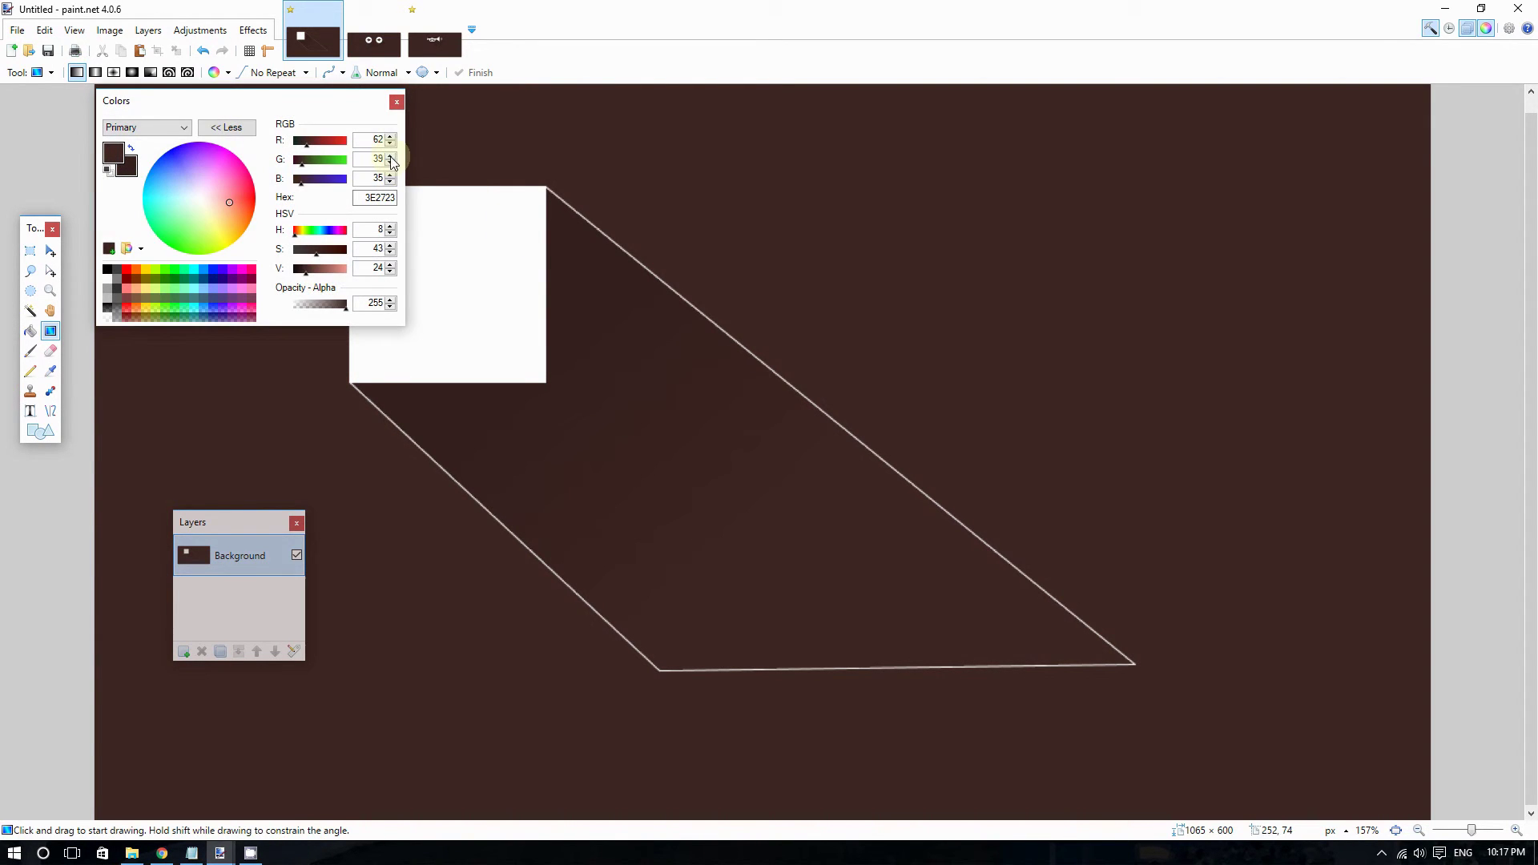
click(15, 75)
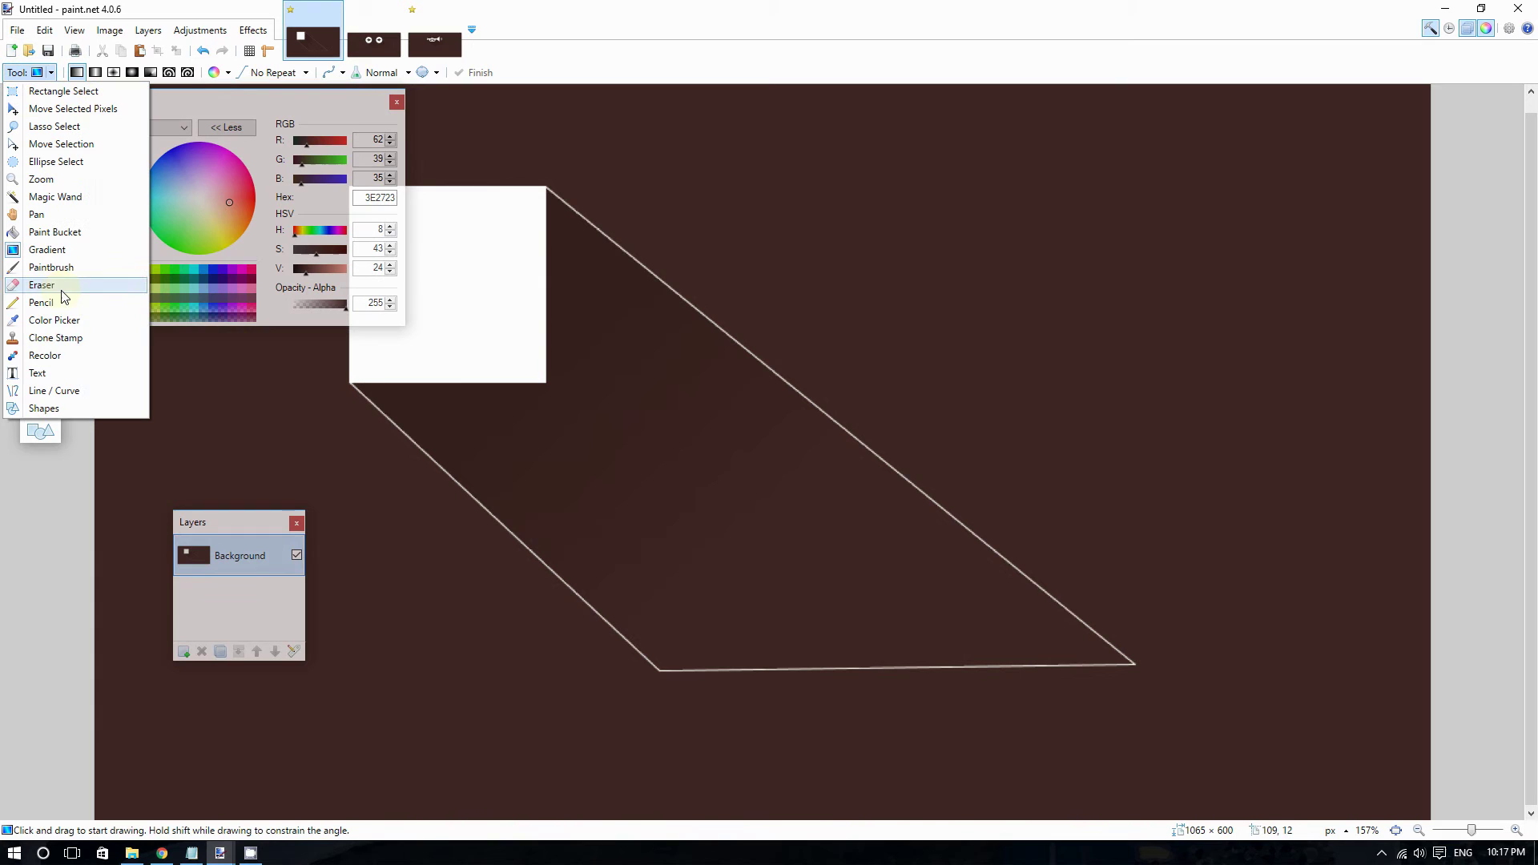
click(47, 392)
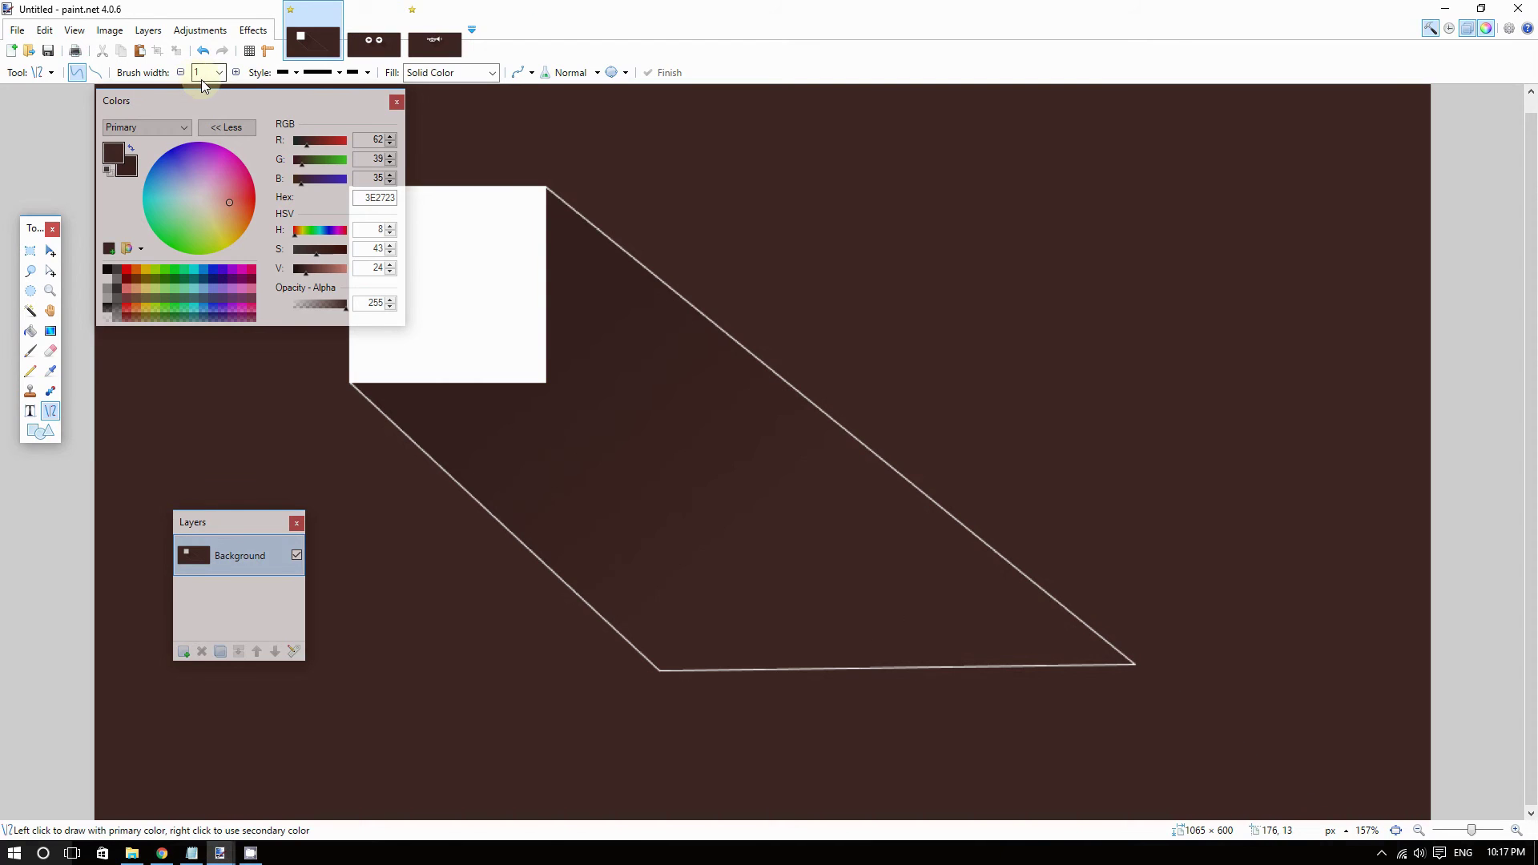
click(237, 73)
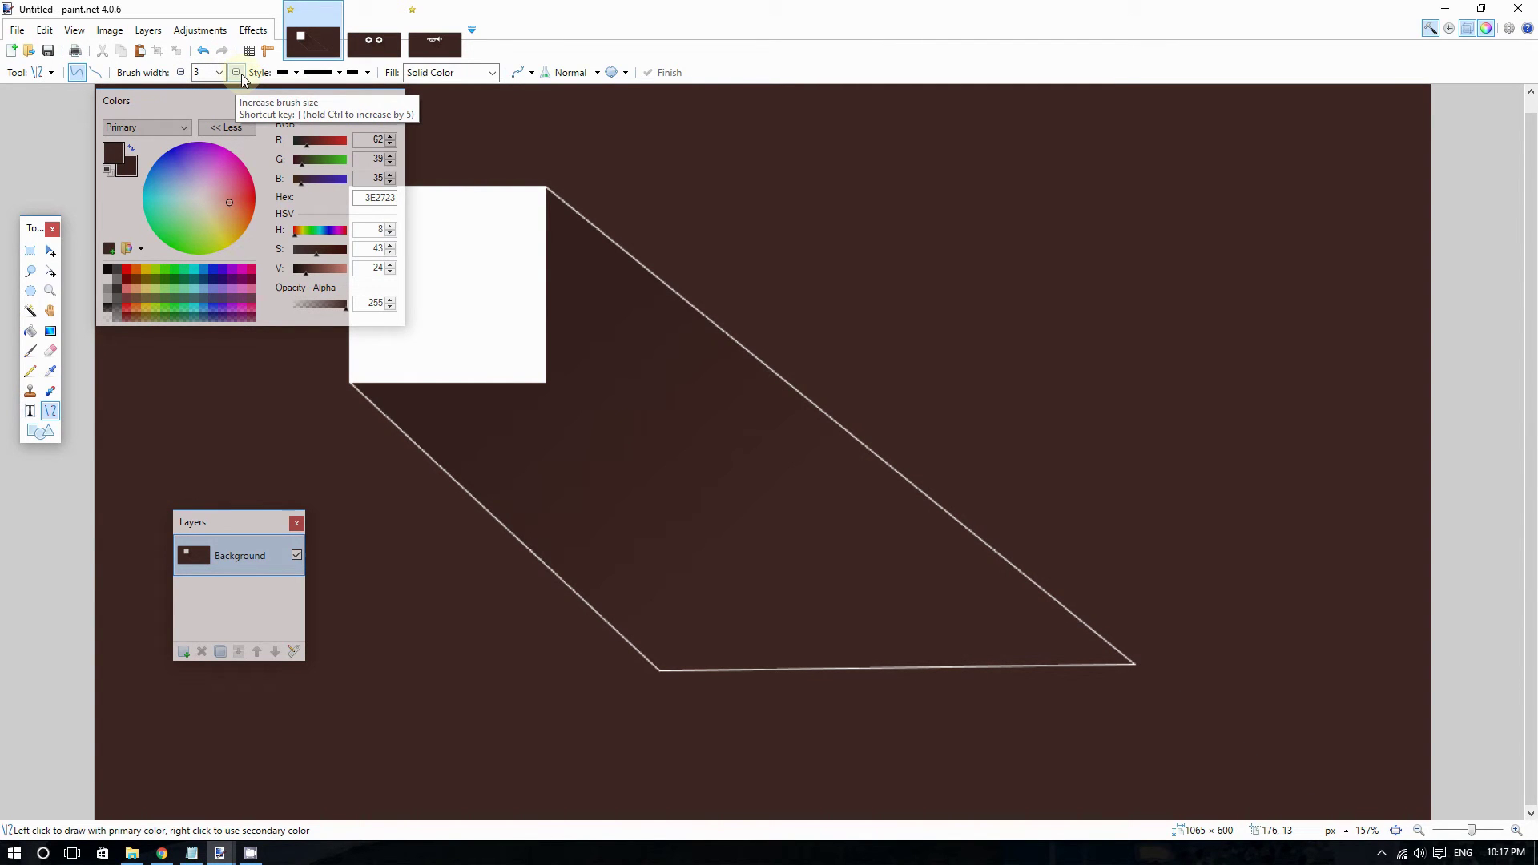
click(238, 73)
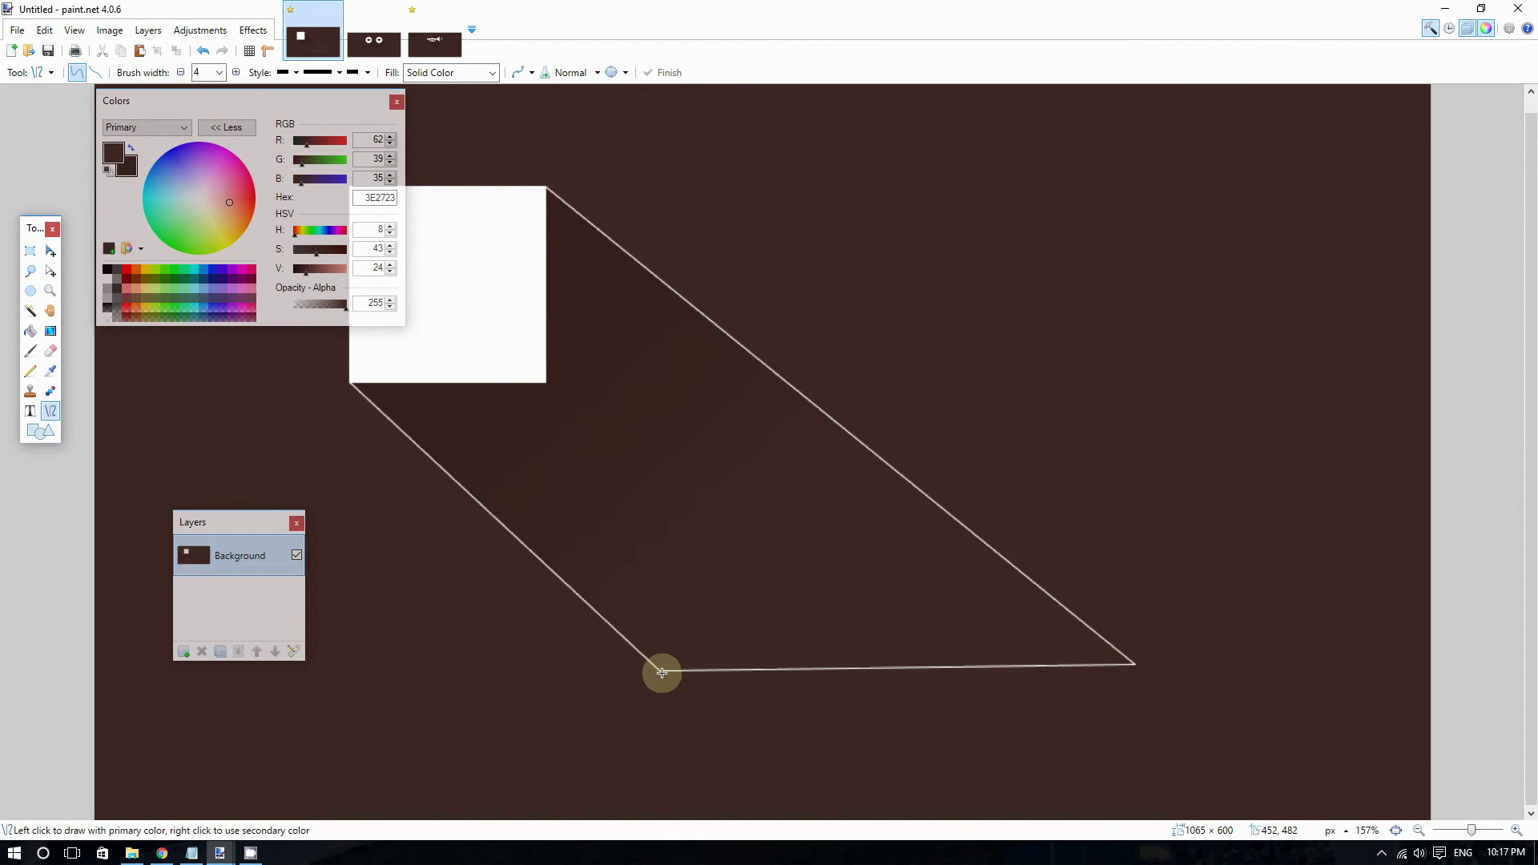
scroll(660, 666, up, 1)
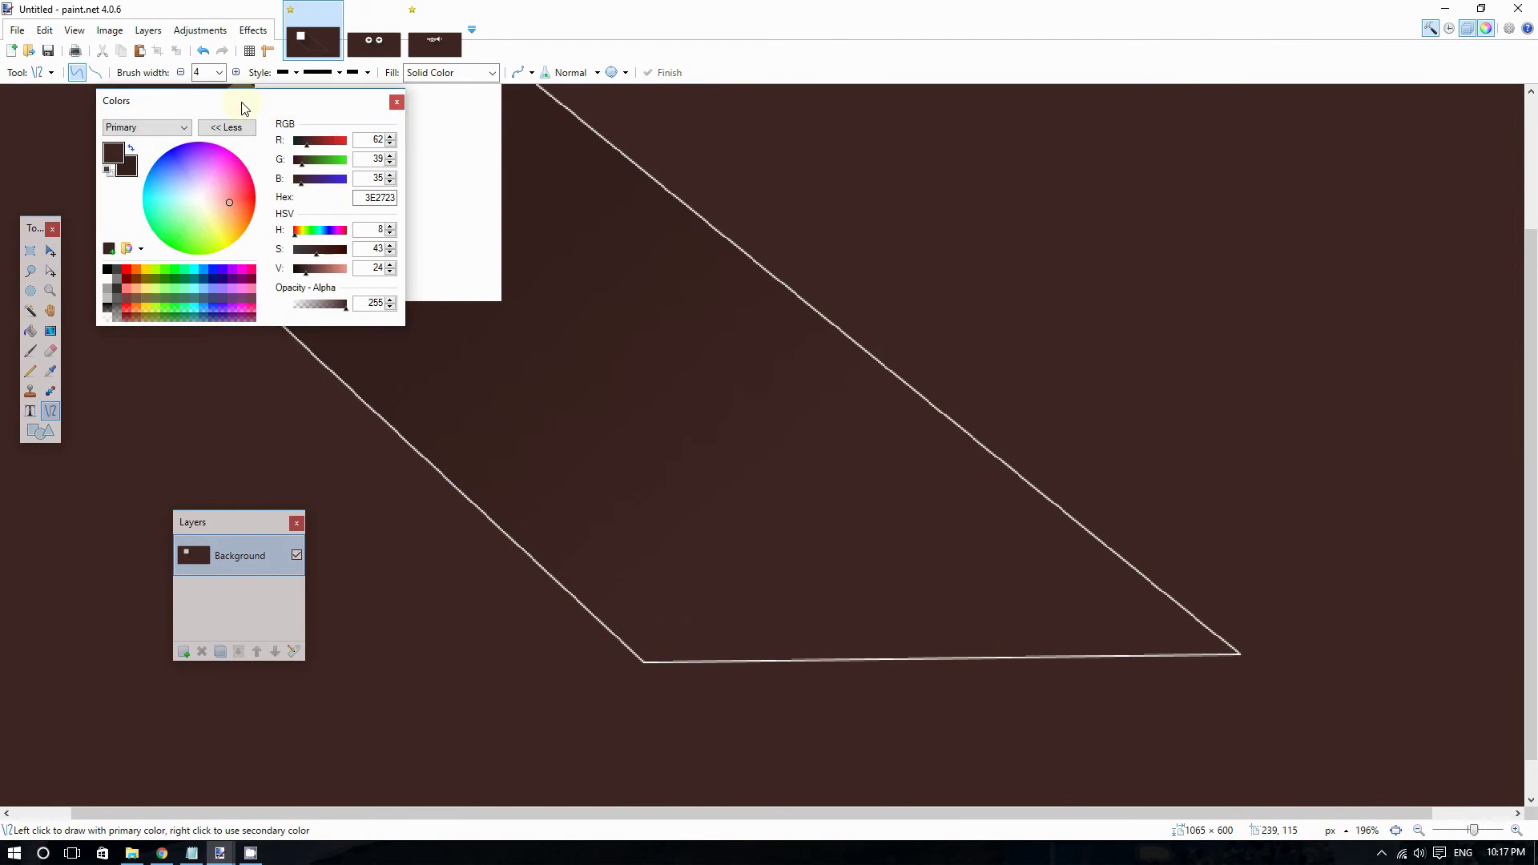
drag(241, 103, 48, 231)
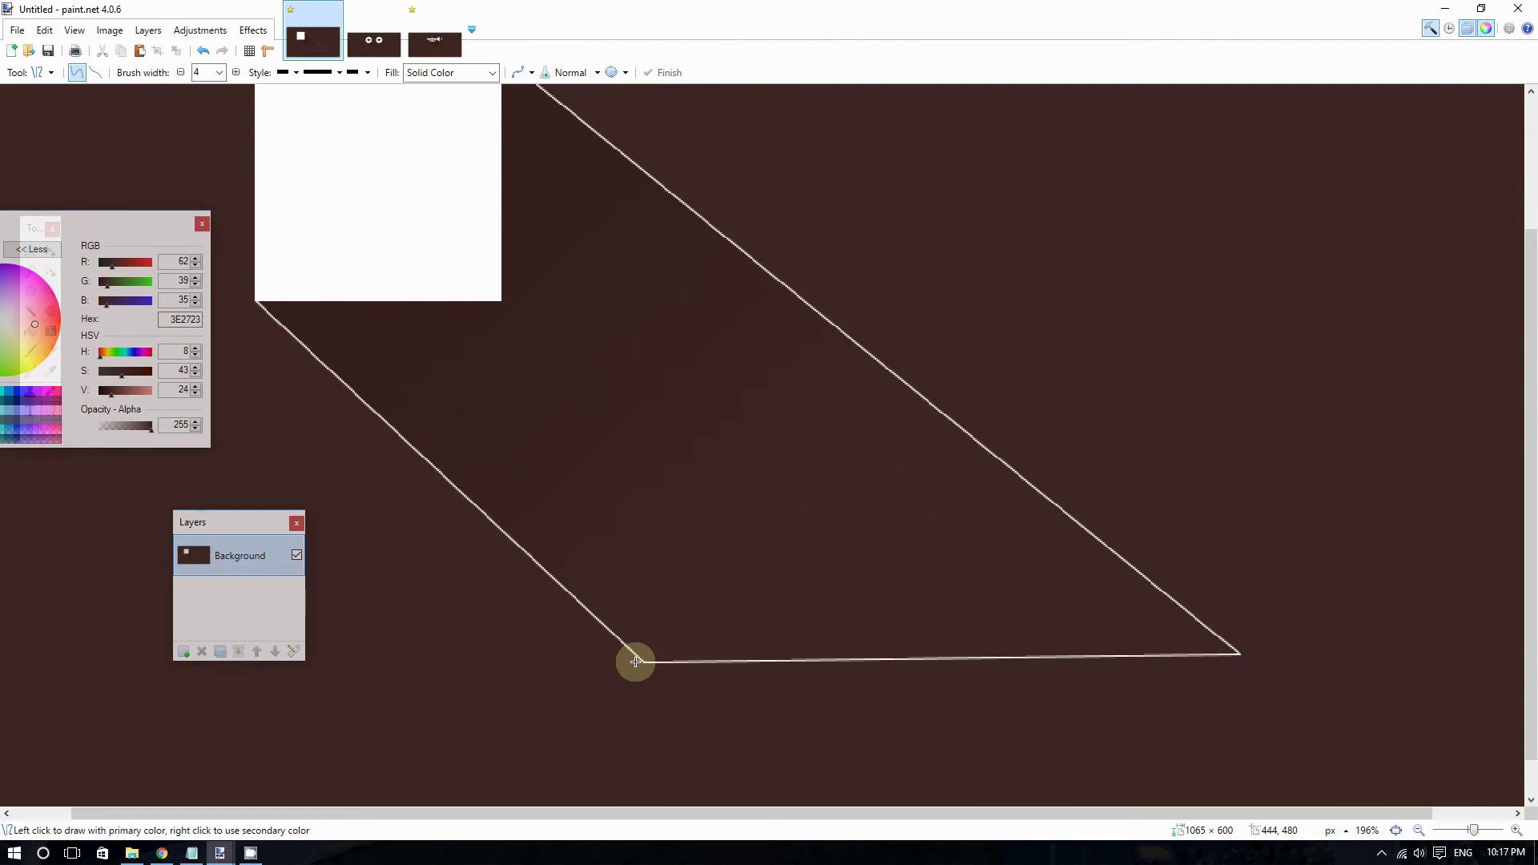
mouse_move(644, 664)
mouse_down()
mouse_move(570, 601)
mouse_move(611, 618)
mouse_move(636, 658)
mouse_up()
drag(645, 661, 258, 310)
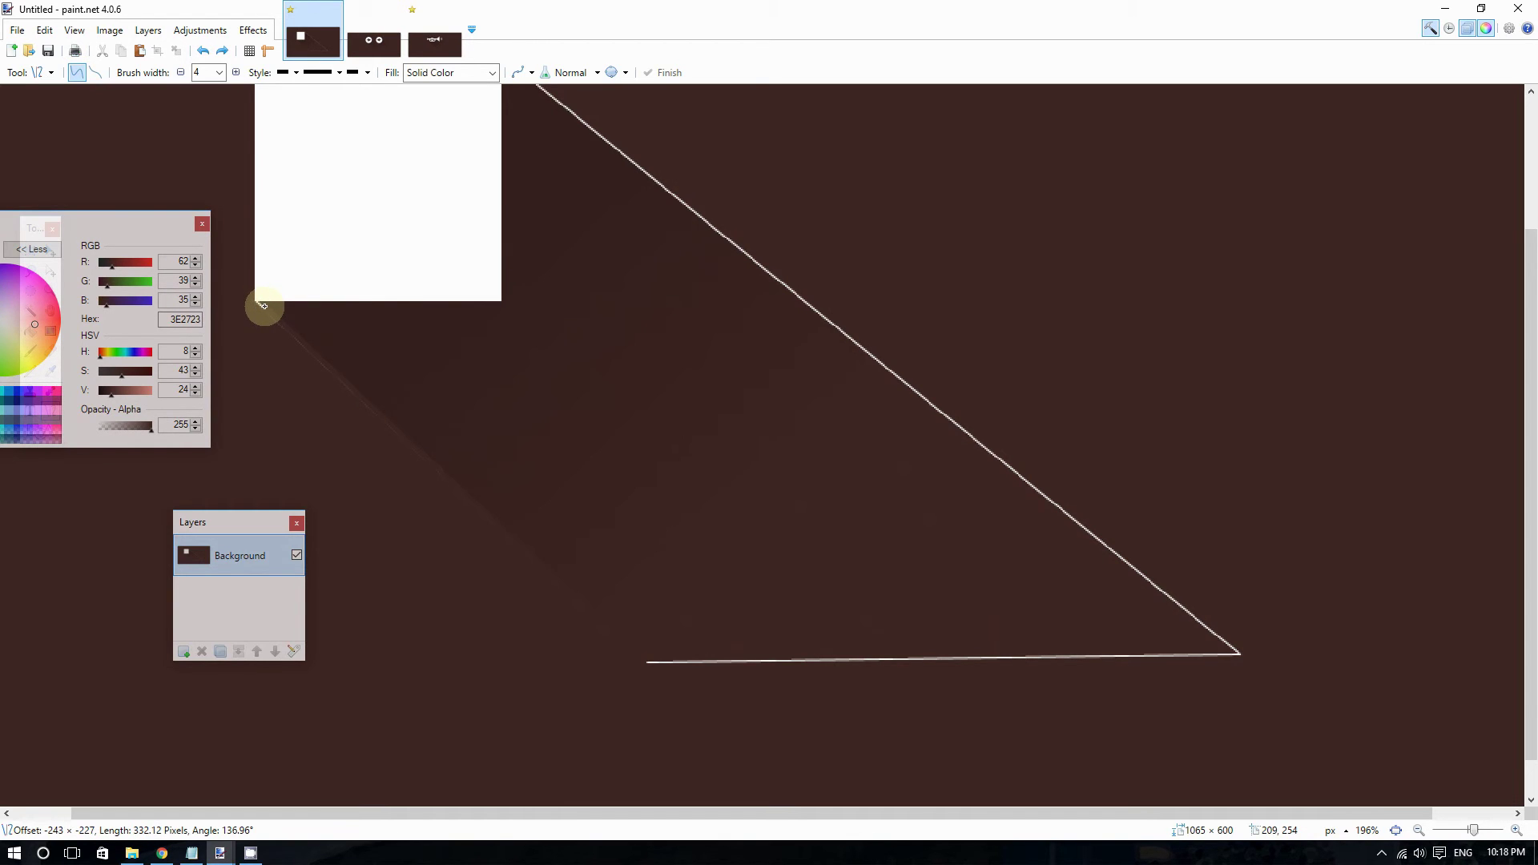
key(Return)
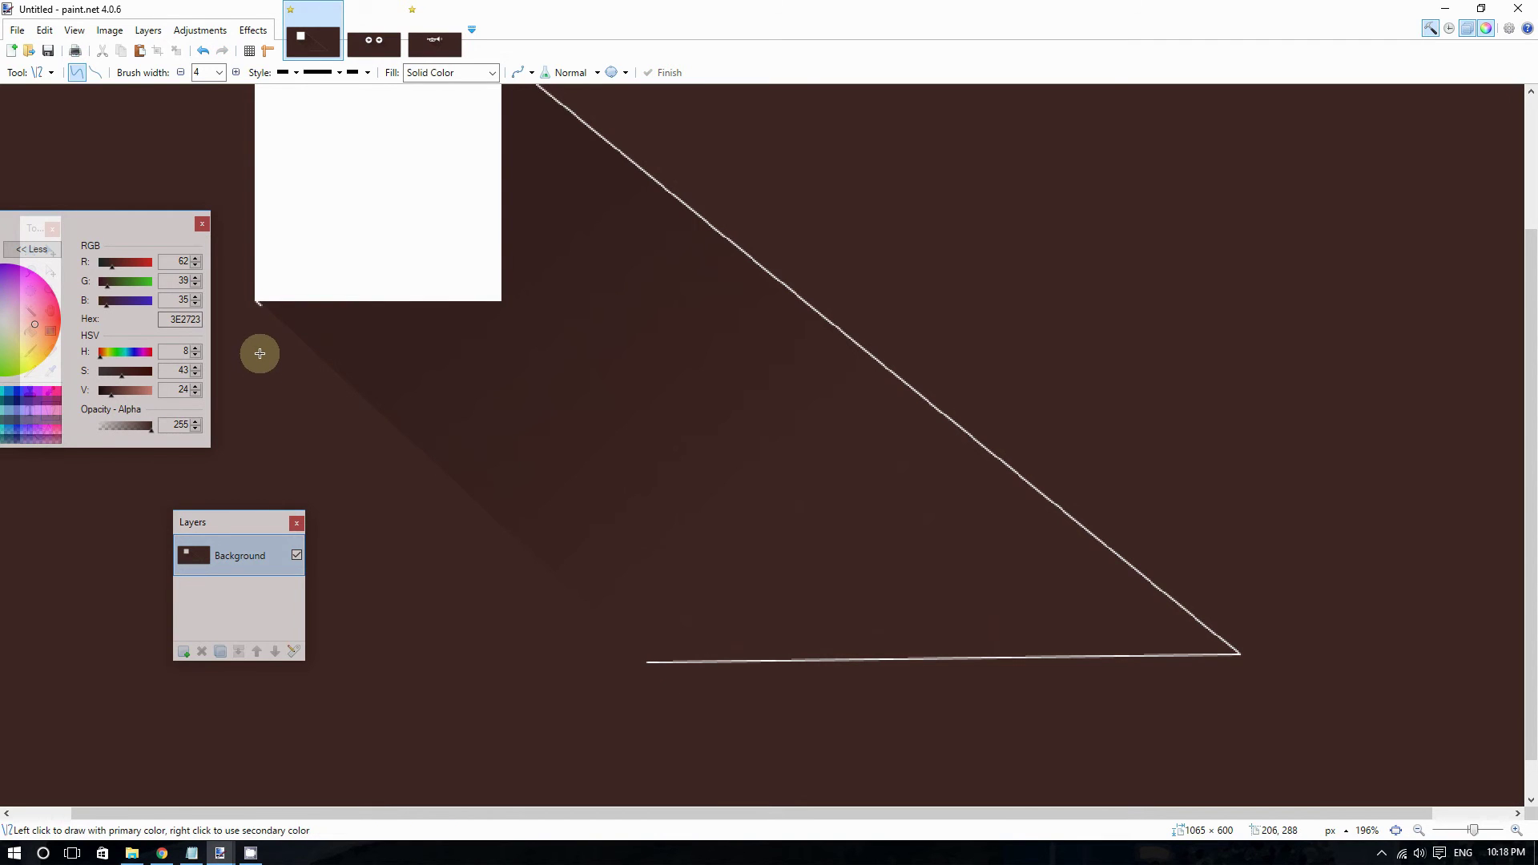
Step: Cover the white outline along the shadow's bottom edge with 4 px wide background-colored lines, including a short touch-up below the edge
ctrl+scroll(240, 306, up, 2)
ctrl+scroll(264, 312, up, 2)
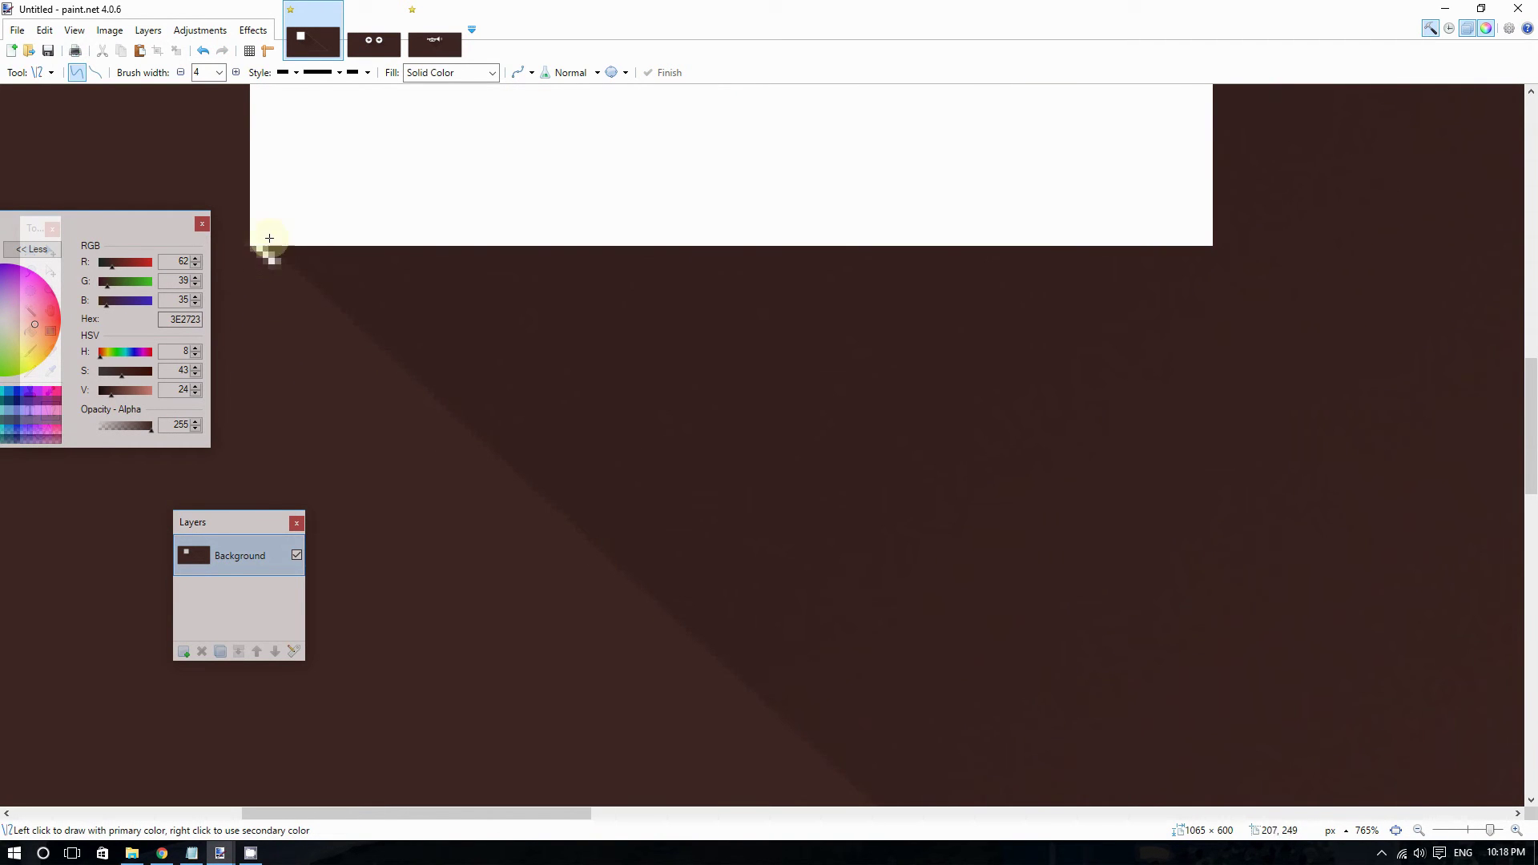
ctrl+scroll(268, 257, down, 4)
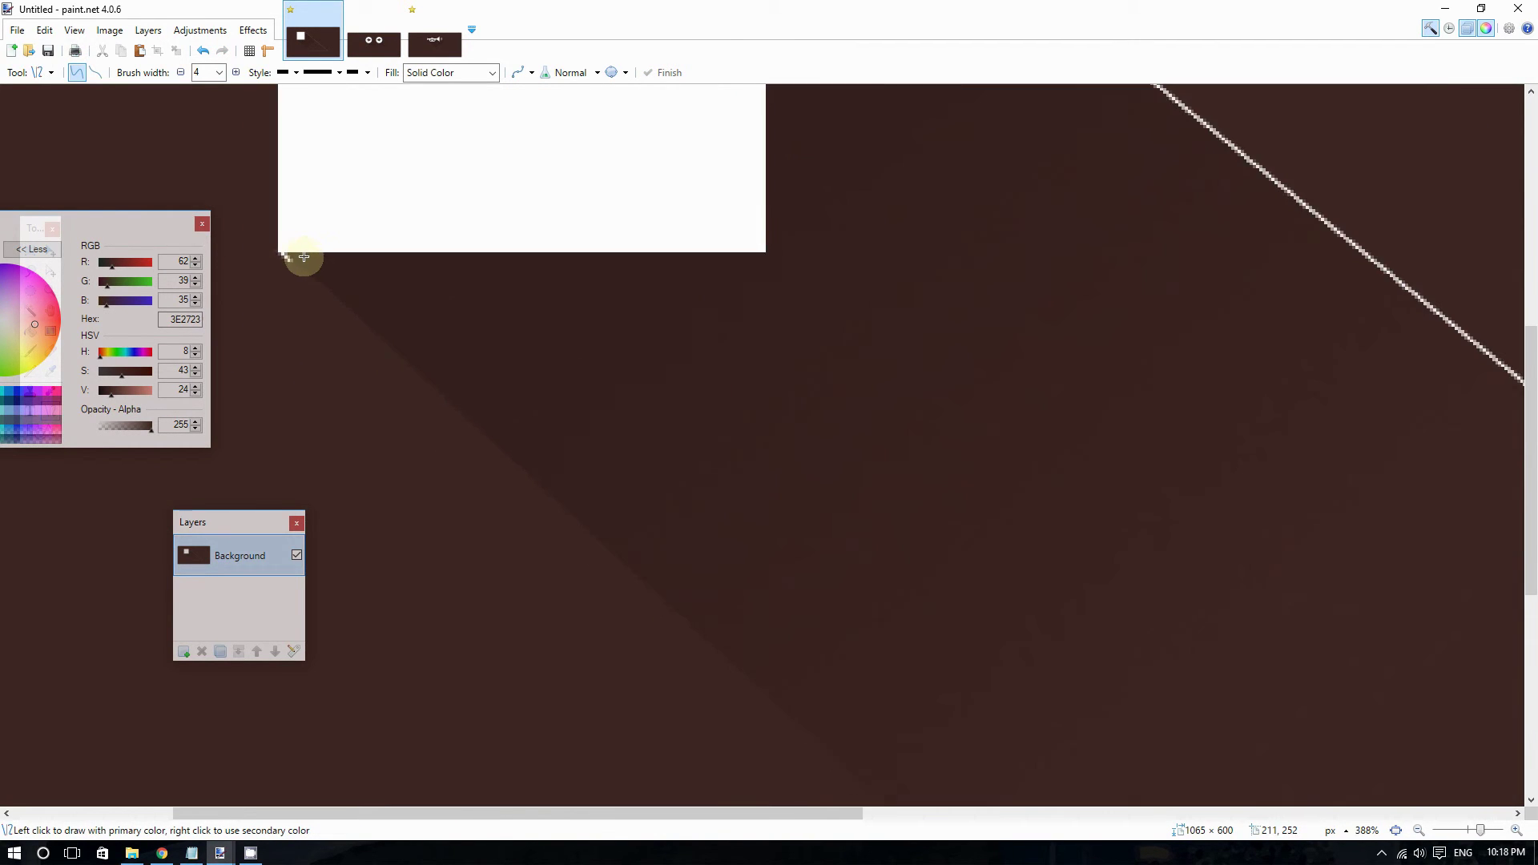
ctrl+scroll(753, 679, up, 1)
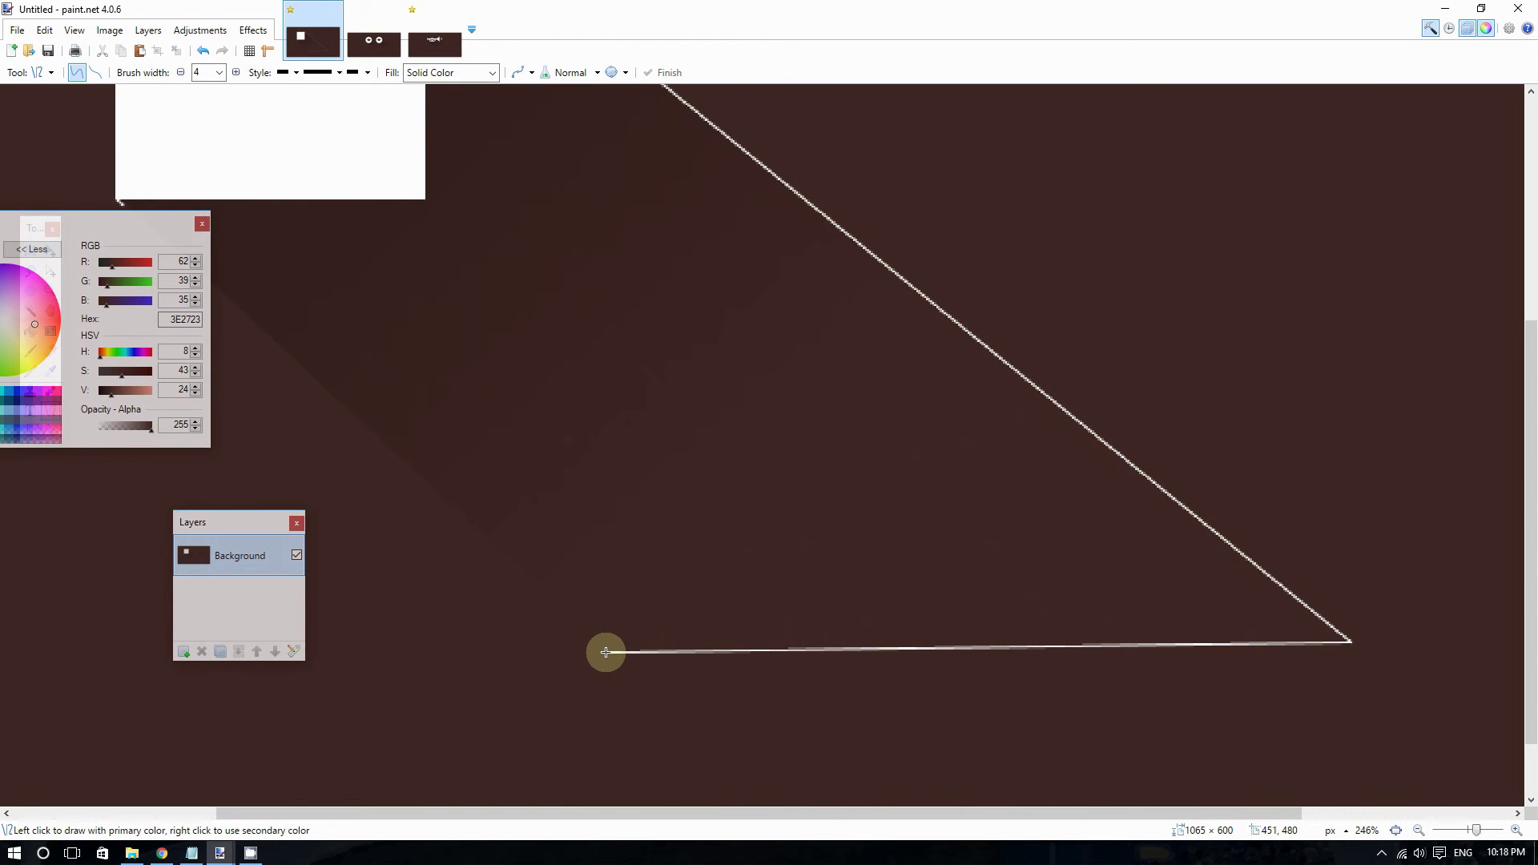
drag(602, 654, 1355, 641)
key(Return)
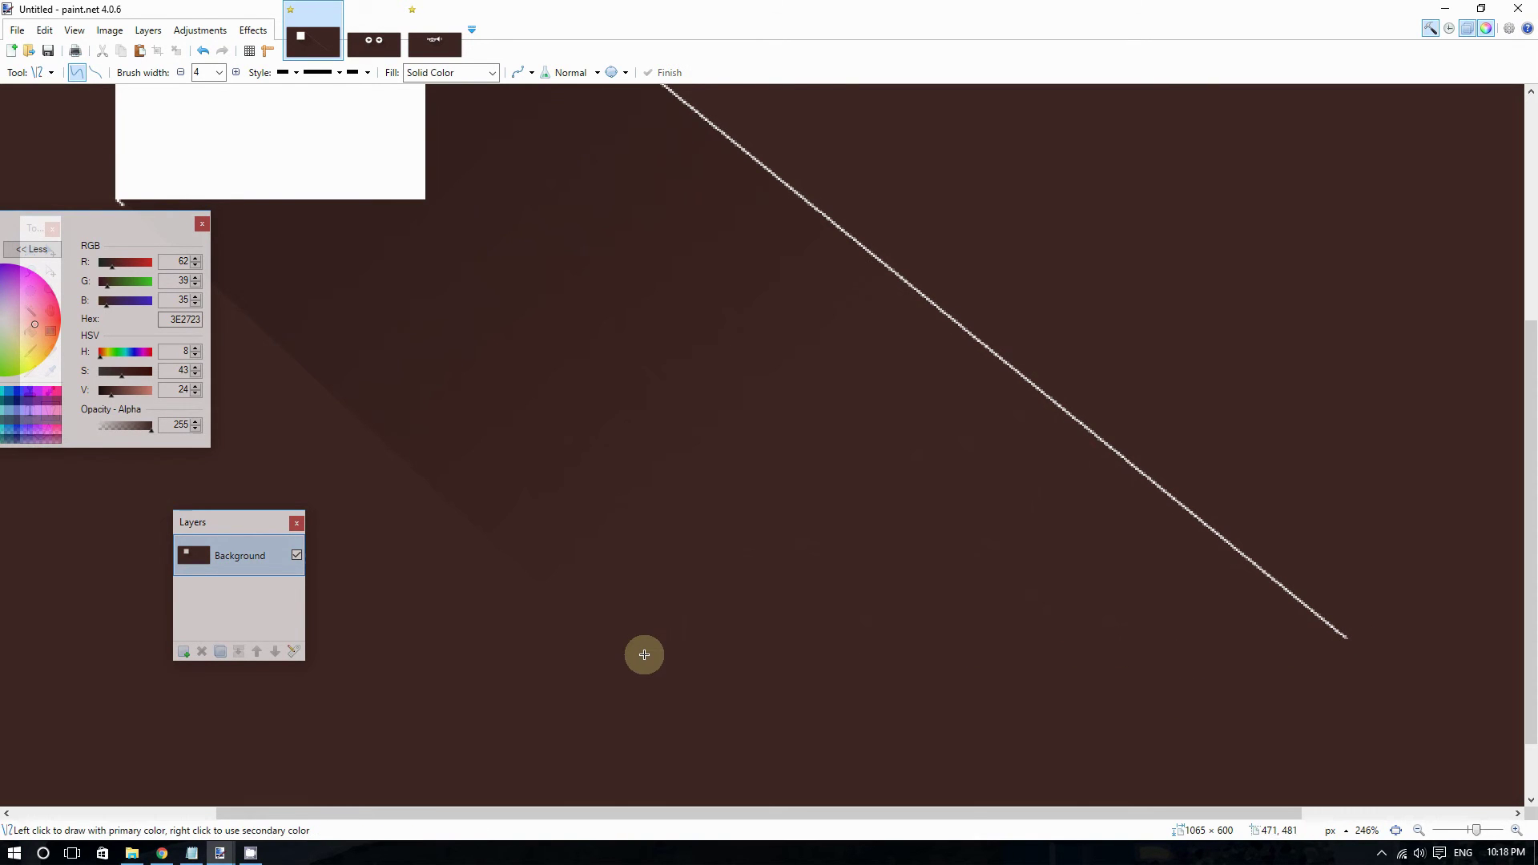
drag(641, 653, 790, 665)
key(Return)
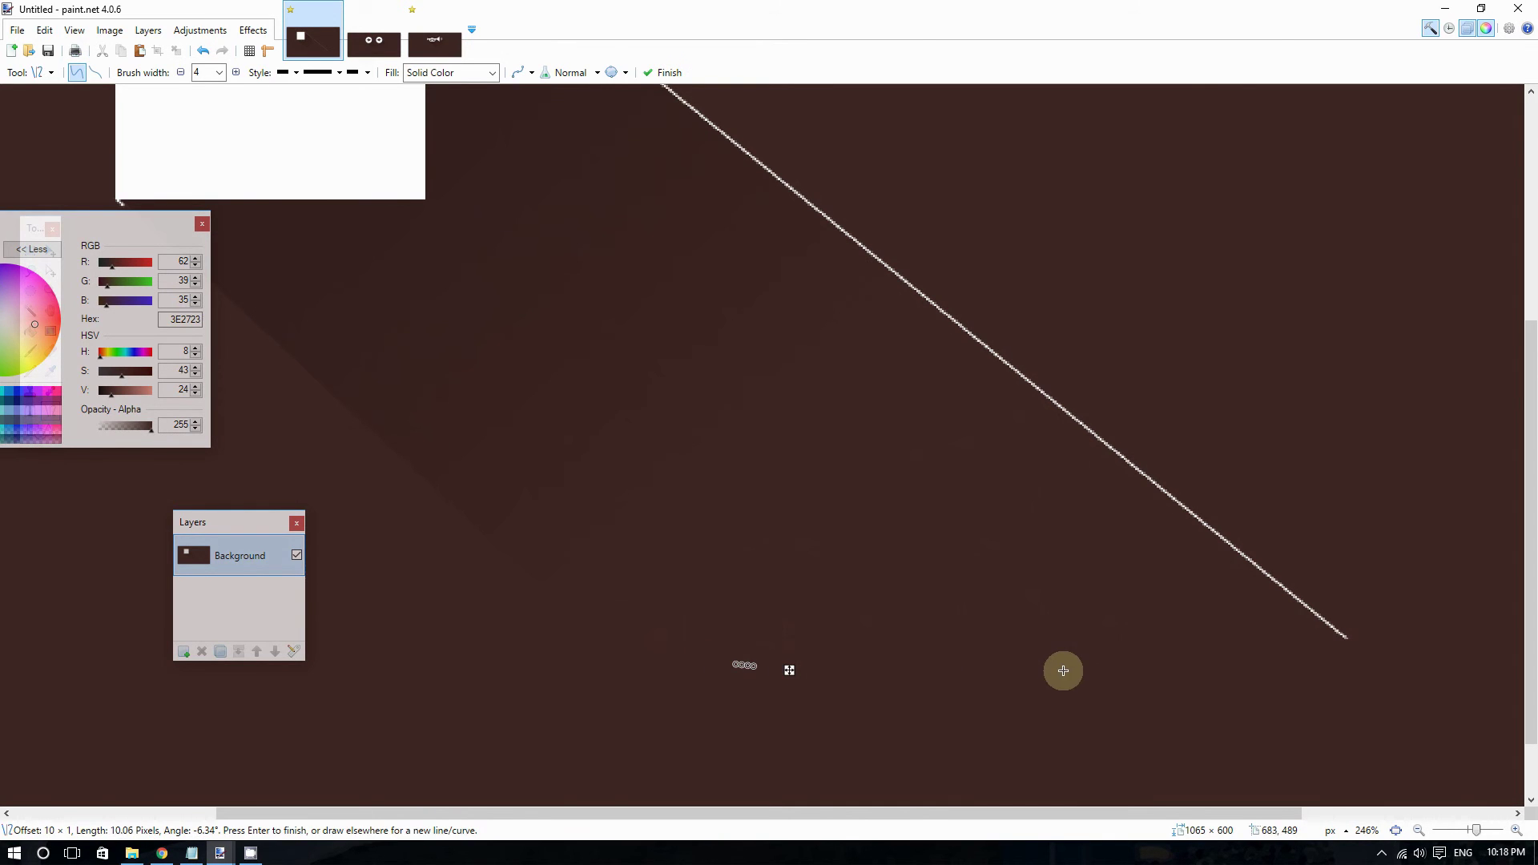
key(Return)
scroll(1035, 685, down, 4)
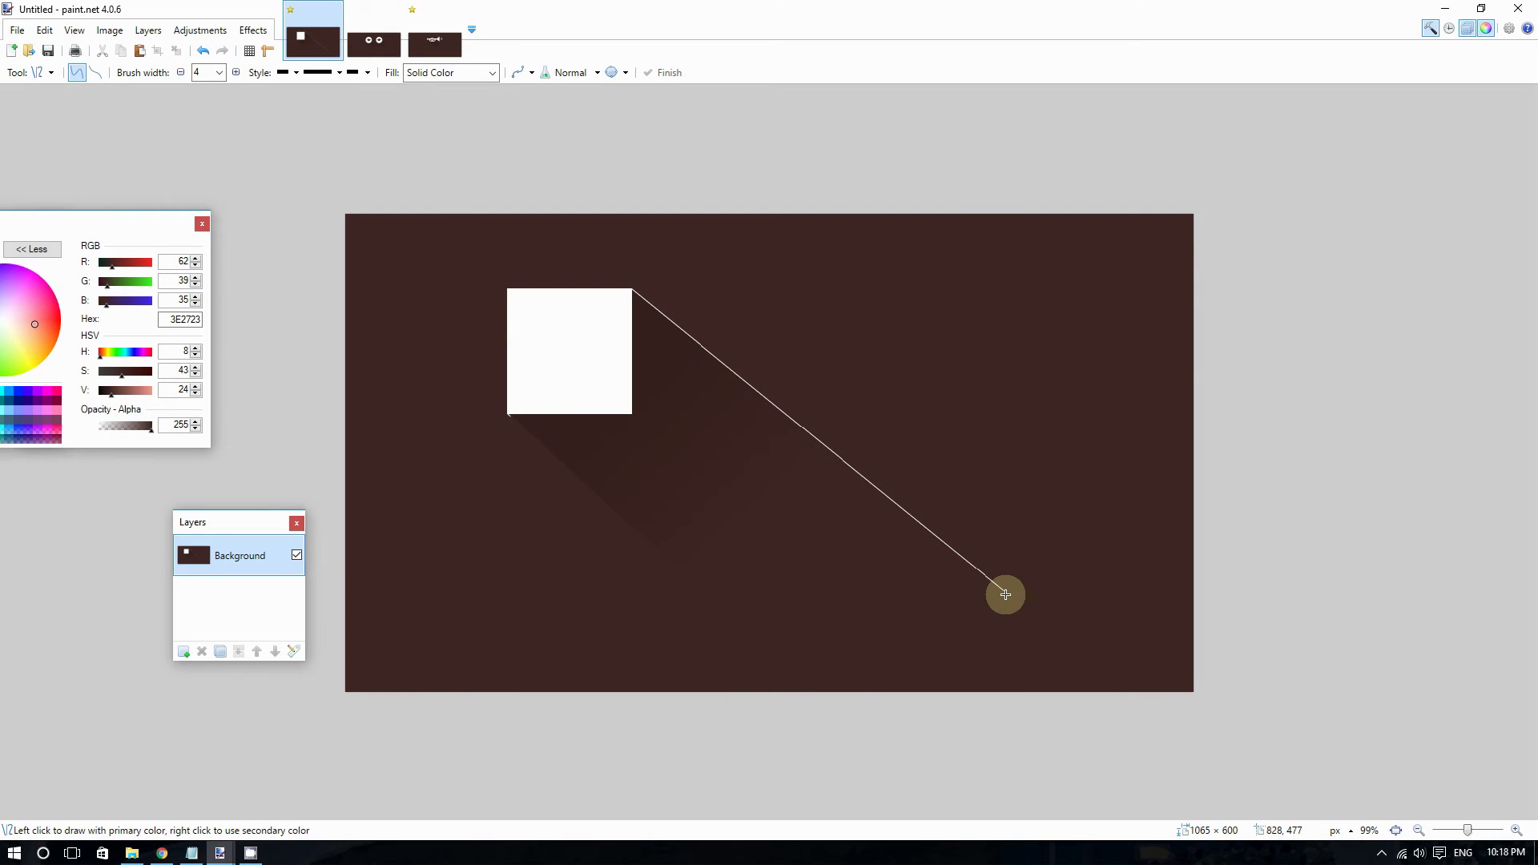
drag(1009, 593, 900, 503)
key(ctrl+z)
drag(1003, 591, 890, 493)
key(ctrl+z)
Step: Cover the shadow's upper-right diagonal outline with a background-colored line about 600 px long, ending at the square's upper-right corner
scroll(1002, 593, up, 1)
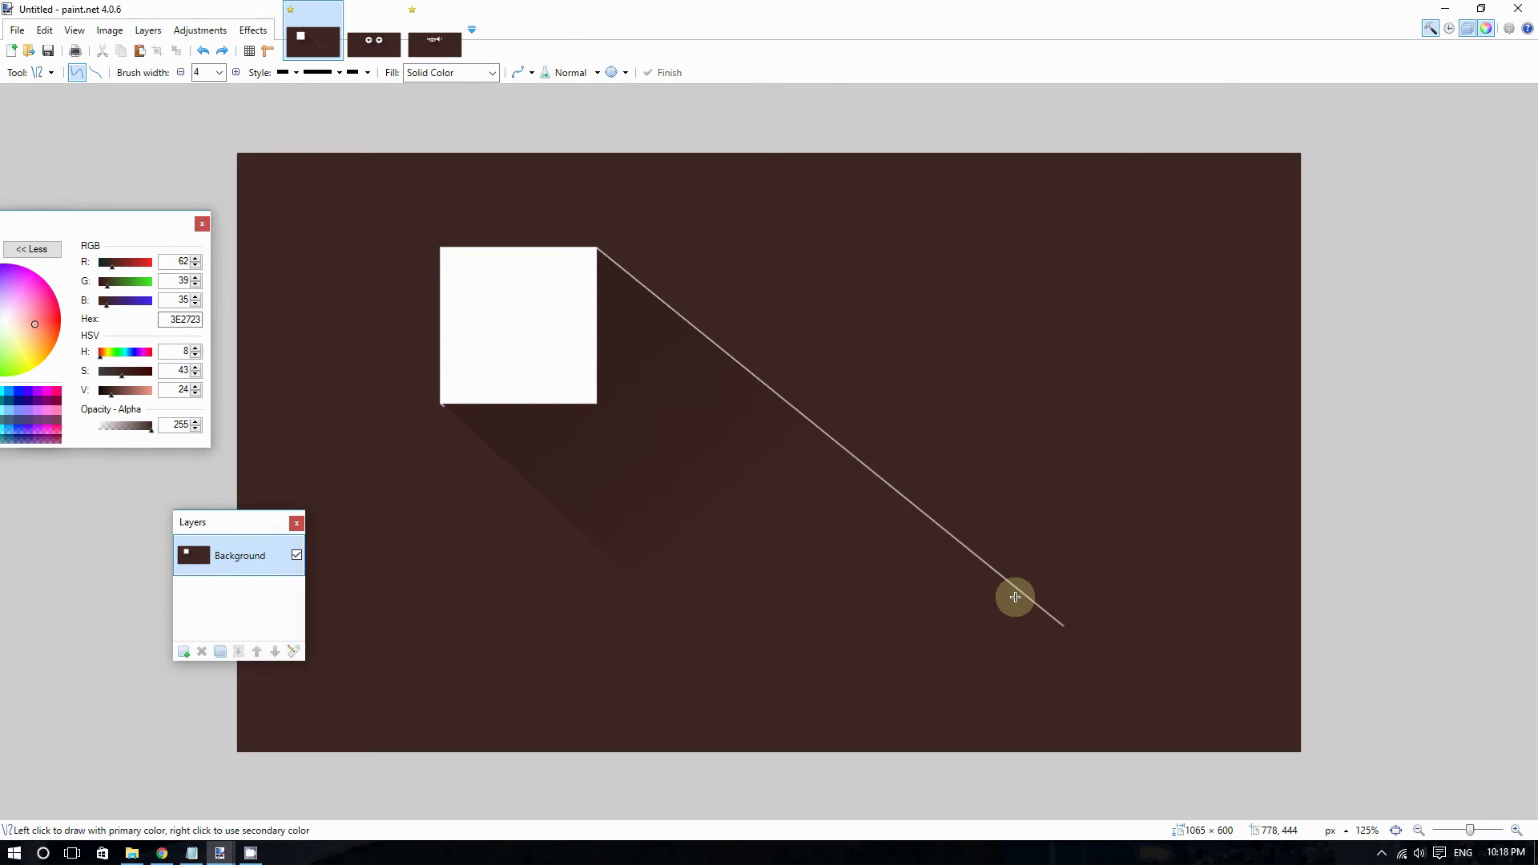
scroll(1146, 645, up, 1)
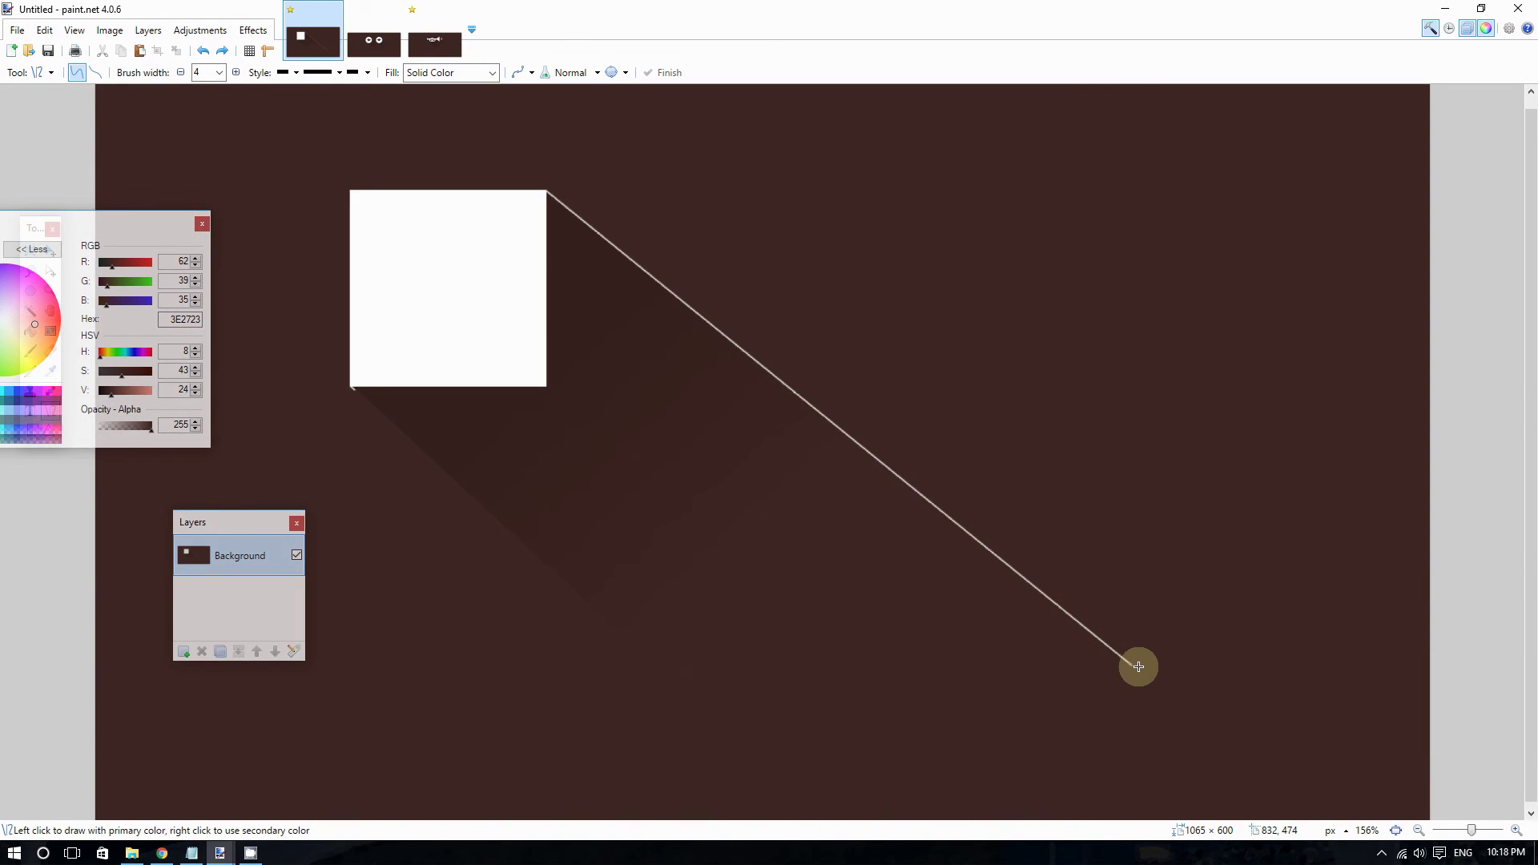
drag(1131, 666, 559, 199)
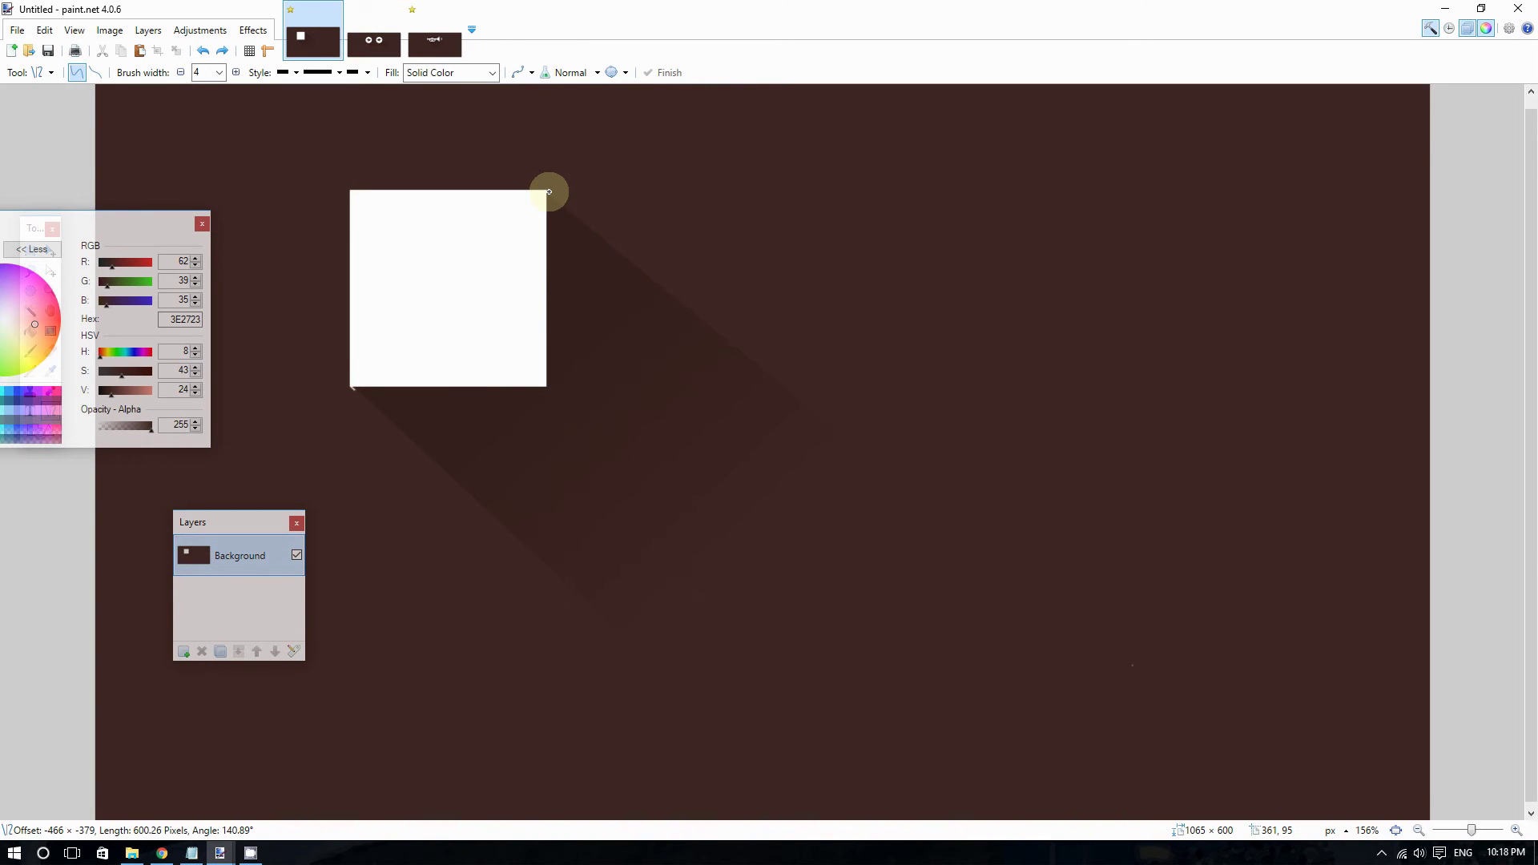
drag(549, 191, 549, 192)
key(Return)
scroll(628, 258, down, 3)
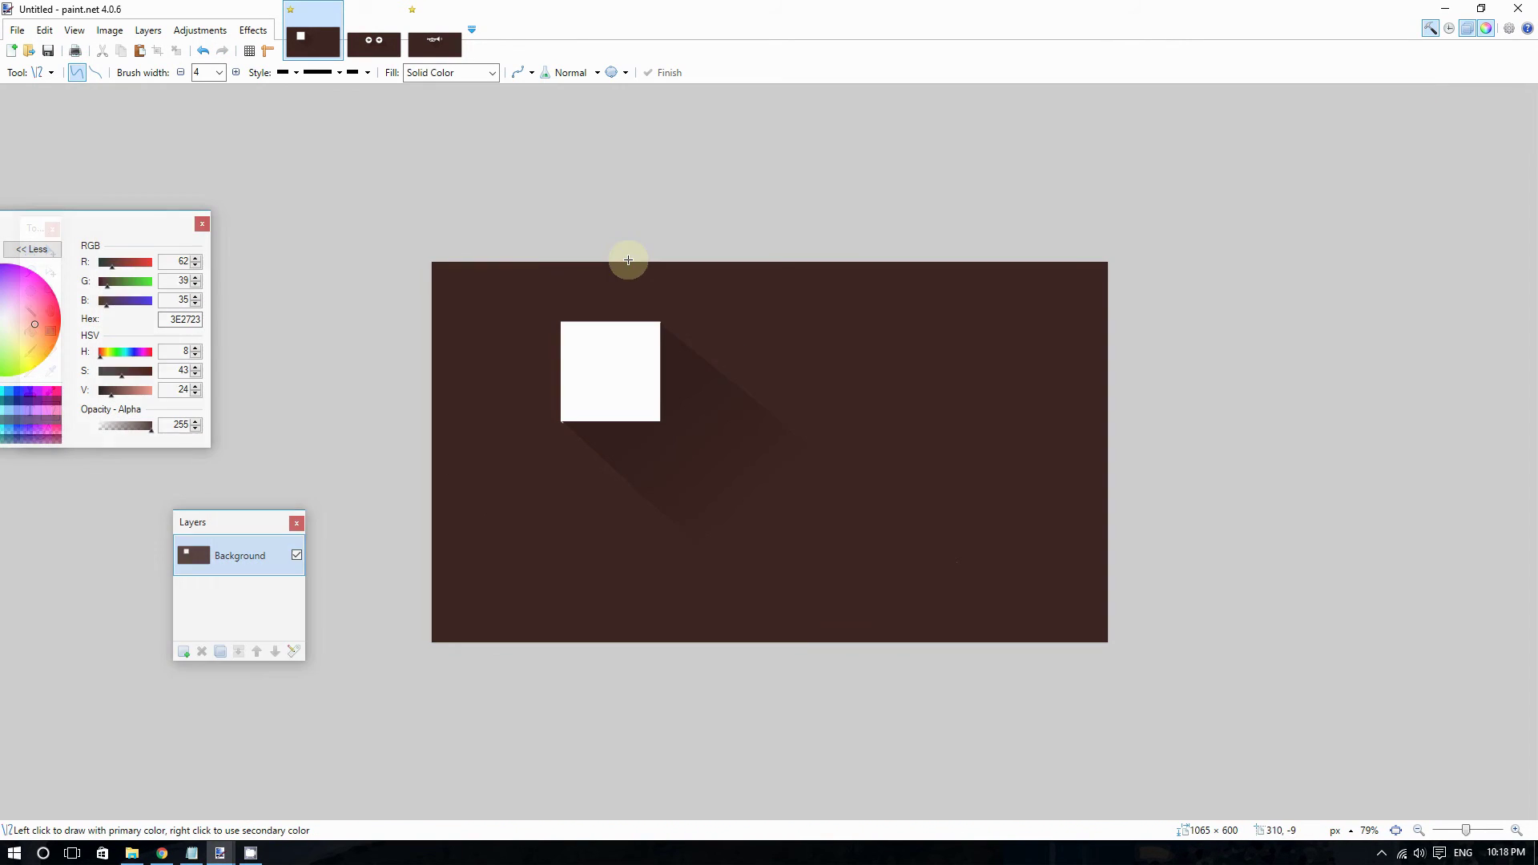
scroll(931, 497, up, 4)
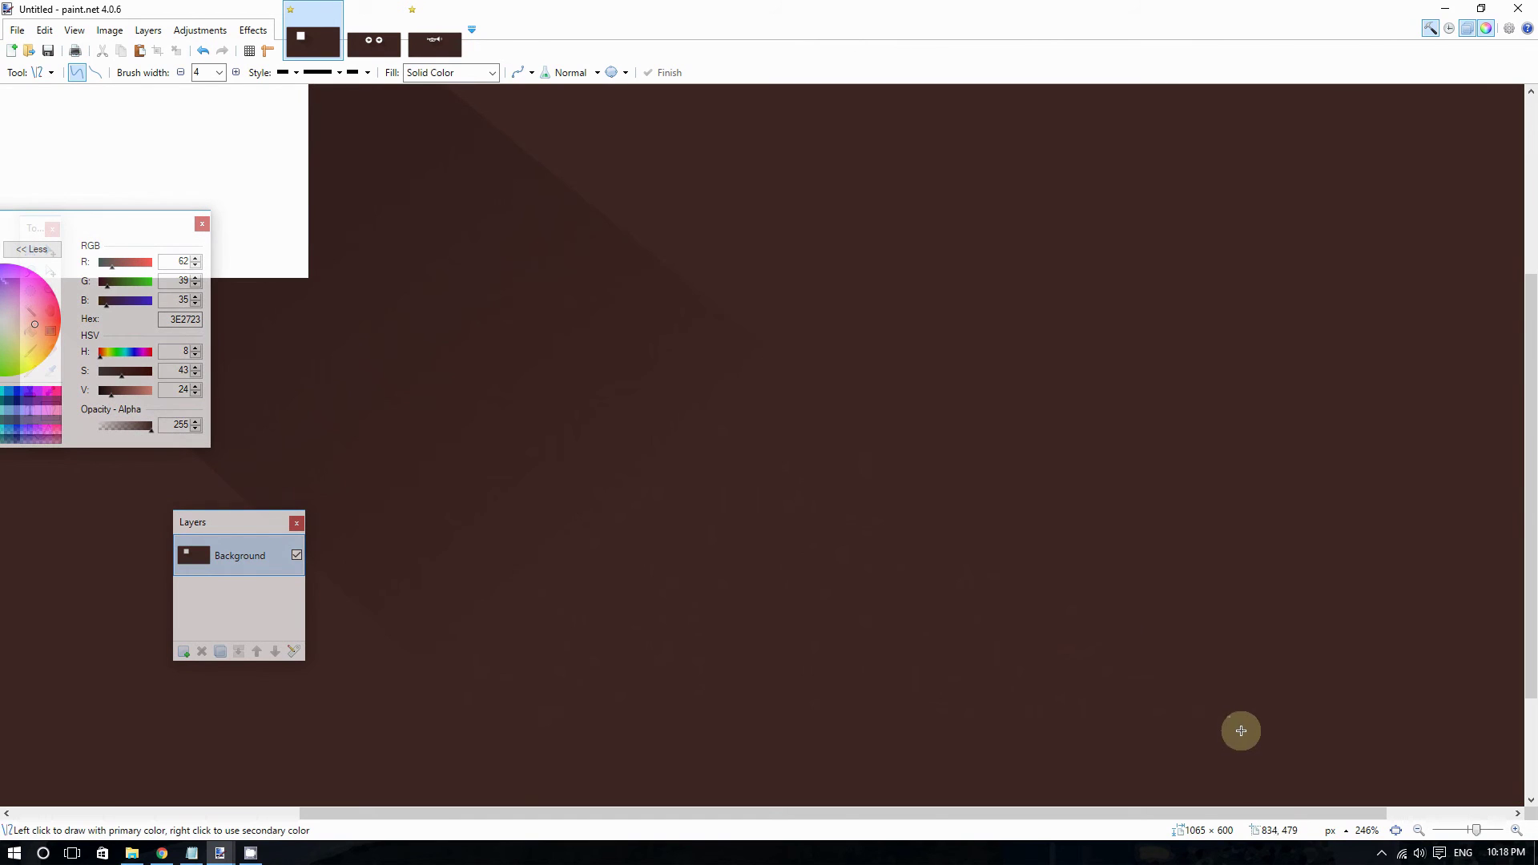
scroll(1243, 666, down, 5)
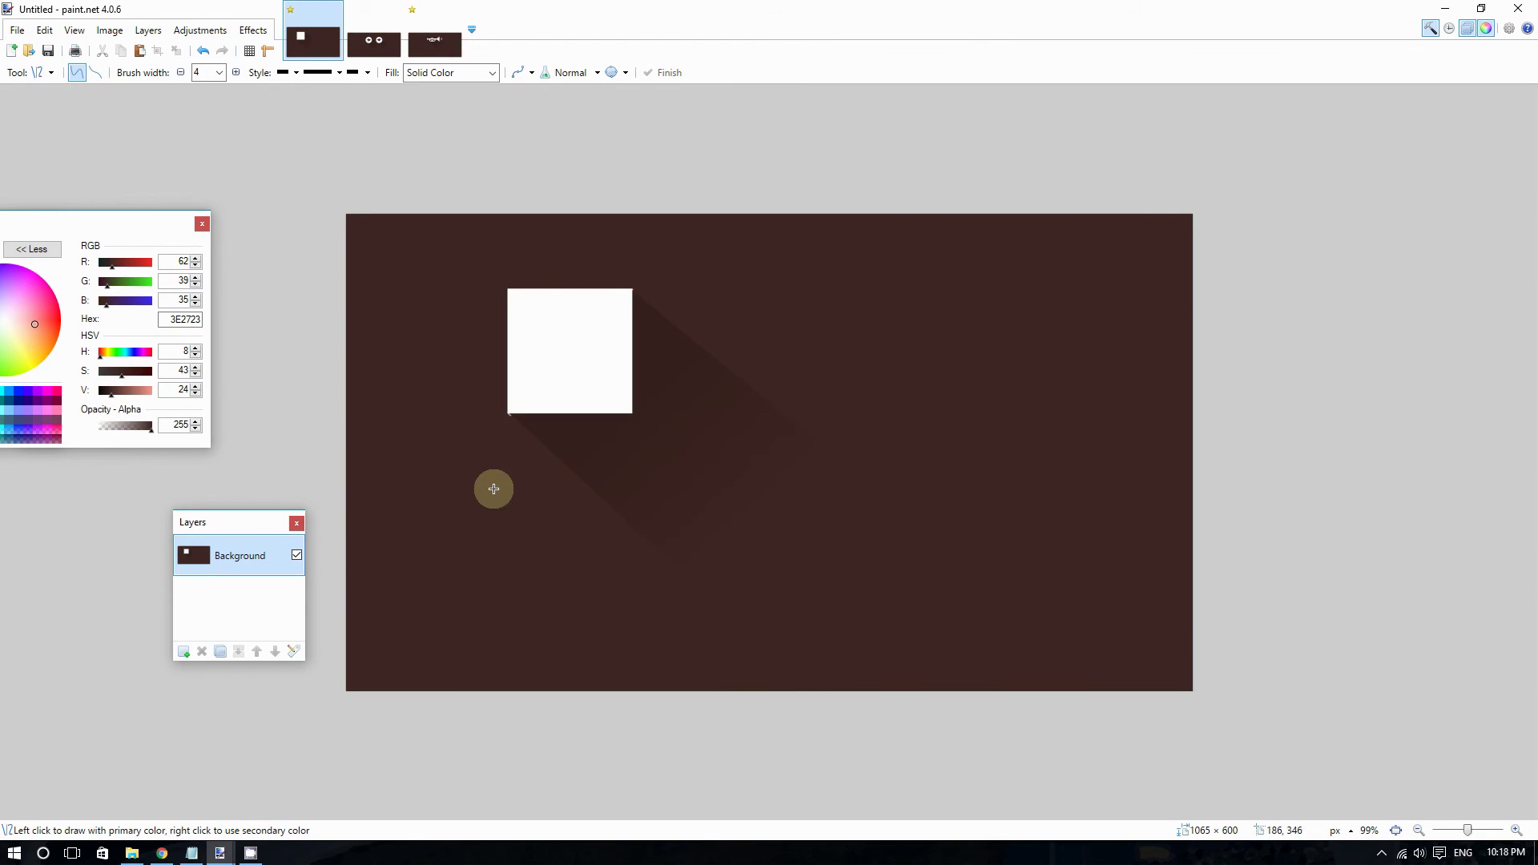
Step: Paint over the leftover white and gray pixels at the square's lower-left corner with the Pencil in the background color 3E2723
scroll(482, 479, up, 4)
scroll(267, 338, up, 2)
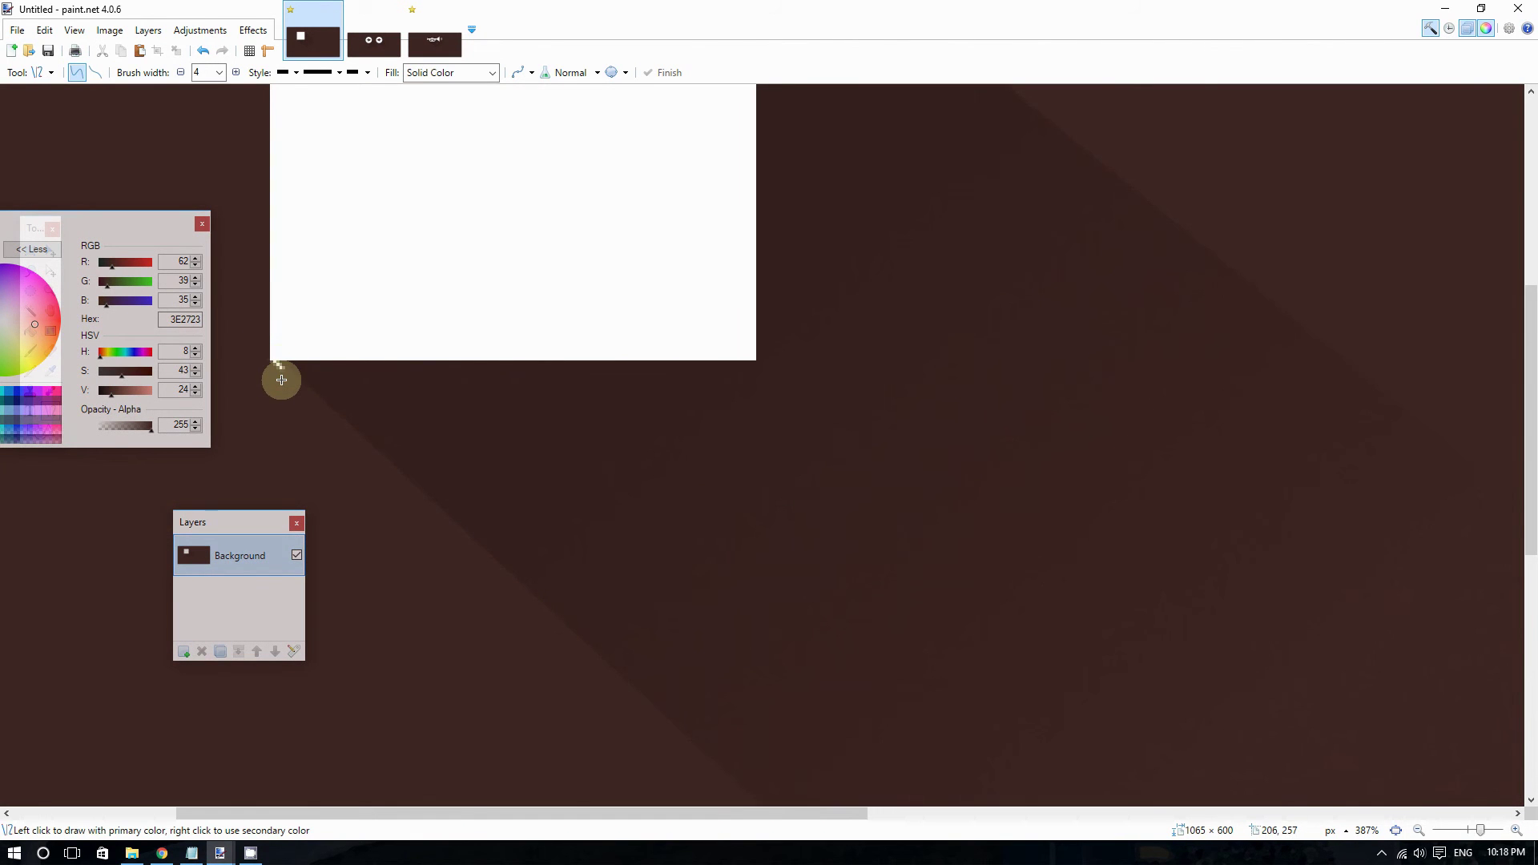
drag(144, 232, 283, 117)
click(12, 73)
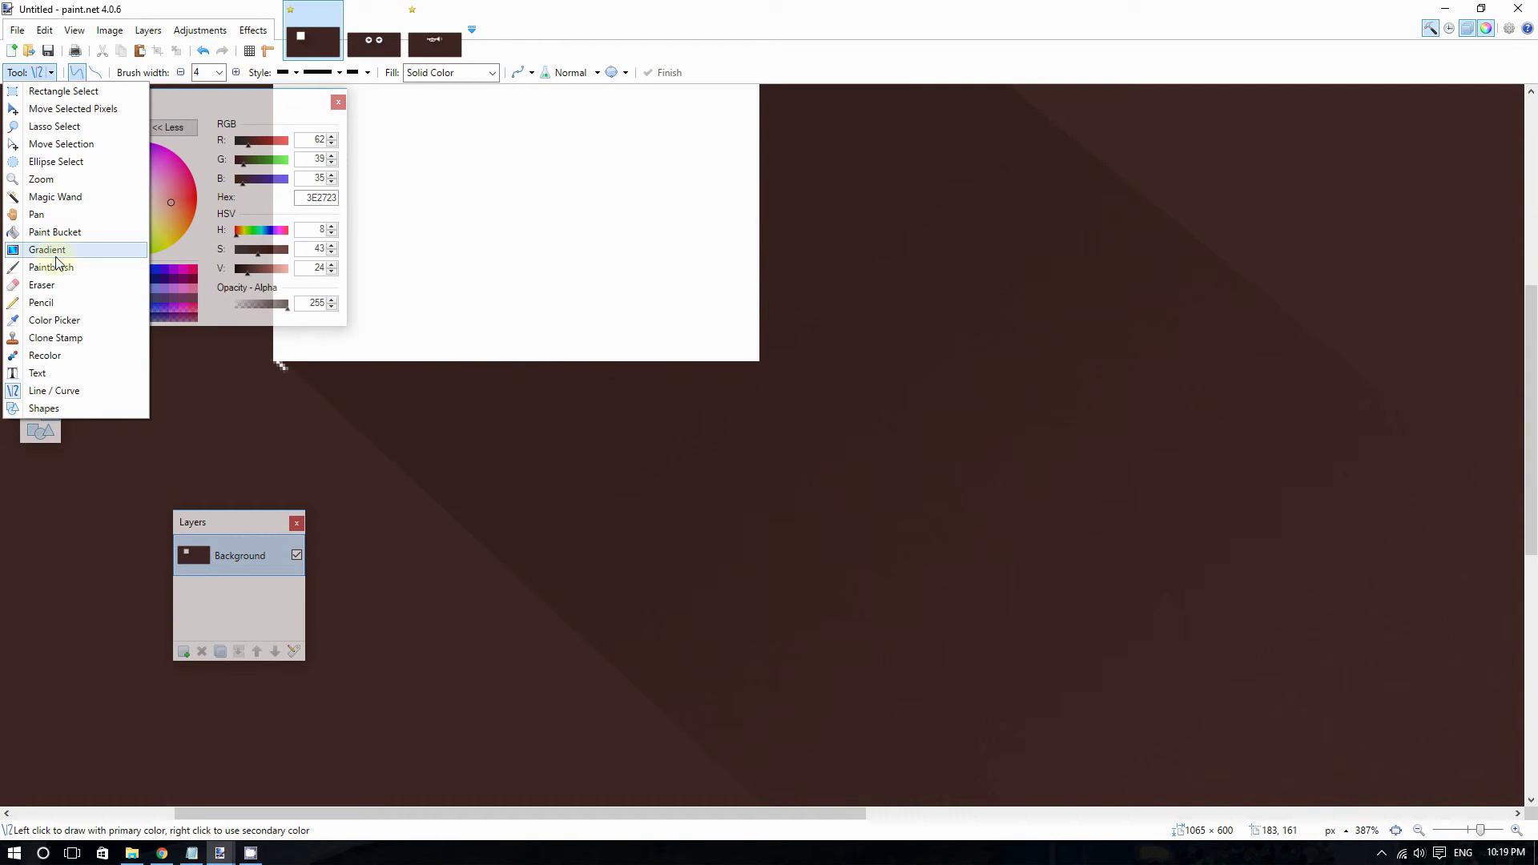
click(26, 305)
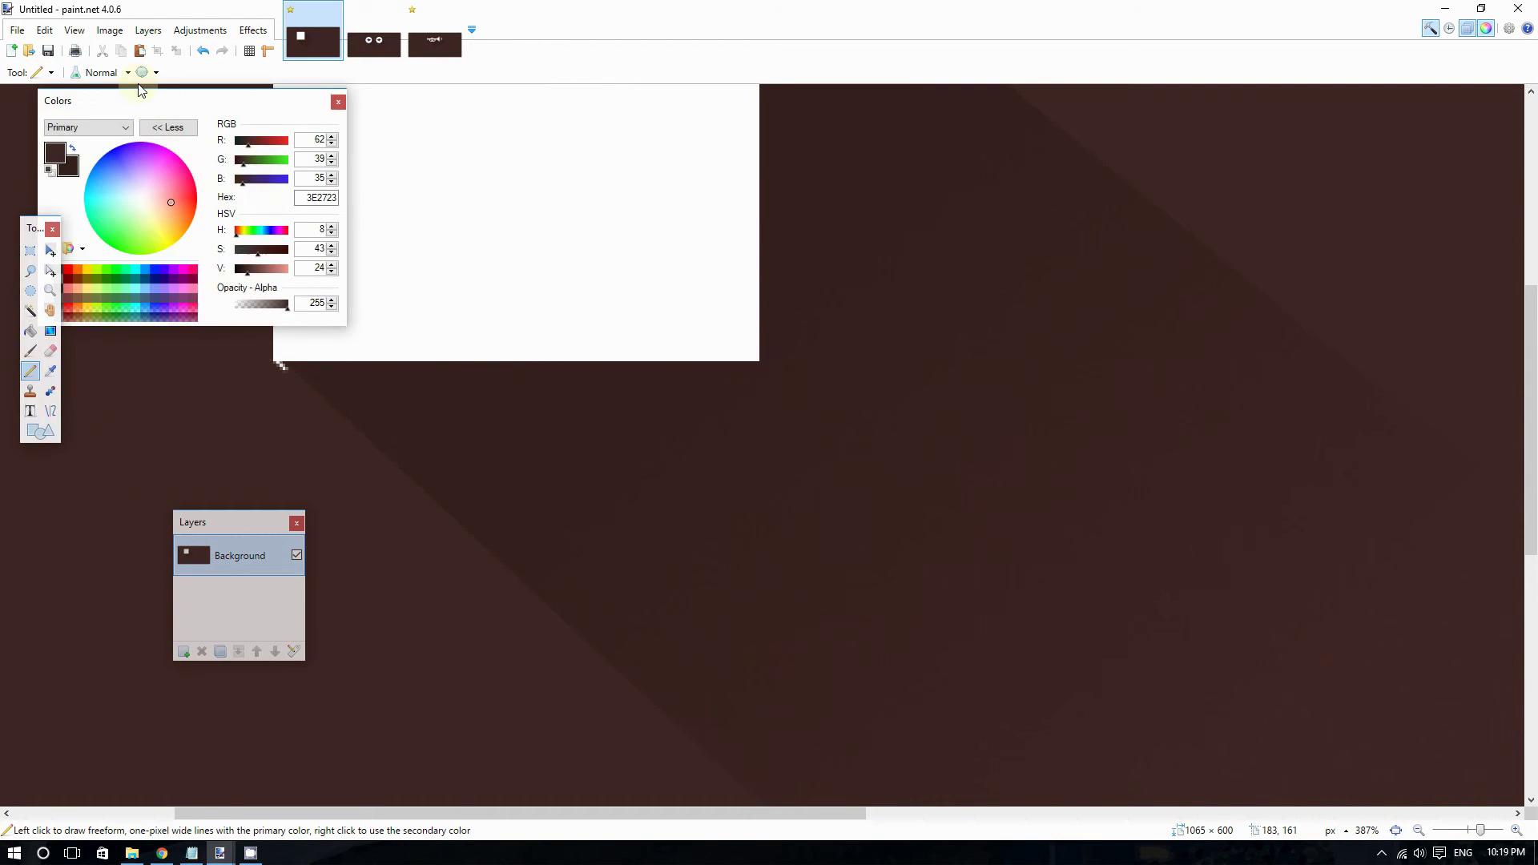
mouse_move(140, 103)
mouse_down()
mouse_move(66, 290)
mouse_move(5, 564)
mouse_up()
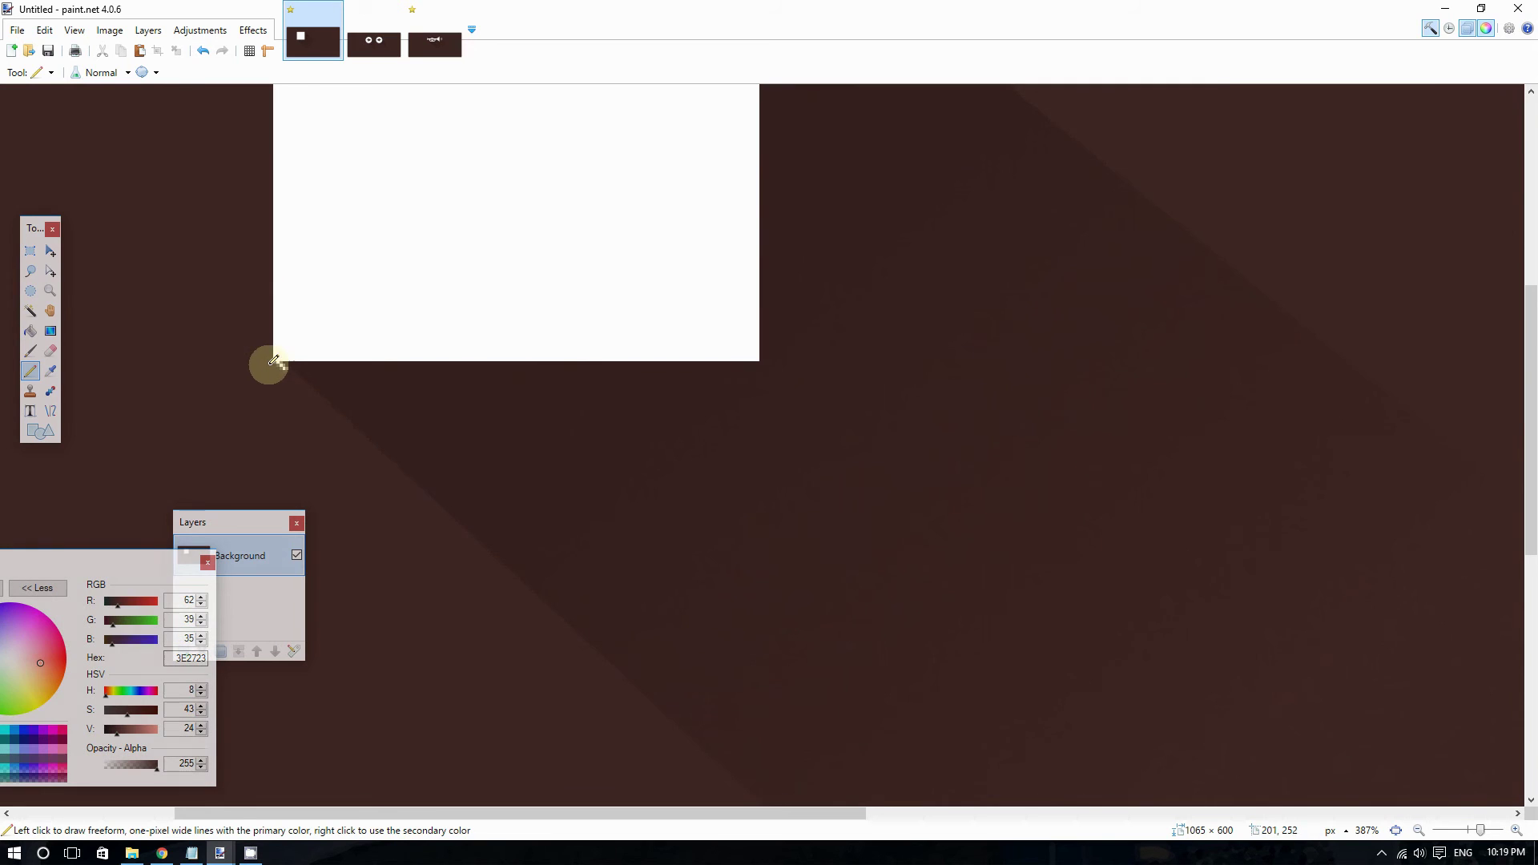
scroll(279, 370, up, 10)
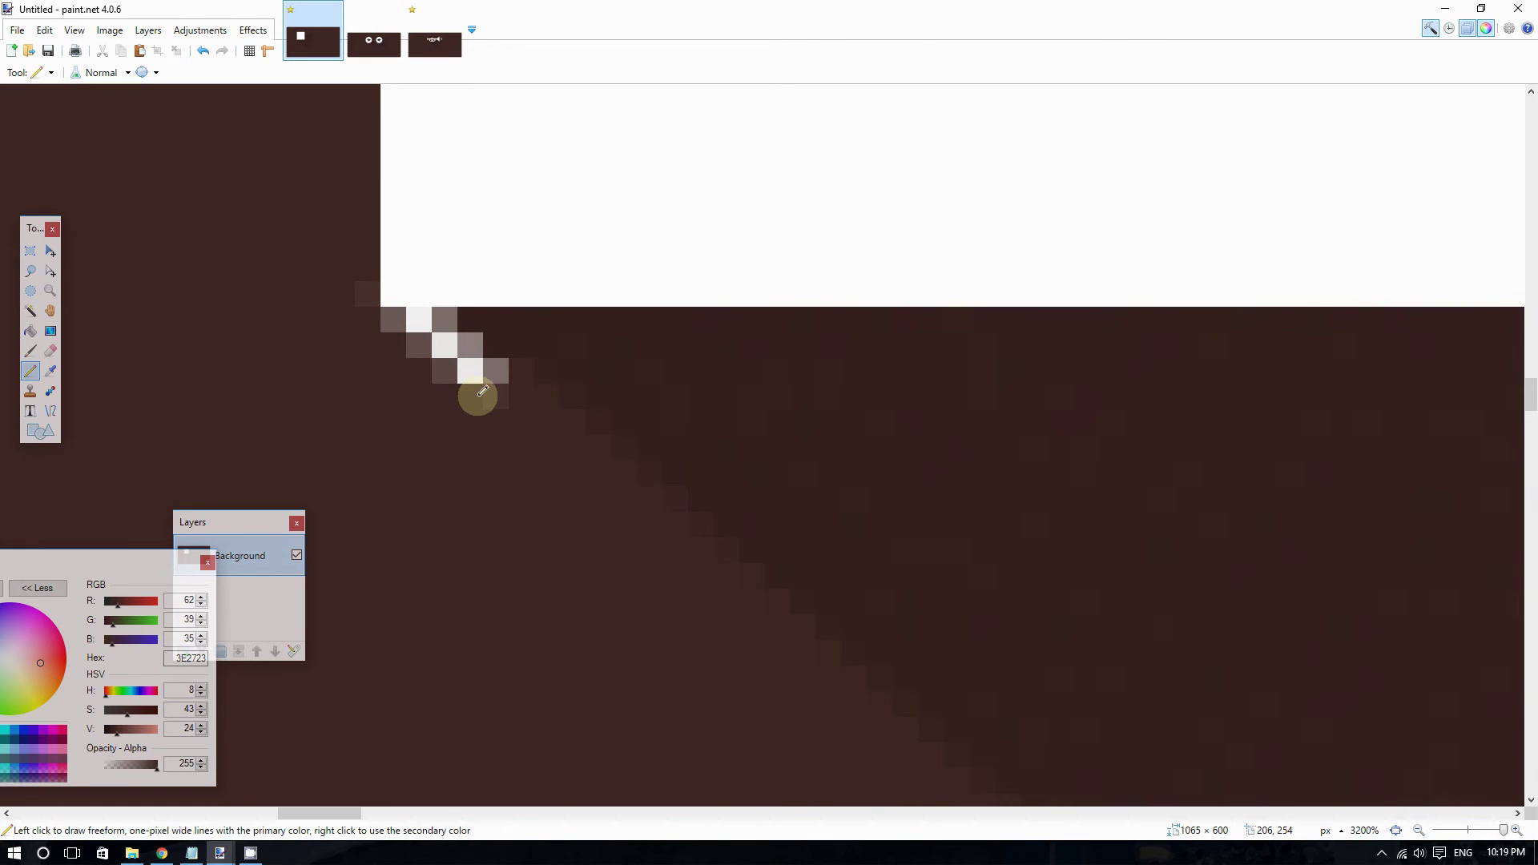
mouse_move(503, 387)
mouse_down()
mouse_move(443, 372)
mouse_move(488, 350)
mouse_move(410, 346)
mouse_move(444, 328)
mouse_move(421, 324)
mouse_move(391, 326)
mouse_move(399, 344)
mouse_move(355, 360)
mouse_move(374, 288)
mouse_up()
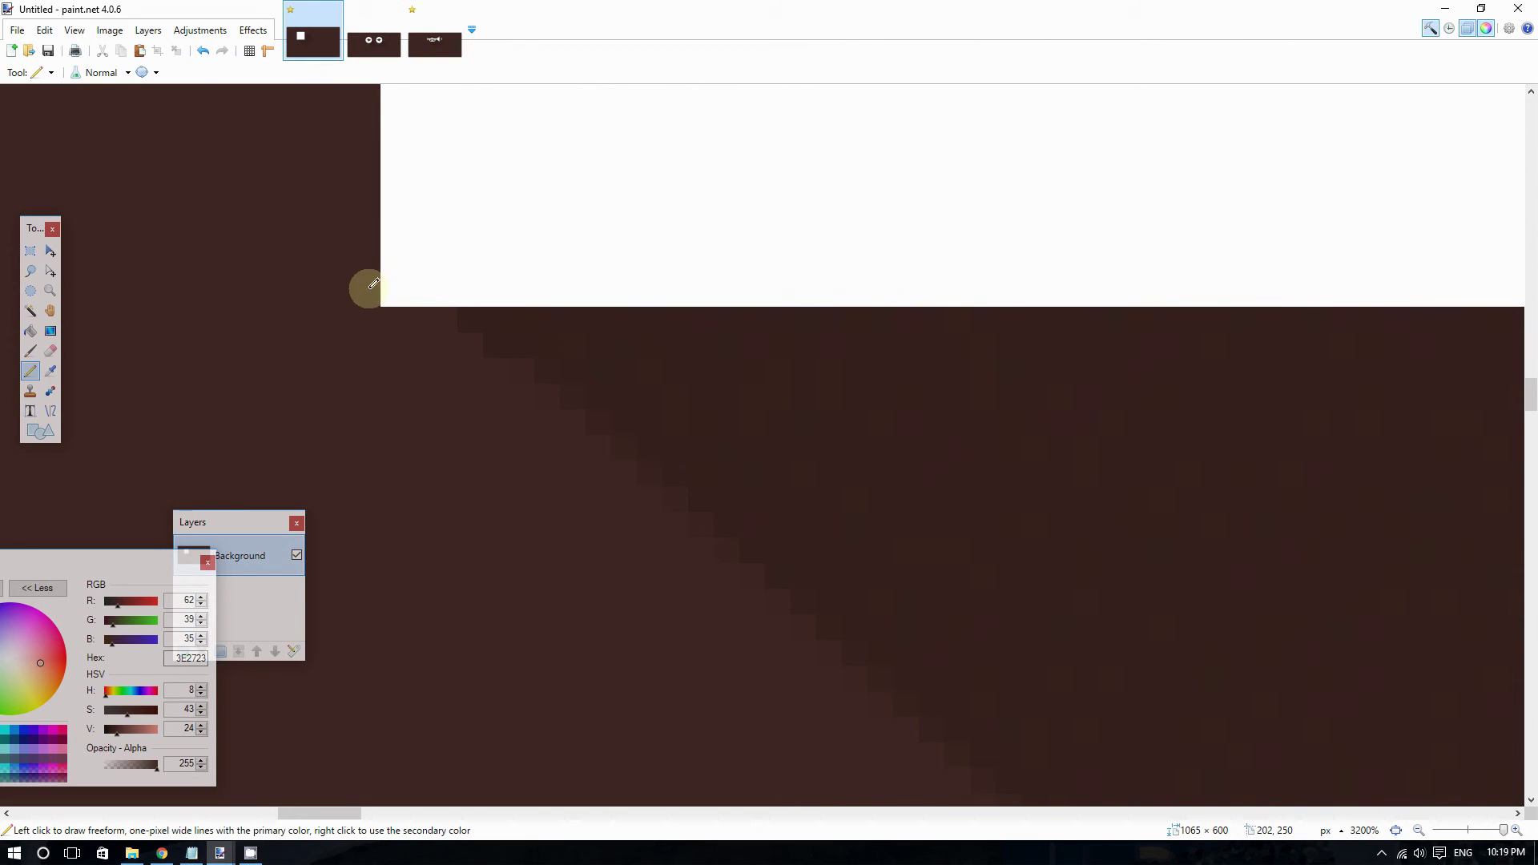
Step: Paint over the leftover light pixels at the square's upper-right corner with the Pencil, and fit the whole image in view
scroll(601, 377, down, 6)
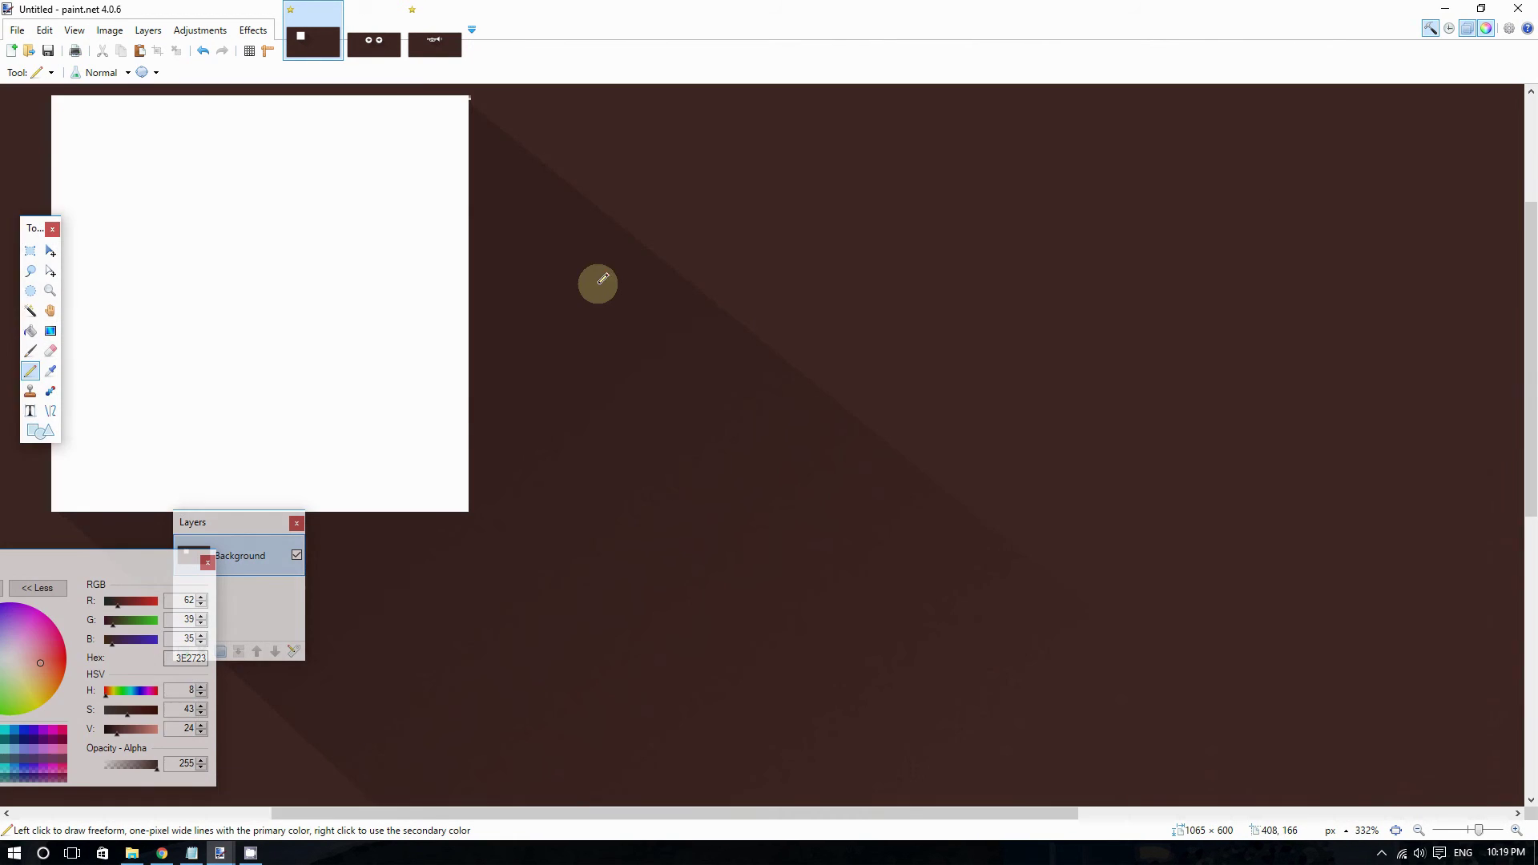
scroll(440, 130, up, 7)
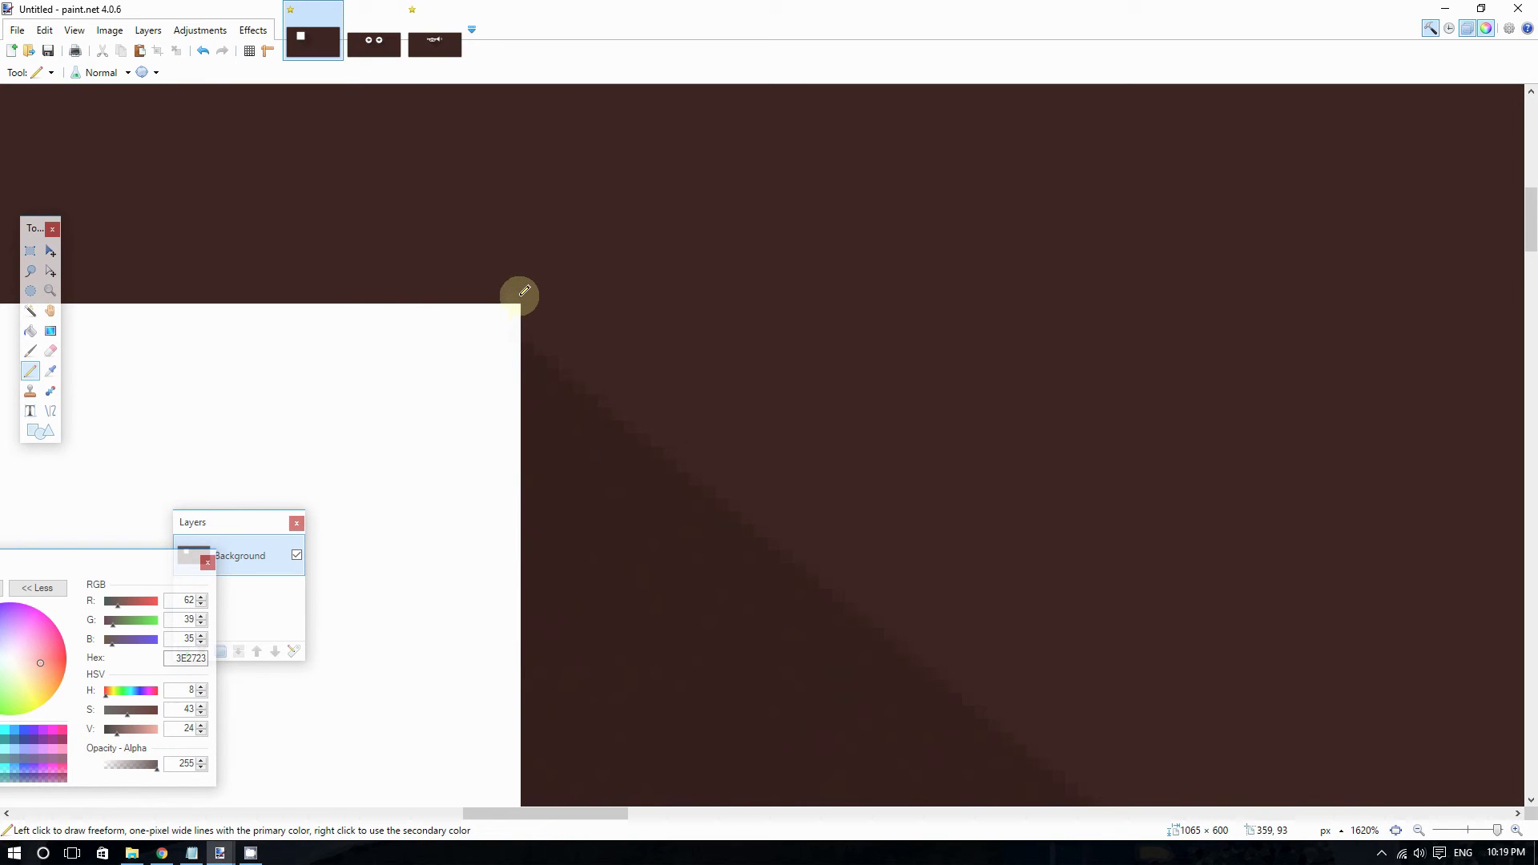
key(ctrl+b)
click(40, 72)
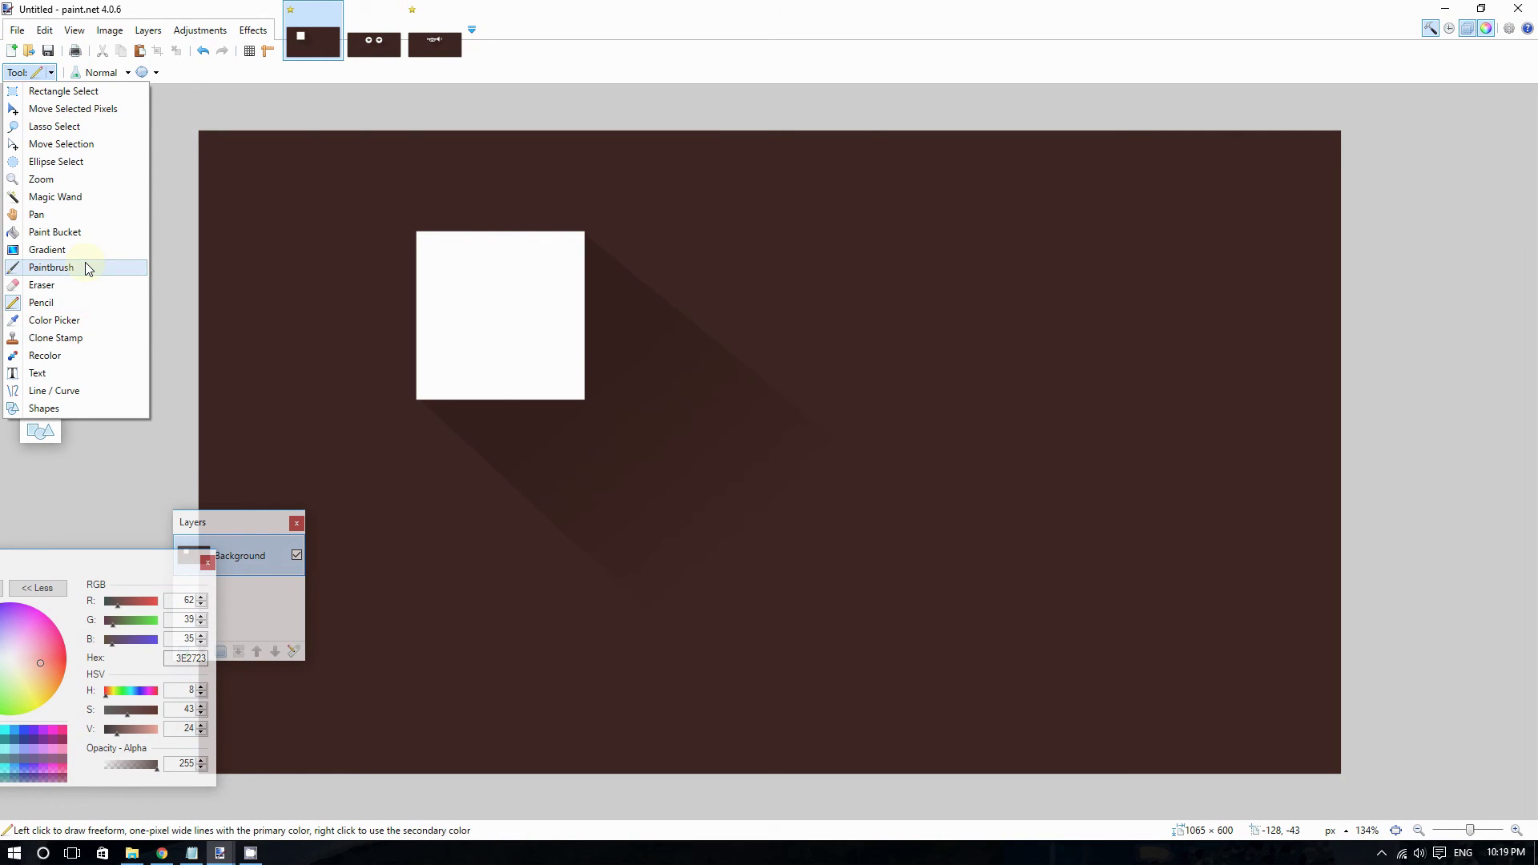
scroll(825, 244, down, 2)
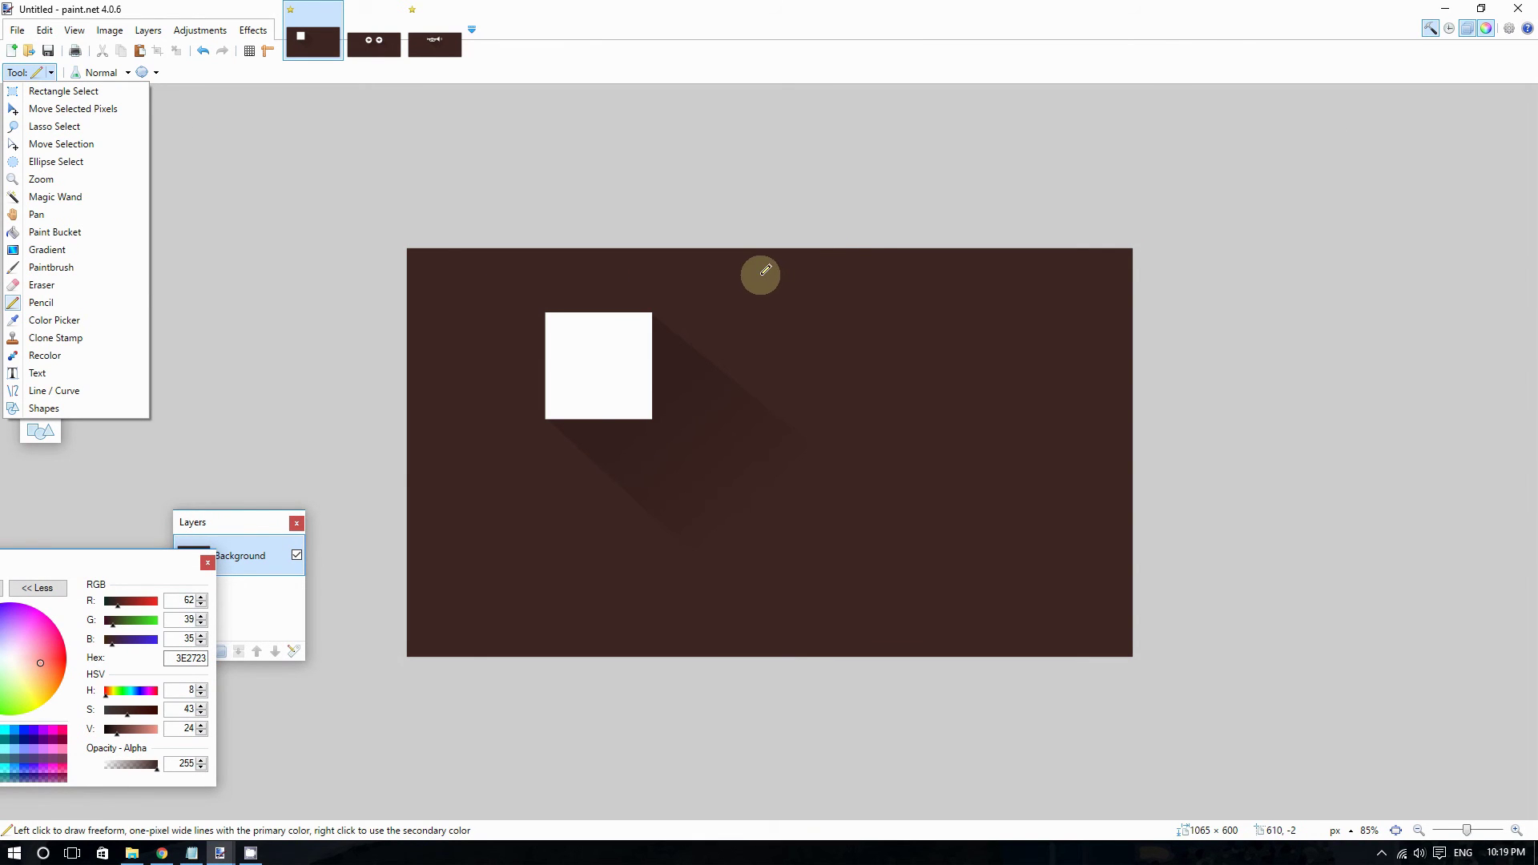
click(690, 164)
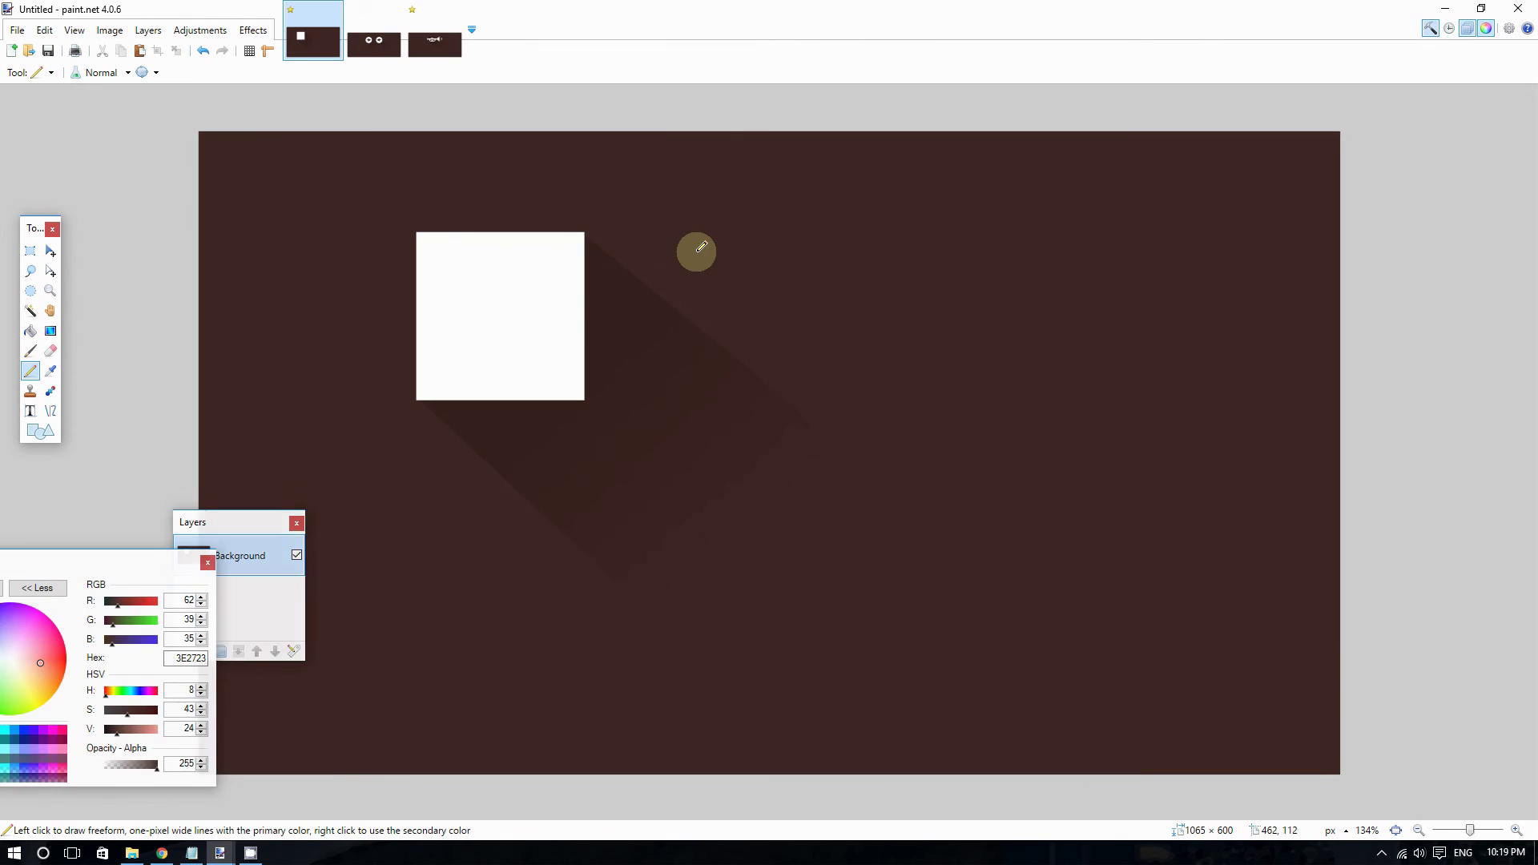
scroll(700, 248, down, 1)
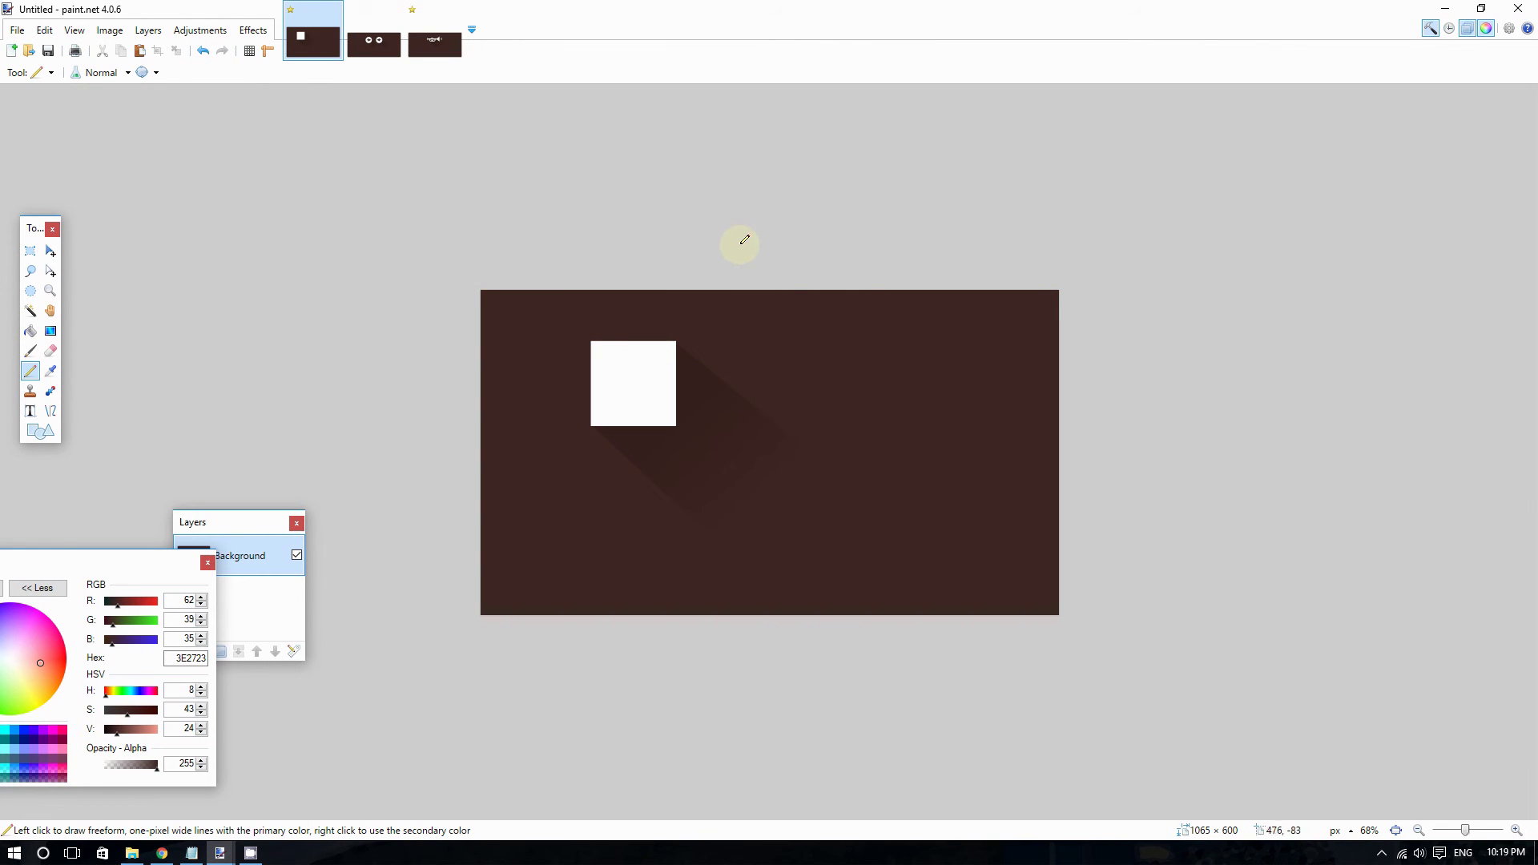
scroll(919, 305, up, 2)
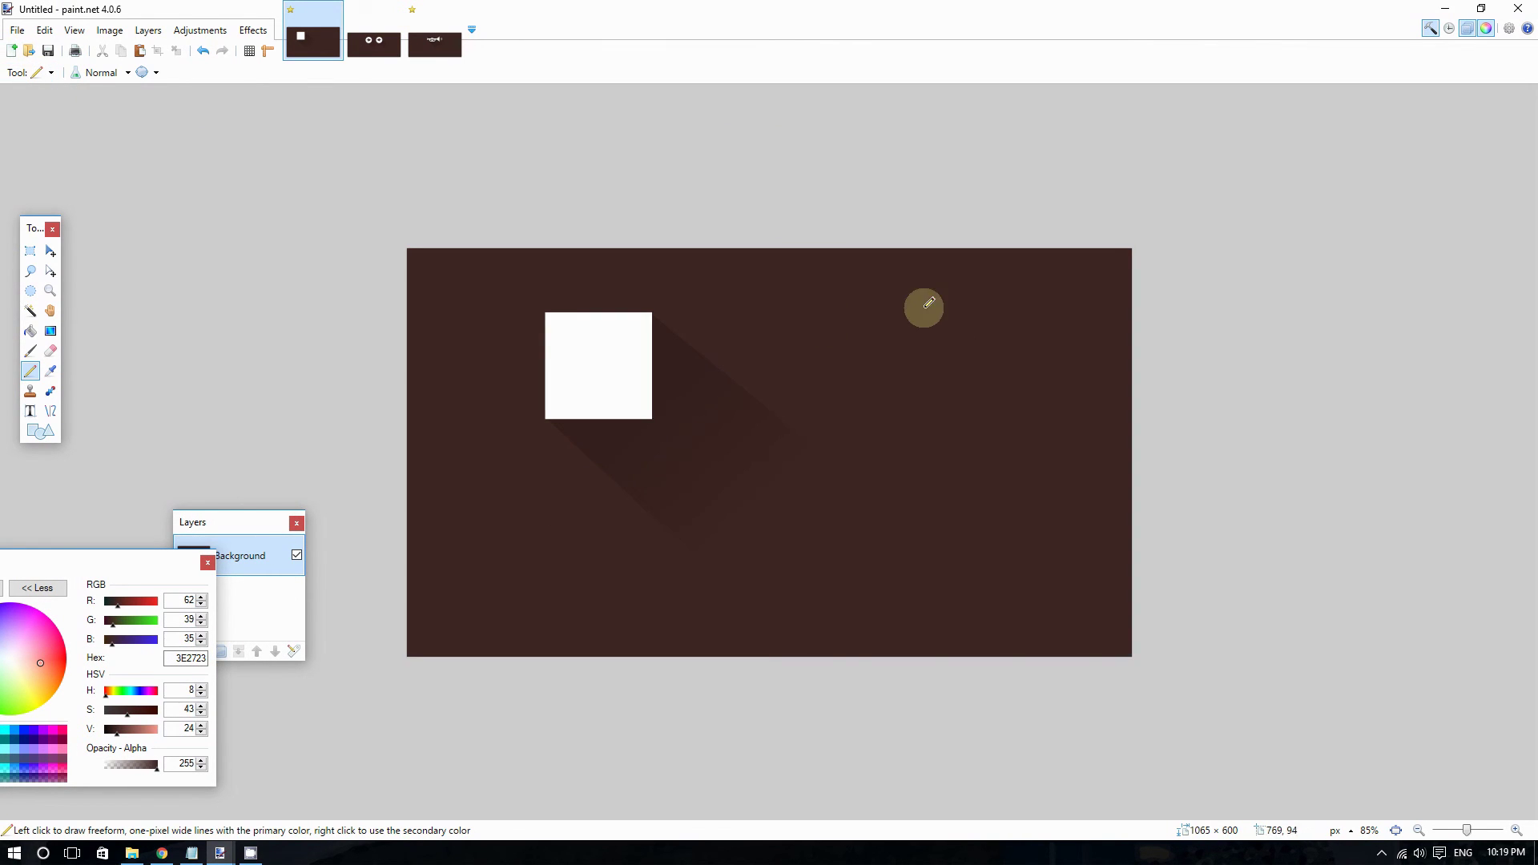
click(28, 75)
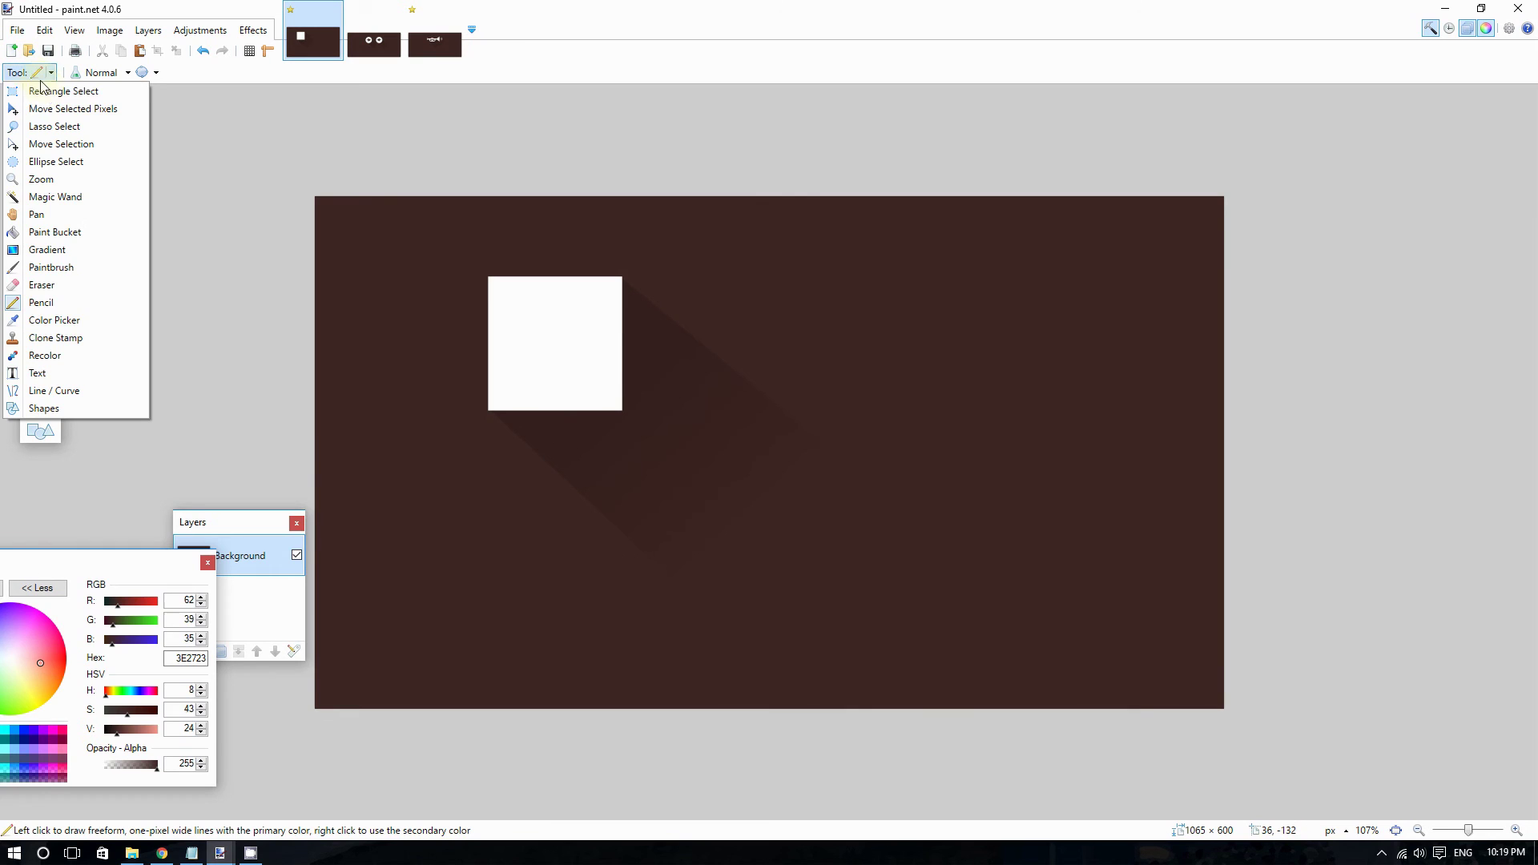
Step: Set up the Text tool with the bold Noto Serif font
click(351, 114)
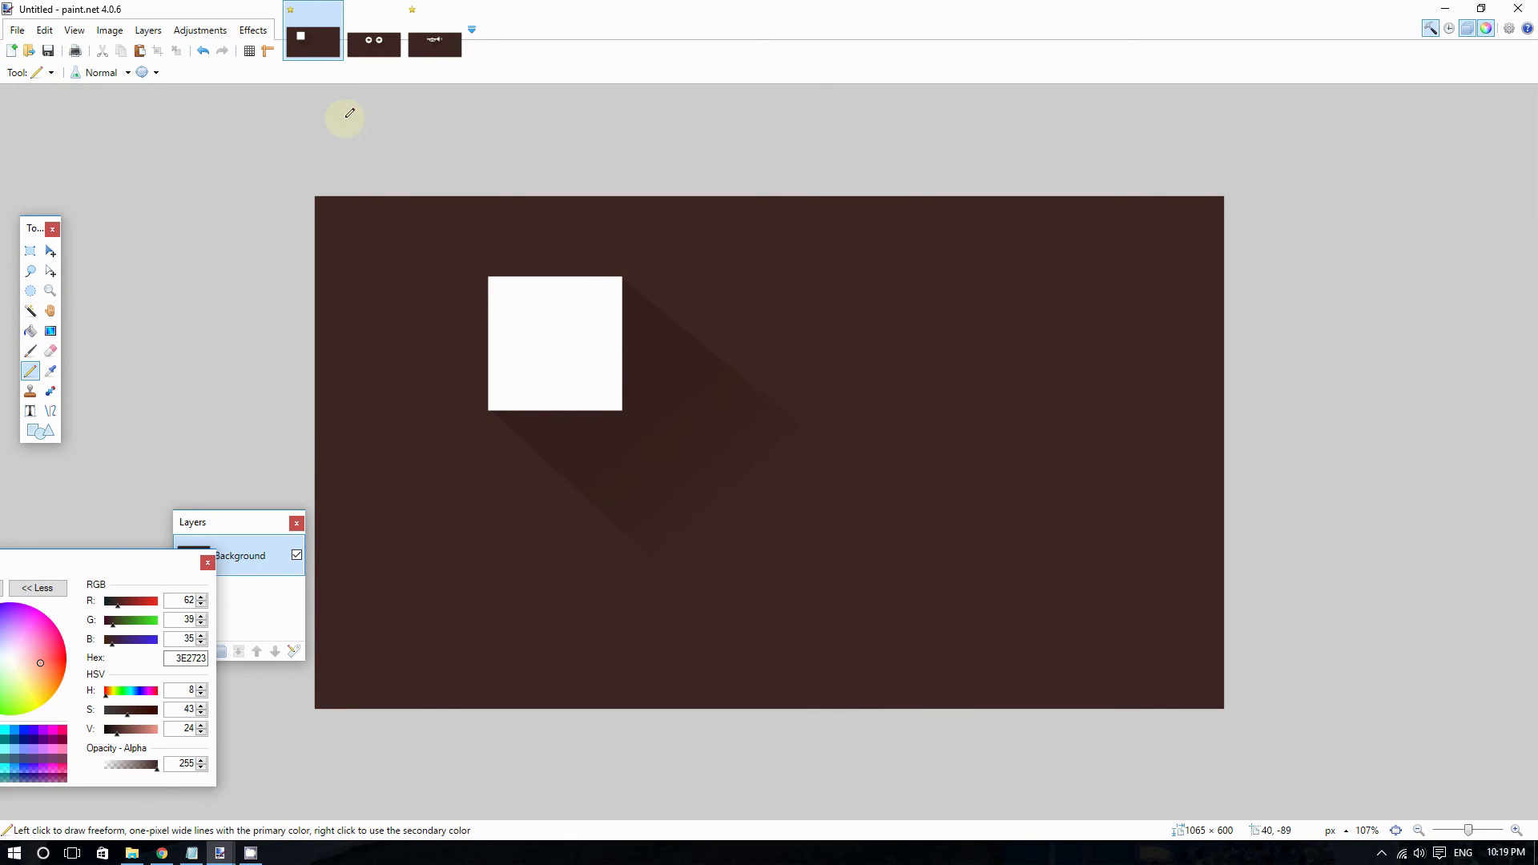
click(24, 73)
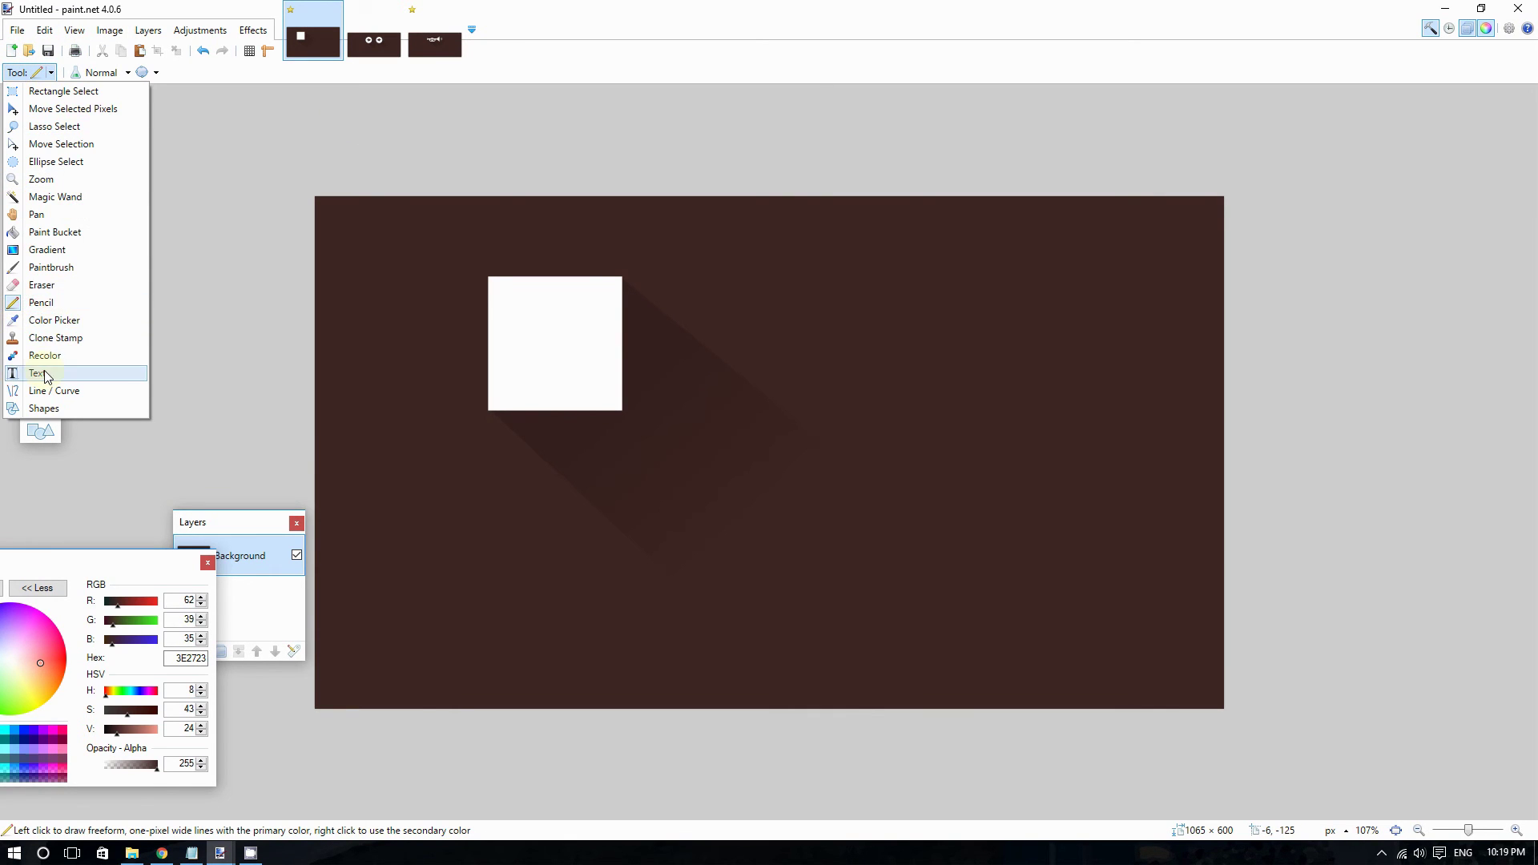
click(72, 375)
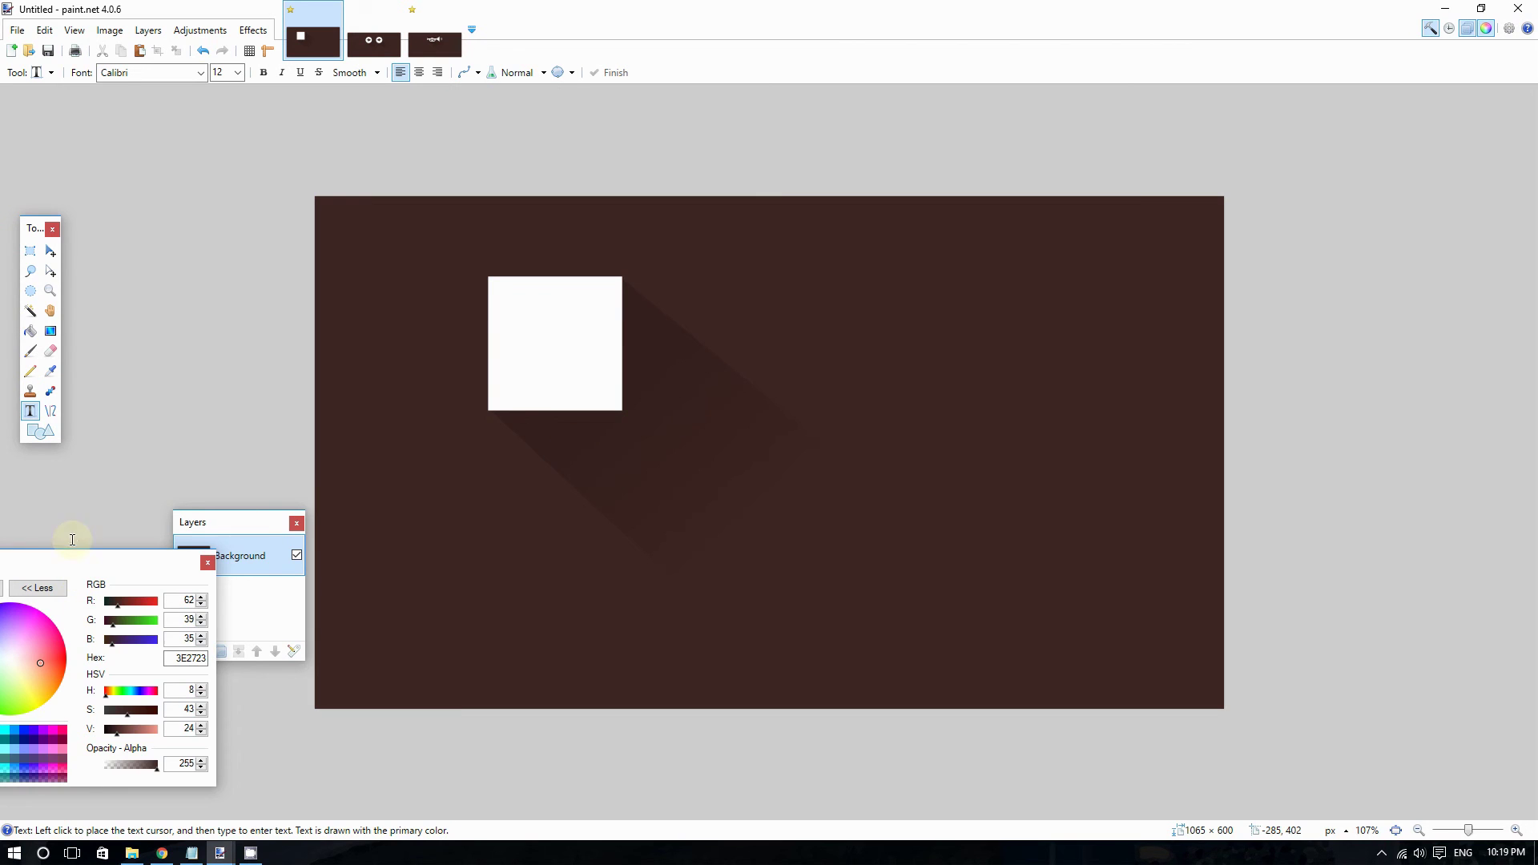
drag(73, 578, 324, 344)
click(36, 72)
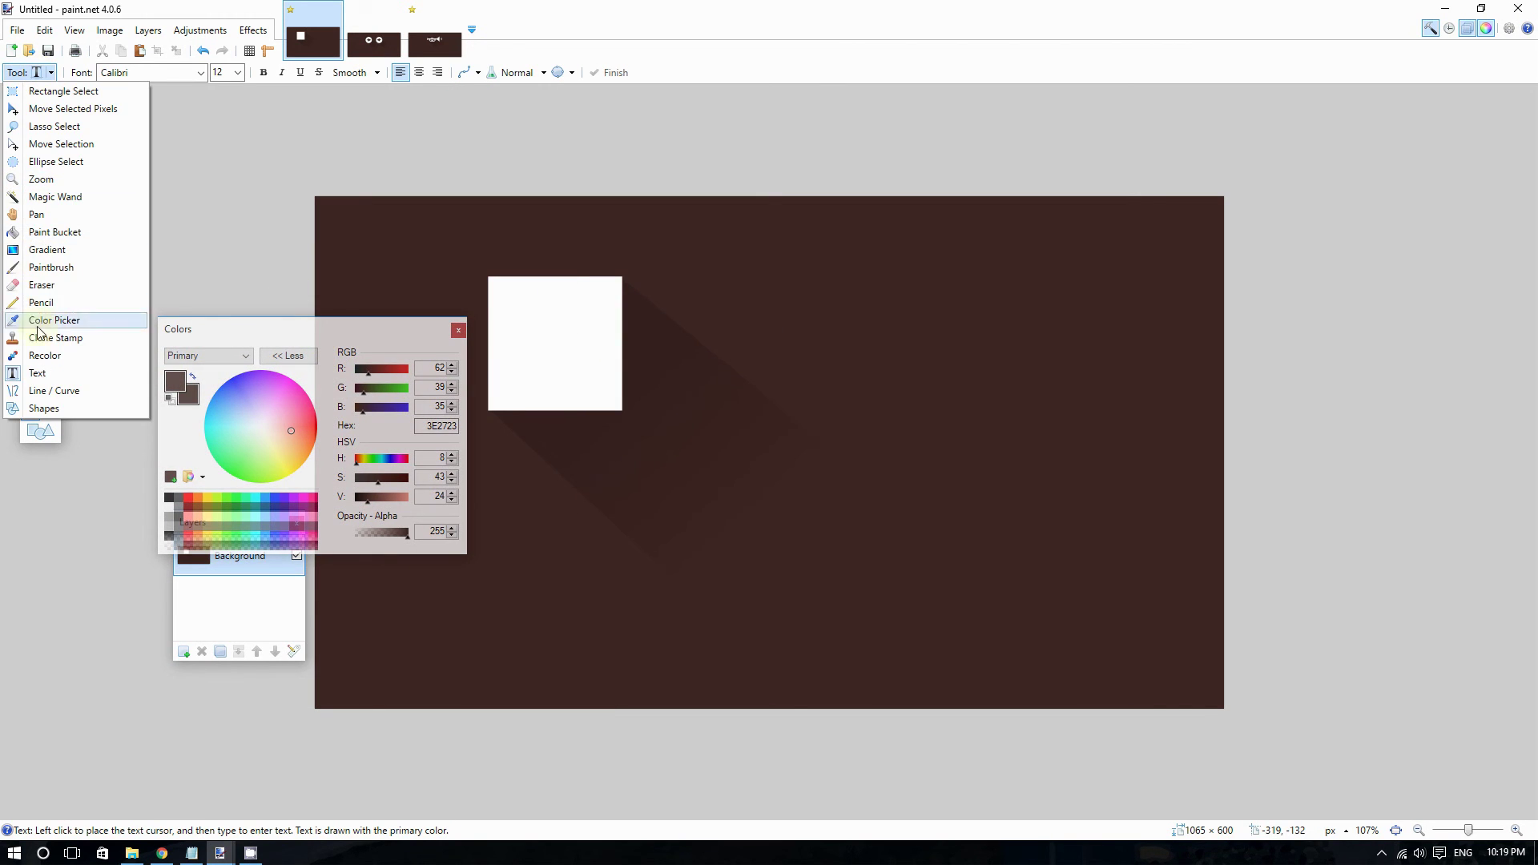
click(37, 373)
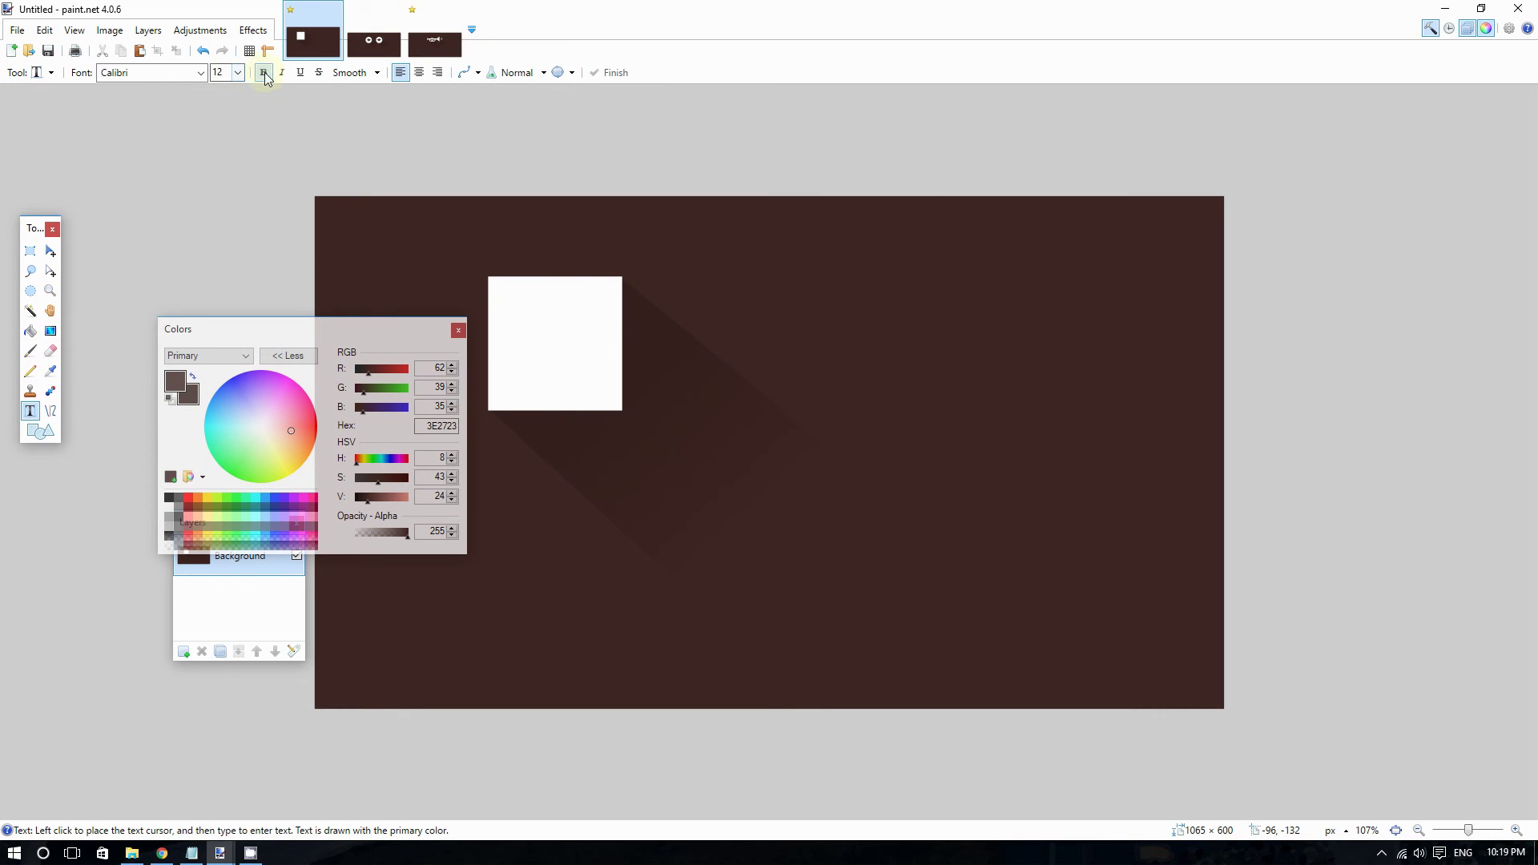
click(201, 73)
scroll(160, 320, down, 10)
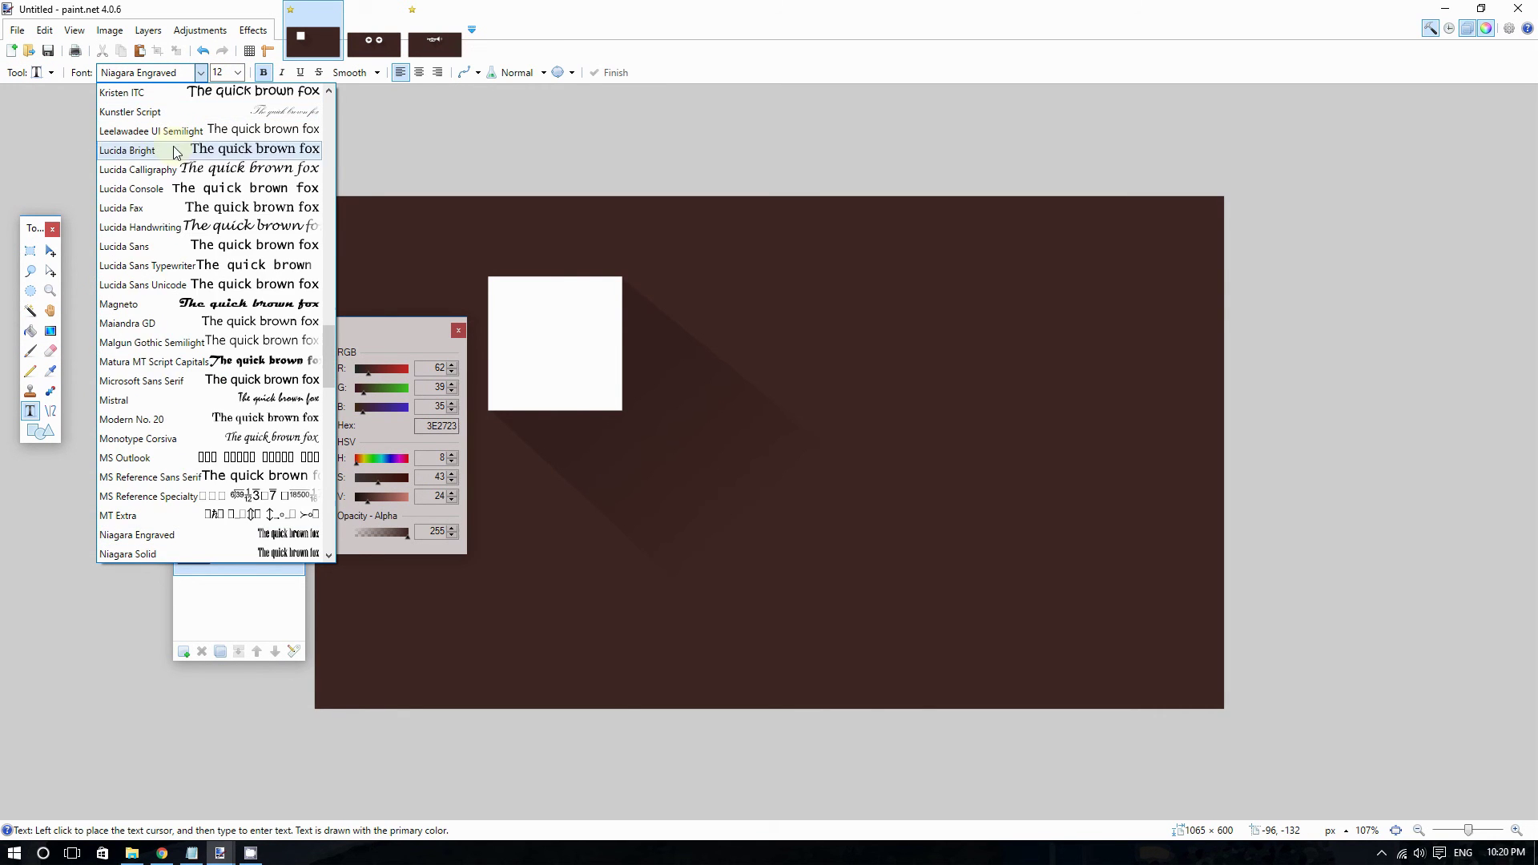
click(121, 477)
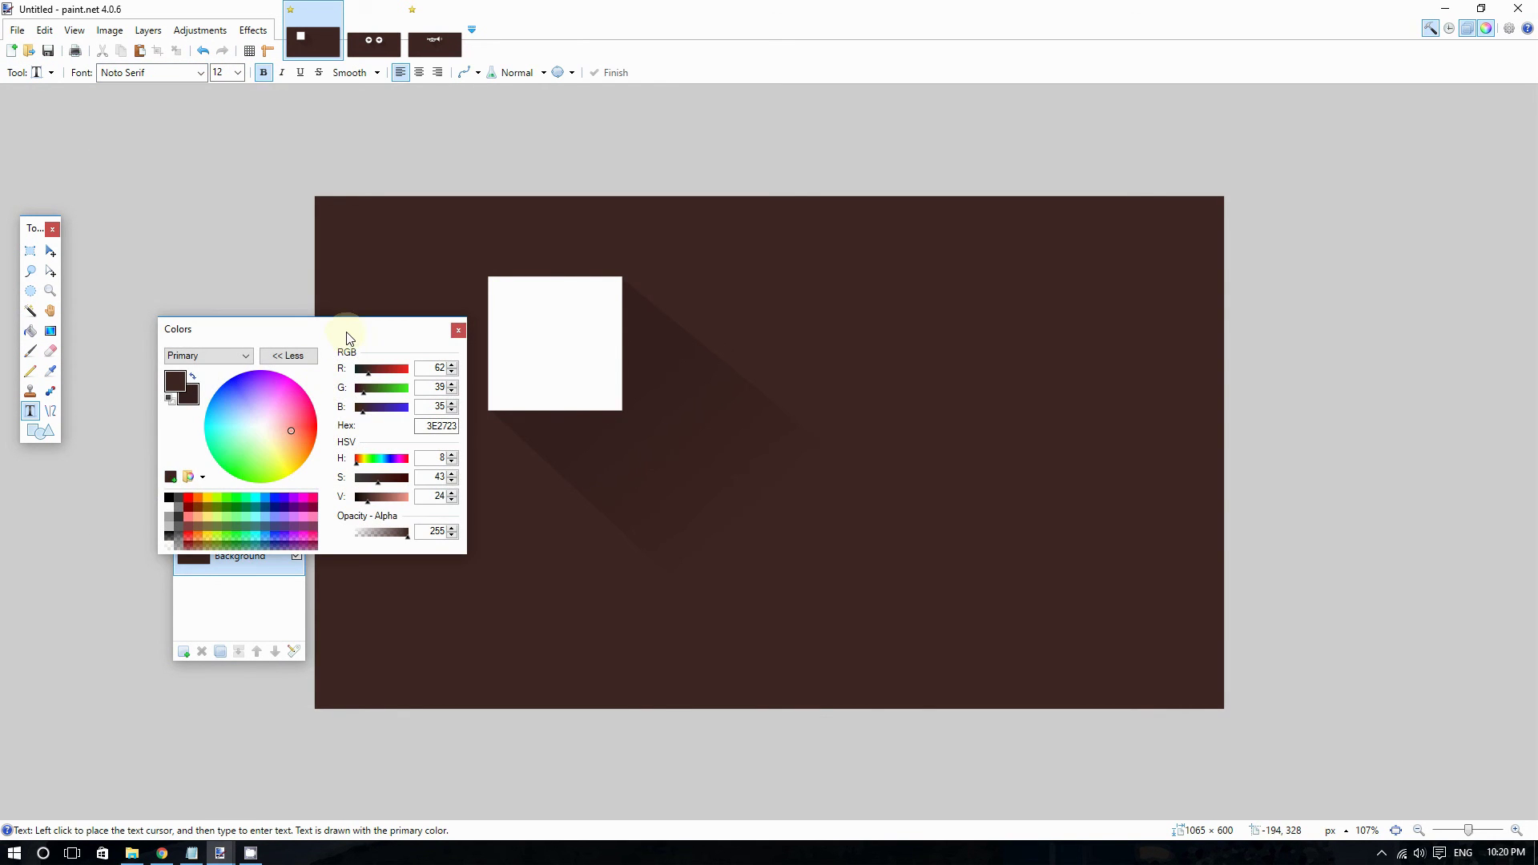
Step: Write "Flat" and "Shadow" on separate lines in the white square at size 16, center-aligned and moved to the square's middle
click(514, 295)
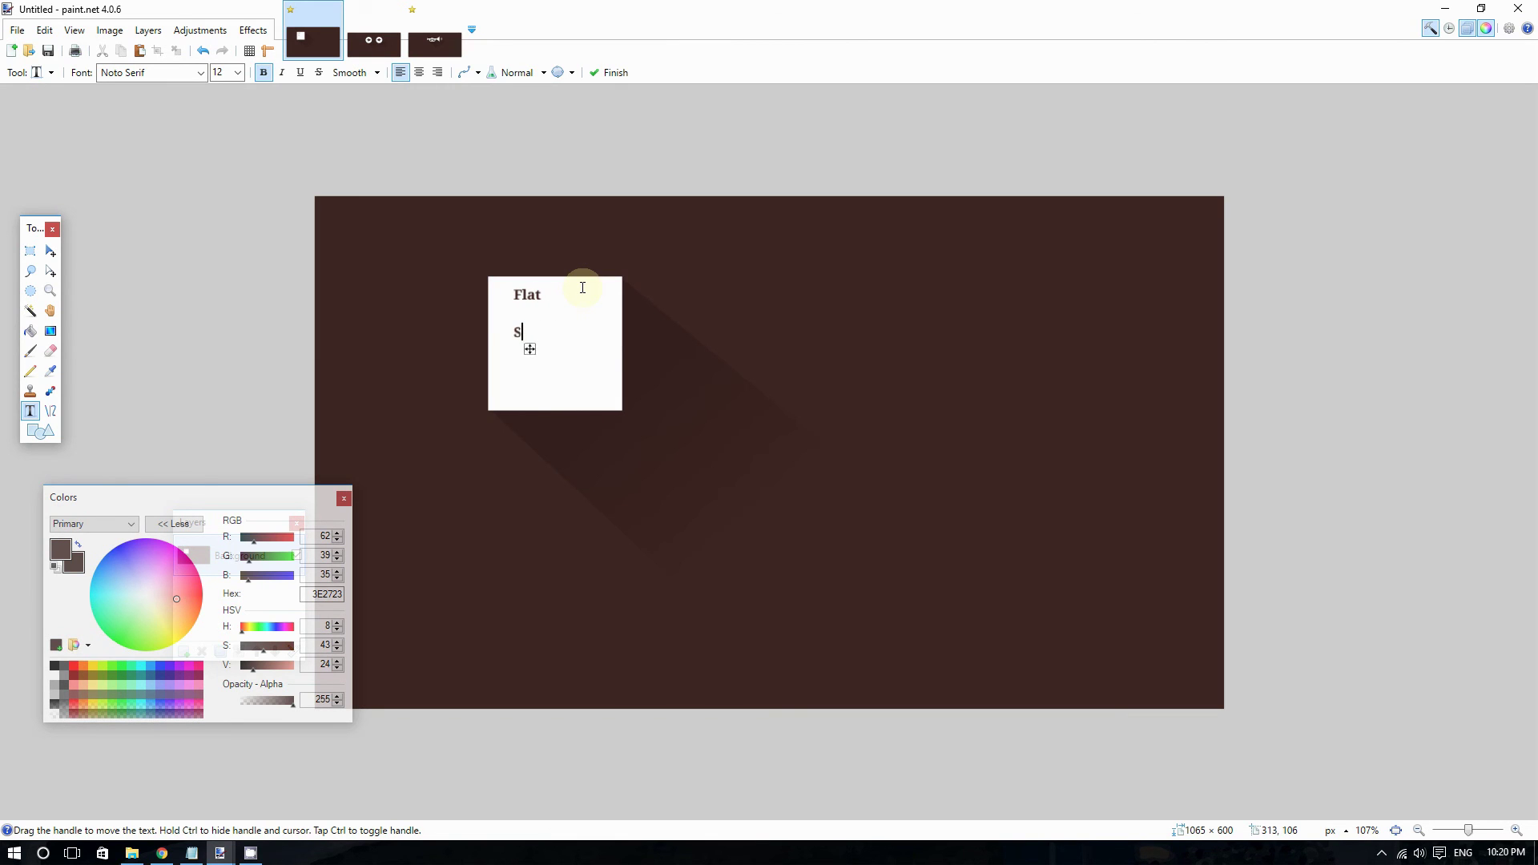
click(238, 73)
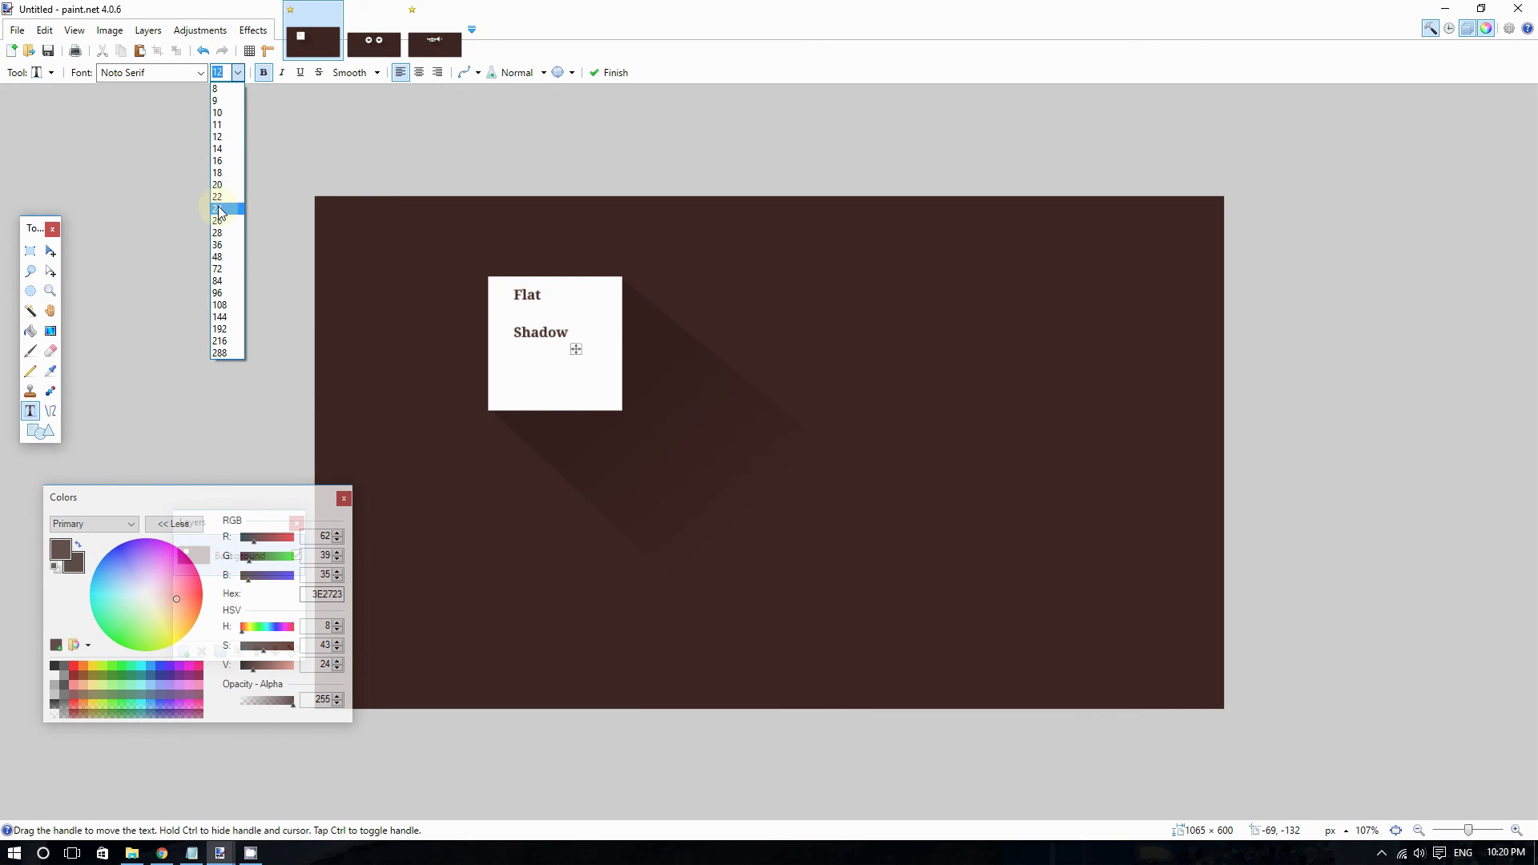
click(232, 161)
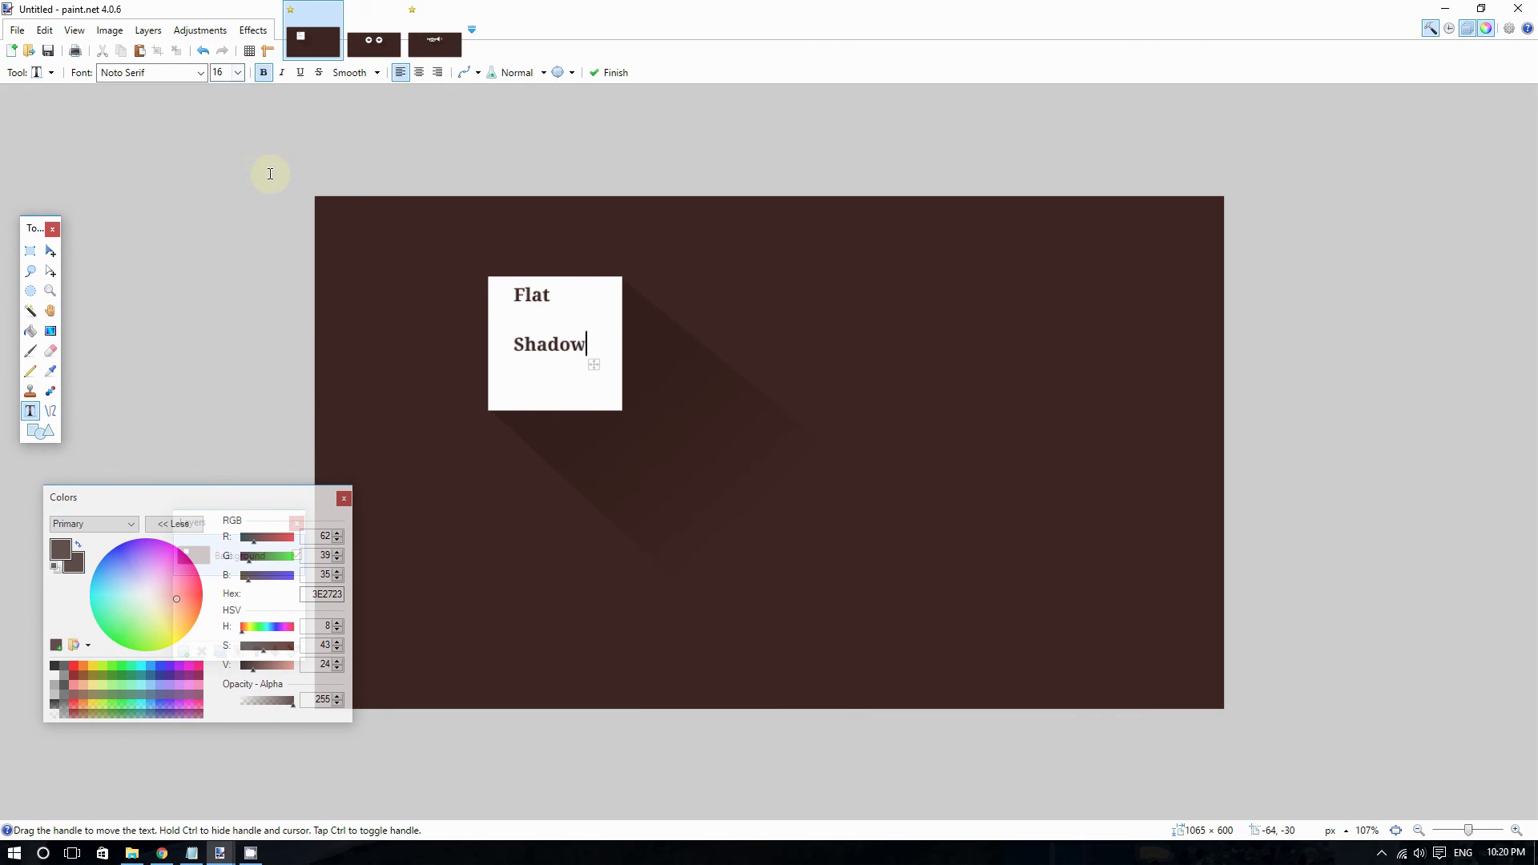
click(417, 75)
drag(562, 364, 600, 385)
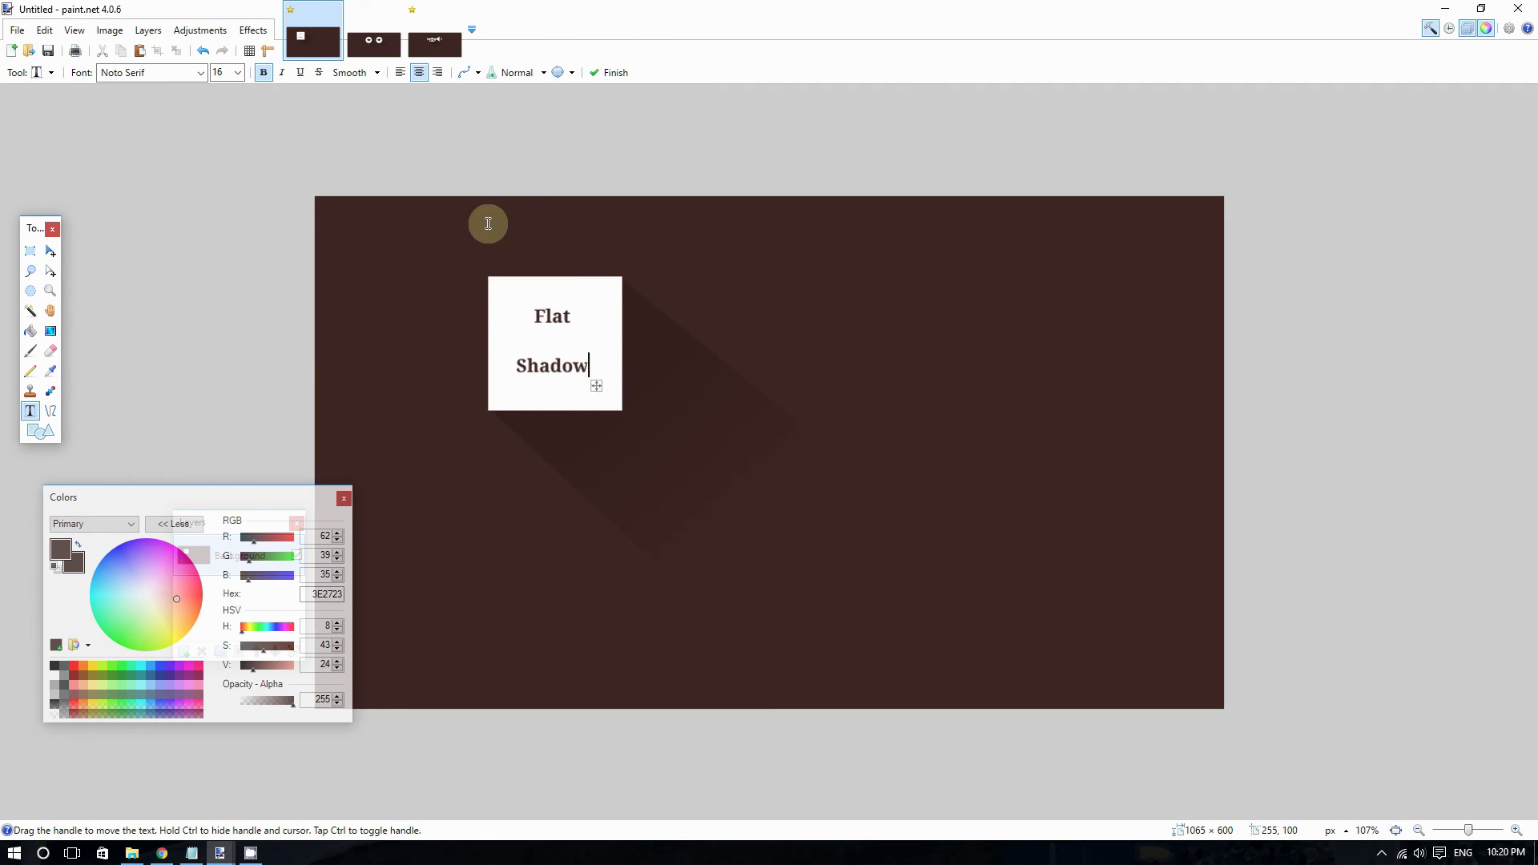
Step: Enlarge the "Flat Shadow" text to size 22, shift it slightly up inside the square, and commit it
click(238, 73)
click(225, 198)
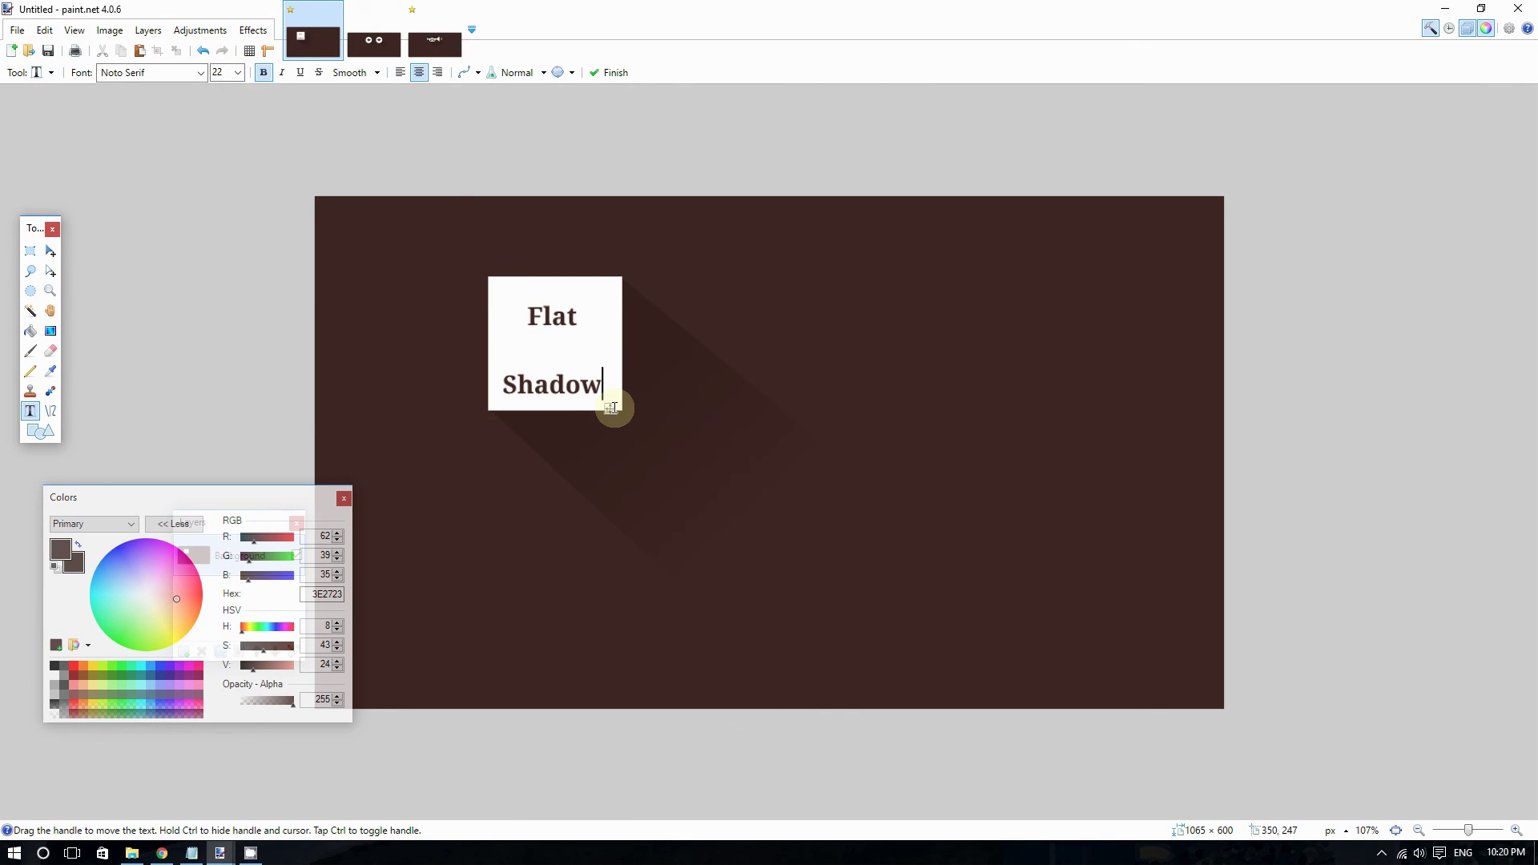
drag(611, 409, 612, 397)
click(1048, 320)
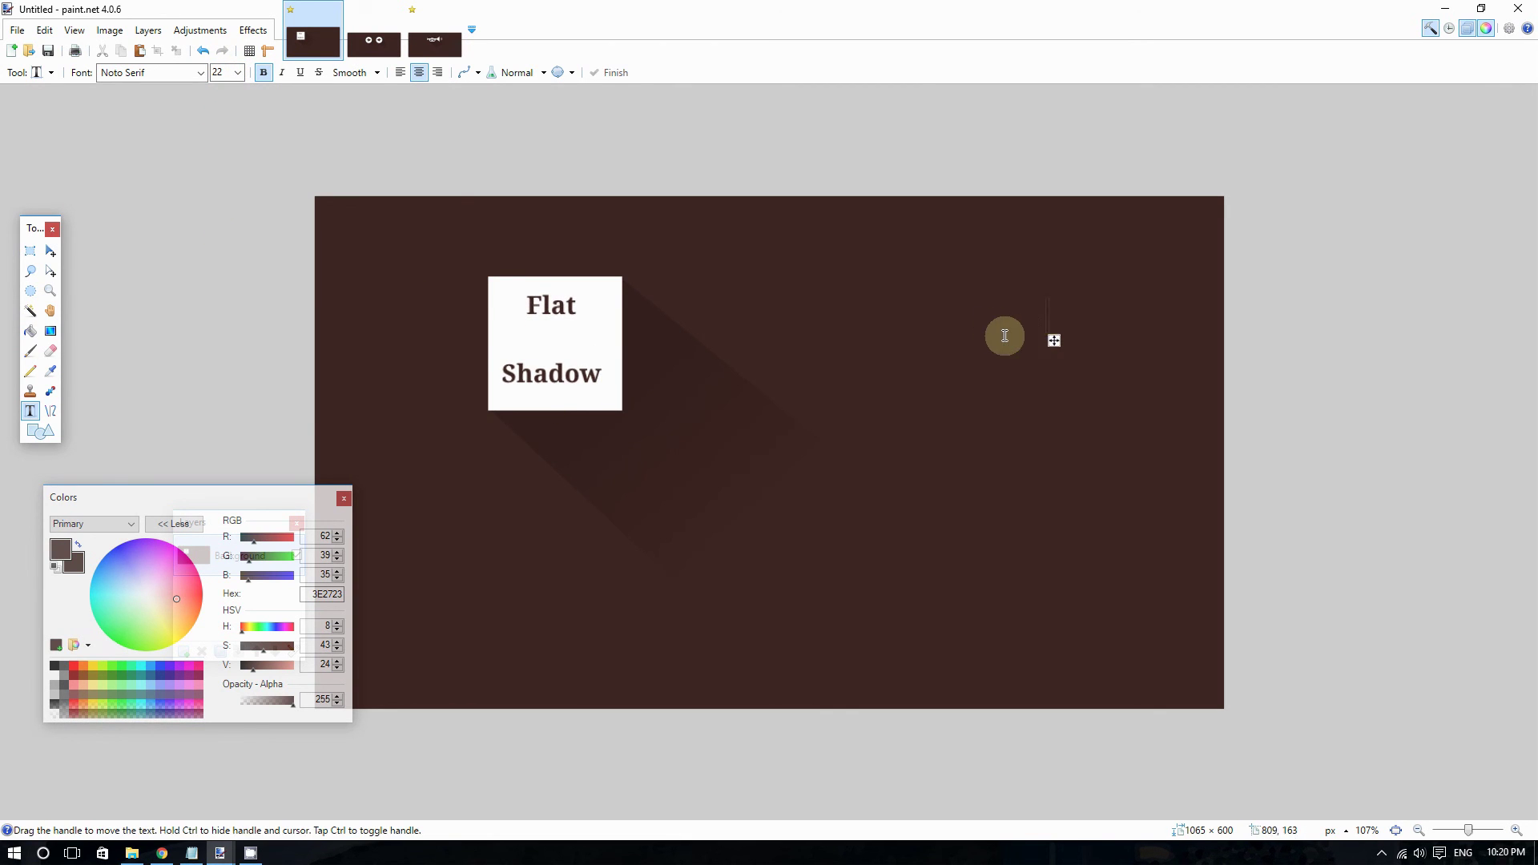
Step: Select a 598 × 416 px area around the square and its shadow, move it about 195 px to the right, and deselect
scroll(1005, 334, down, 3)
scroll(970, 319, up, 2)
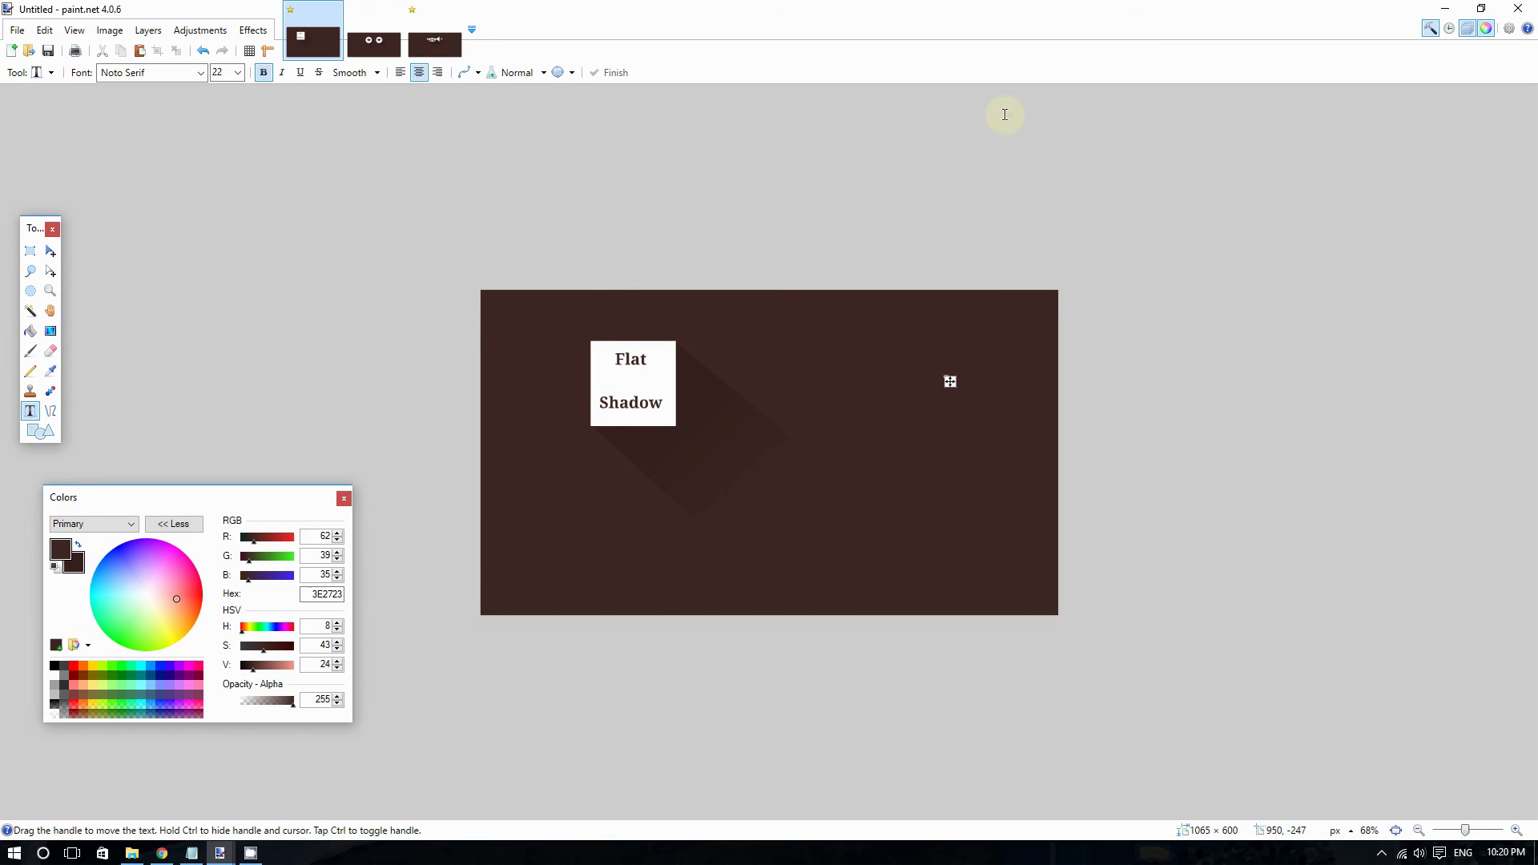
click(41, 78)
click(48, 93)
drag(580, 336, 903, 561)
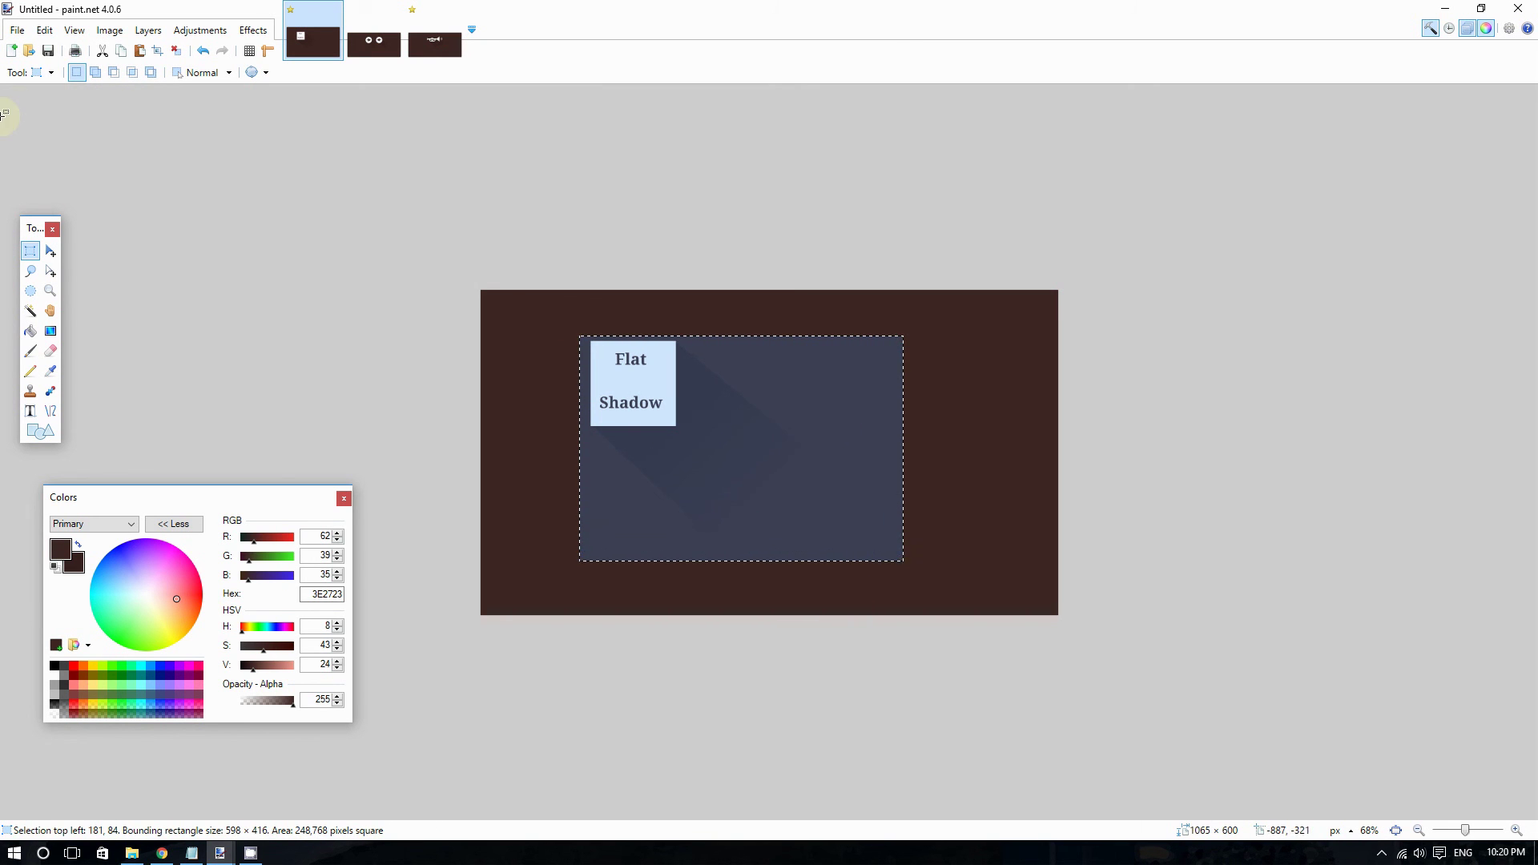
click(29, 73)
click(100, 106)
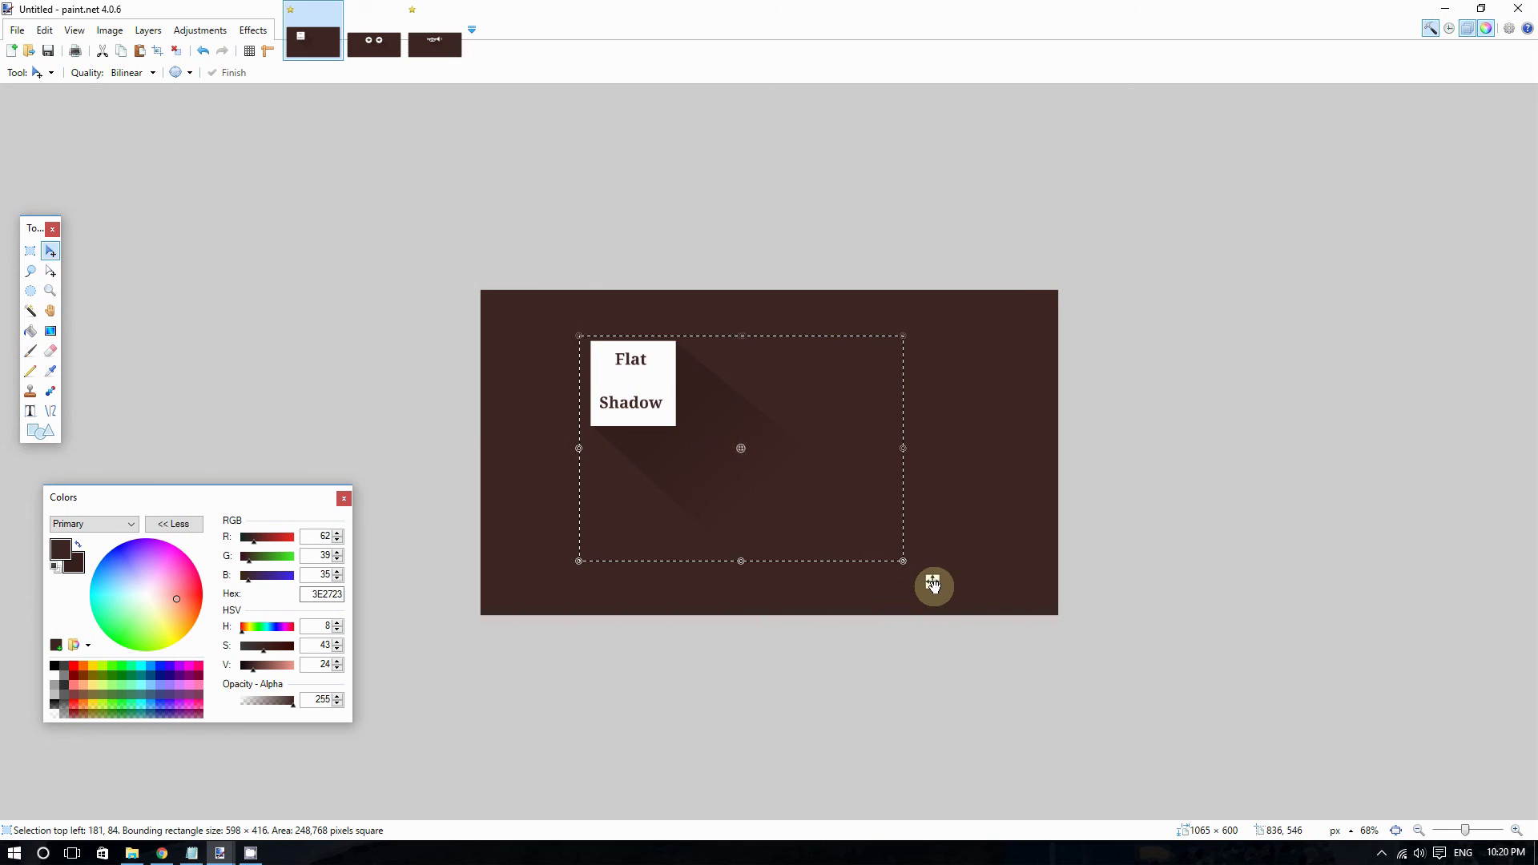
drag(933, 585, 1037, 587)
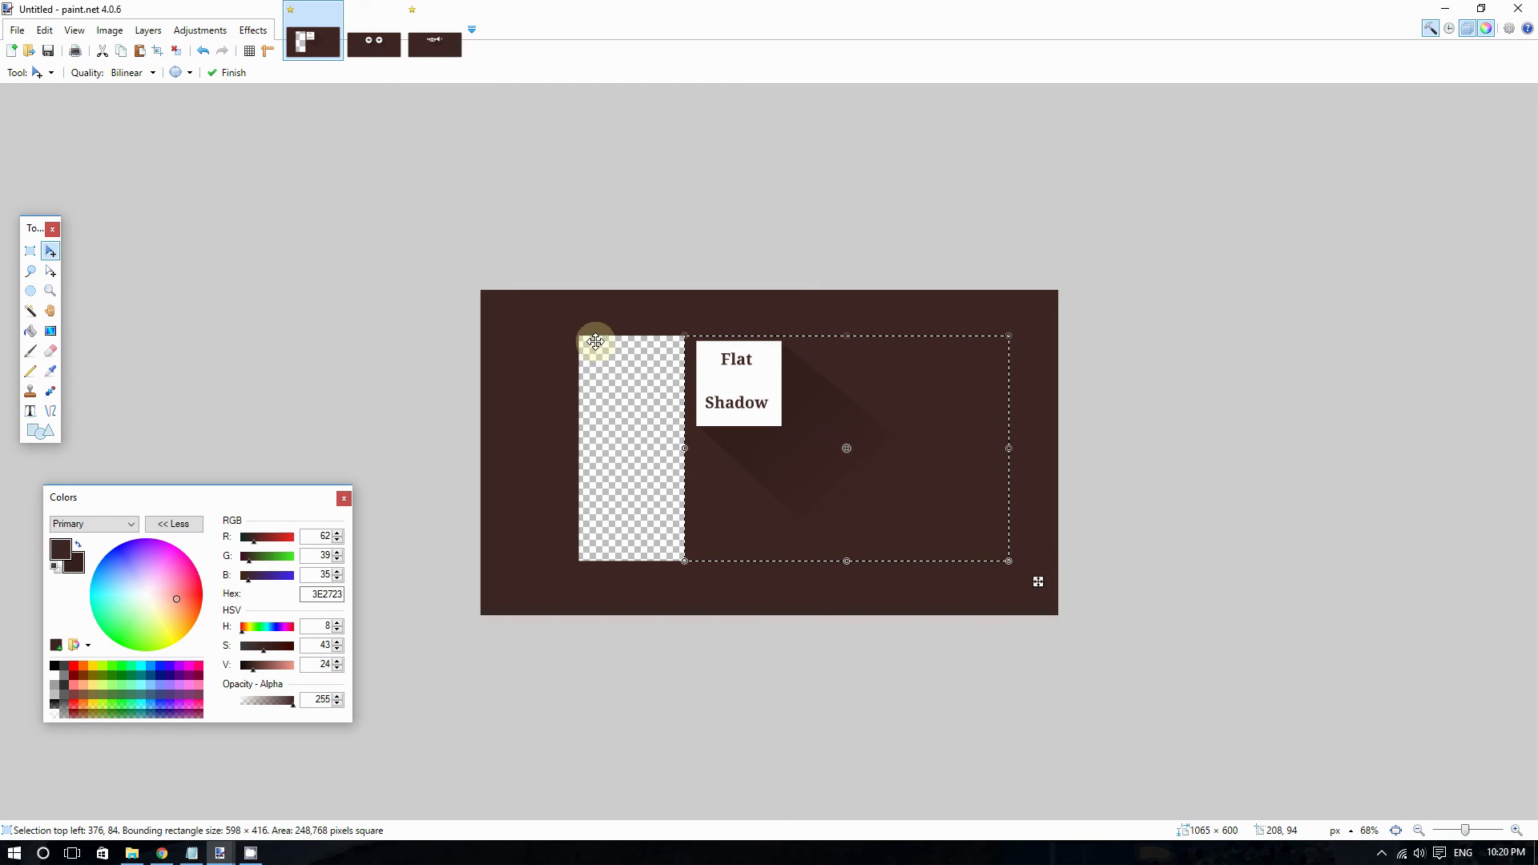
key(ctrl+d)
click(38, 73)
click(48, 94)
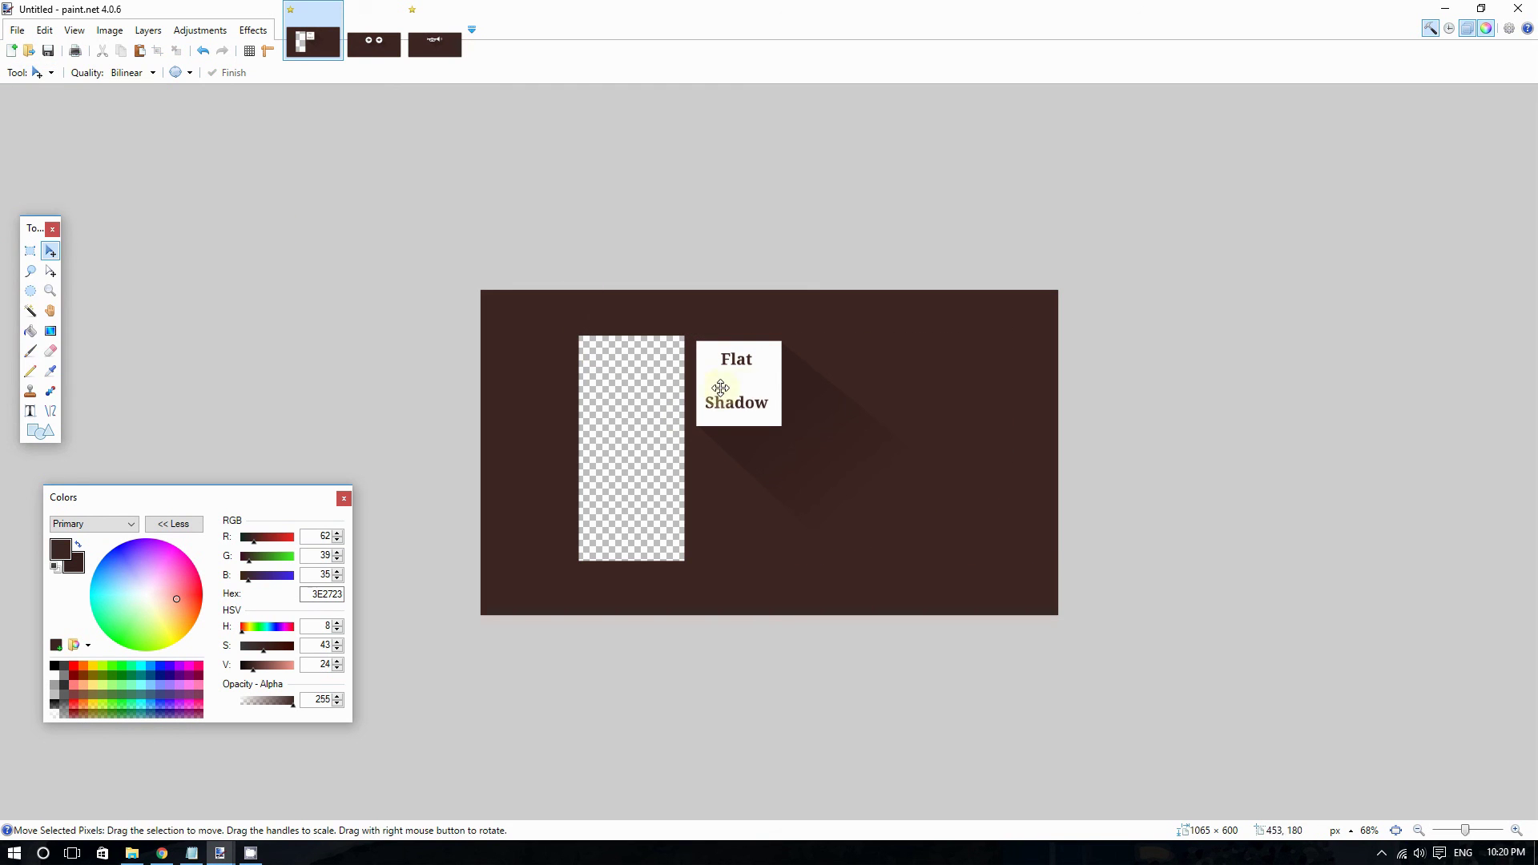
drag(543, 354, 542, 383)
key(ctrl+z)
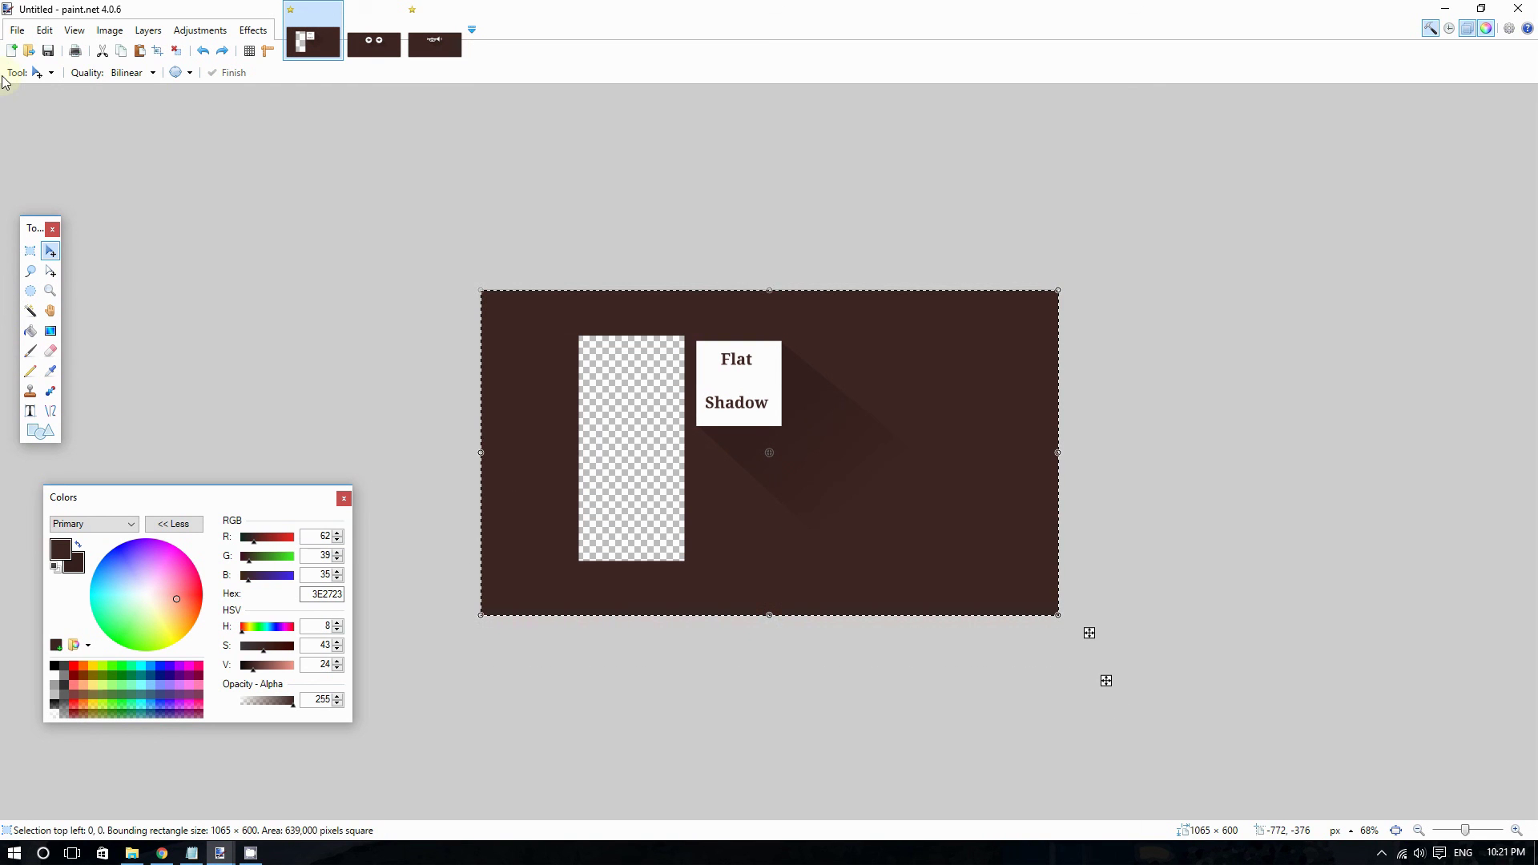
click(38, 72)
click(44, 88)
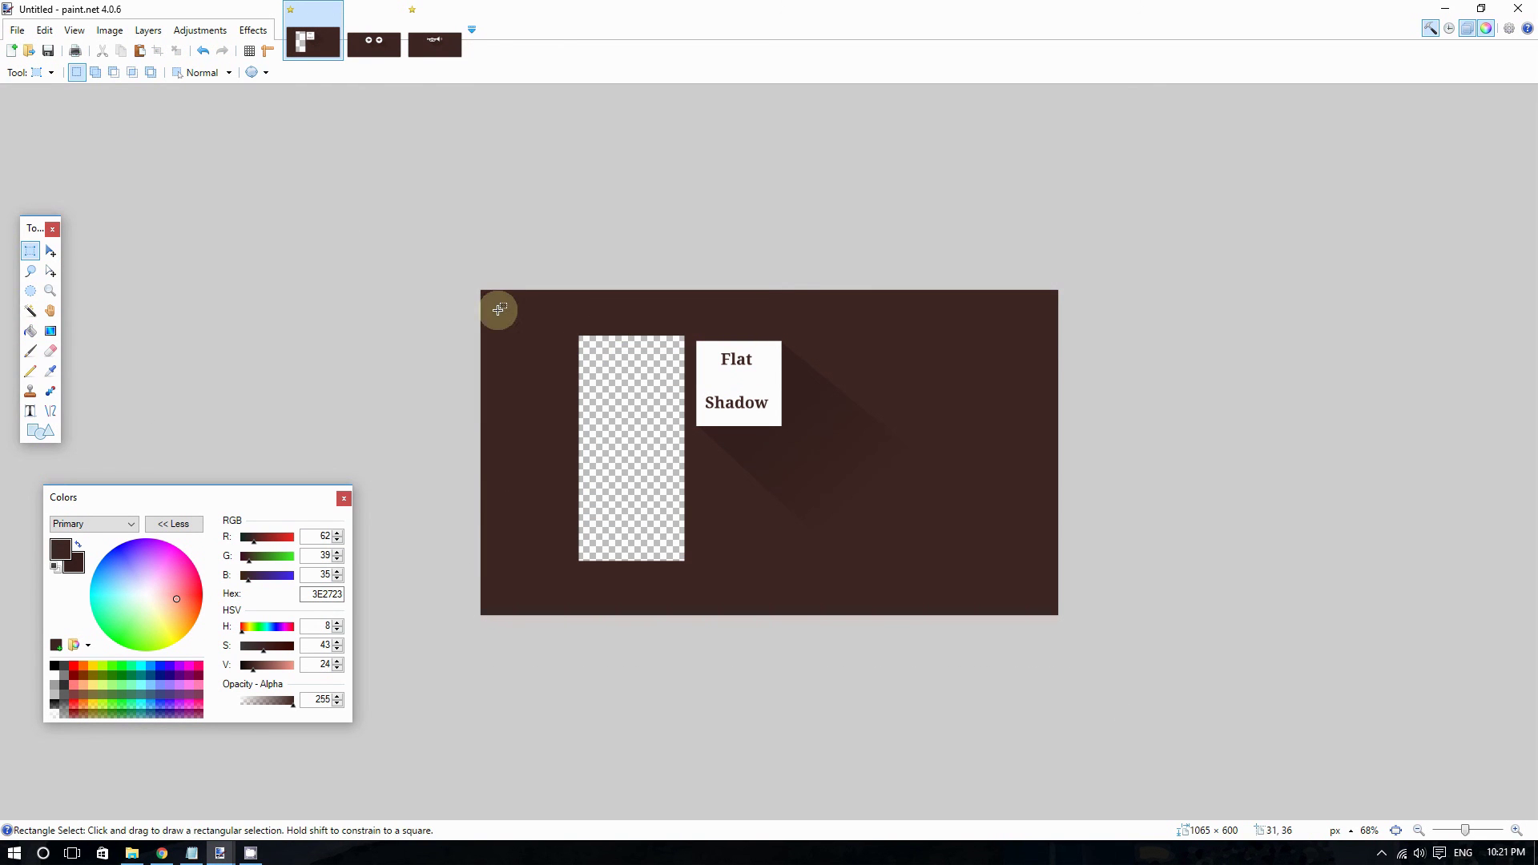
drag(497, 309, 615, 386)
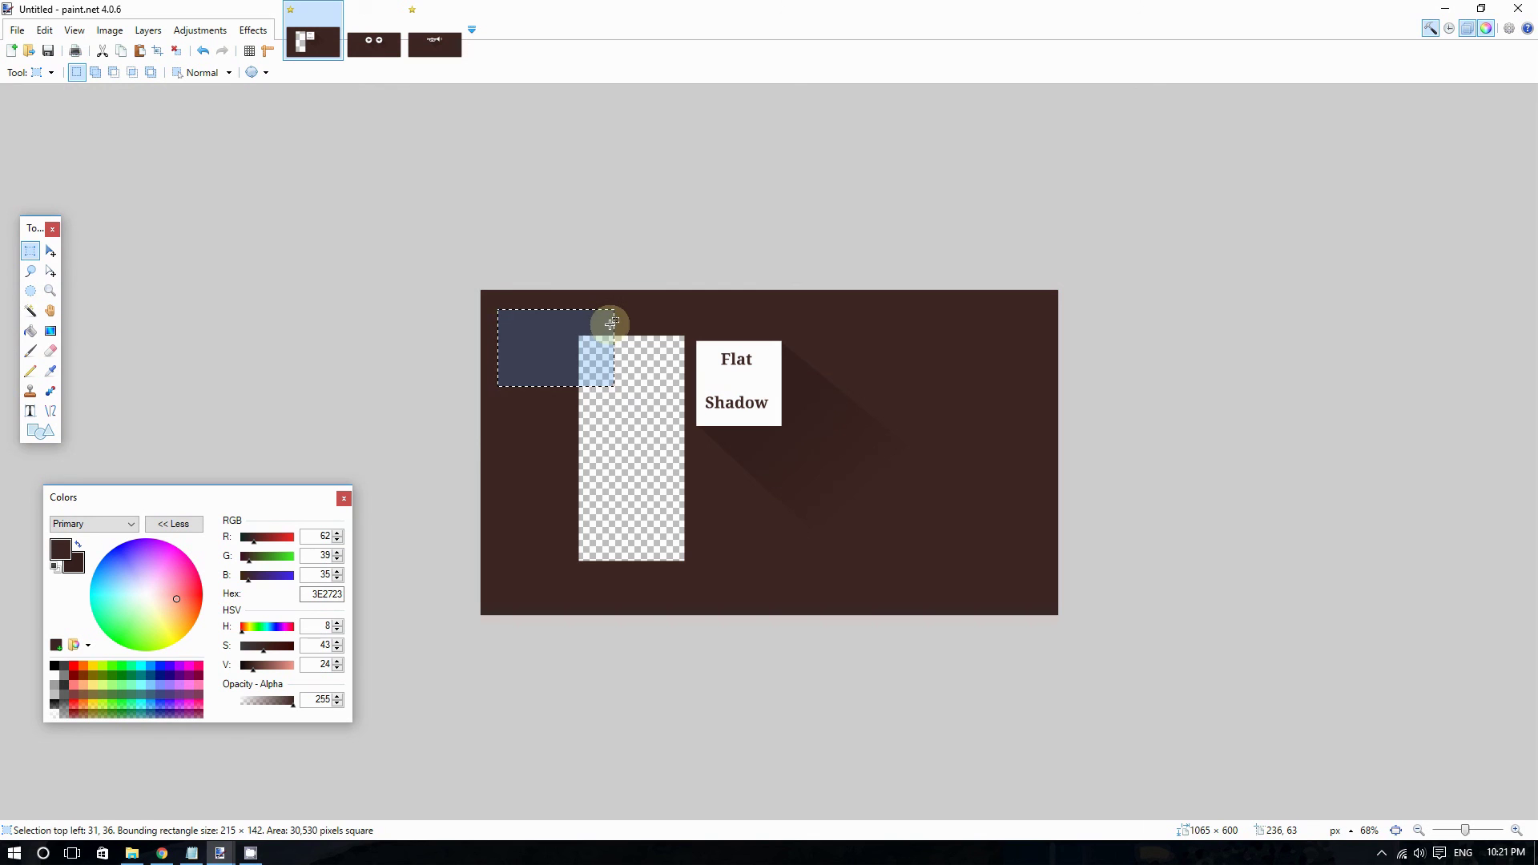
click(698, 263)
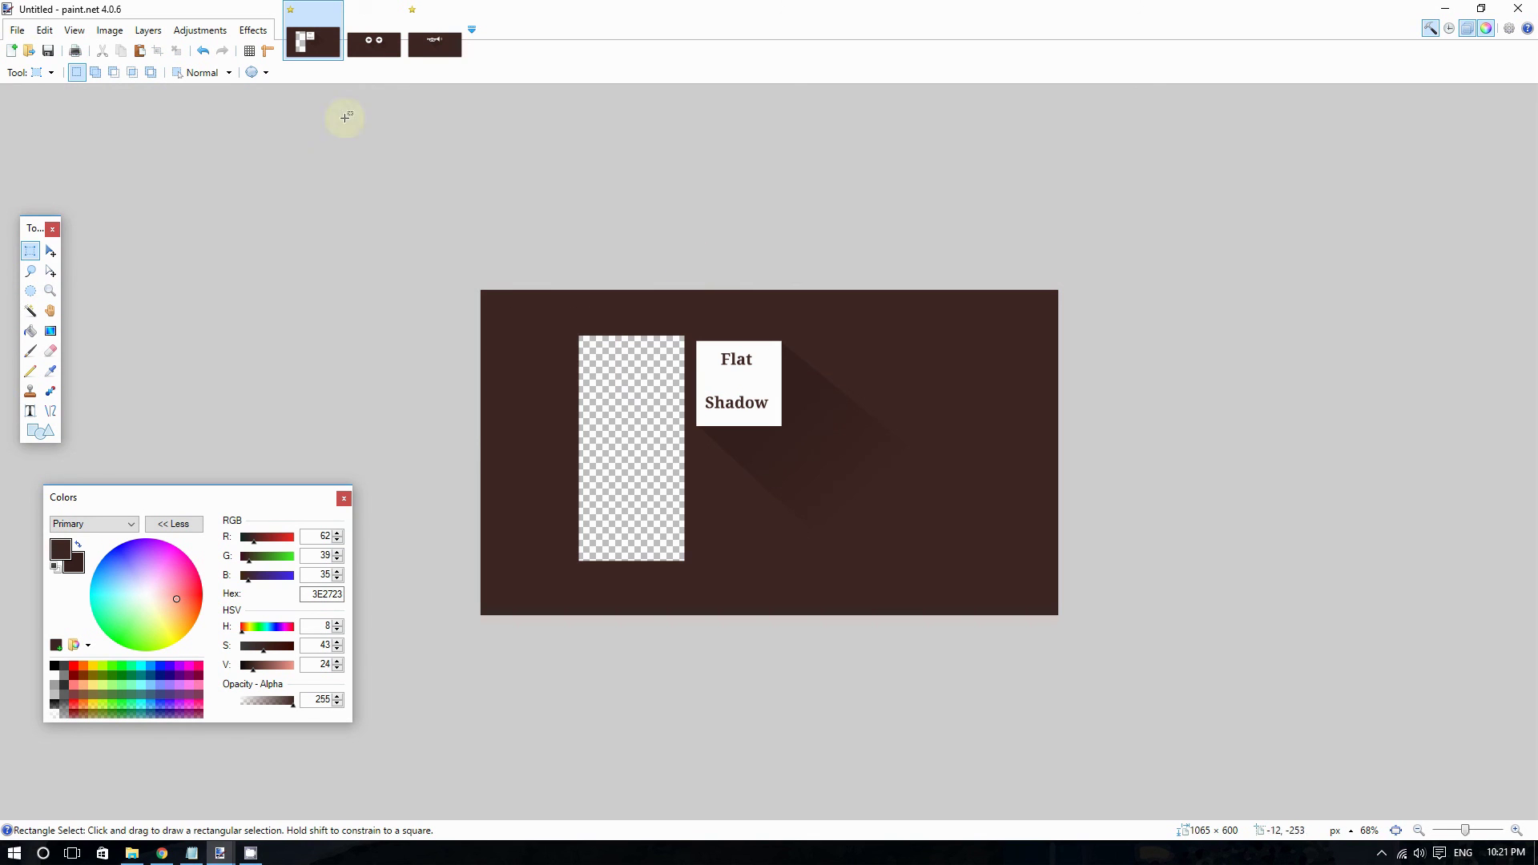
click(26, 73)
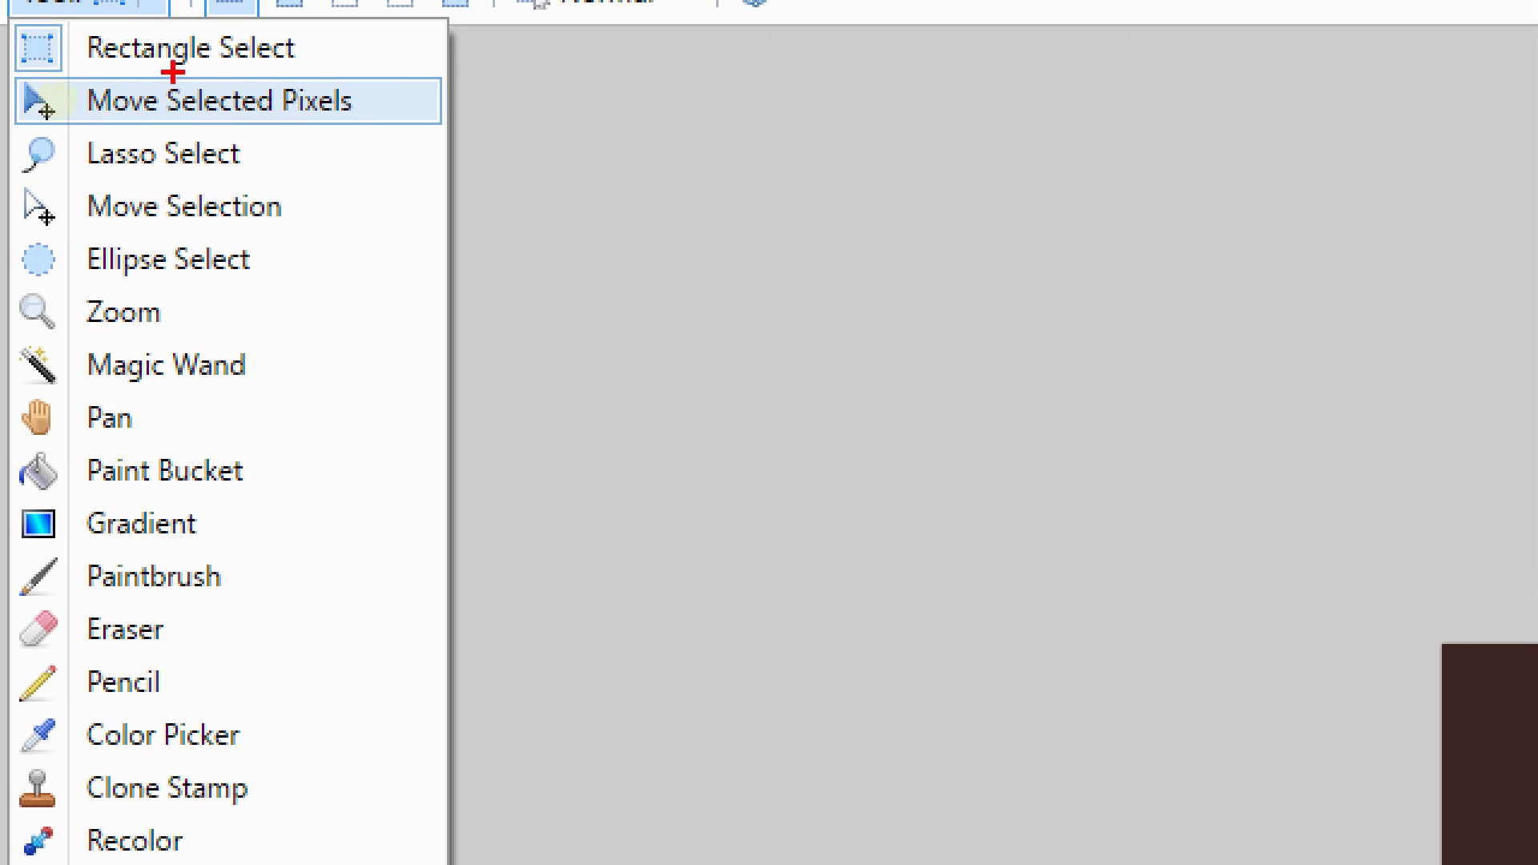
click(180, 68)
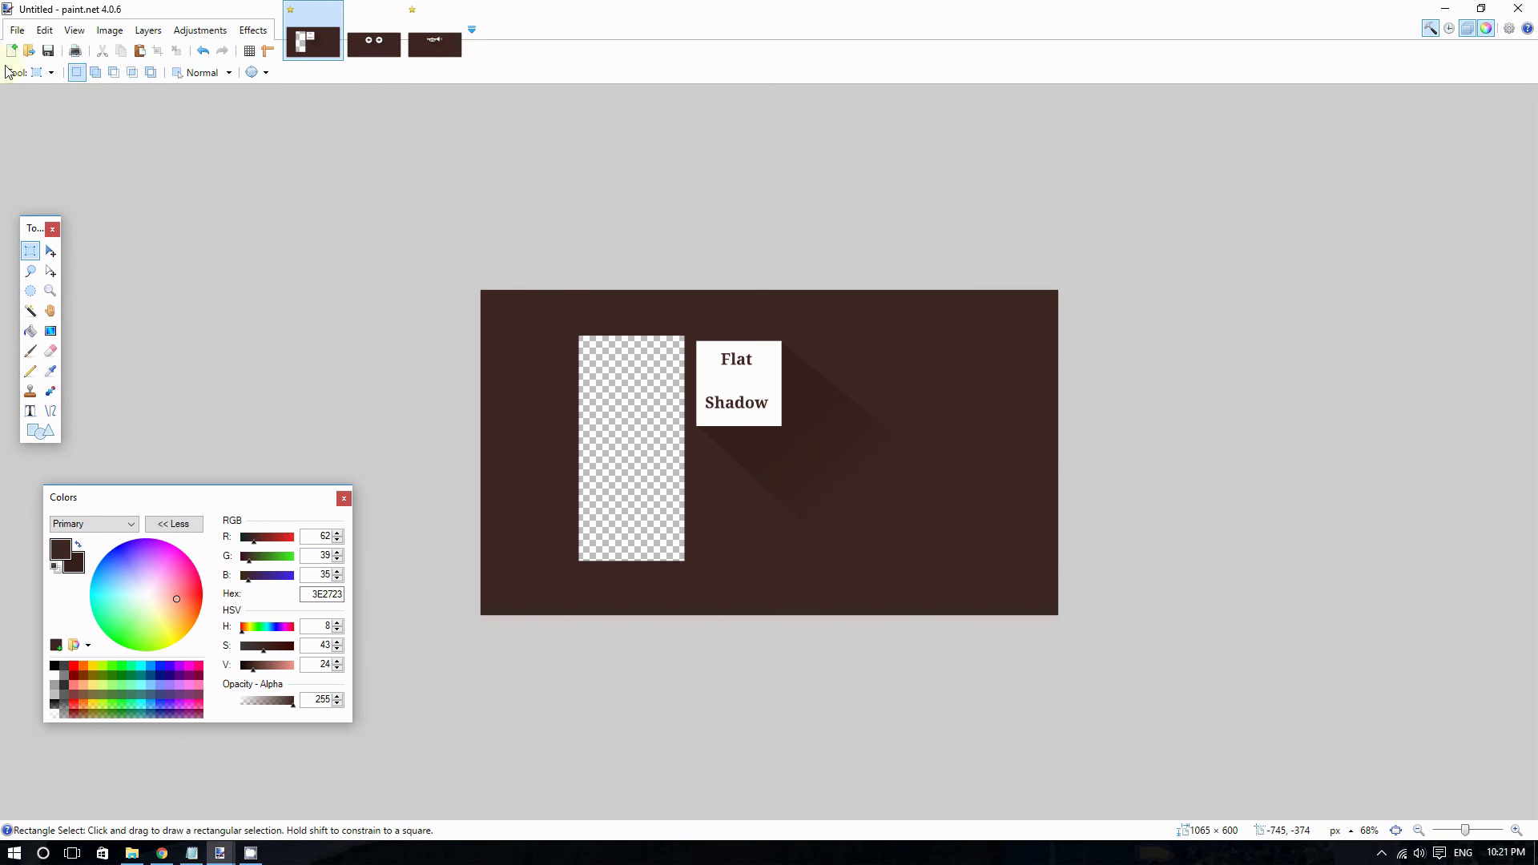
Step: Cover the transparent gap beside the square with a filled rectangle of about 236 × 471 px in the background color 3E2723
click(36, 72)
click(49, 408)
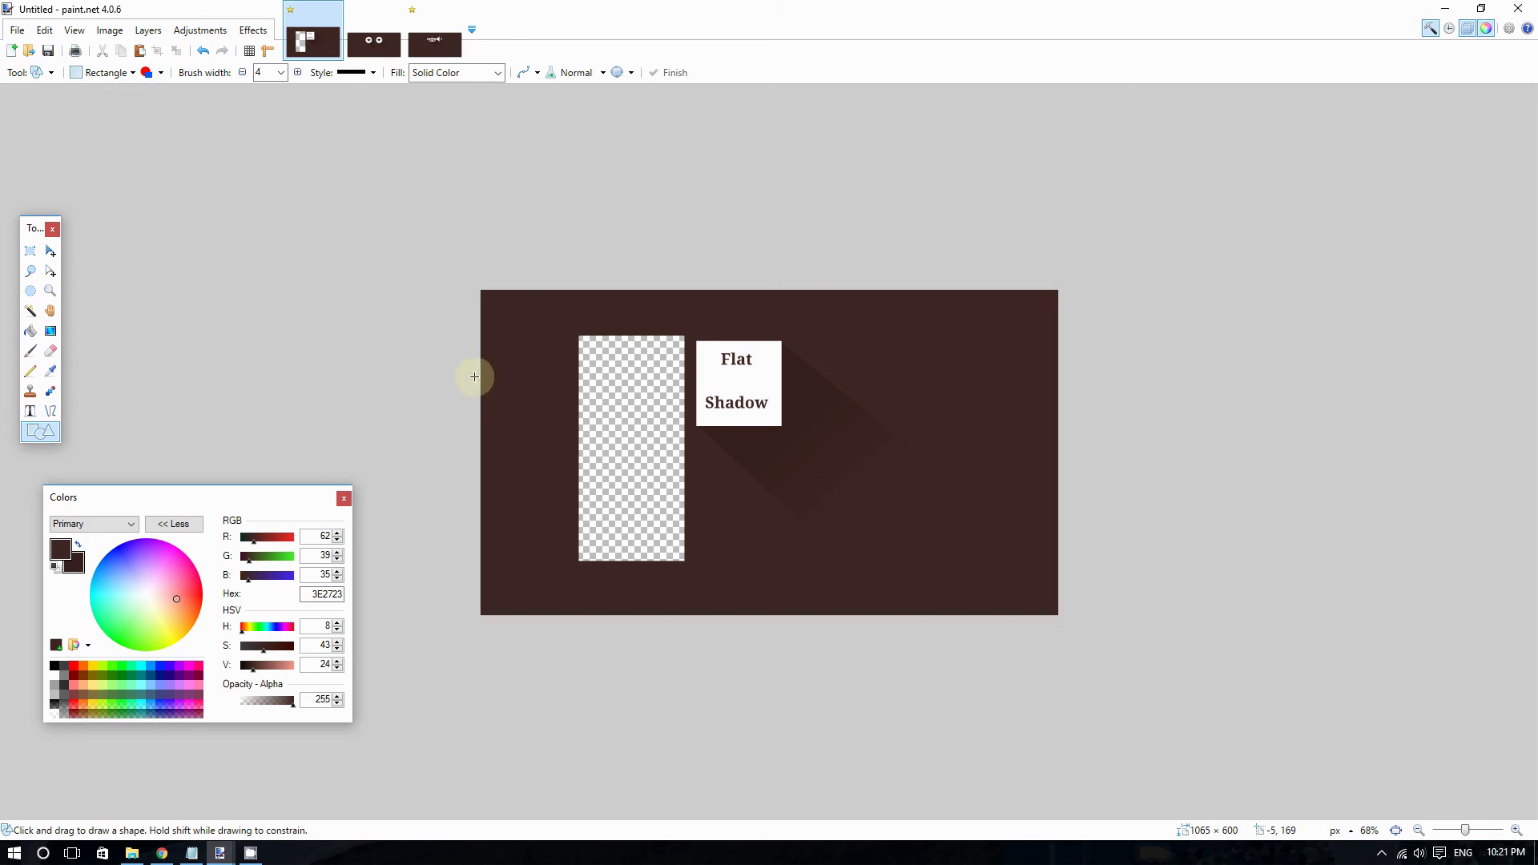
drag(558, 318, 687, 573)
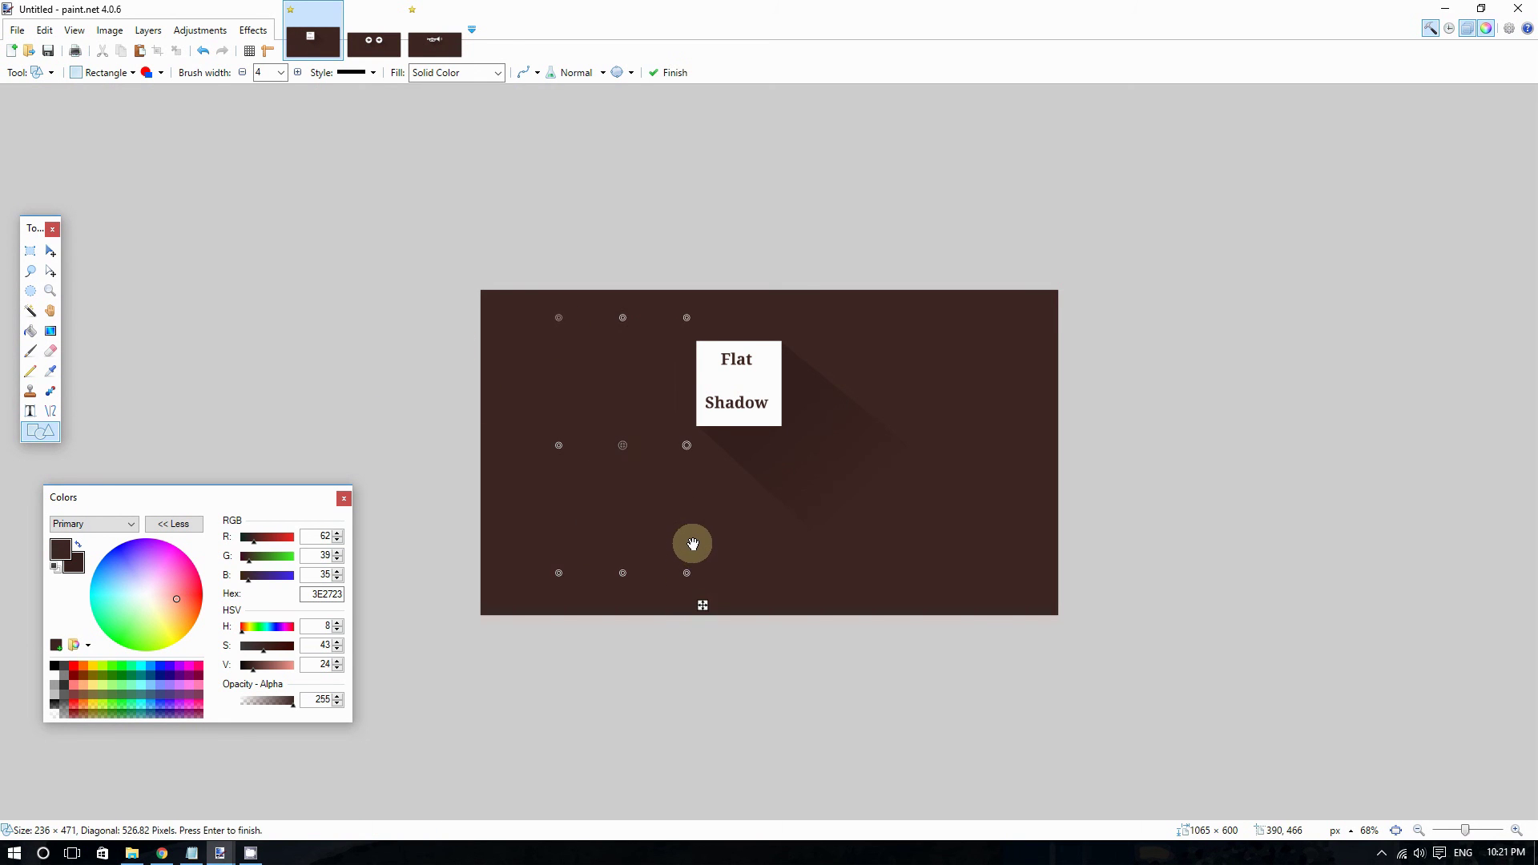
key(Return)
Step: Look over the finished icon image and show it at actual size
scroll(889, 405, up, 2)
scroll(928, 384, down, 3)
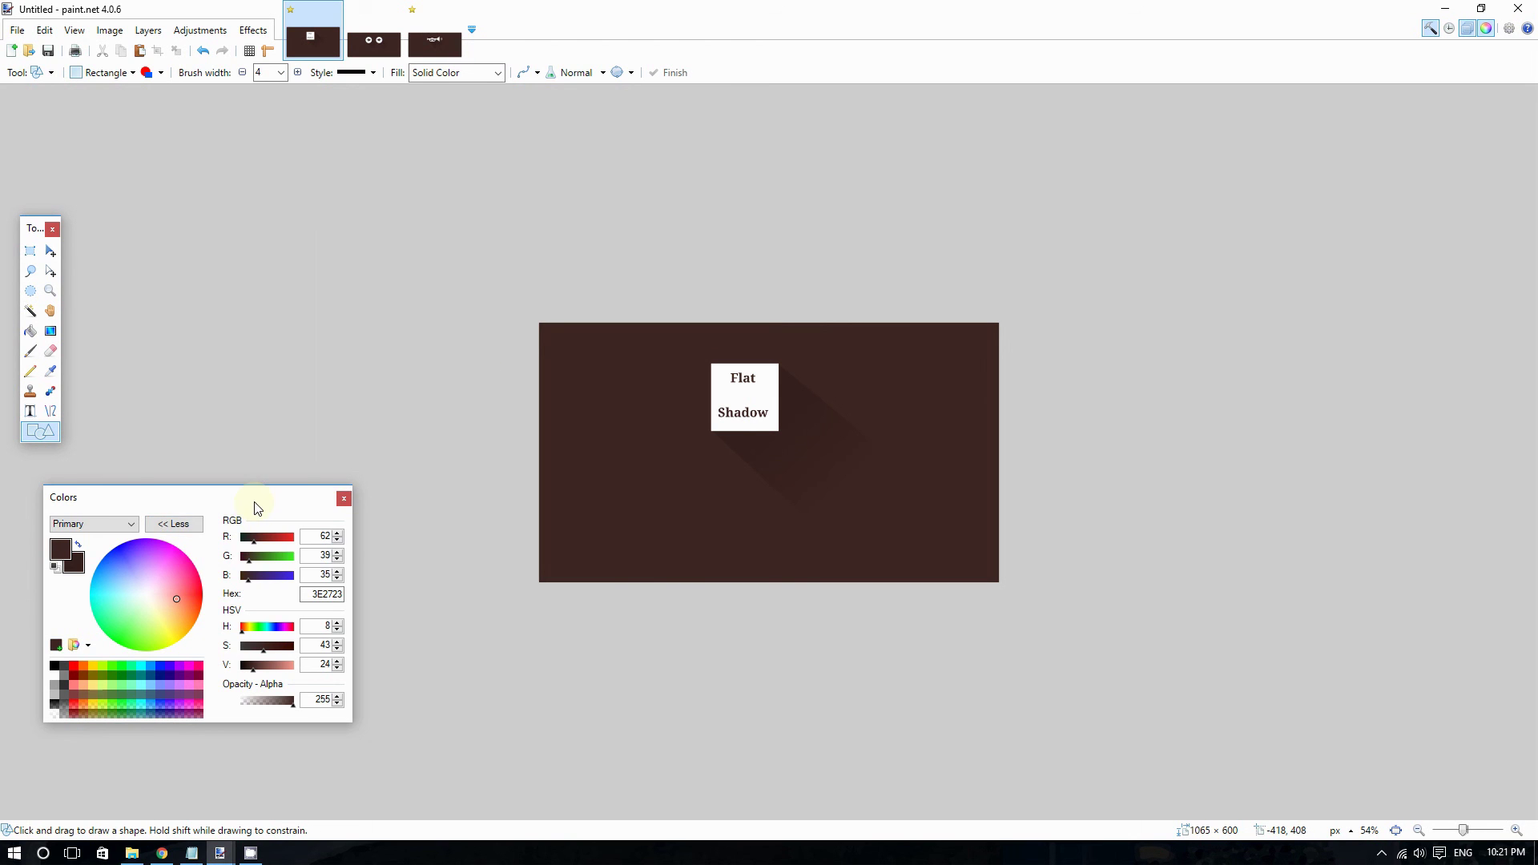
drag(254, 508, 417, 350)
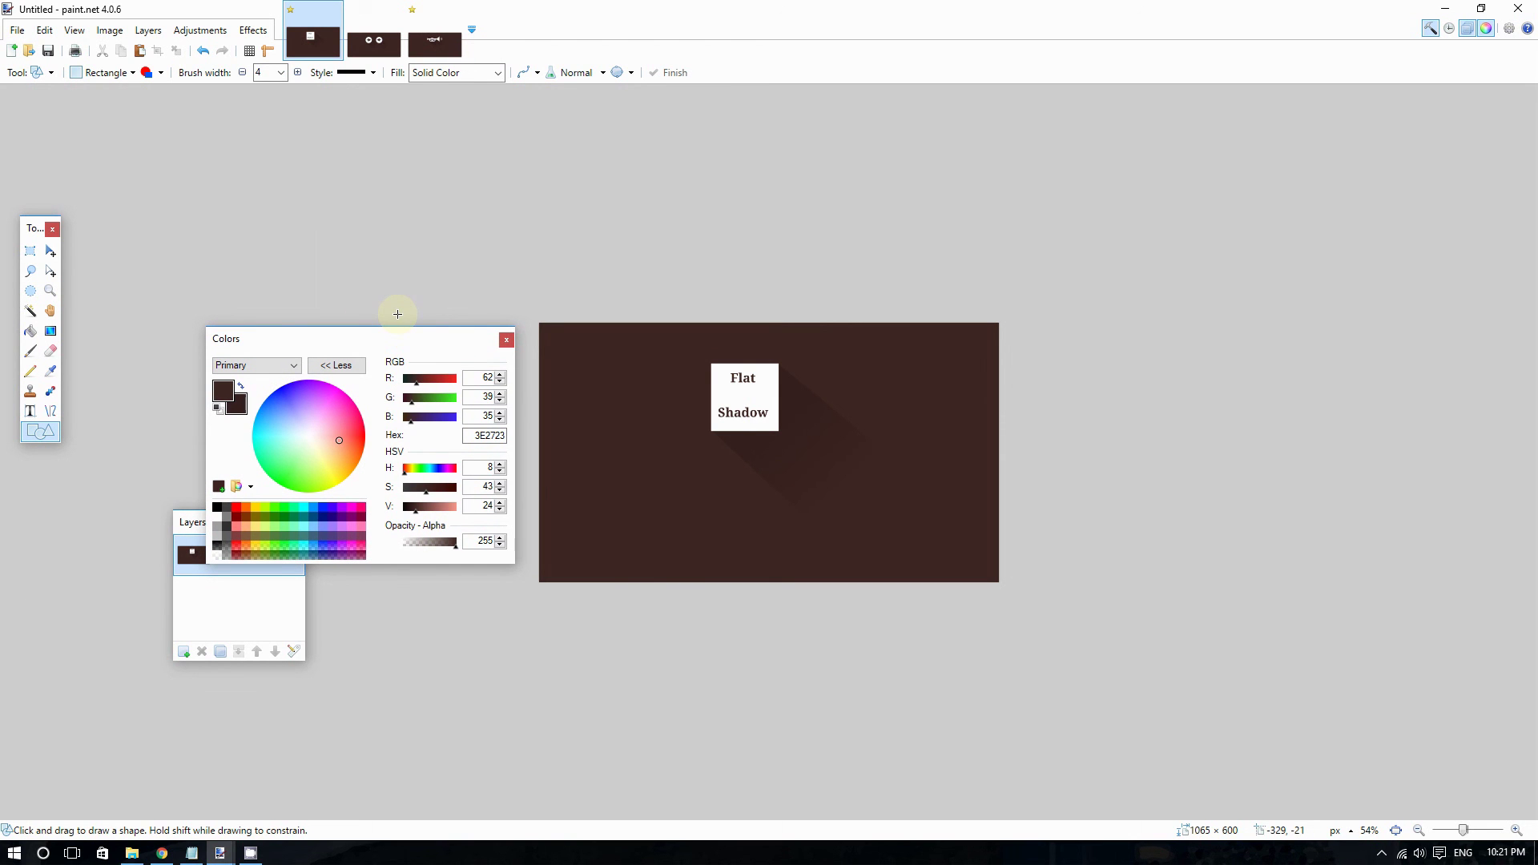
scroll(979, 401, up, 3)
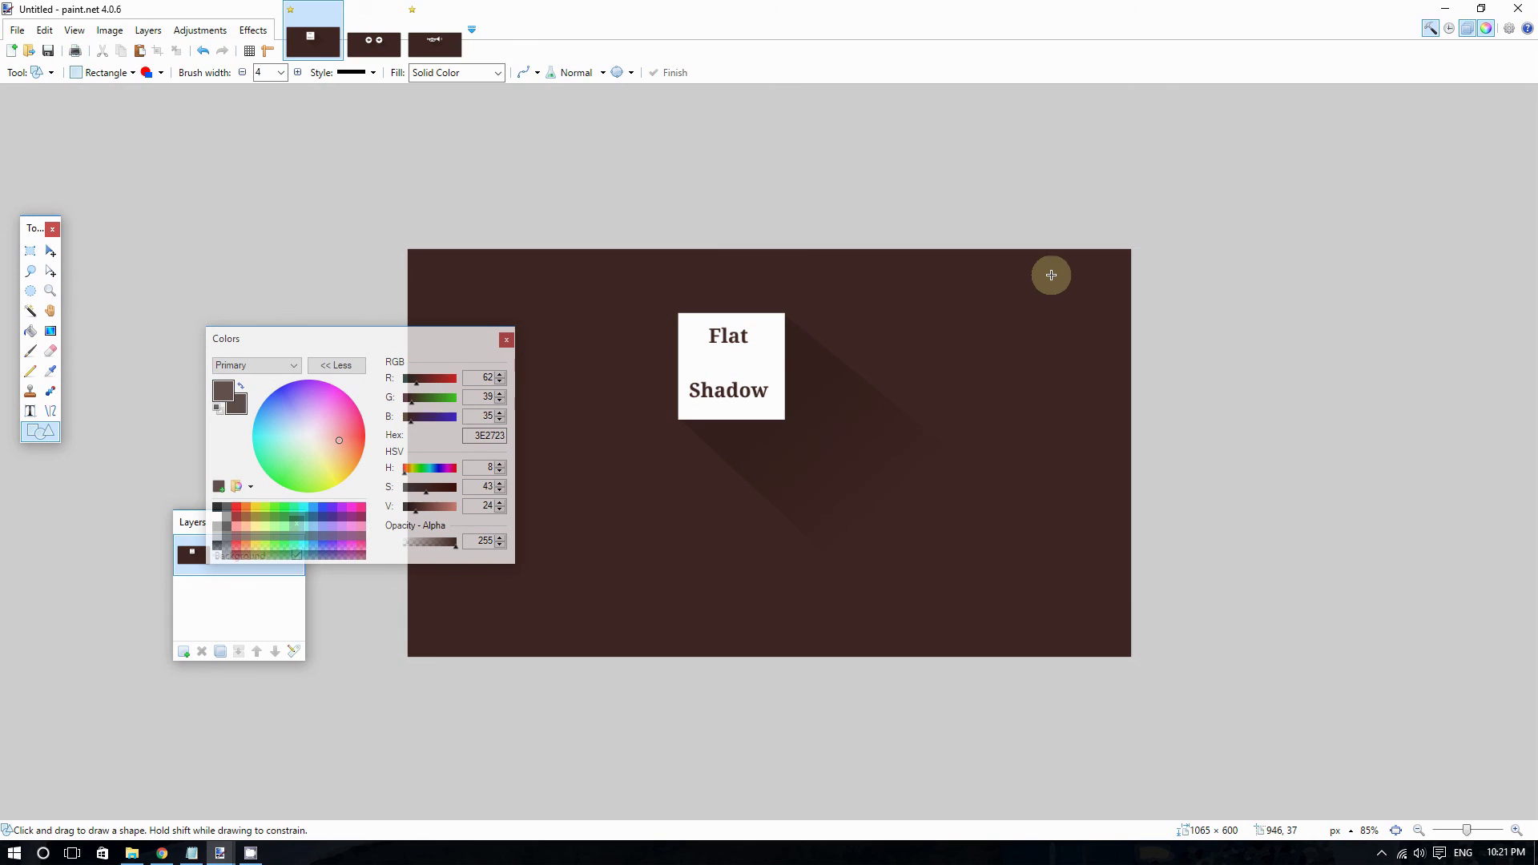
click(74, 29)
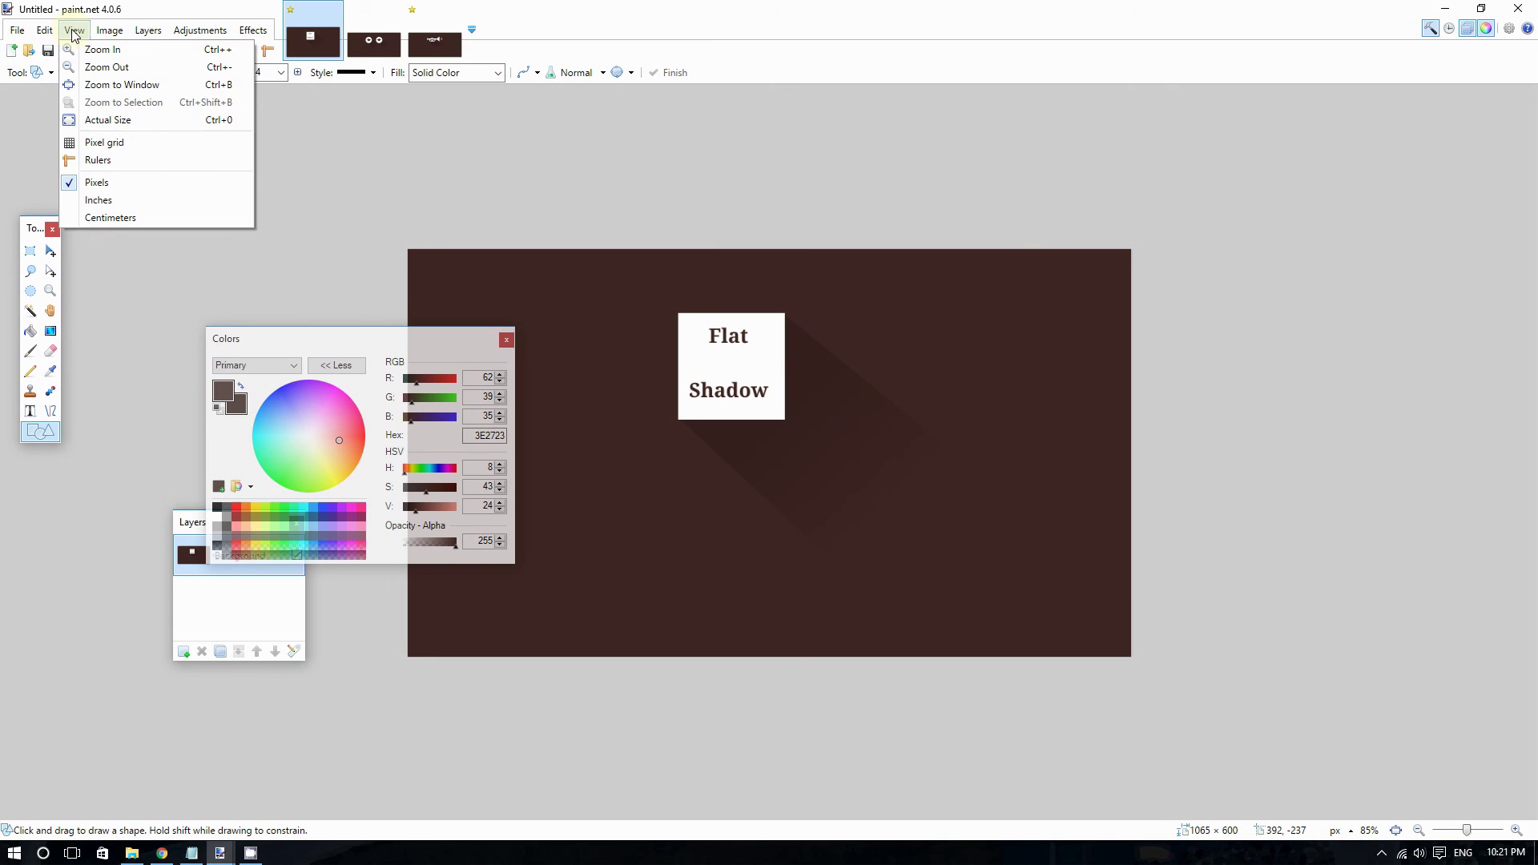
click(134, 120)
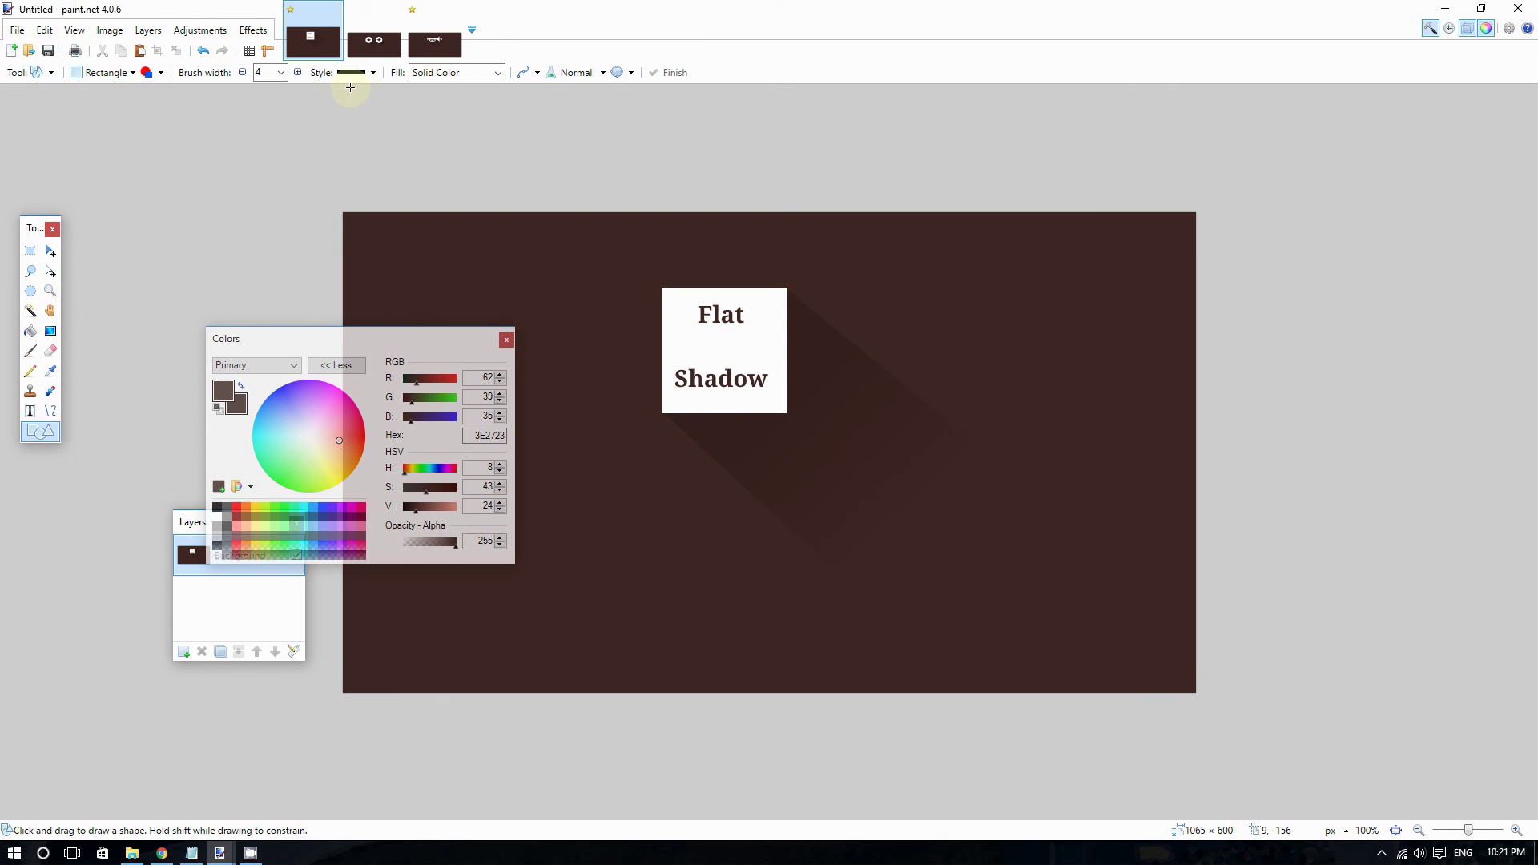
Step: Compare the finished icon with the two other open icon images, viewing the trumpet image at actual size
click(17, 29)
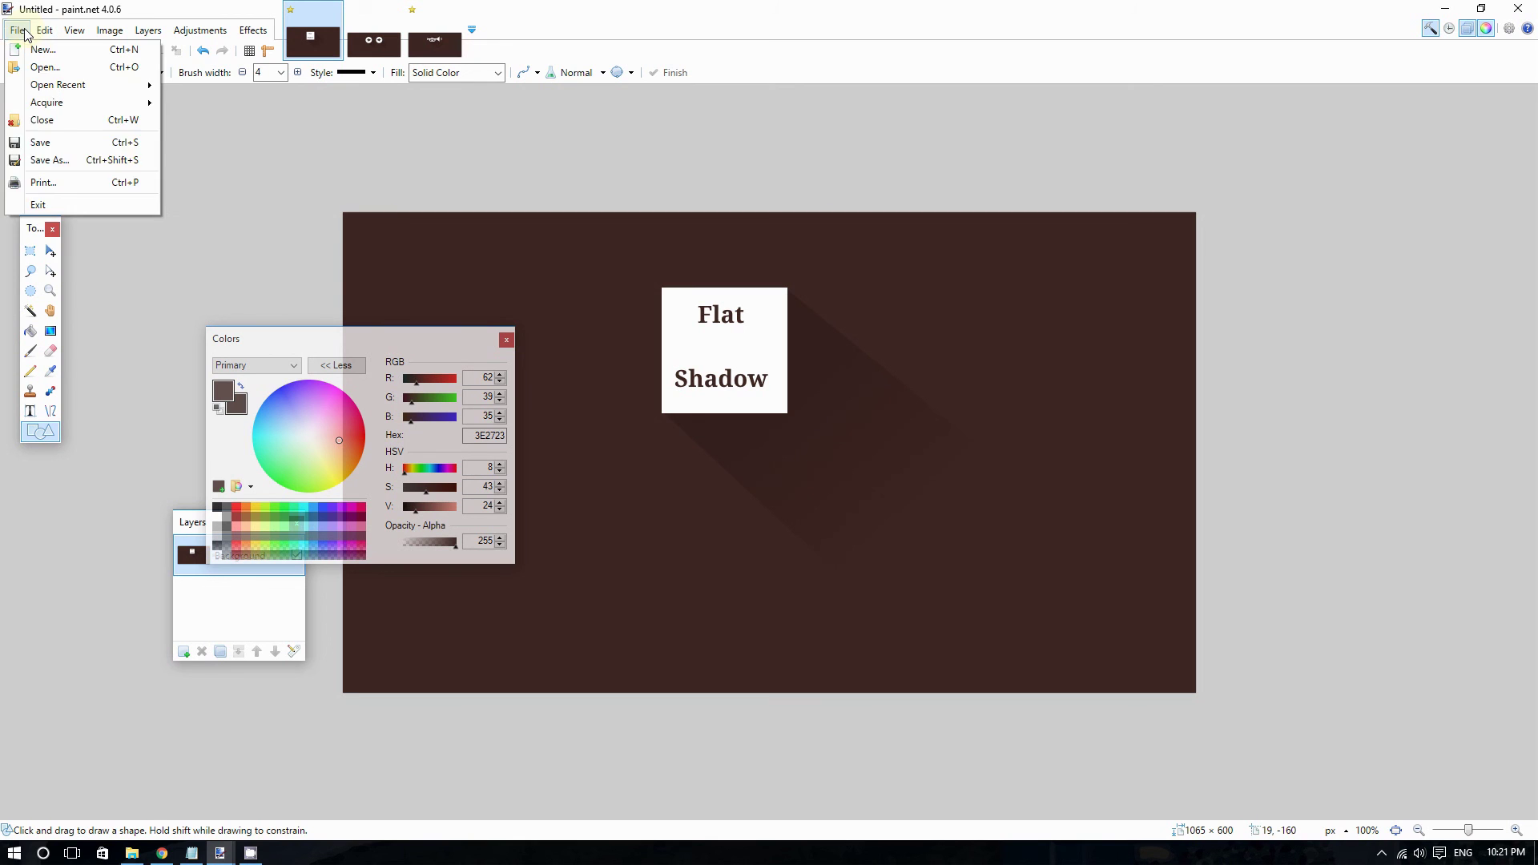
mouse_move(44, 29)
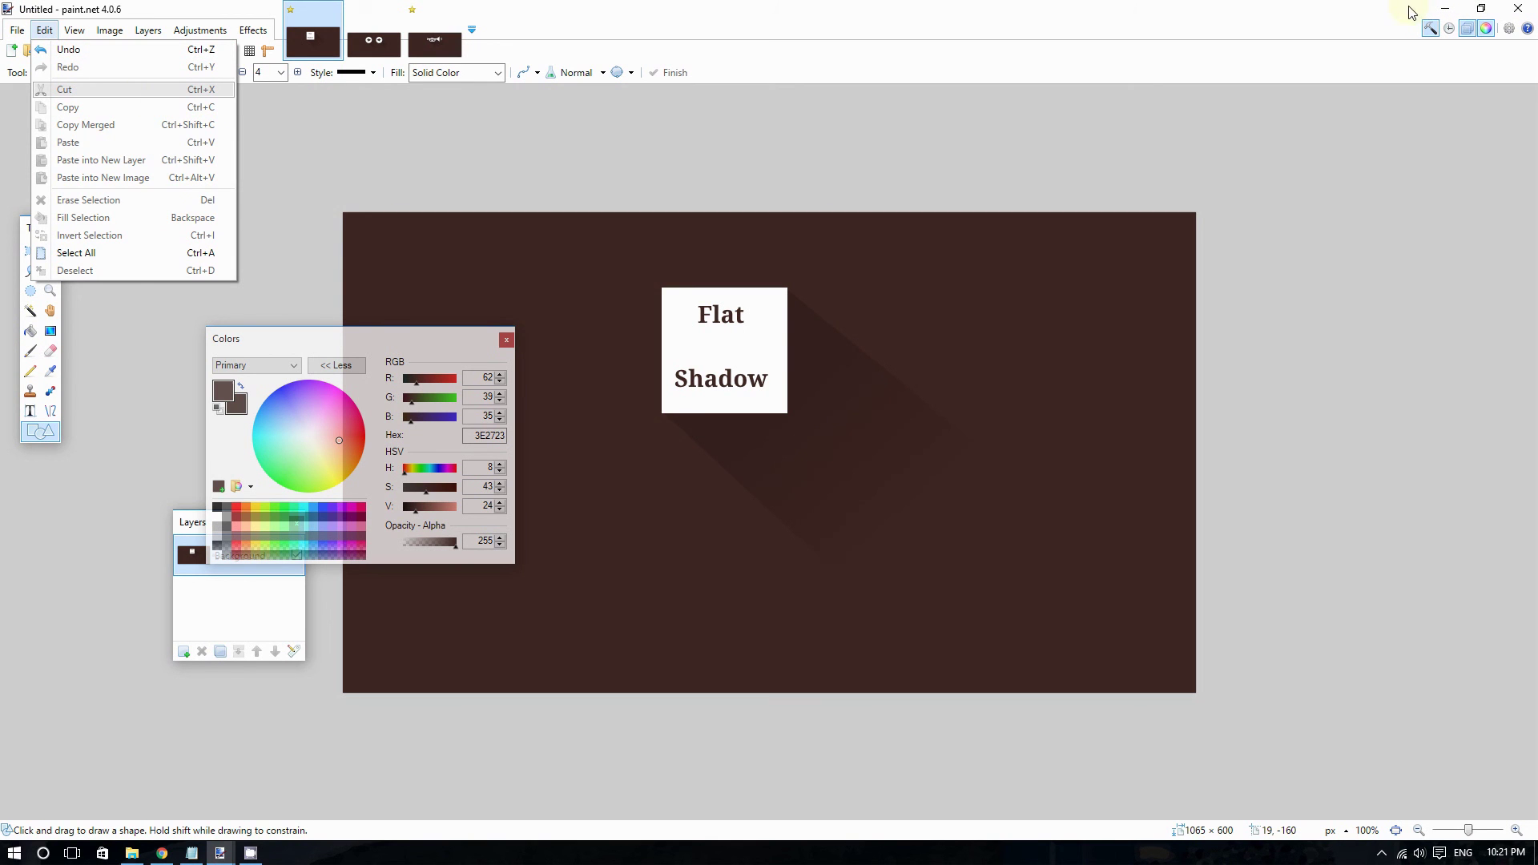
click(431, 44)
click(378, 41)
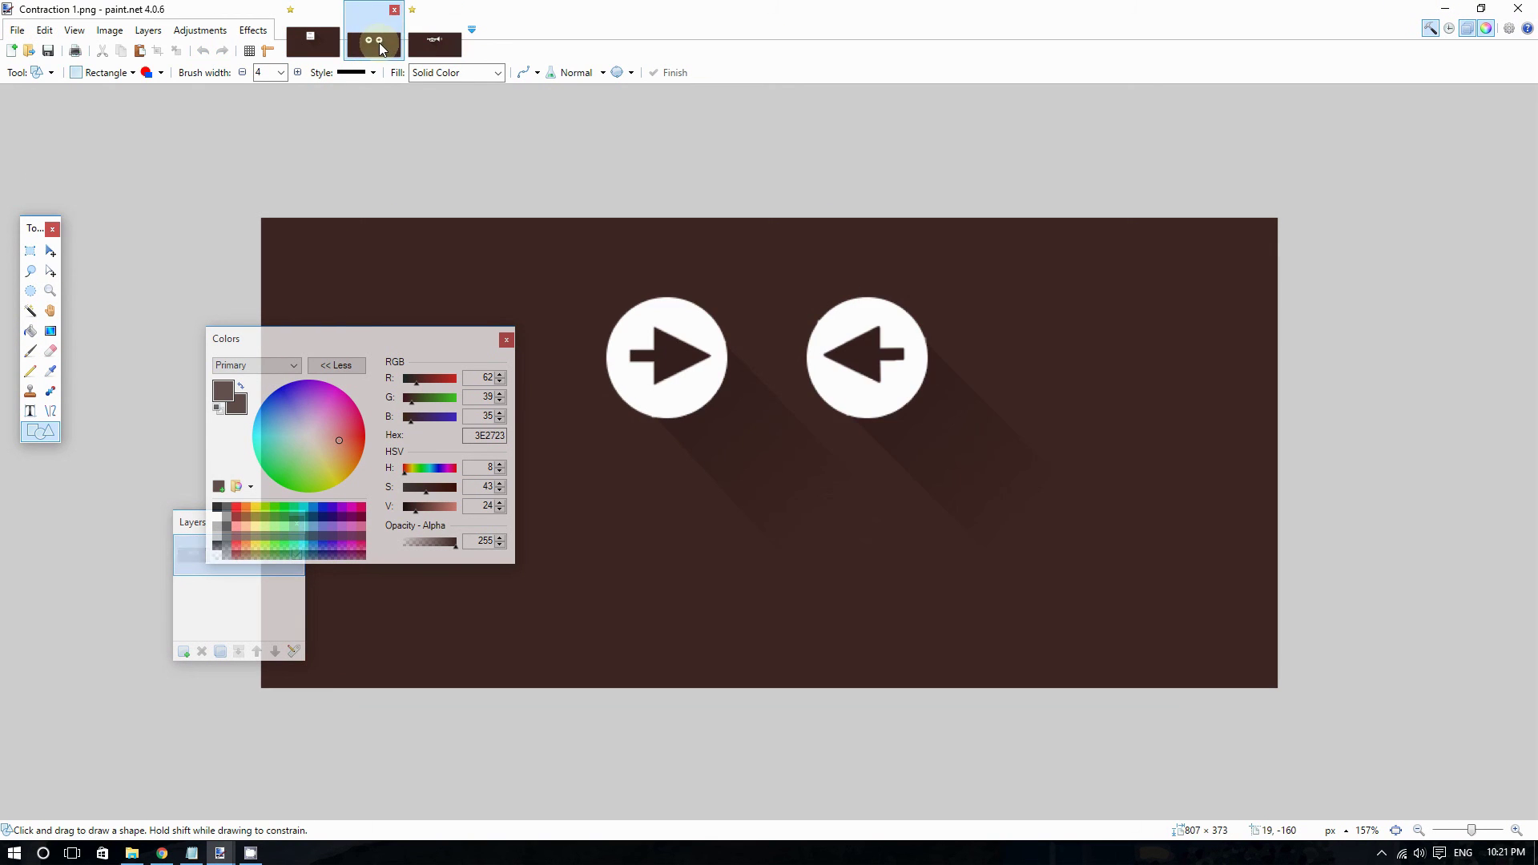
click(321, 45)
click(382, 45)
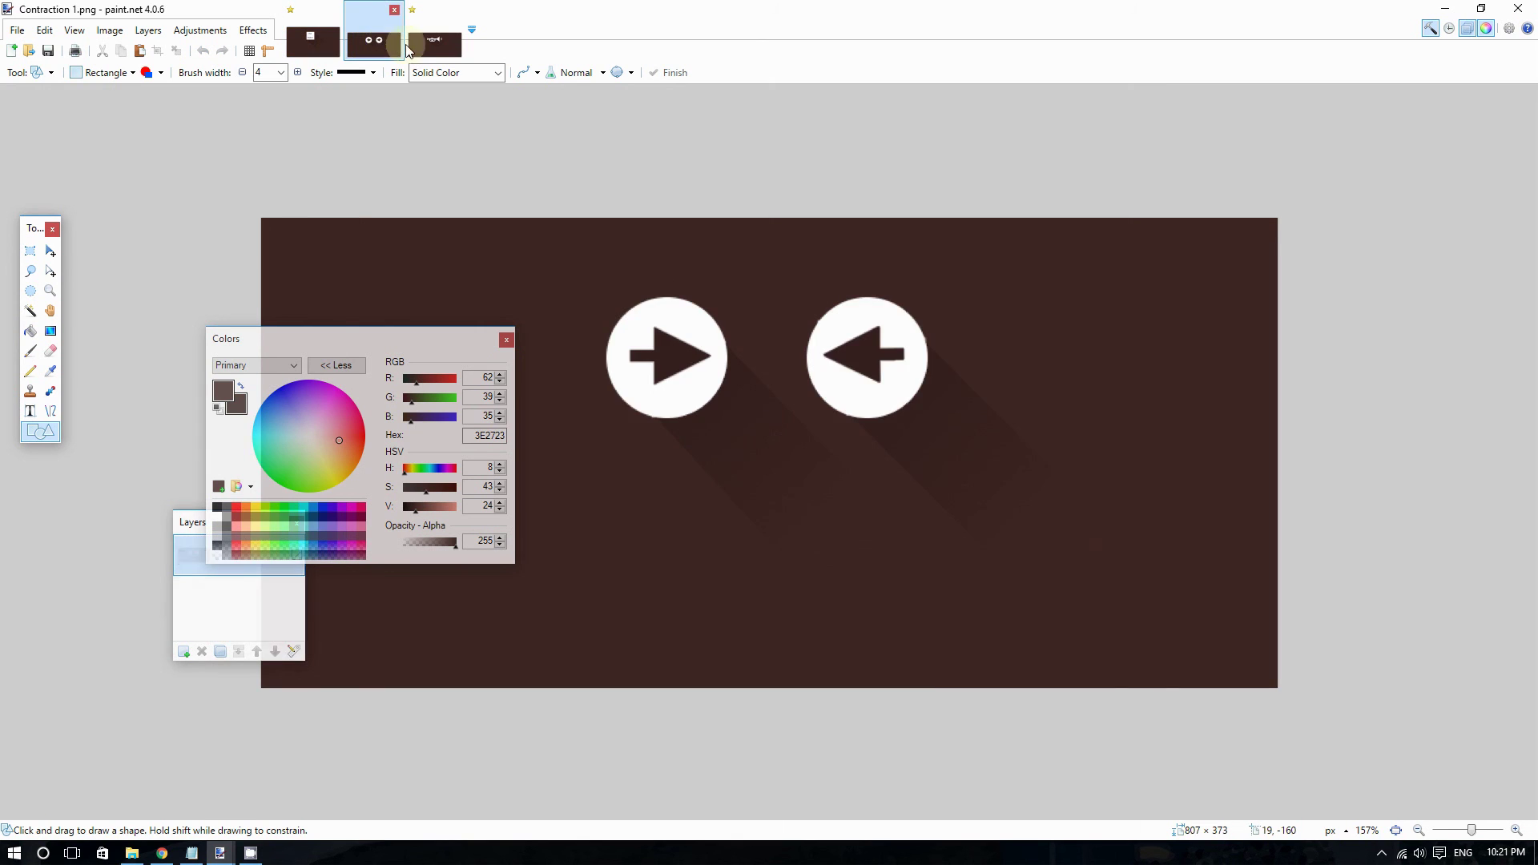
click(411, 45)
click(317, 44)
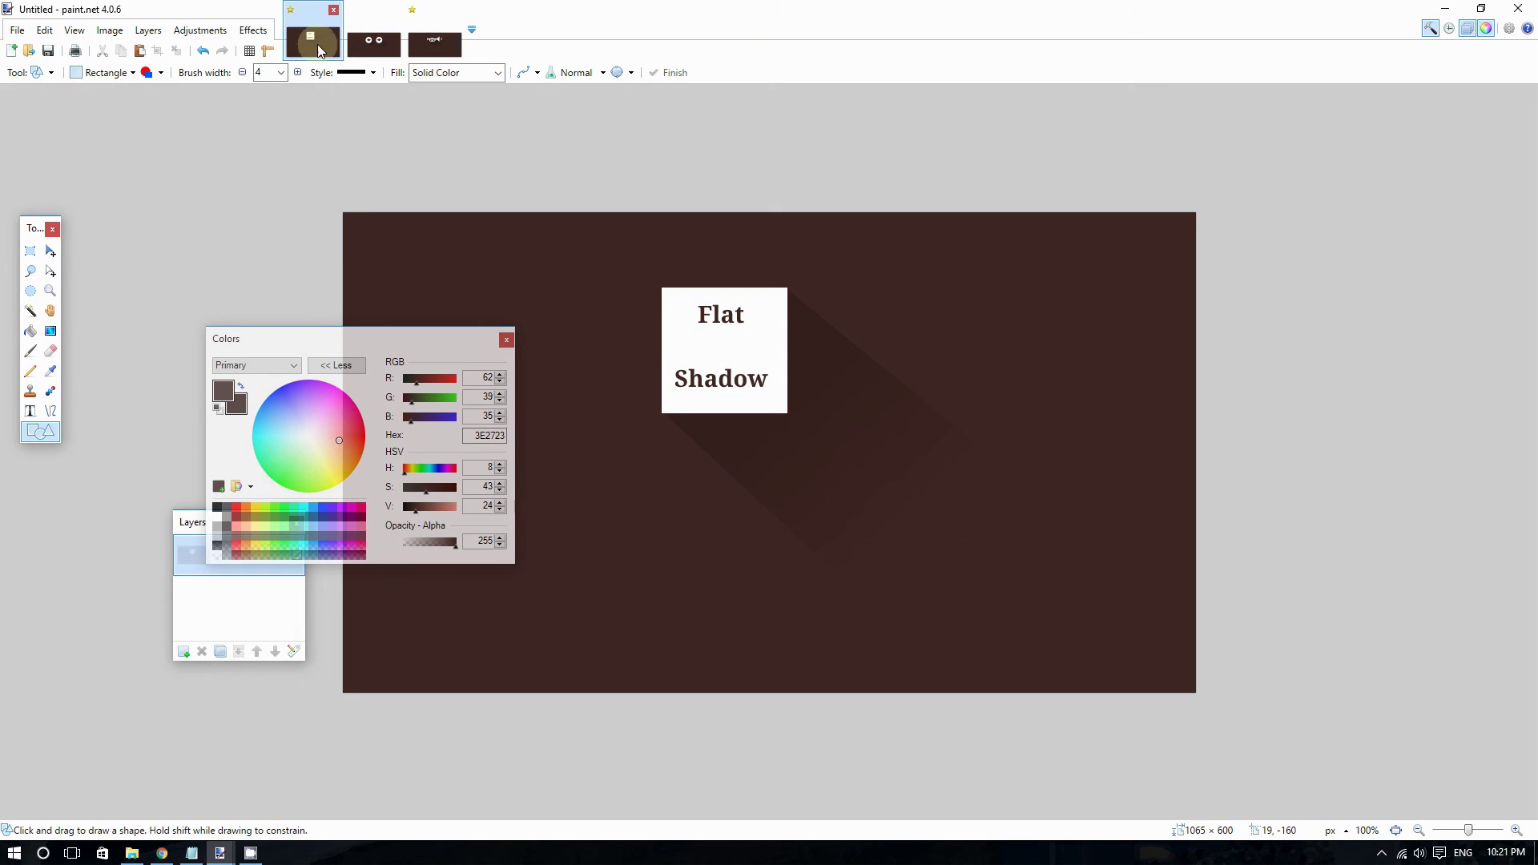
click(433, 48)
click(74, 29)
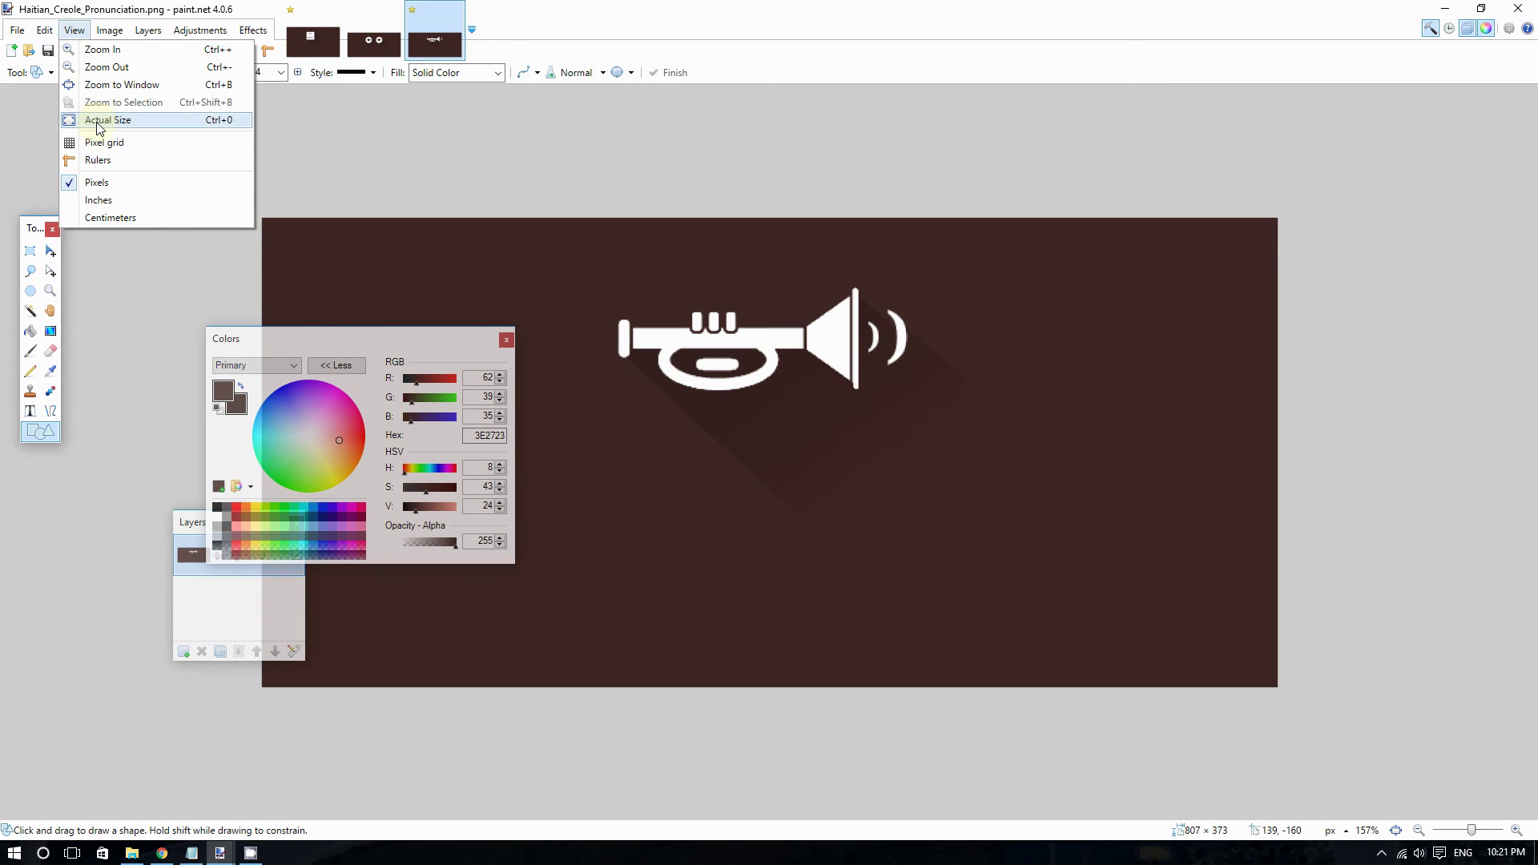
click(101, 119)
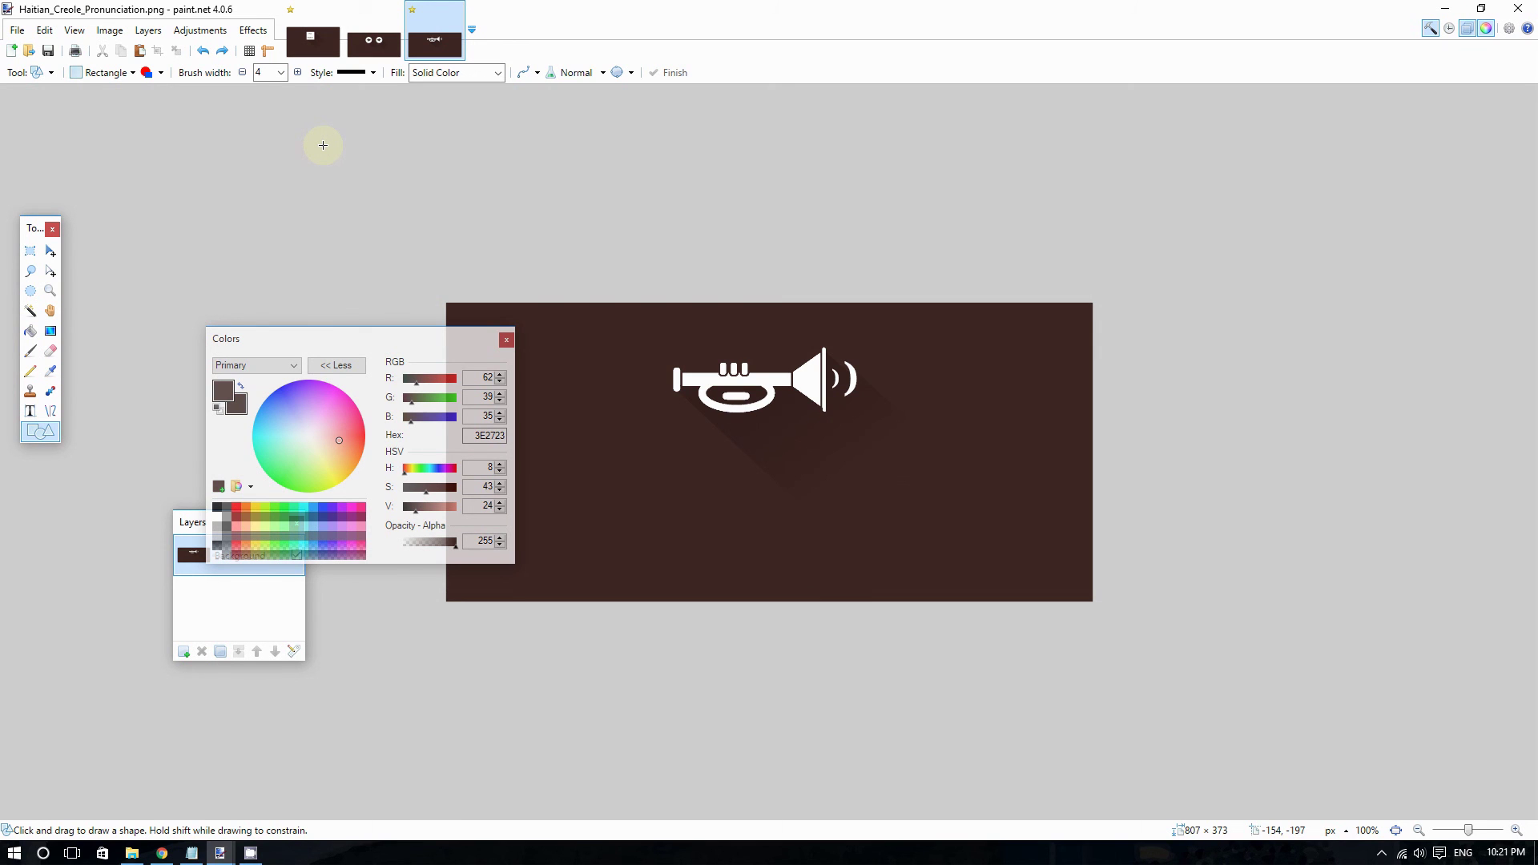
click(315, 32)
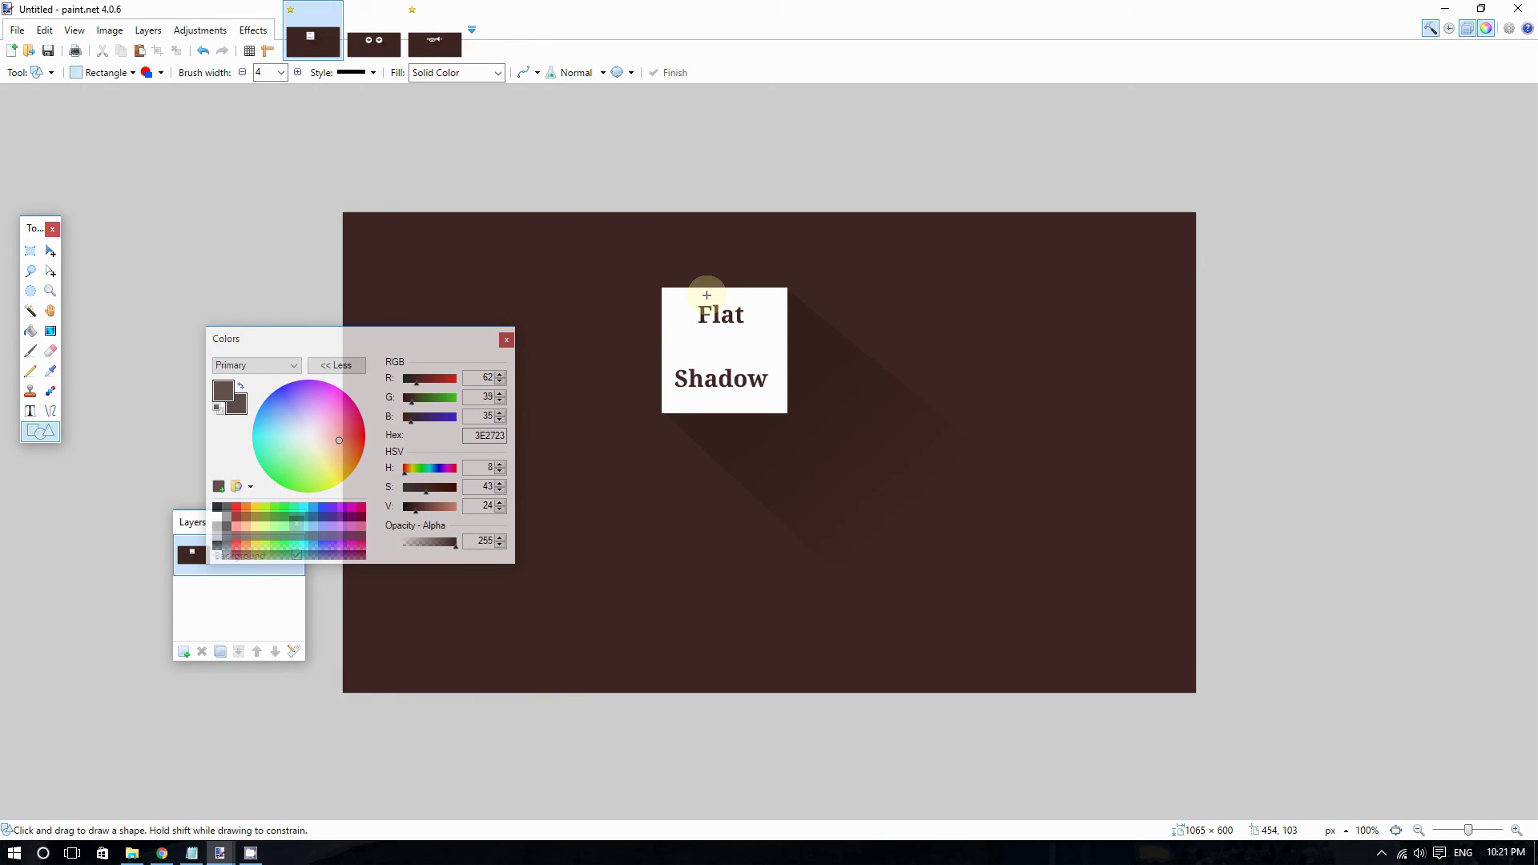